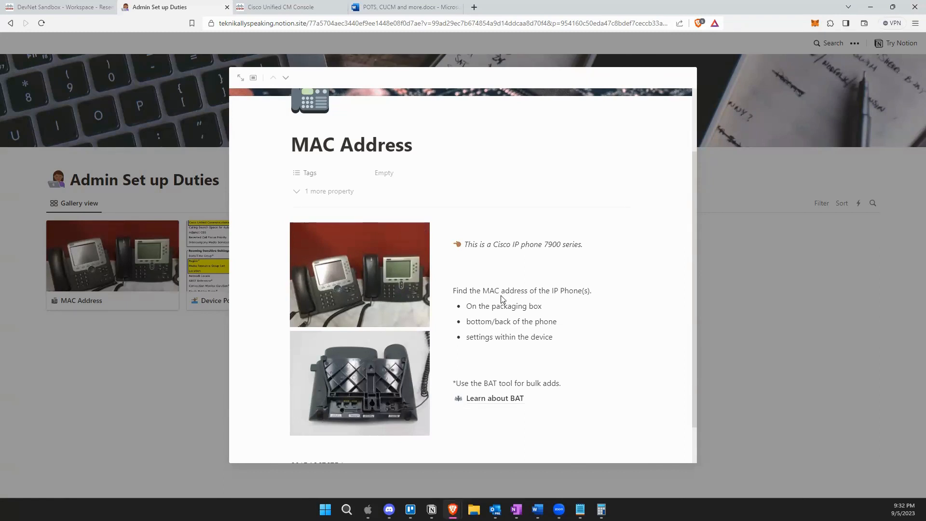
Highlight the packaging box, back-of-phone and device-settings bullets on the MAC Address page.
left_click_drag(548, 311, 478, 312)
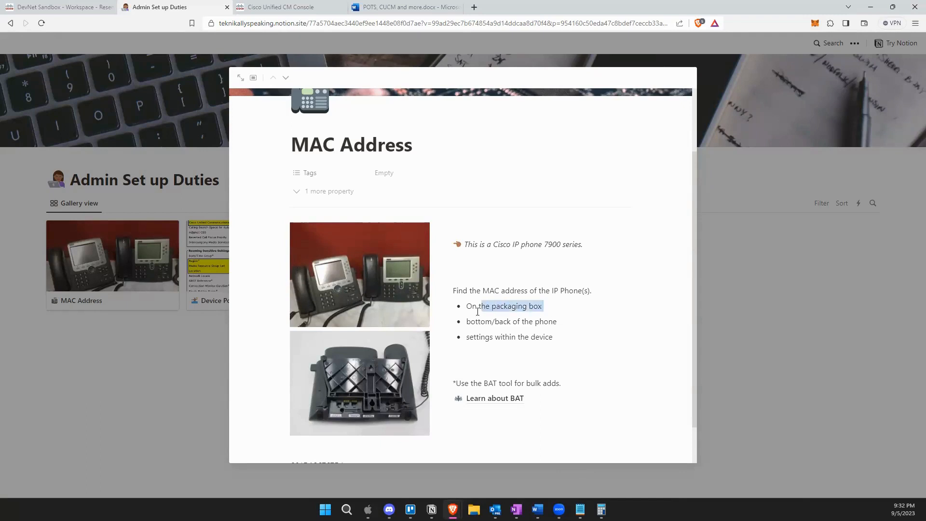
left_click(557, 327)
left_click_drag(558, 327, 471, 325)
left_click_drag(557, 338, 481, 345)
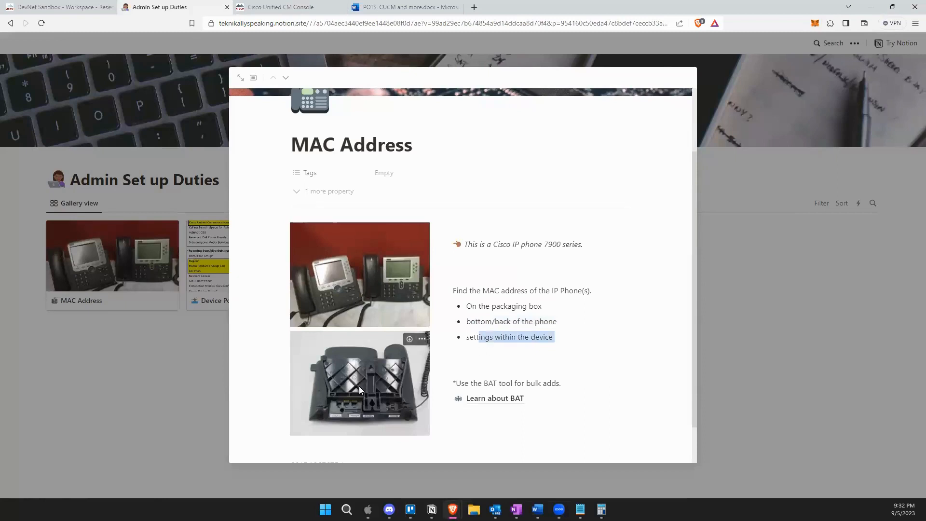
left_click(540, 323)
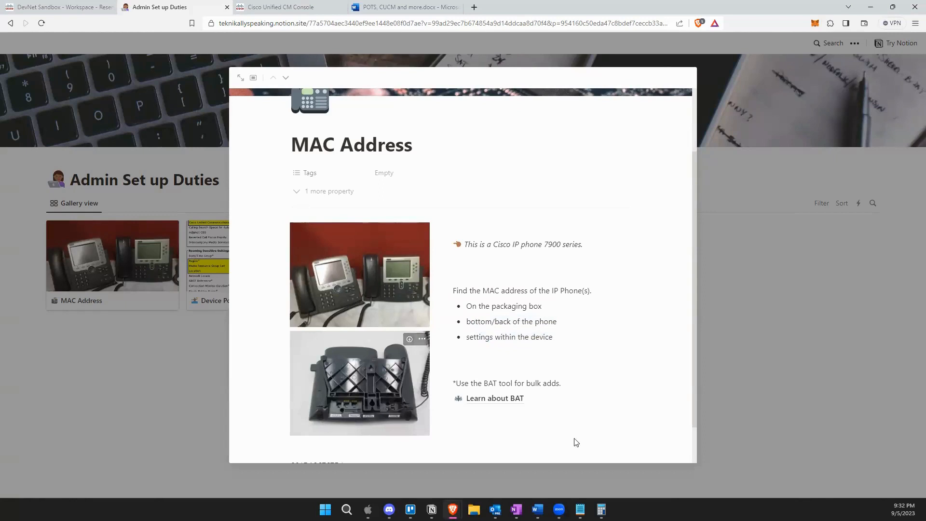
Select the MAC address 001DA26767D1, then close the page back to the gallery.
scroll(579, 381, "down", 1)
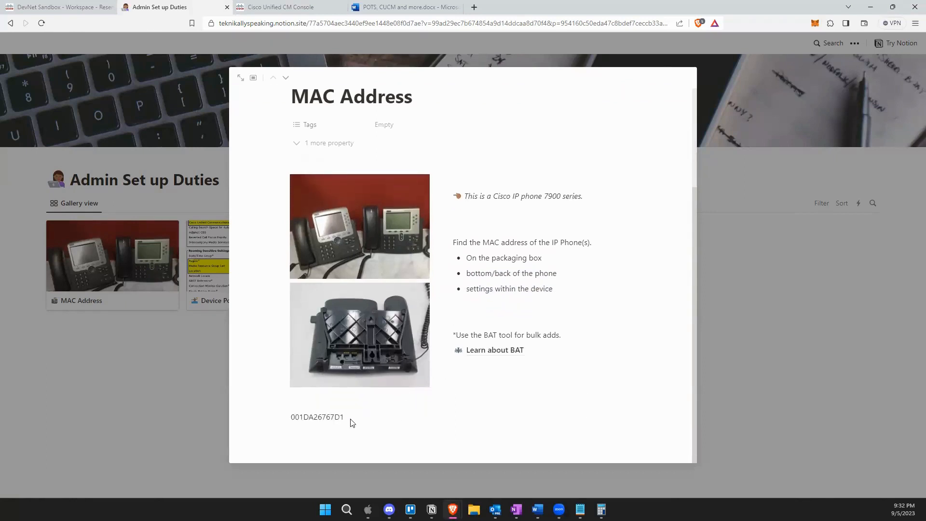
left_click_drag(350, 422, 282, 413)
left_click(791, 337)
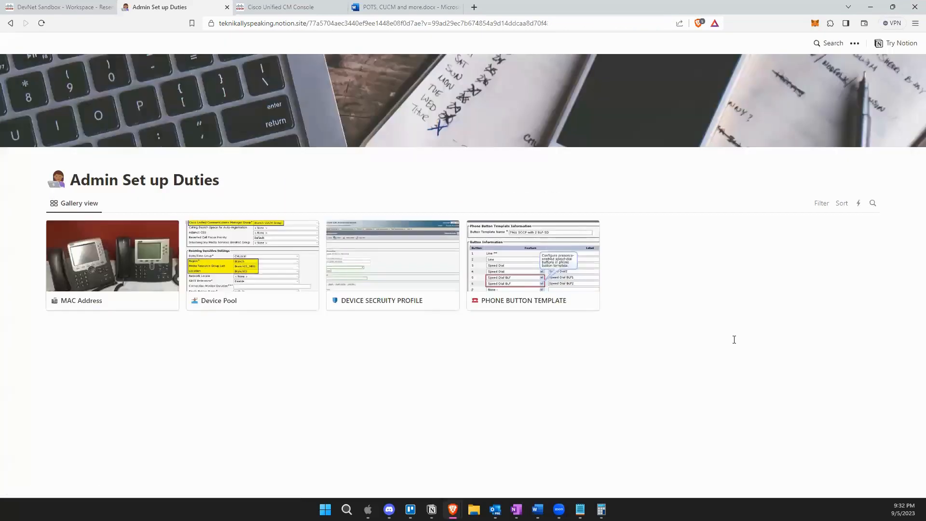
Open the Device Pool card and scroll through its settings notes.
left_click(242, 259)
scroll(550, 329, "down", 1)
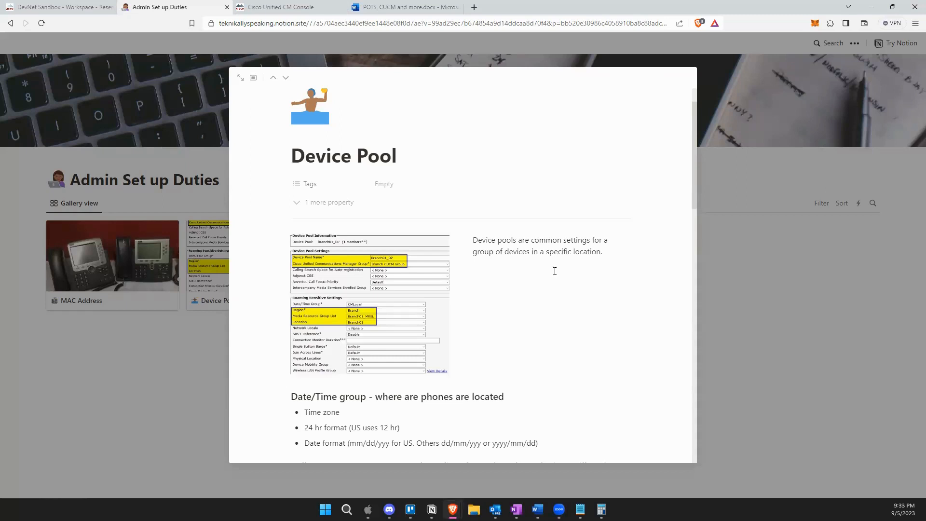
scroll(555, 271, "down", 2)
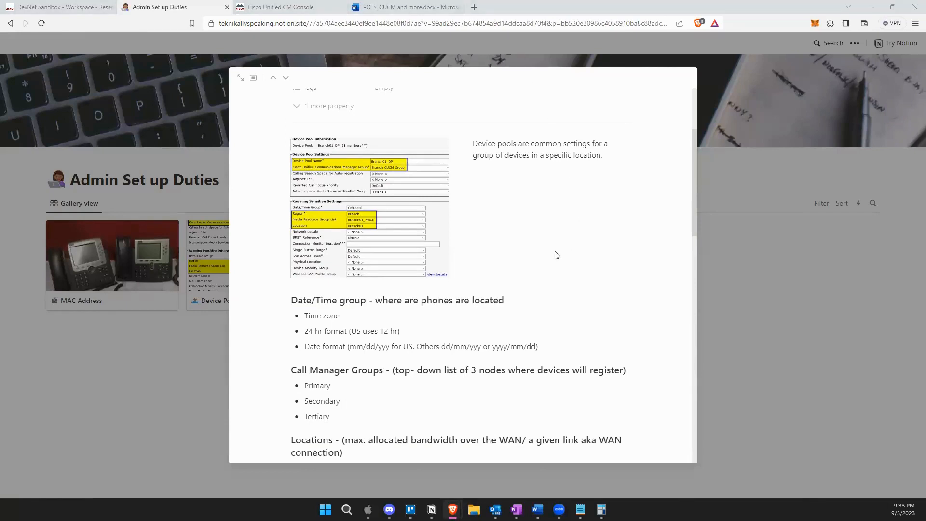
scroll(514, 251, "up", 3)
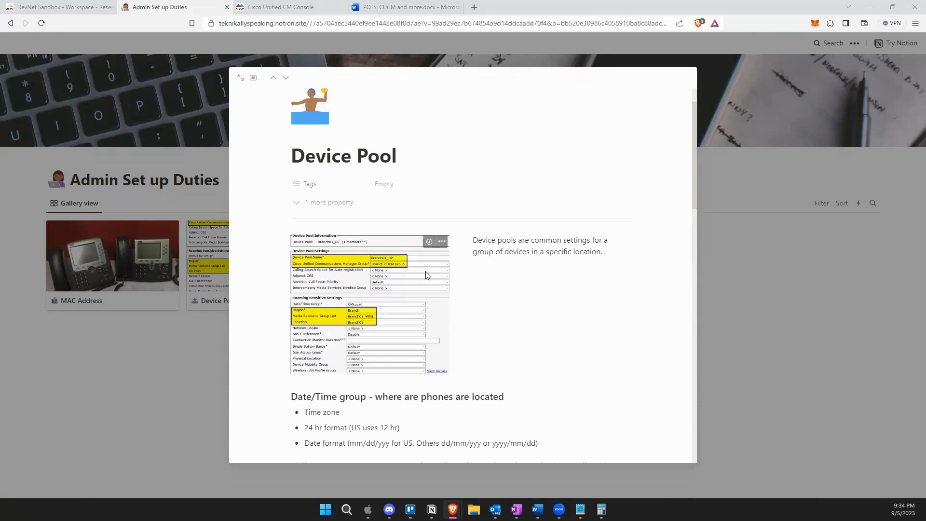
scroll(429, 241, "down", 3)
scroll(561, 266, "down", 2)
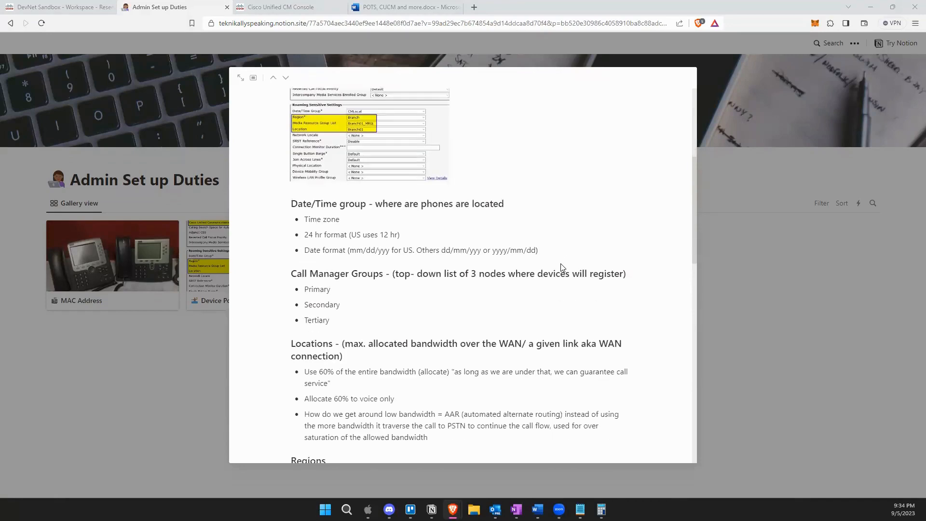
scroll(566, 263, "up", 2)
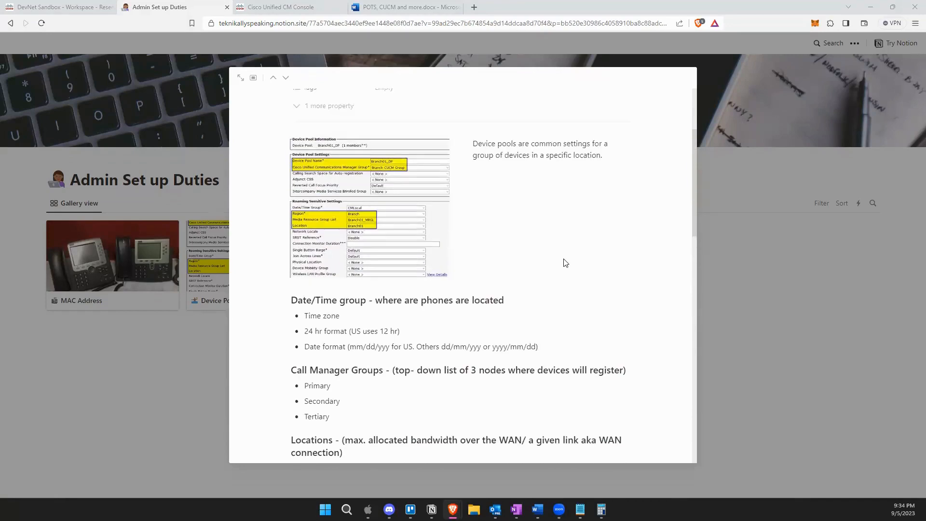
scroll(566, 263, "up", 1)
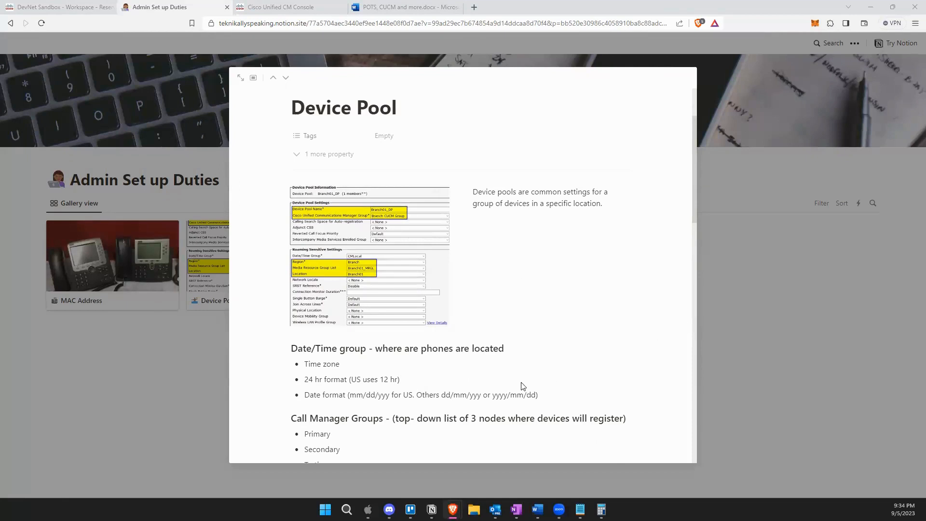
scroll(520, 384, "down", 2)
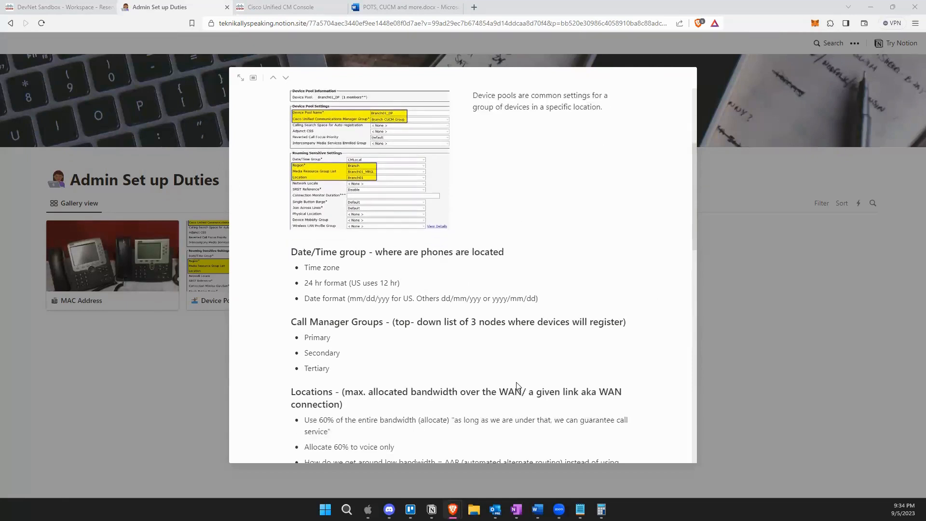
scroll(516, 384, "up", 3)
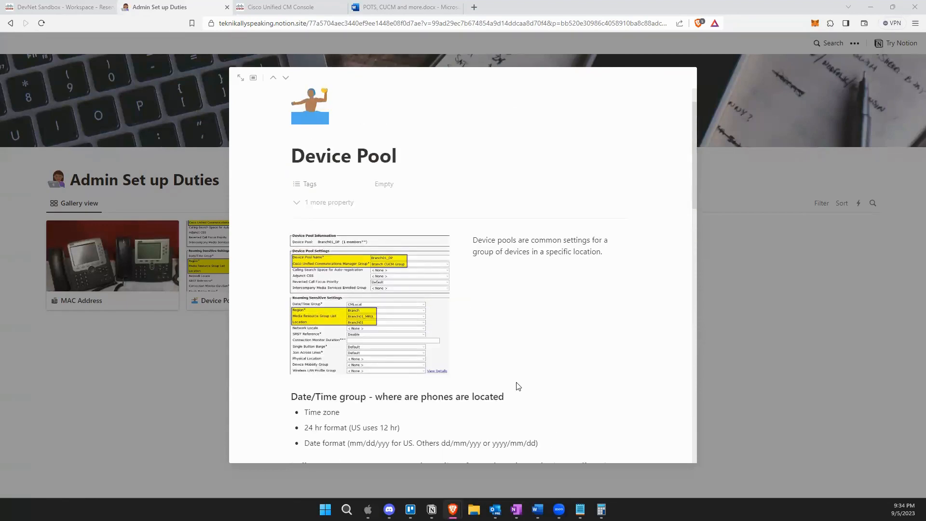
scroll(518, 386, "down", 1)
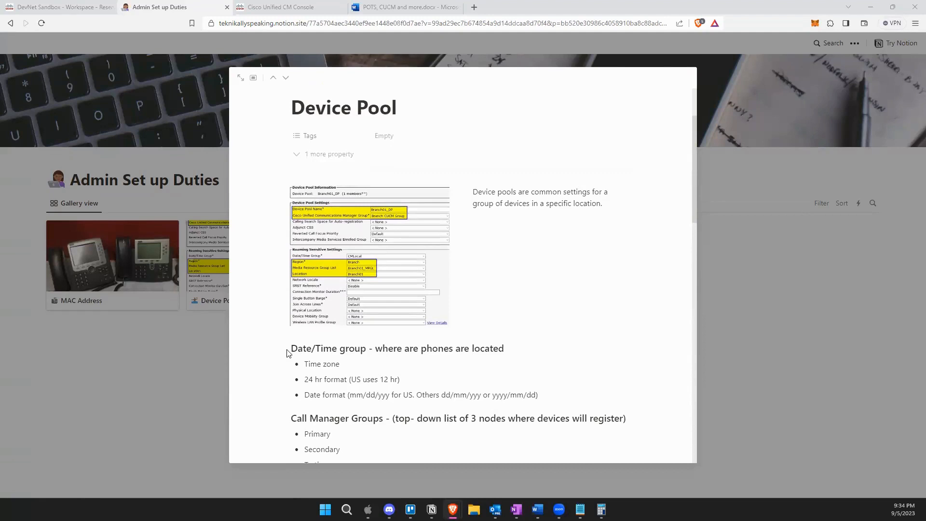
left_click_drag(294, 347, 553, 391)
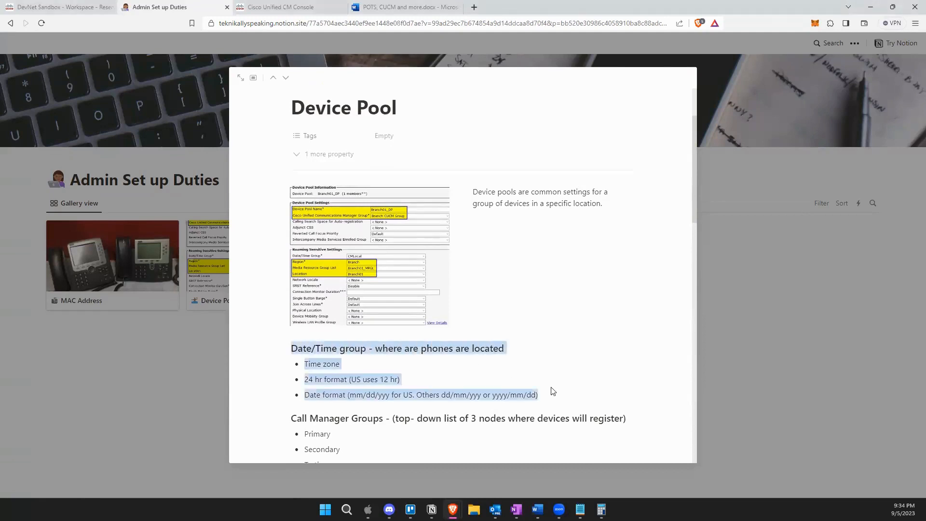
left_click(548, 337)
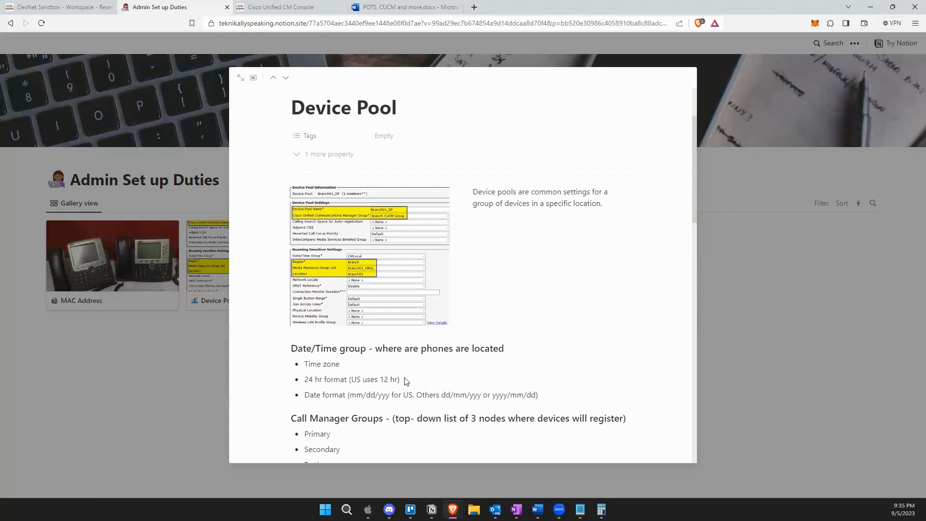
left_click_drag(356, 377, 305, 366)
left_click(335, 391)
scroll(337, 399, "down", 2)
scroll(337, 399, "up", 3)
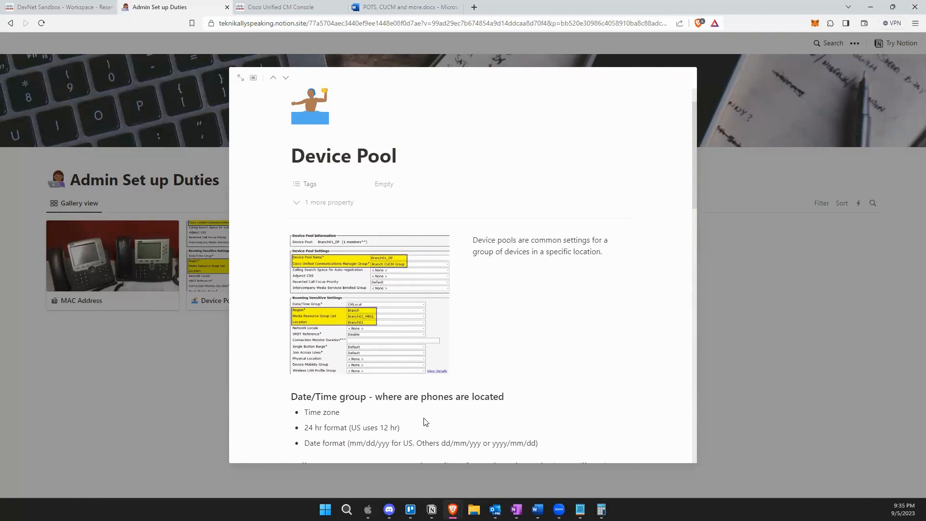
scroll(555, 408, "down", 2)
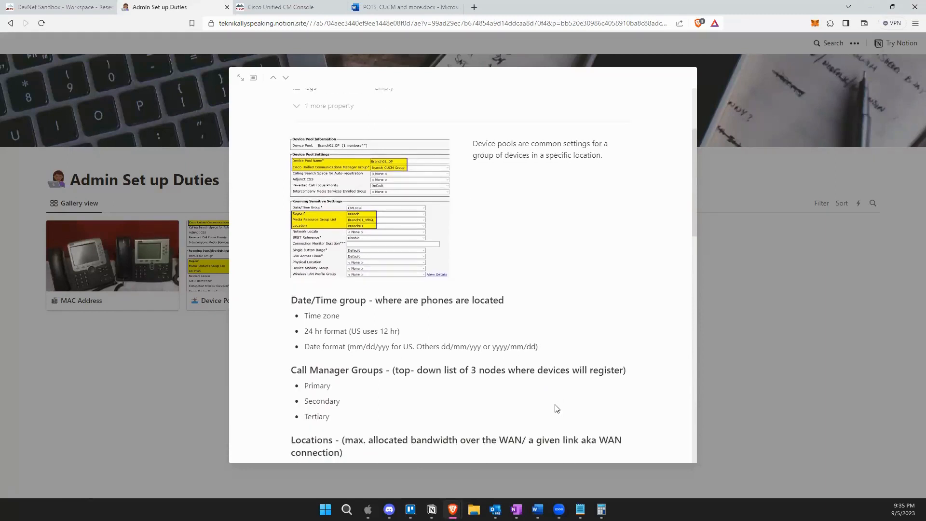
scroll(557, 408, "up", 3)
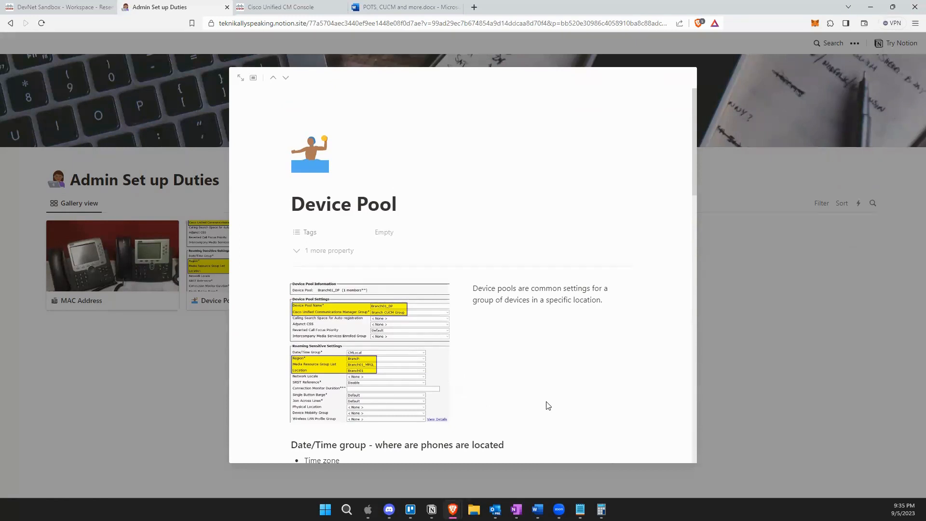
scroll(344, 338, "down", 2)
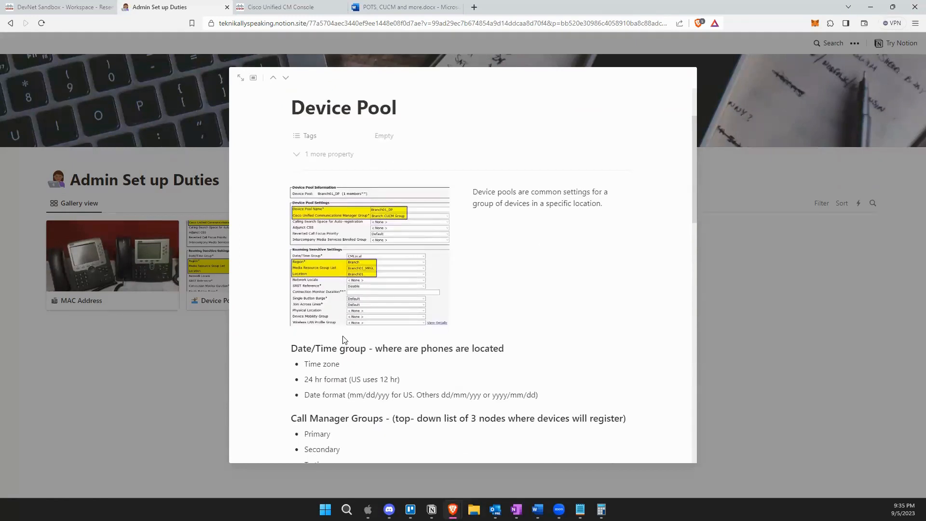
scroll(305, 351, "down", 5)
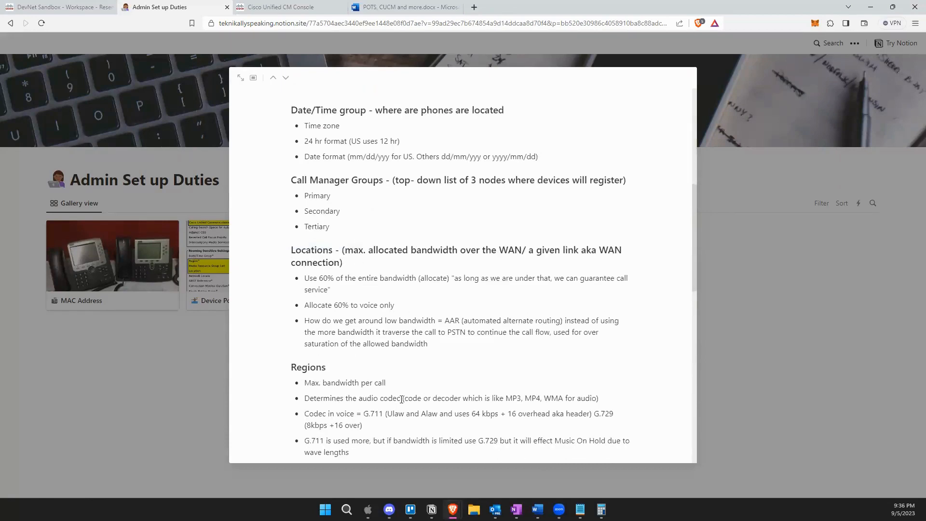
scroll(403, 404, "up", 1)
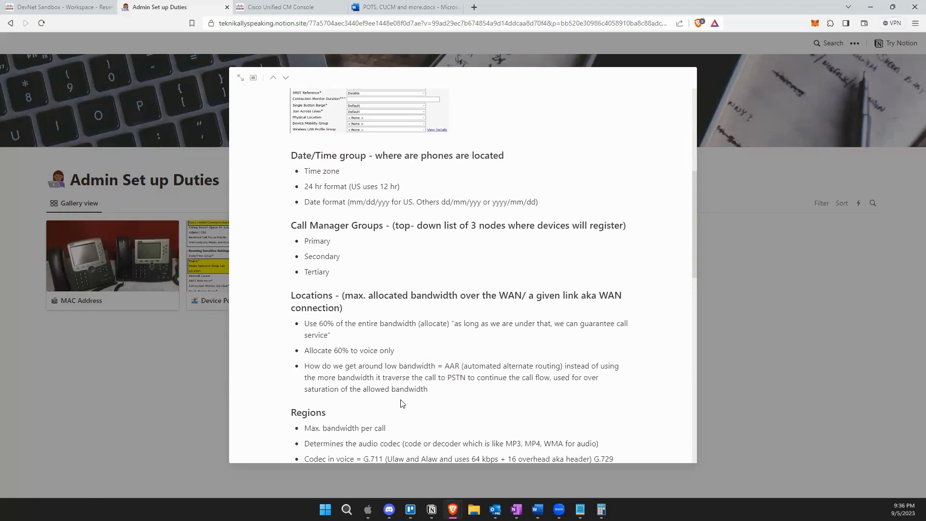
scroll(420, 409, "down", 3)
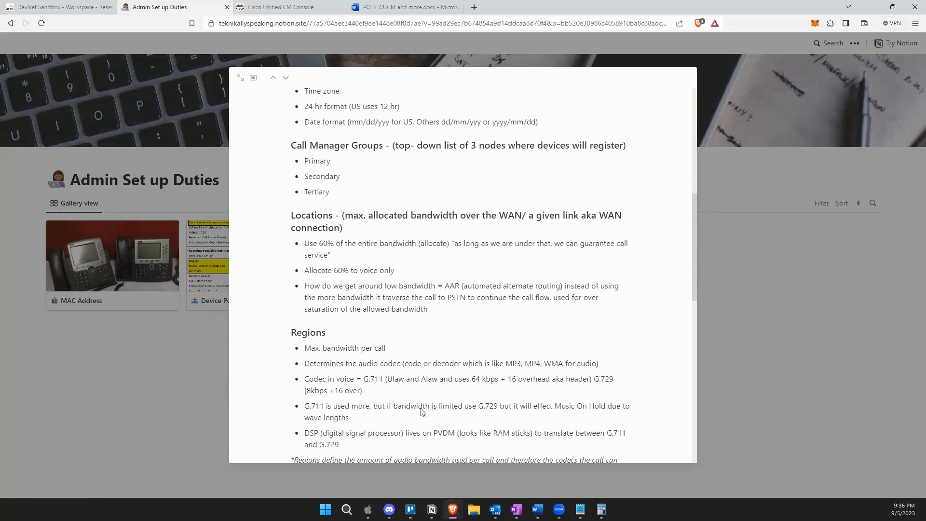
scroll(421, 411, "down", 5)
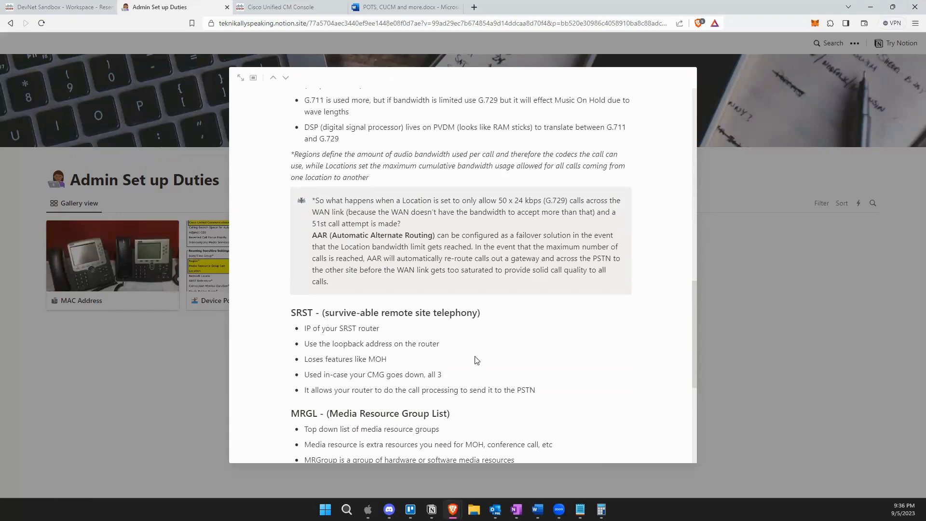
scroll(475, 359, "up", 2)
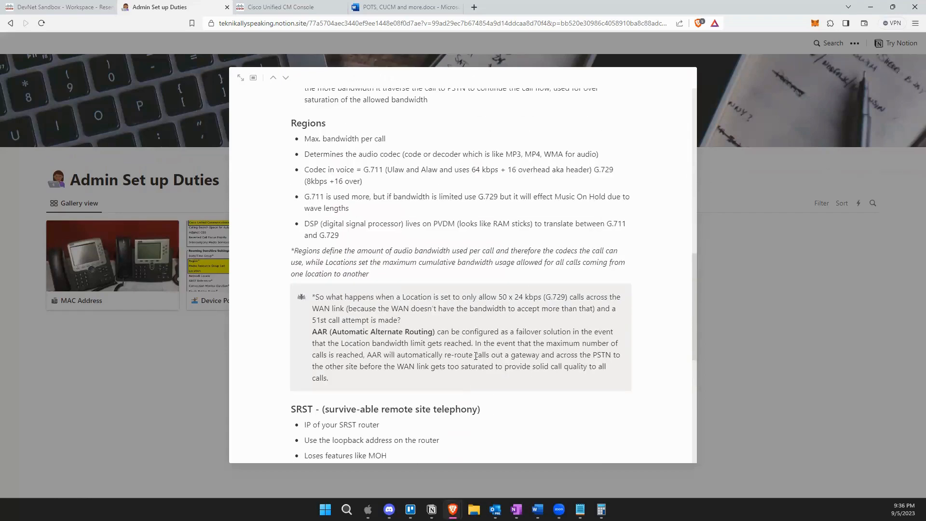
scroll(476, 356, "up", 1)
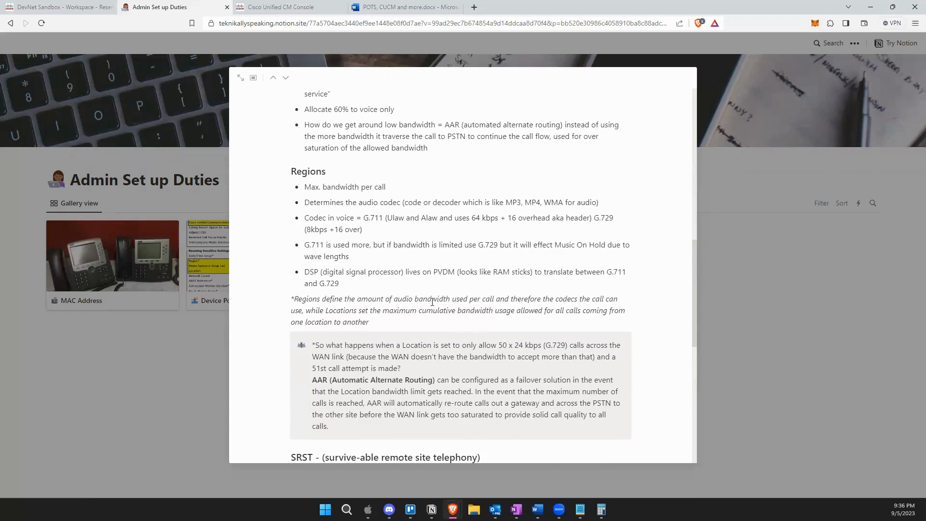
scroll(433, 301, "up", 2)
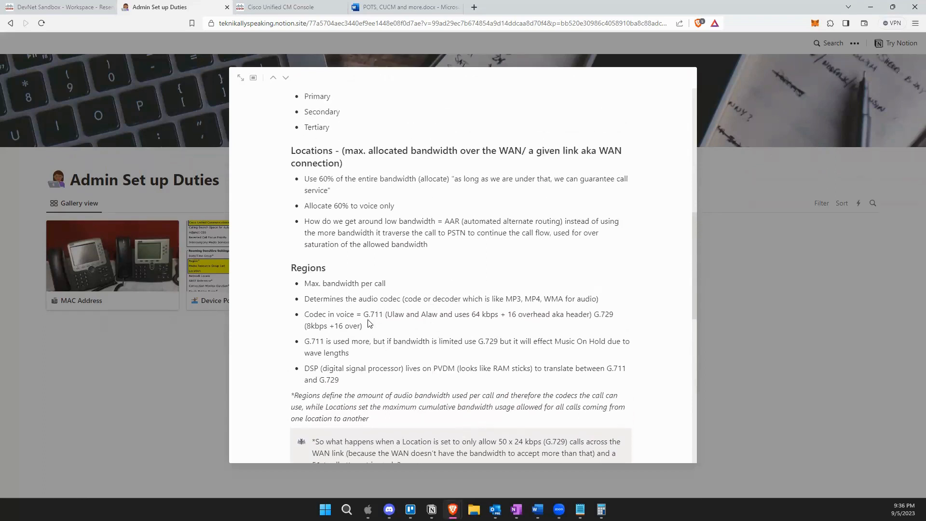
left_click_drag(317, 311, 397, 301)
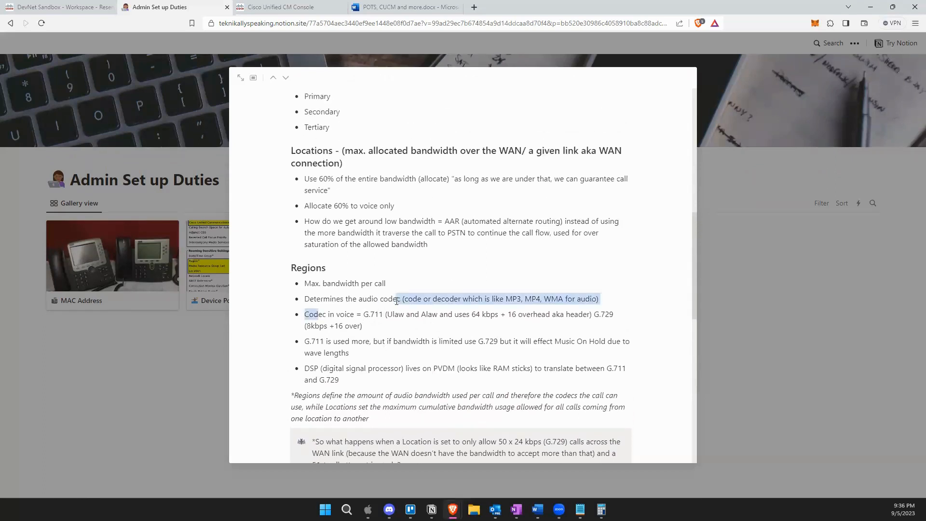
left_click_drag(330, 328, 307, 327)
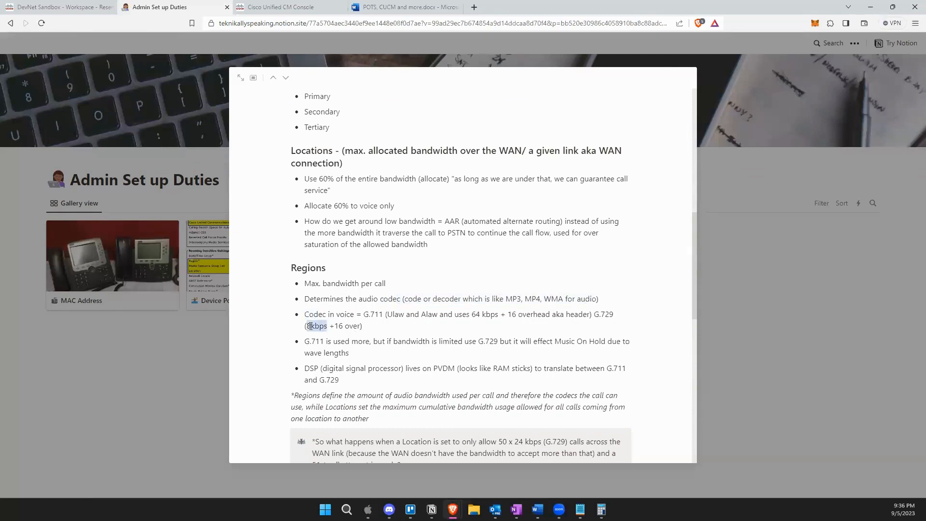
scroll(352, 338, "down", 4)
scroll(352, 342, "down", 2)
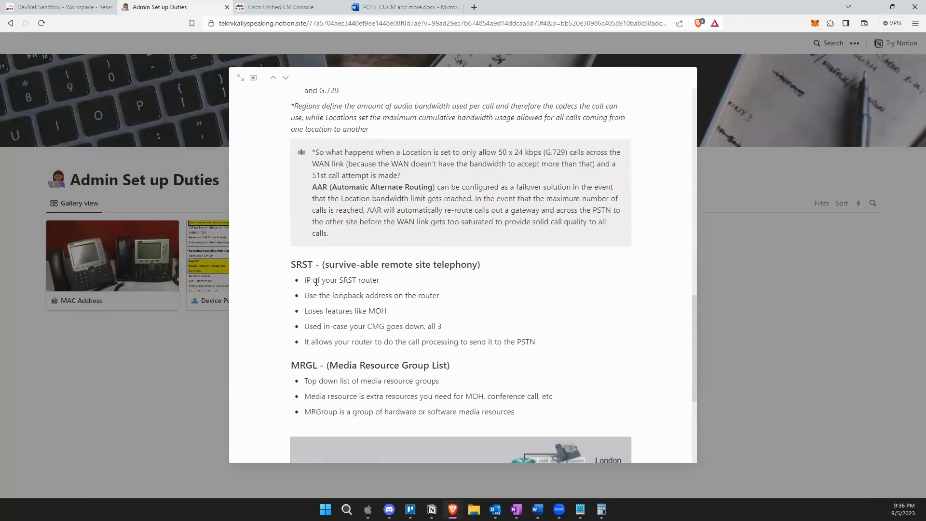
left_click_drag(295, 263, 497, 275)
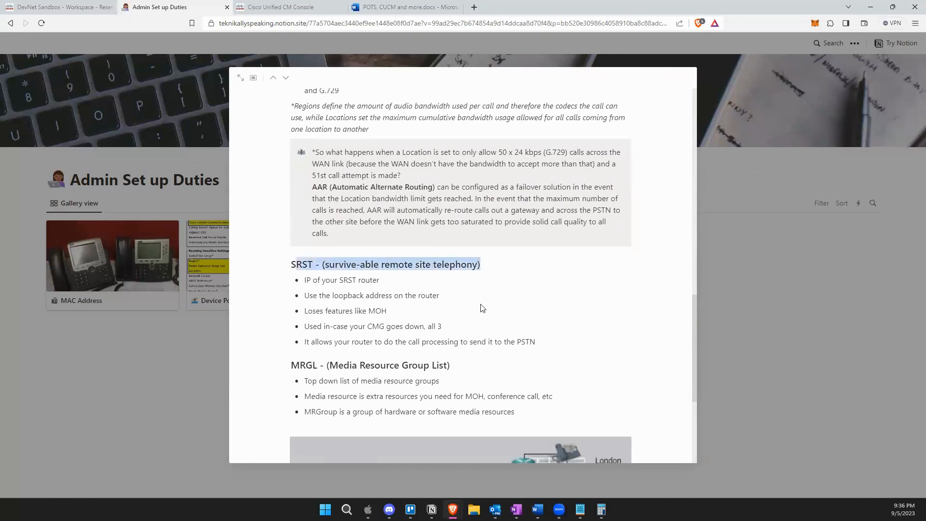
left_click(458, 329)
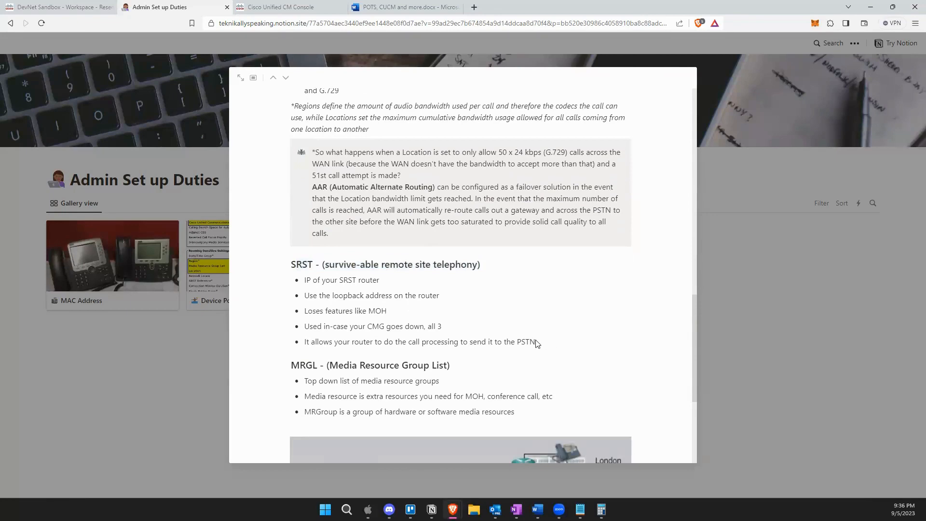
left_click_drag(537, 342, 300, 348)
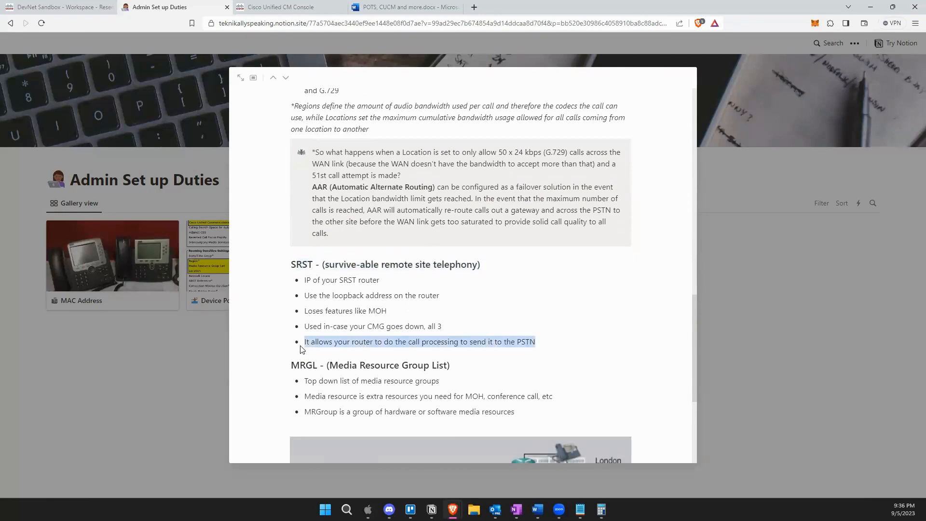
left_click(328, 369)
scroll(331, 369, "down", 3)
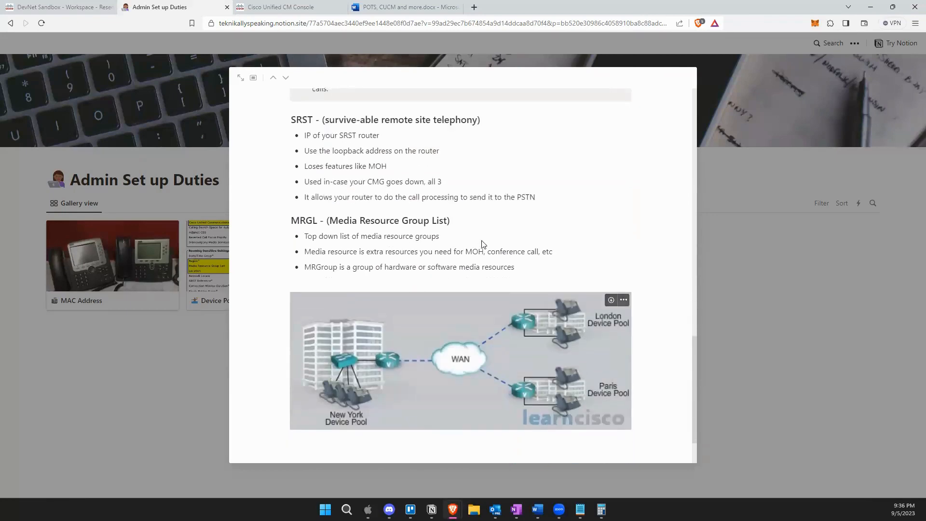
left_click_drag(455, 240, 307, 237)
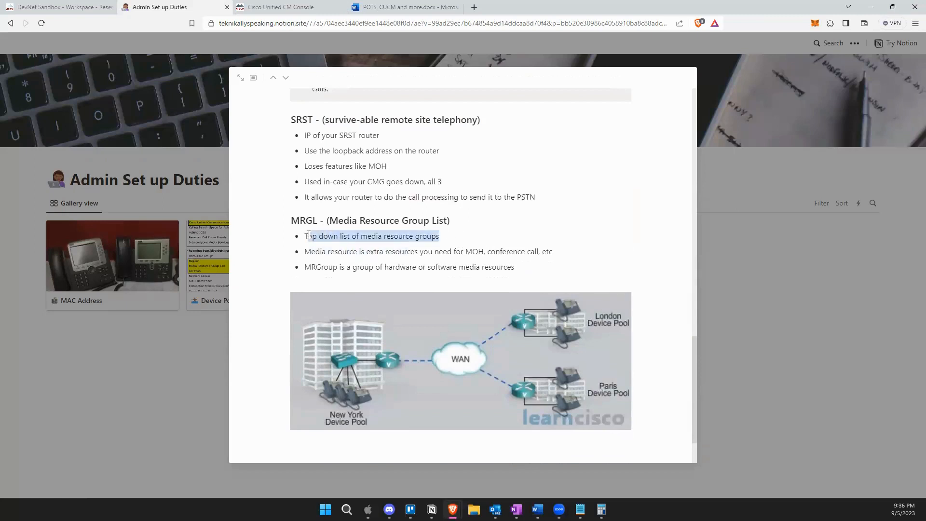
left_click_drag(539, 252, 488, 264)
left_click(490, 267)
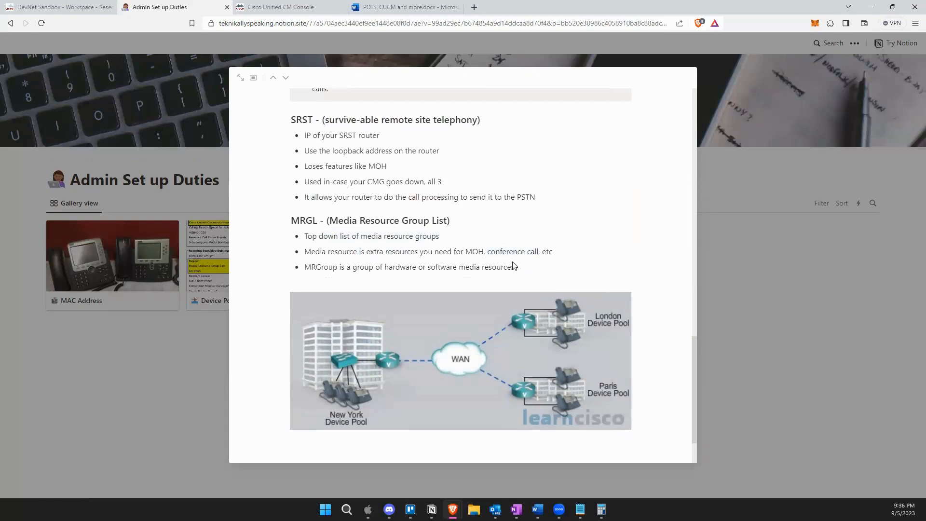
scroll(515, 265, "up", 2)
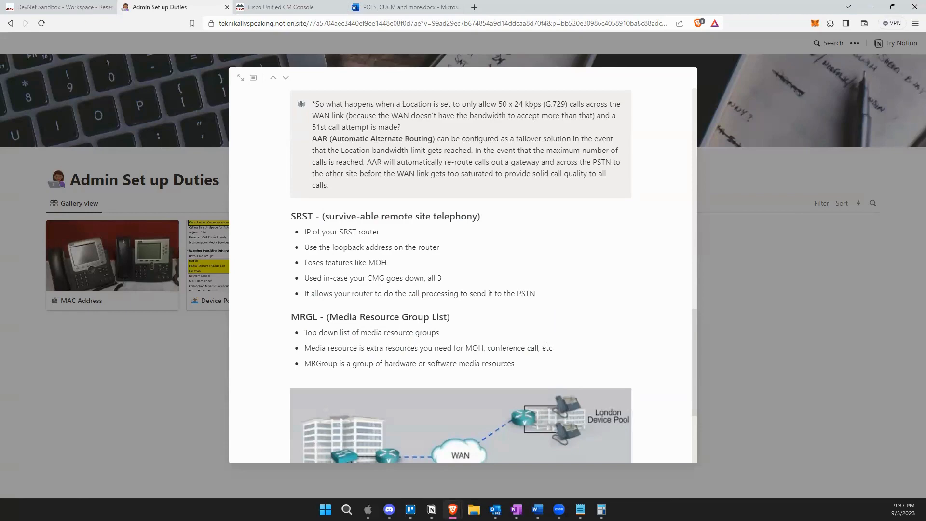
scroll(547, 346, "up", 15)
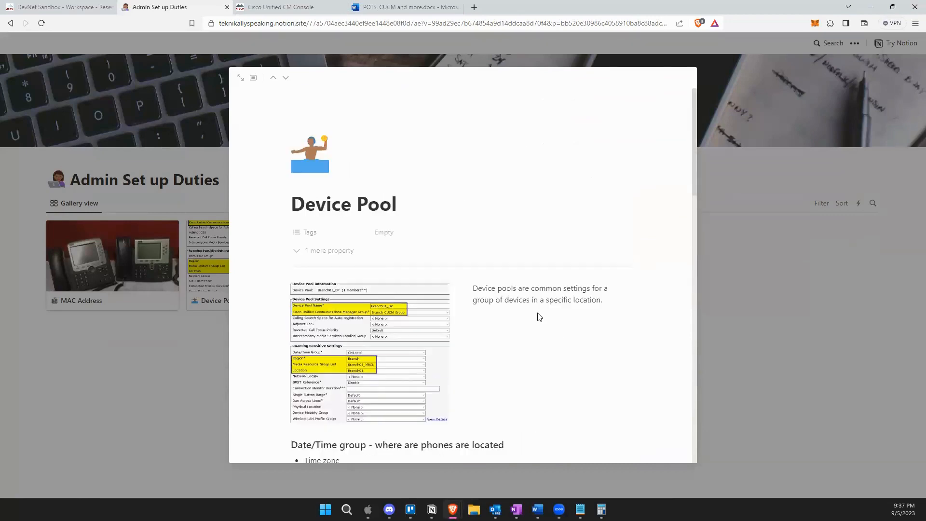
scroll(539, 320, "down", 4)
scroll(538, 316, "up", 3)
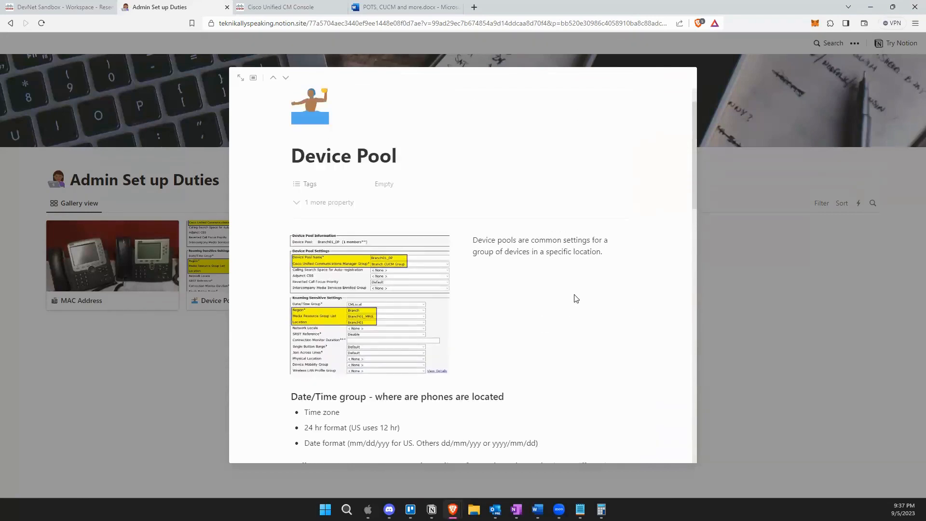
scroll(608, 229, "down", 6)
scroll(458, 321, "down", 4)
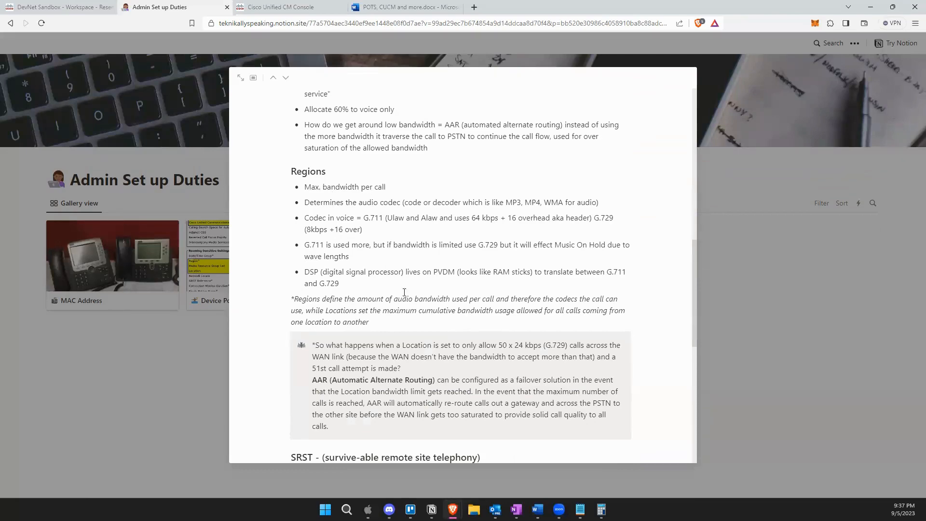
scroll(404, 292, "down", 2)
left_click_drag(365, 362, 469, 361)
left_click(429, 395)
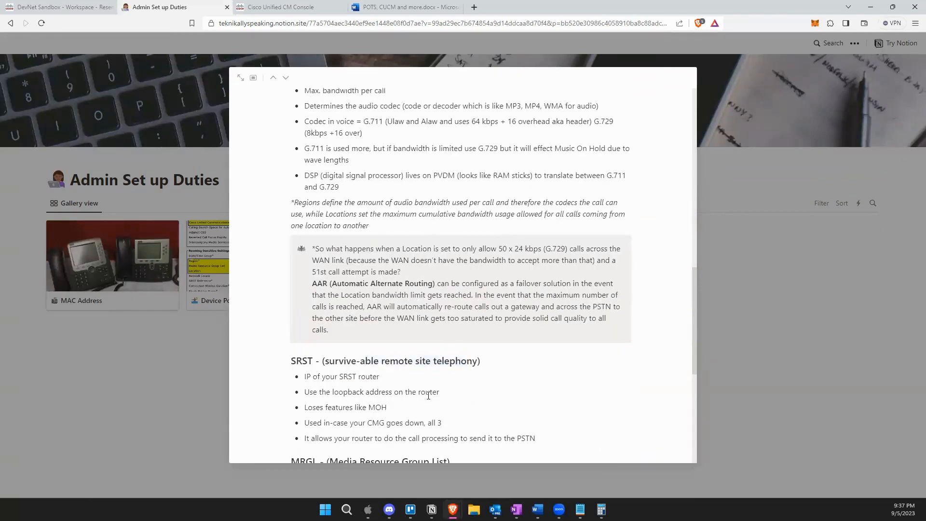
scroll(428, 392, "down", 2)
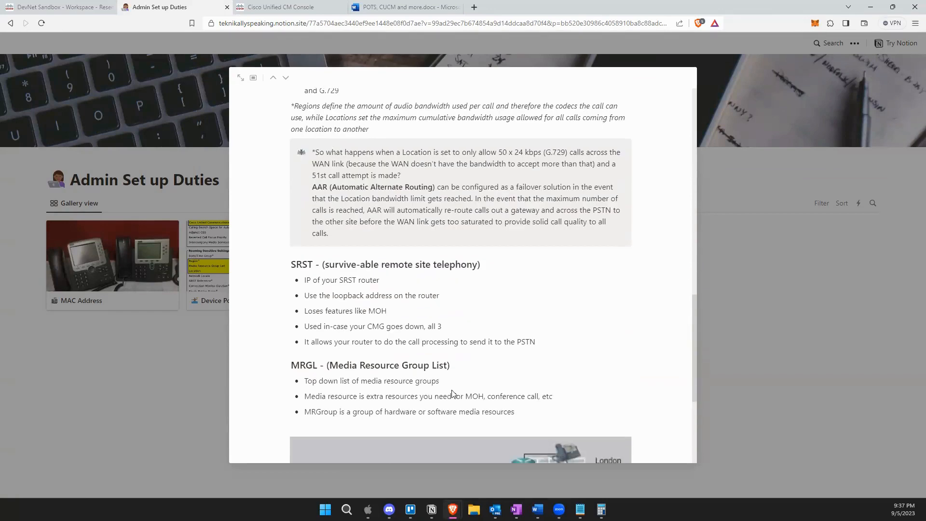
scroll(453, 393, "down", 3)
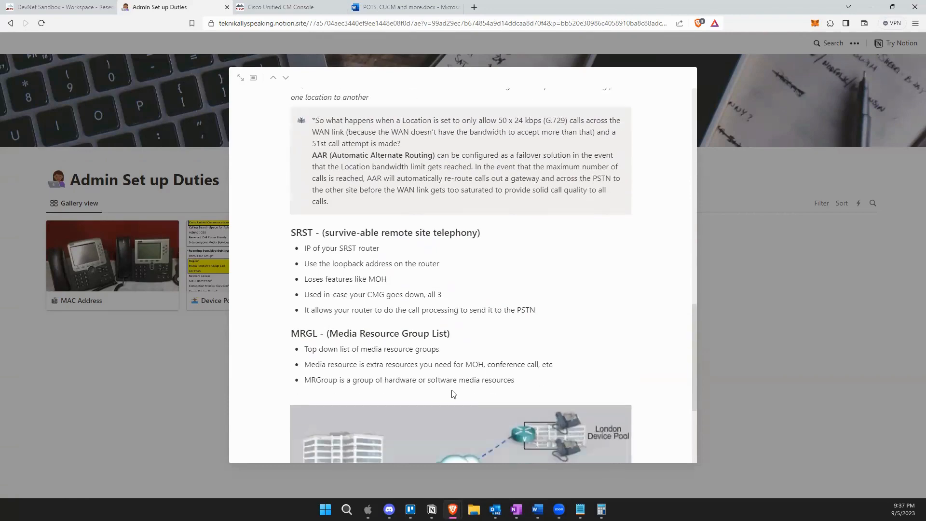
scroll(453, 394, "up", 15)
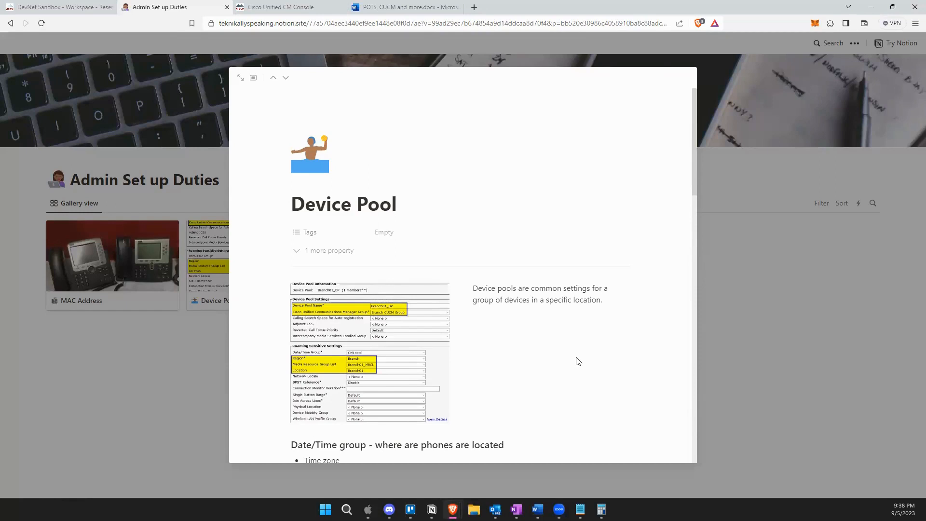
scroll(578, 361, "down", 10)
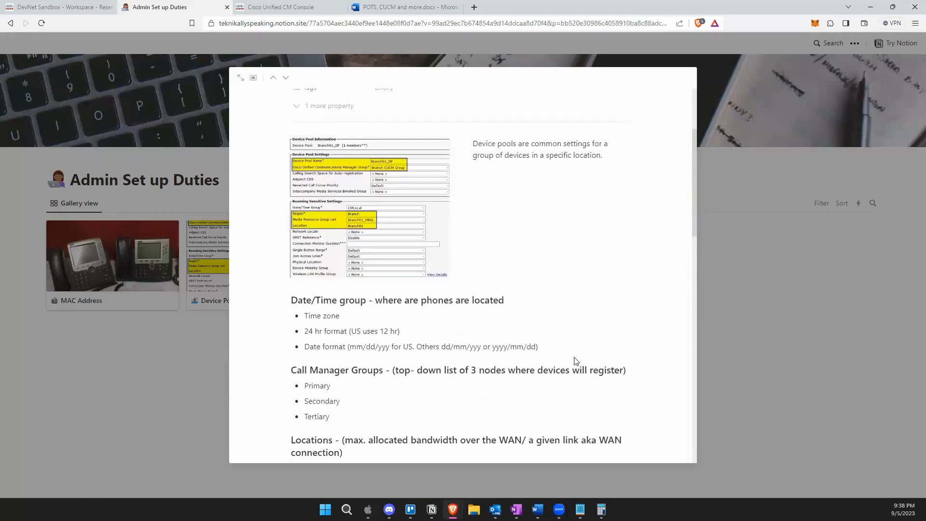
scroll(448, 377, "down", 9)
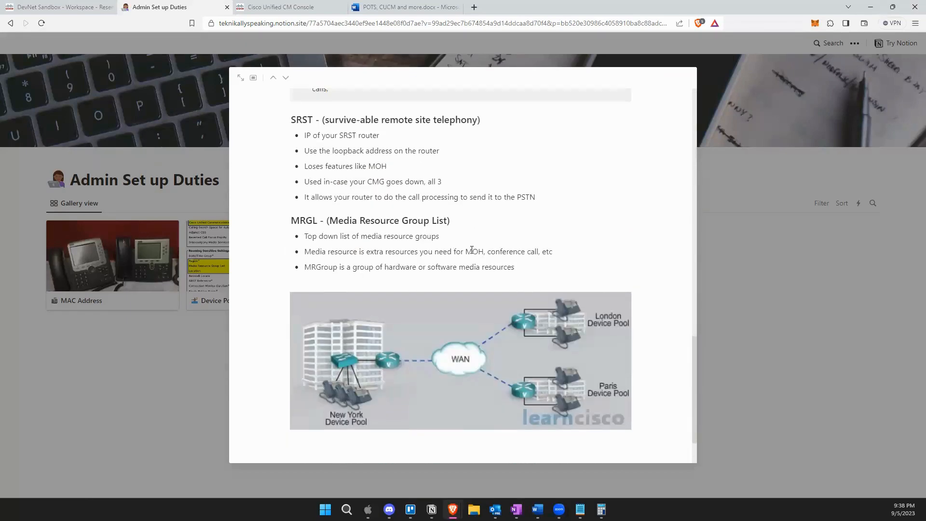
scroll(526, 269, "up", 4)
scroll(526, 269, "up", 5)
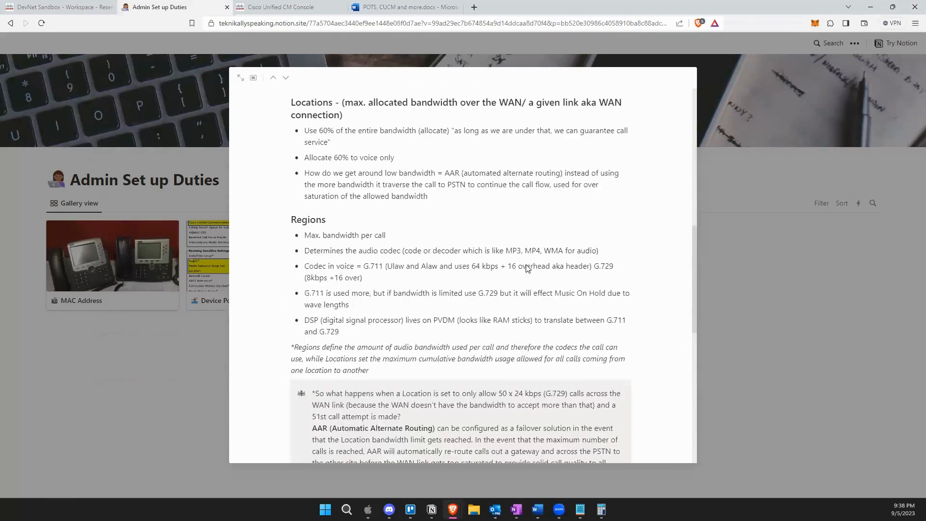
scroll(432, 289, "up", 5)
scroll(434, 289, "up", 4)
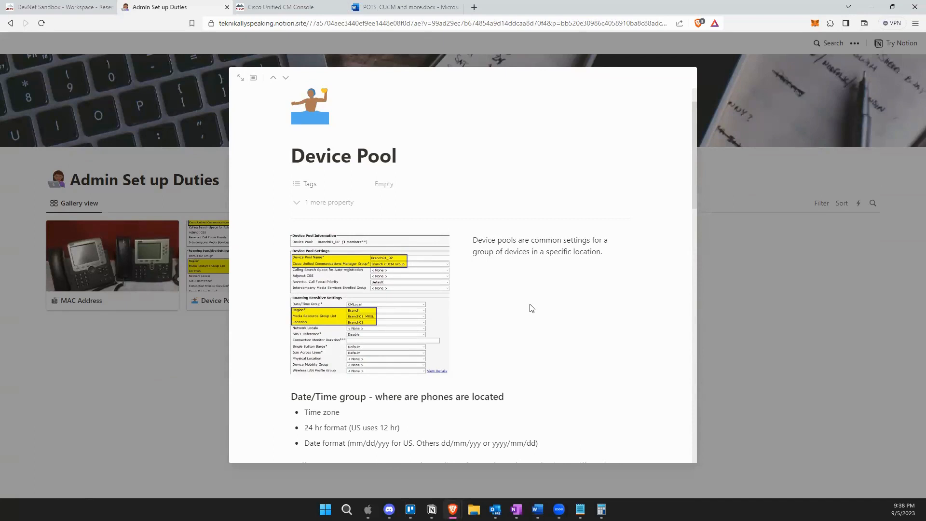
scroll(532, 308, "down", 1)
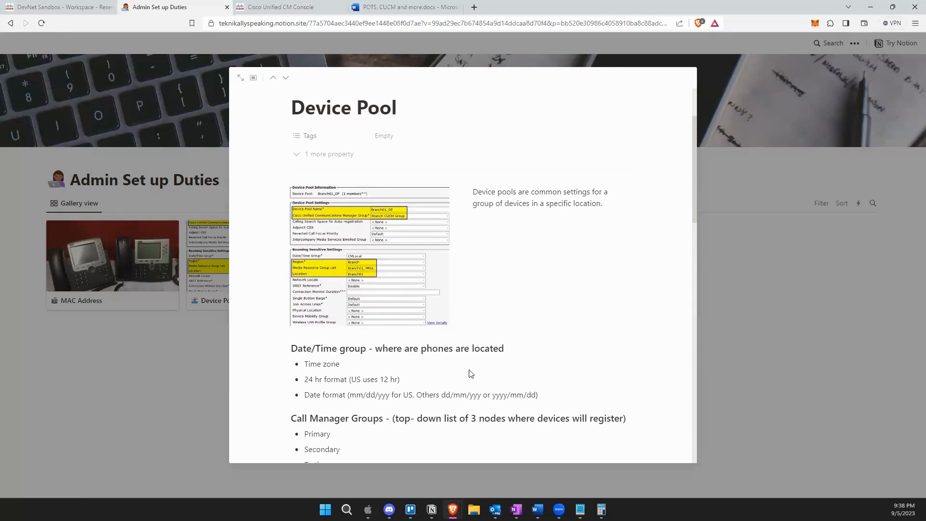
scroll(471, 372, "down", 2)
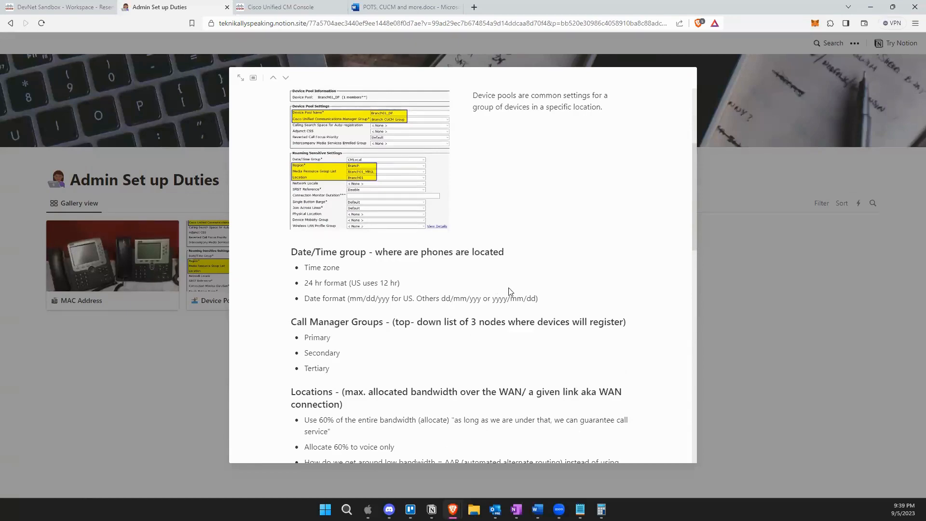
scroll(367, 268, "down", 4)
scroll(343, 402, "down", 10)
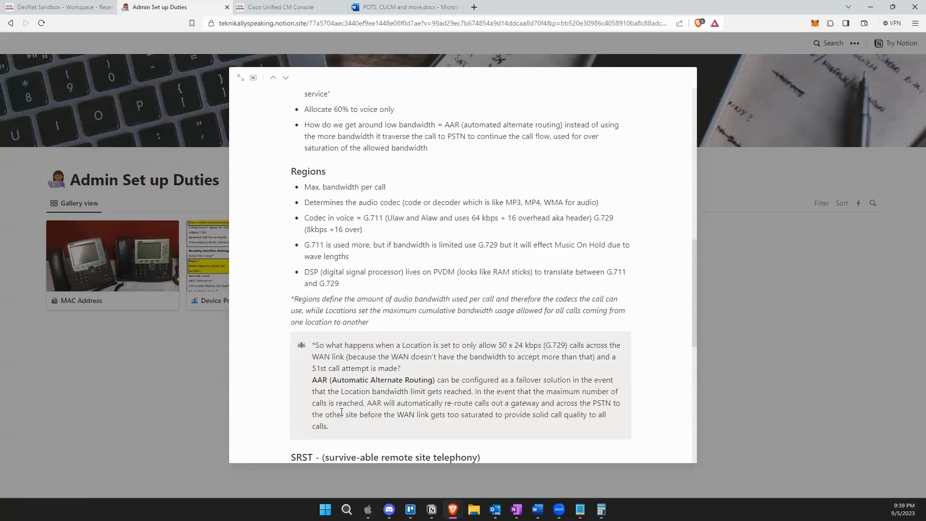
scroll(343, 431, "down", 2)
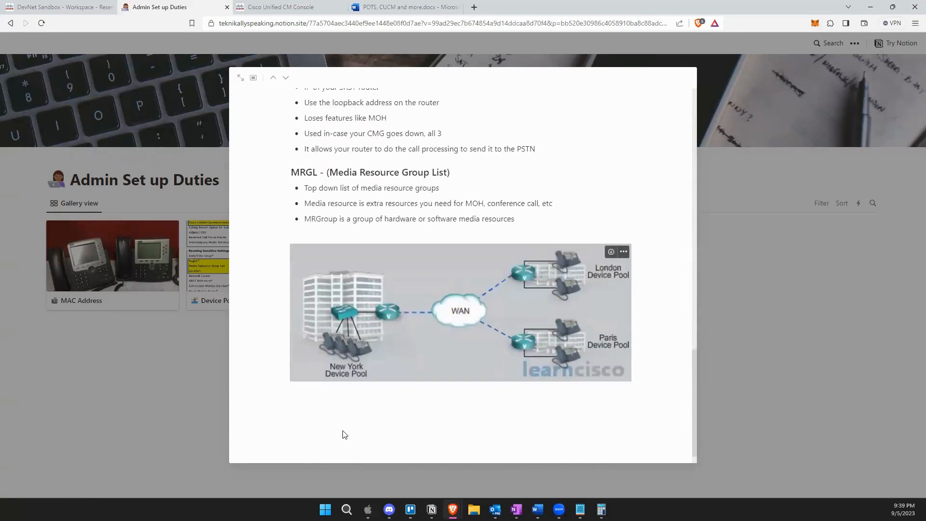
scroll(342, 430, "up", 15)
scroll(525, 379, "up", 1)
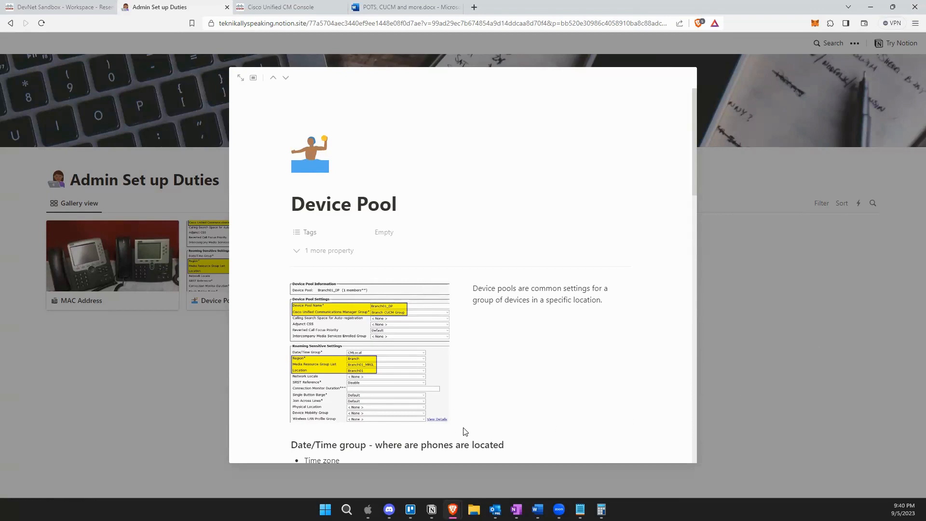
scroll(467, 407, "down", 3)
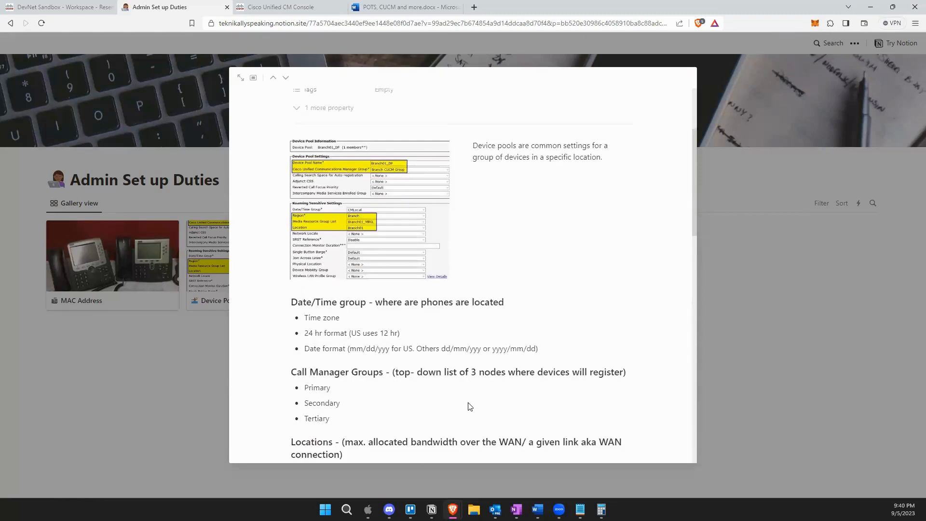
scroll(470, 407, "up", 3)
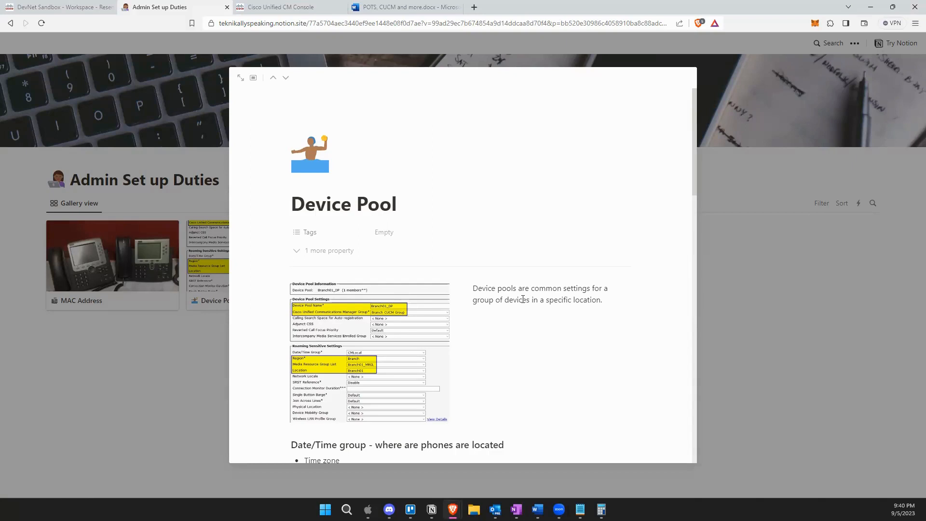
scroll(528, 298, "down", 4)
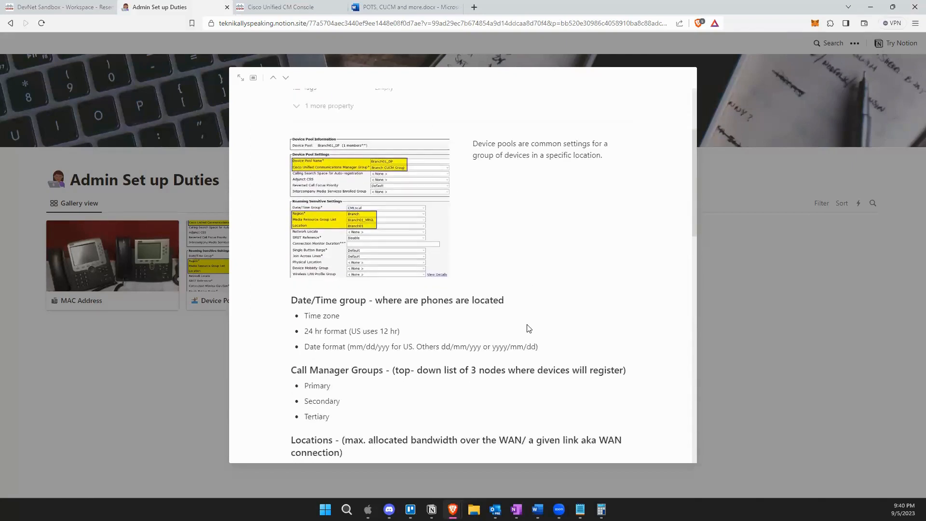
scroll(530, 367, "up", 4)
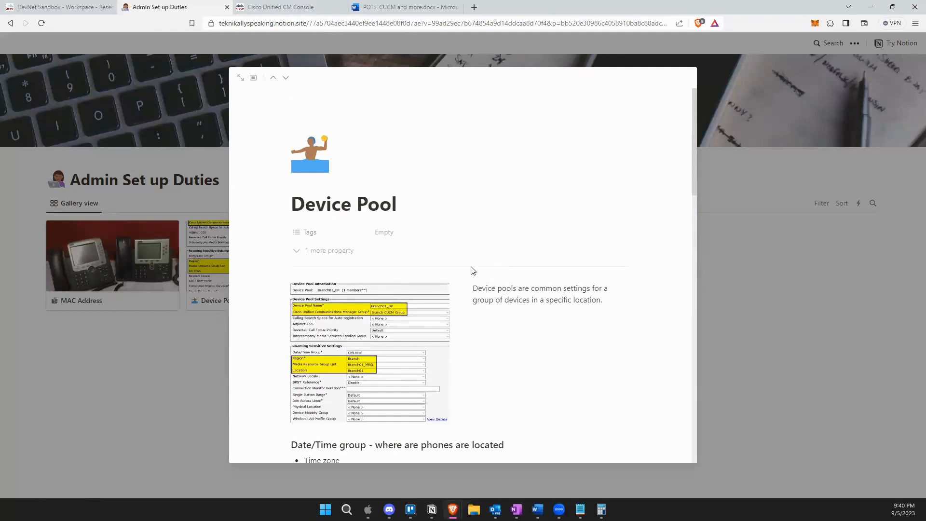
Switch to the Cisco Unified CM console and bring up the System and Device menus.
left_click(269, 7)
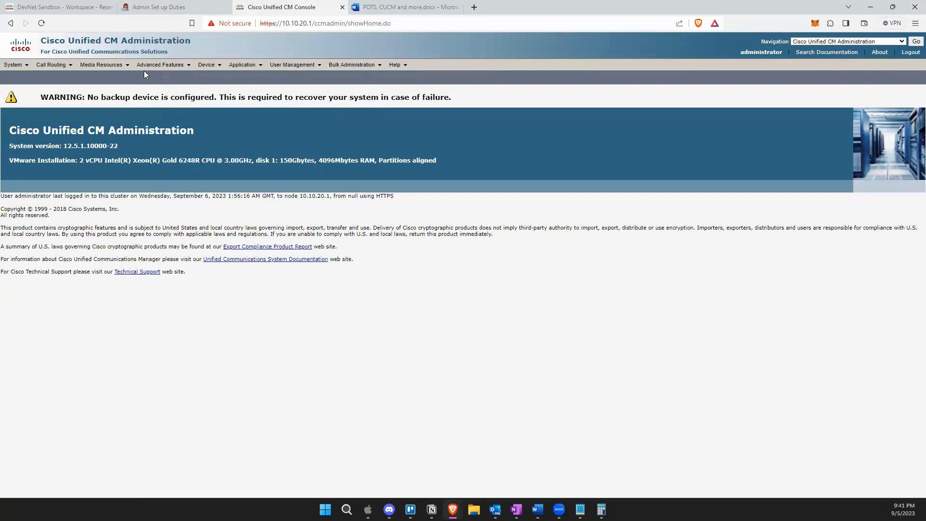
mouse_move(10, 71)
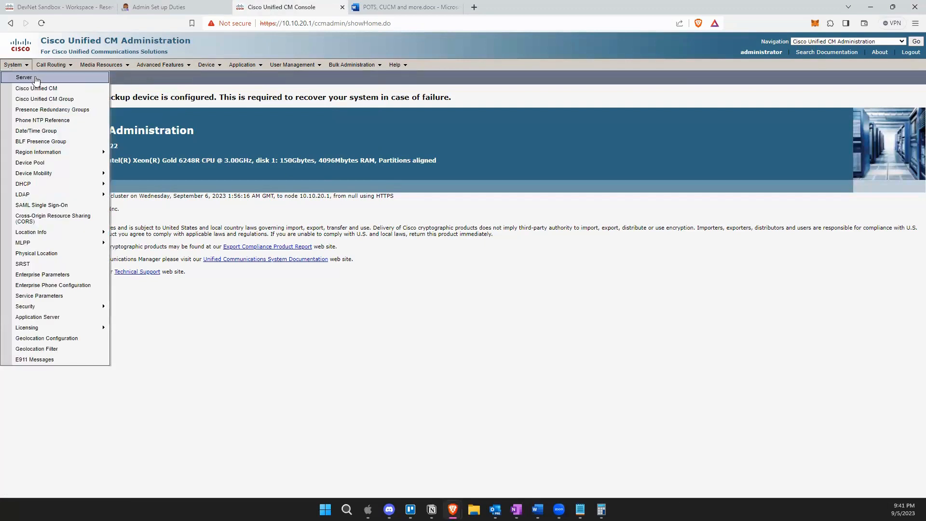
mouse_move(213, 68)
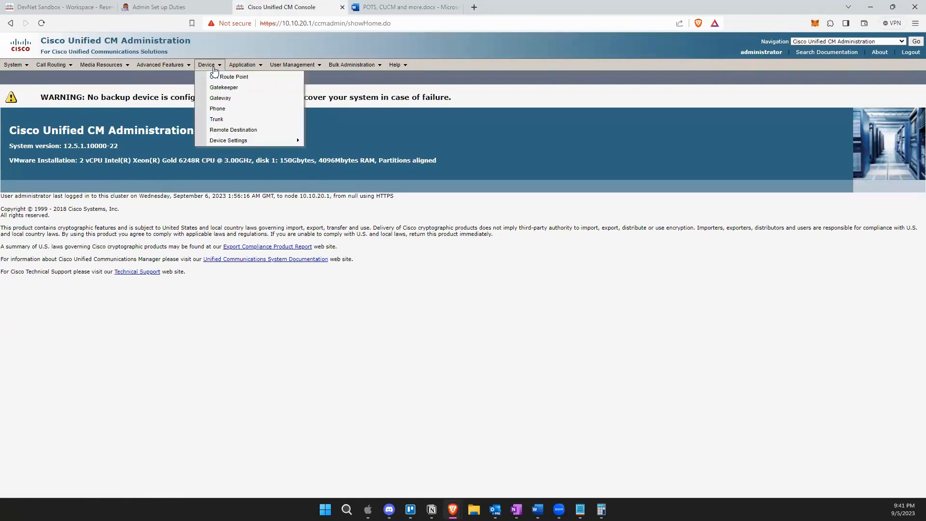
Open Device > Phone, list all 20 phones, and start adding a new phone.
left_click(225, 110)
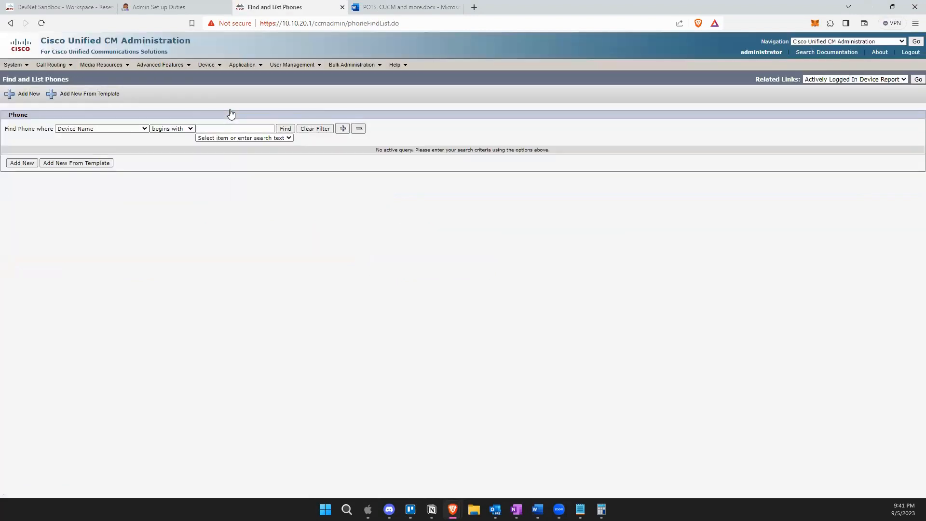
left_click(288, 130)
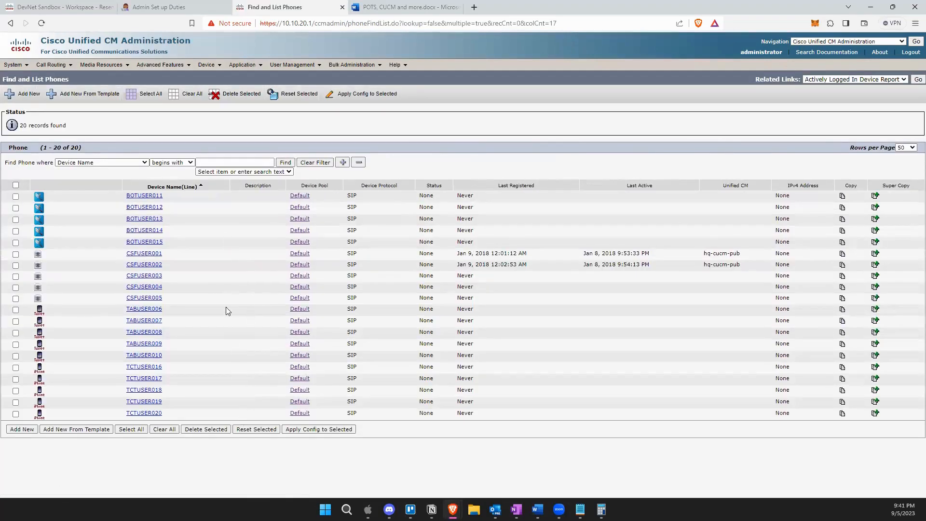
left_click(26, 101)
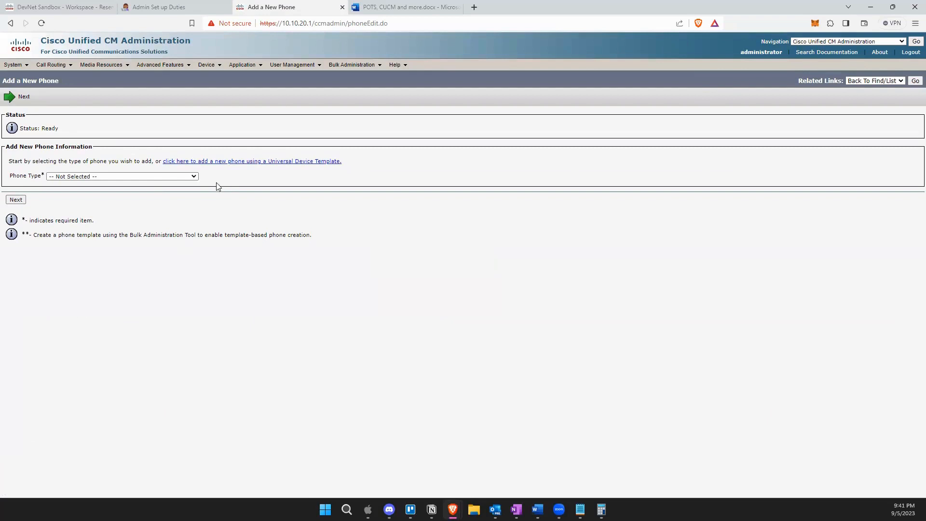
Choose Cisco 7911 as the phone type and continue to the device protocol choice.
left_click(337, 66)
left_click(102, 177)
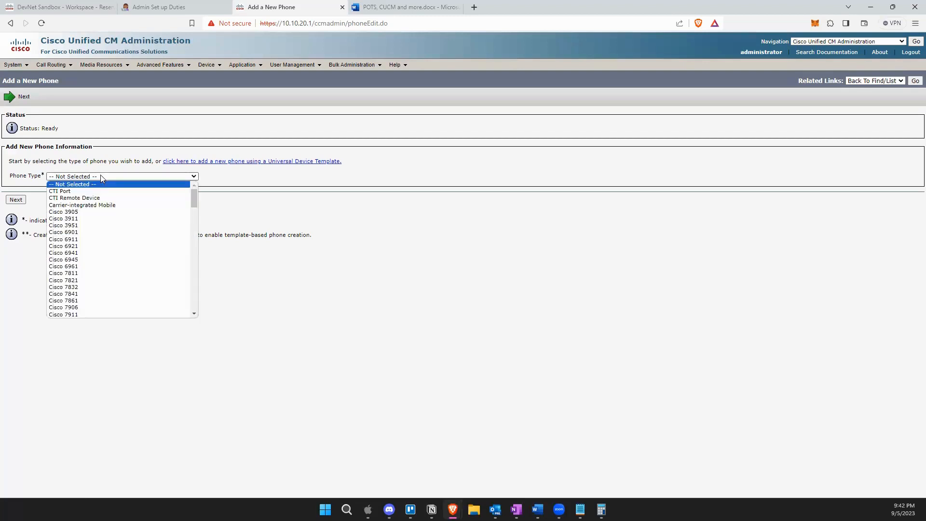
scroll(129, 277, "down", 5)
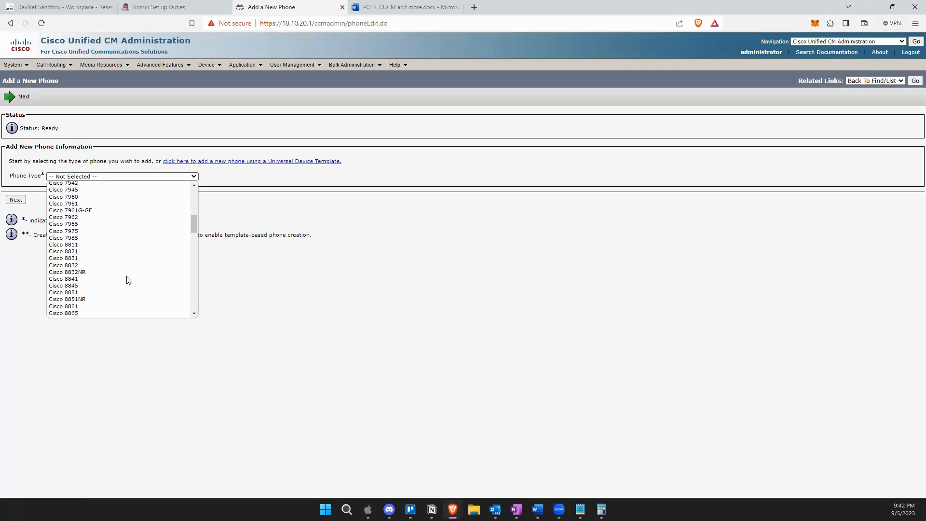
scroll(128, 283, "down", 8)
scroll(127, 285, "up", 10)
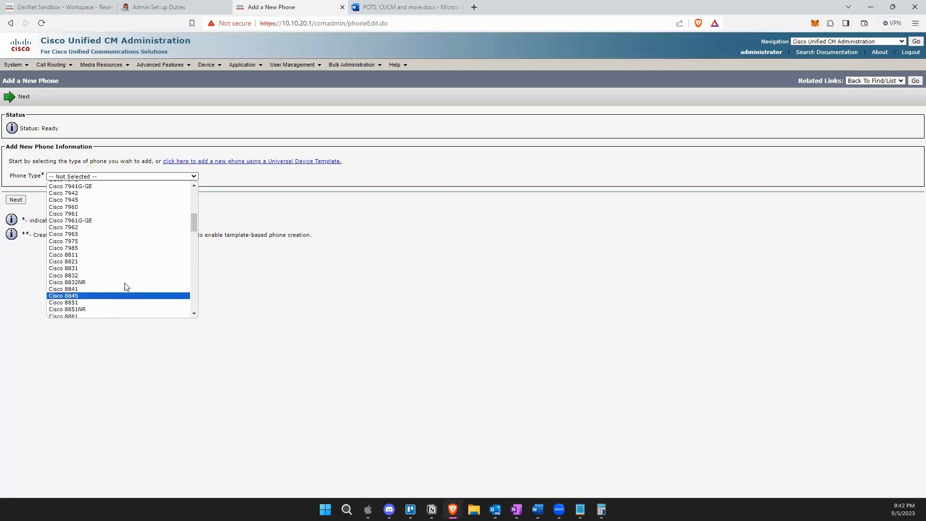
scroll(127, 287, "up", 5)
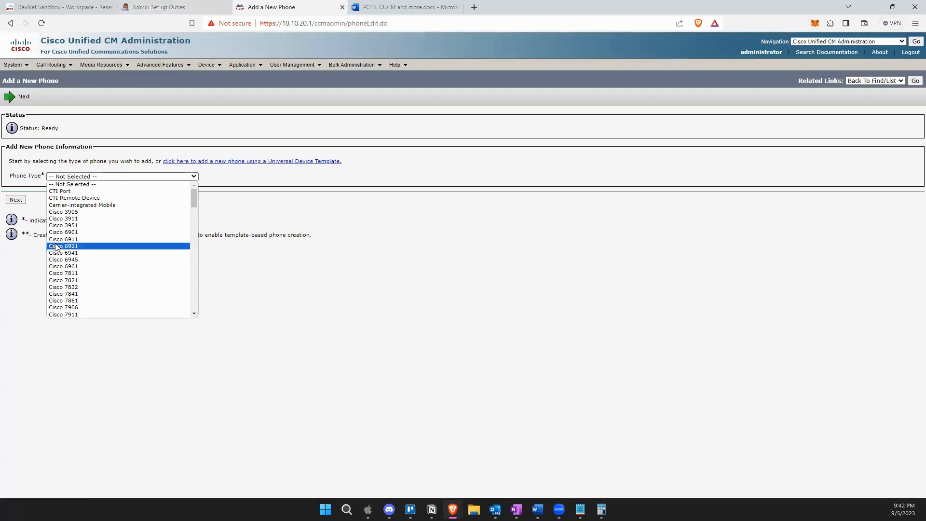
scroll(118, 277, "down", 2)
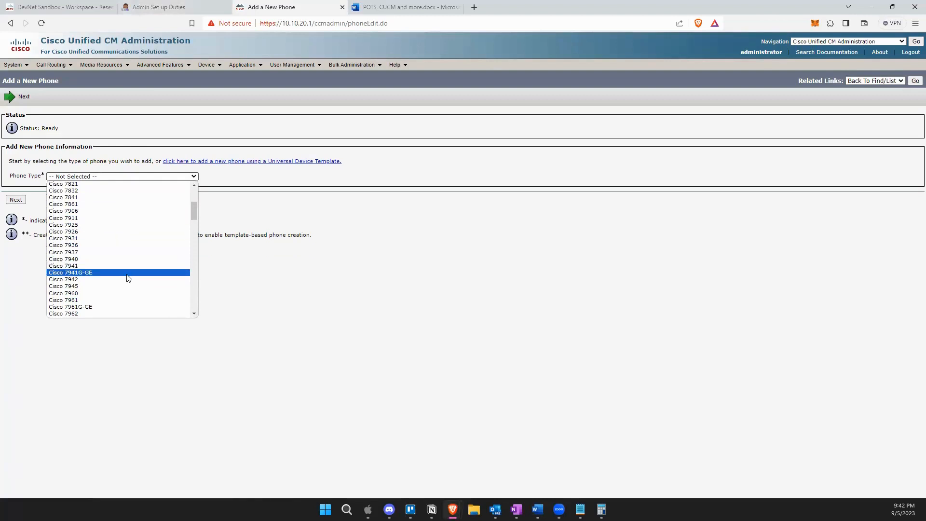
scroll(127, 277, "down", 2)
scroll(127, 278, "up", 2)
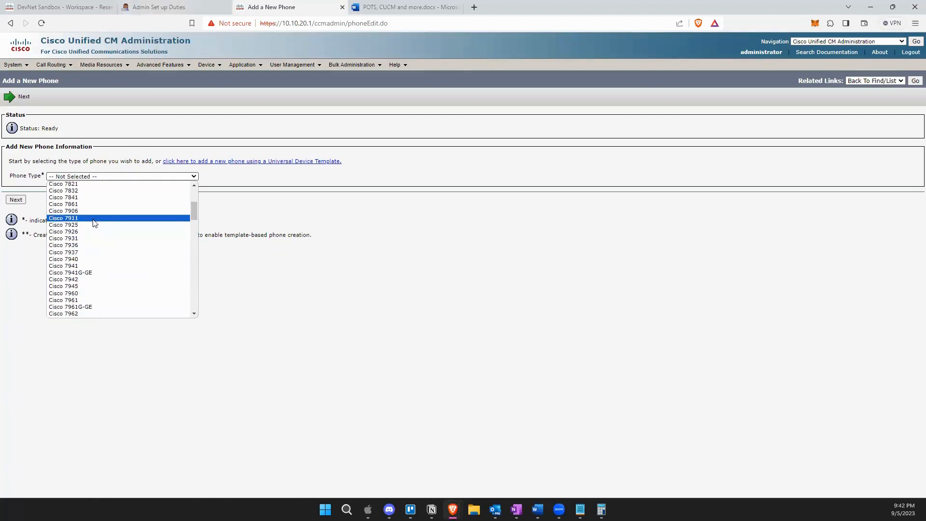
left_click(72, 219)
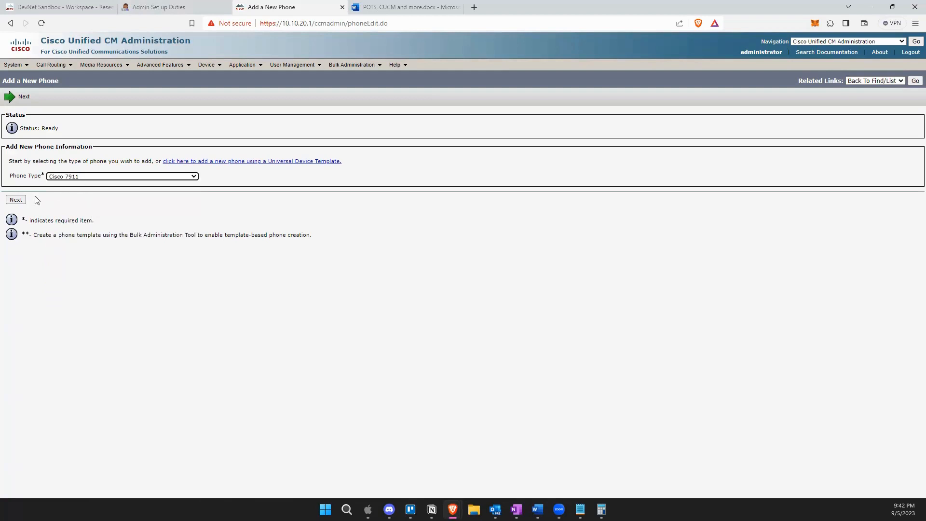
left_click(16, 200)
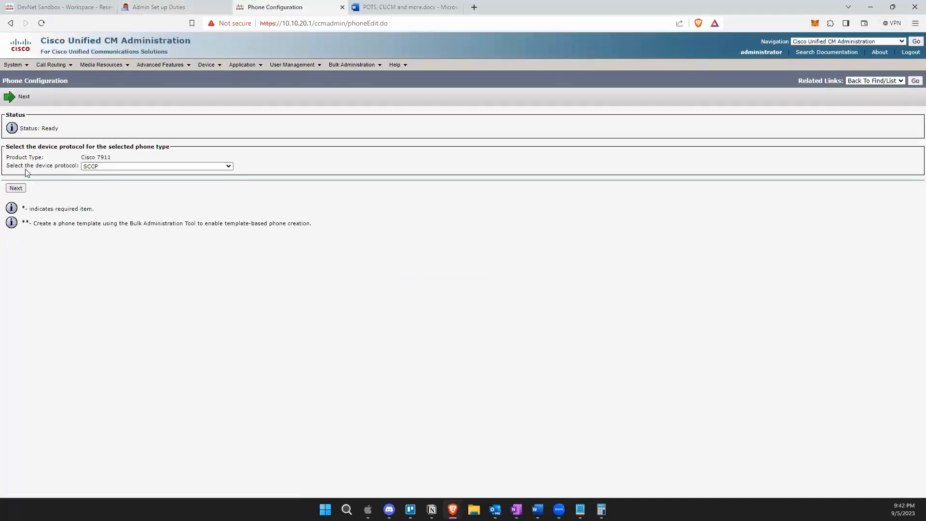
left_click(104, 167)
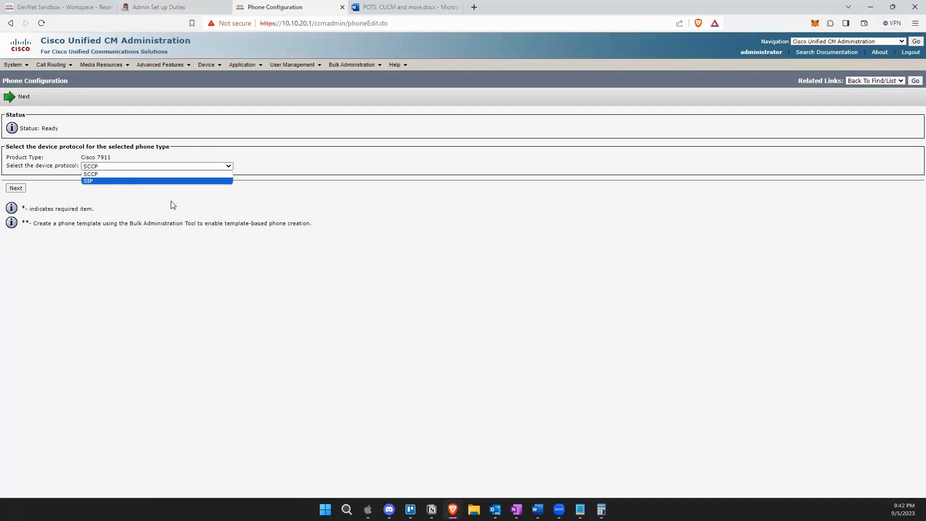
Return to the Notion notes and close the Device Pool page.
left_click(153, 8)
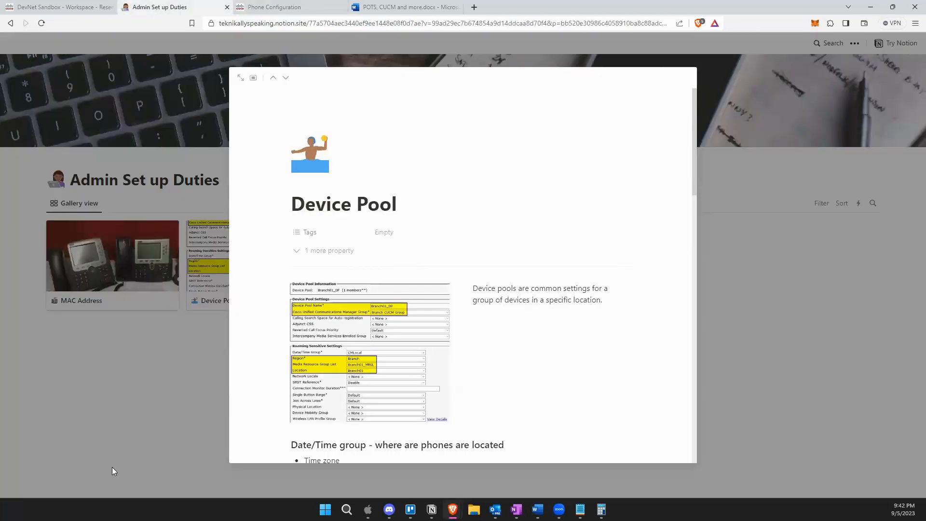
left_click(133, 402)
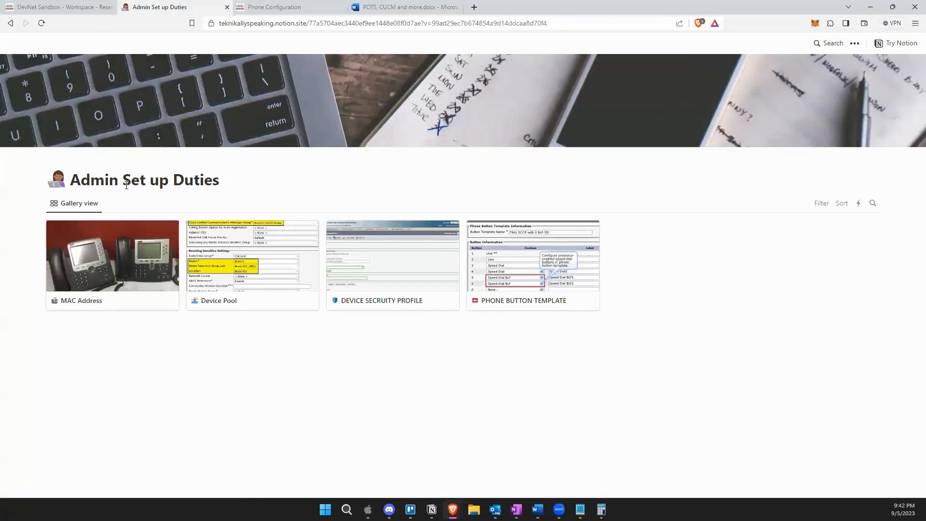
left_click(10, 24)
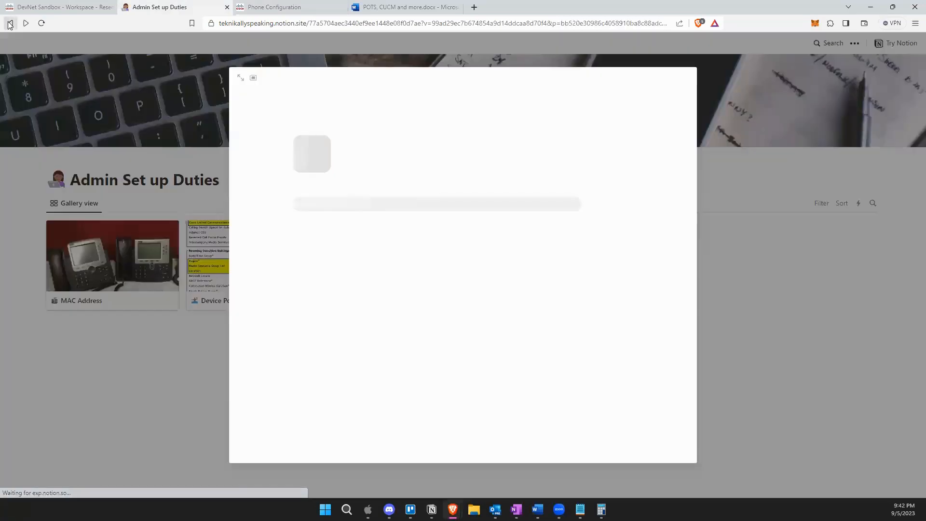
left_click(208, 409)
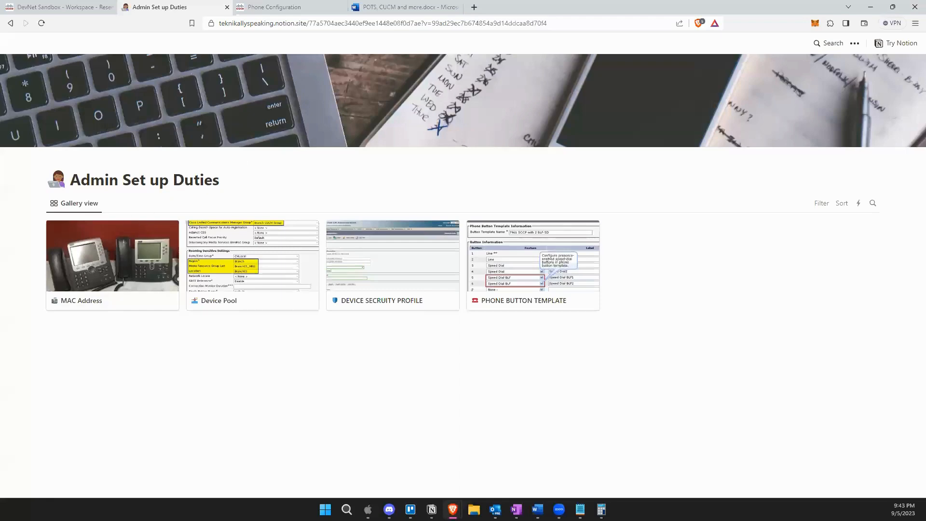
Reopen and close the MAC Address note, then open a new blank browser tab.
left_click(13, 25)
left_click(10, 23)
left_click(11, 23)
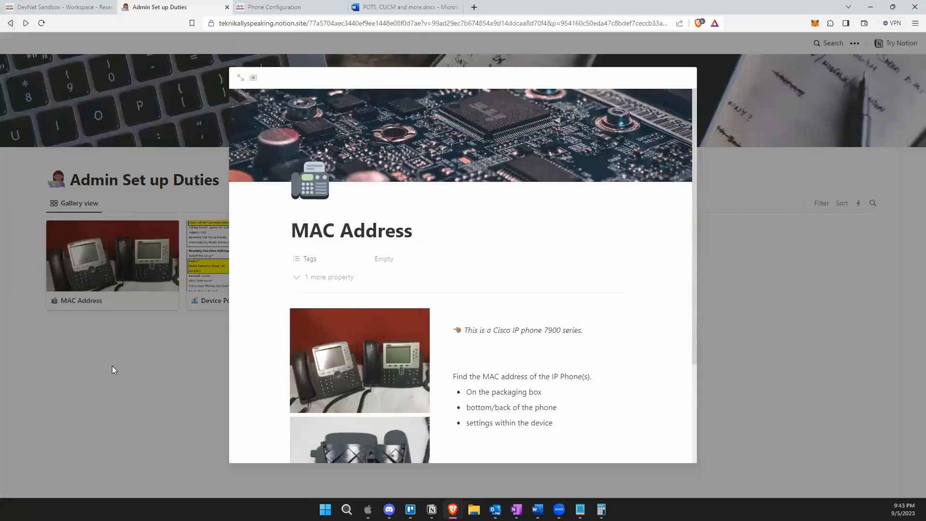
left_click(112, 365)
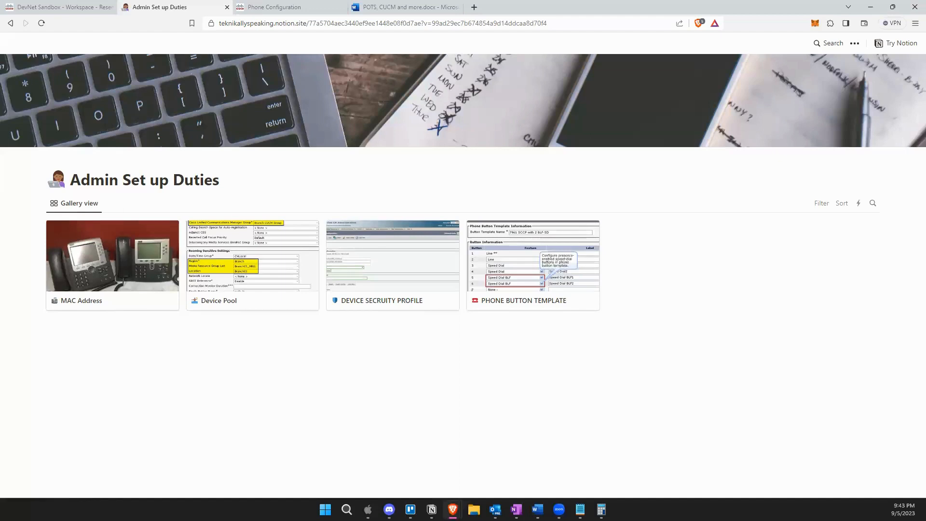
key("alt+Tab")
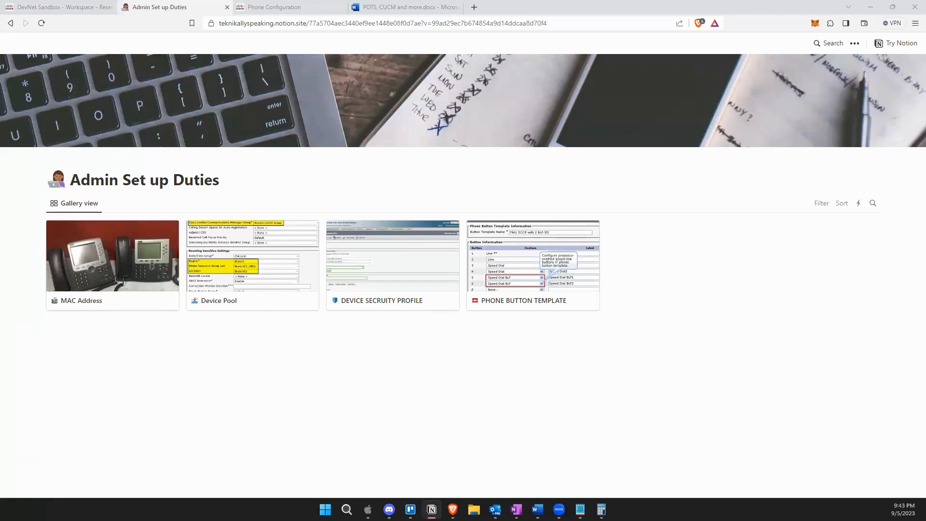
left_click(474, 8)
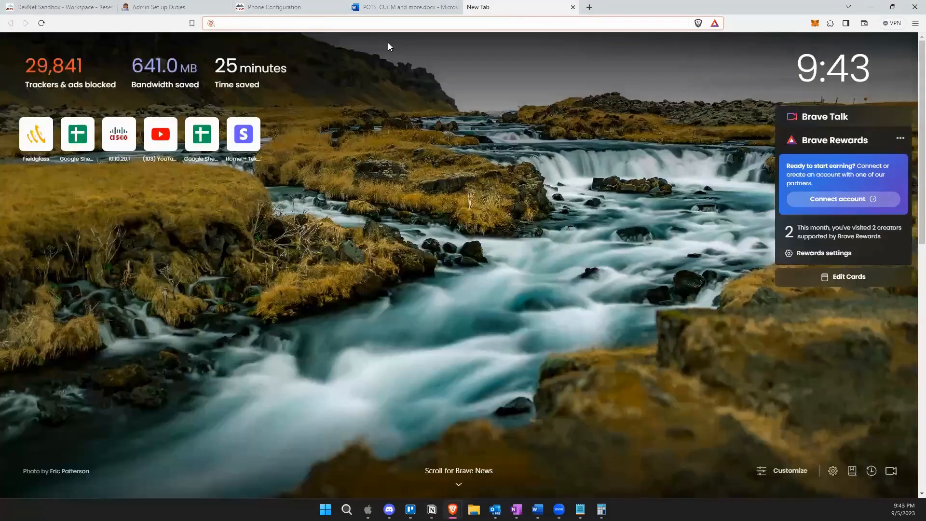
Load the IP Phone Boot Up page from the copied Notion URL and skim its checklist.
key("Return")
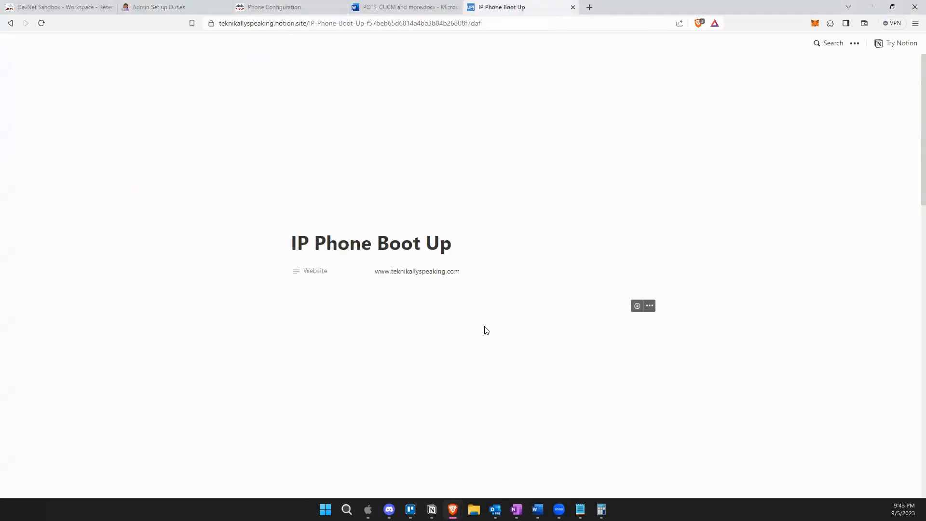
scroll(481, 331, "down", 3)
scroll(471, 290, "down", 2)
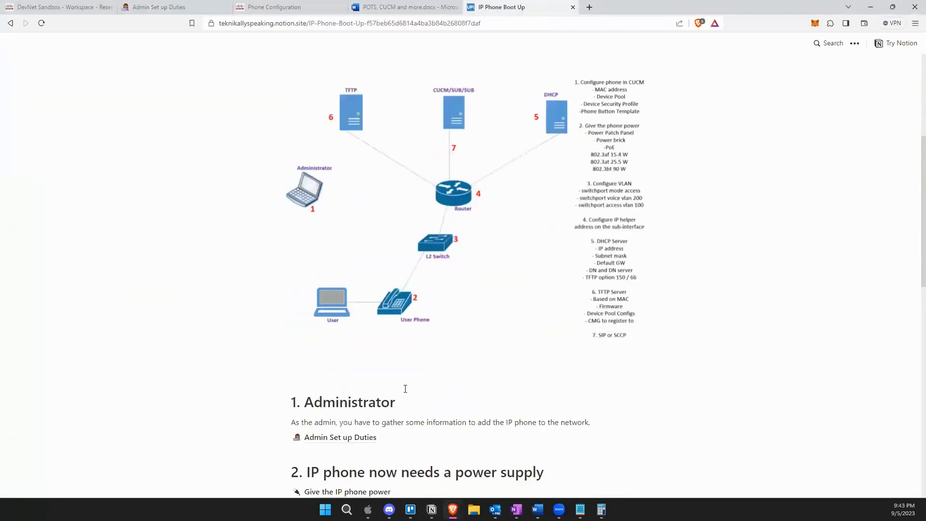
scroll(401, 363, "up", 2)
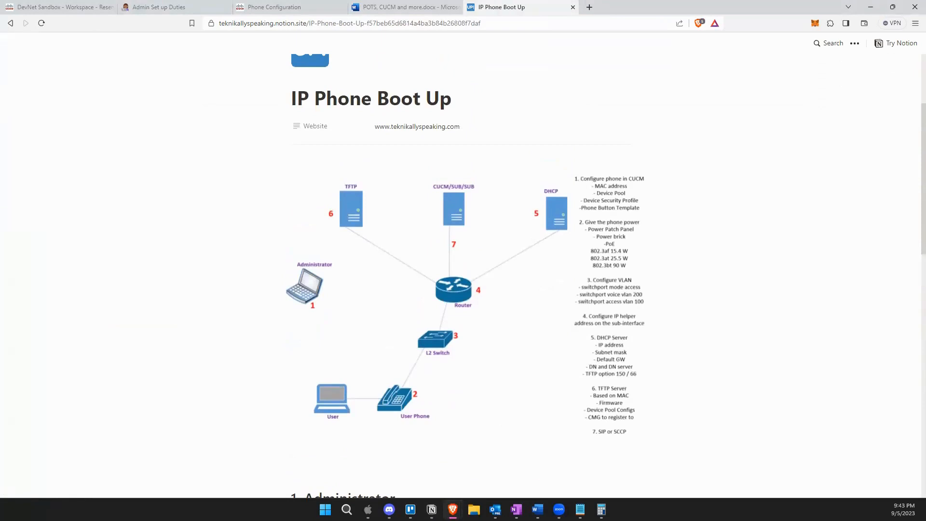
left_click(291, 7)
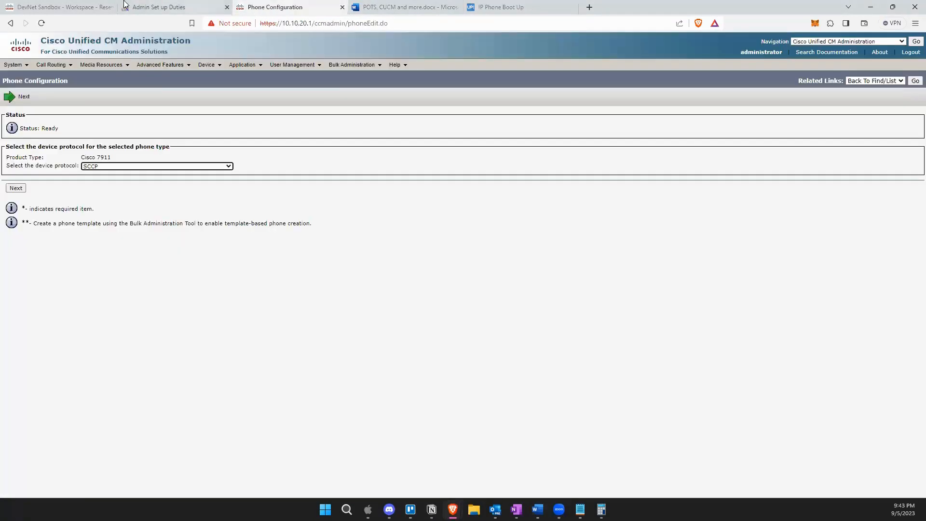
Return to the IP Phone Boot Up notes tab.
left_click(479, 8)
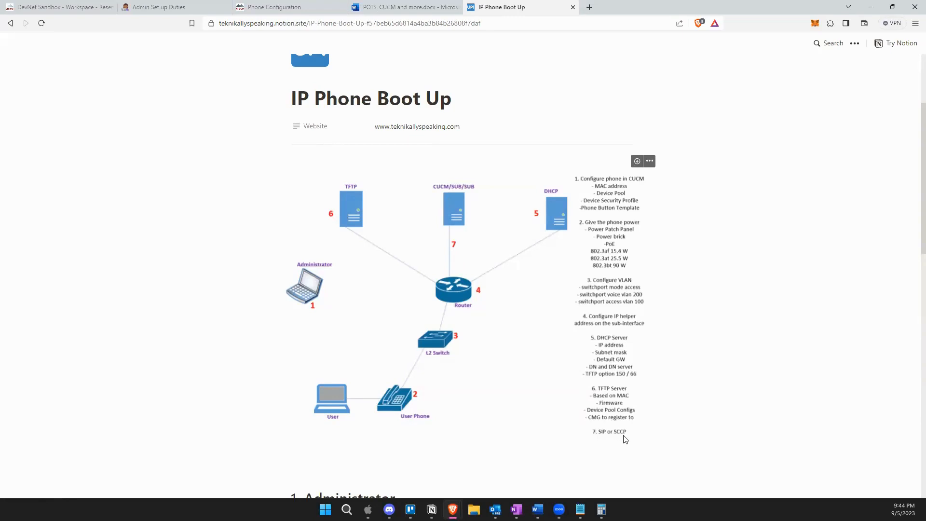
Open the SIP or SCCP page from section 7 and read its registration notes.
scroll(511, 453, "down", 9)
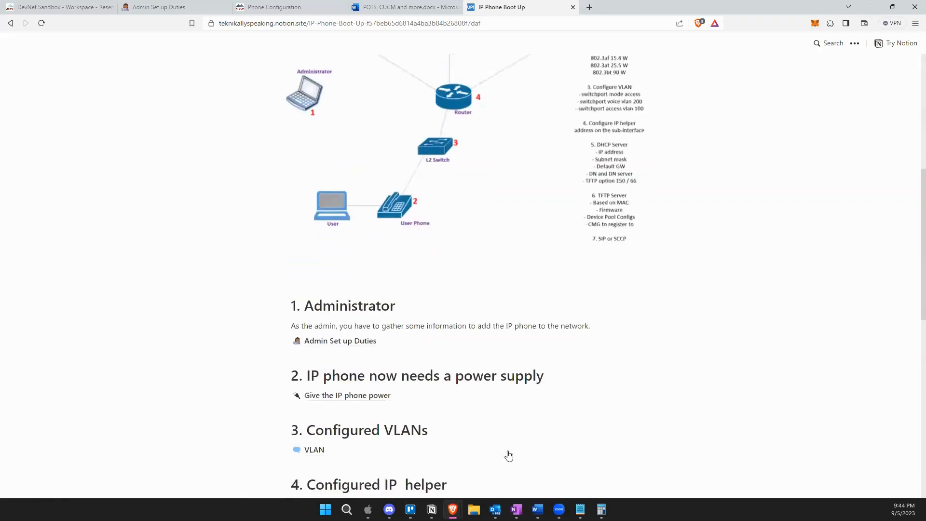
scroll(508, 451, "down", 1)
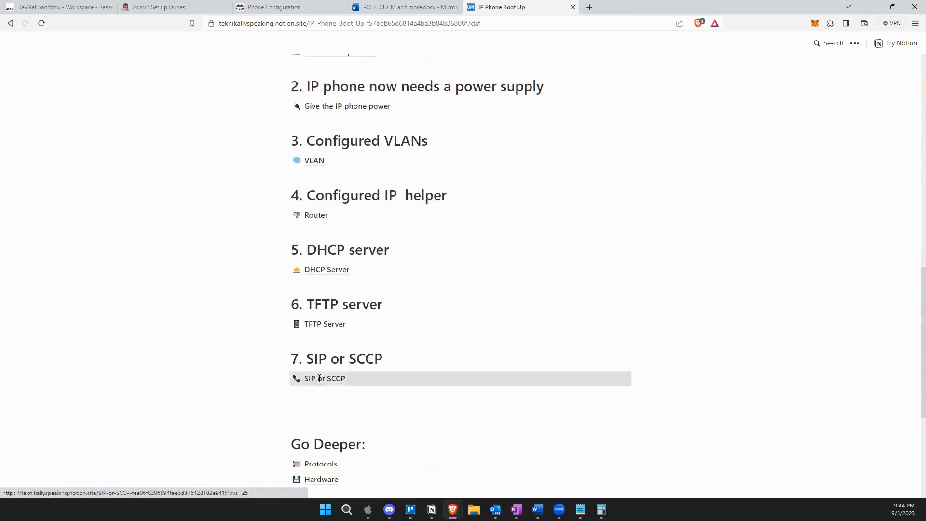
left_click(319, 378)
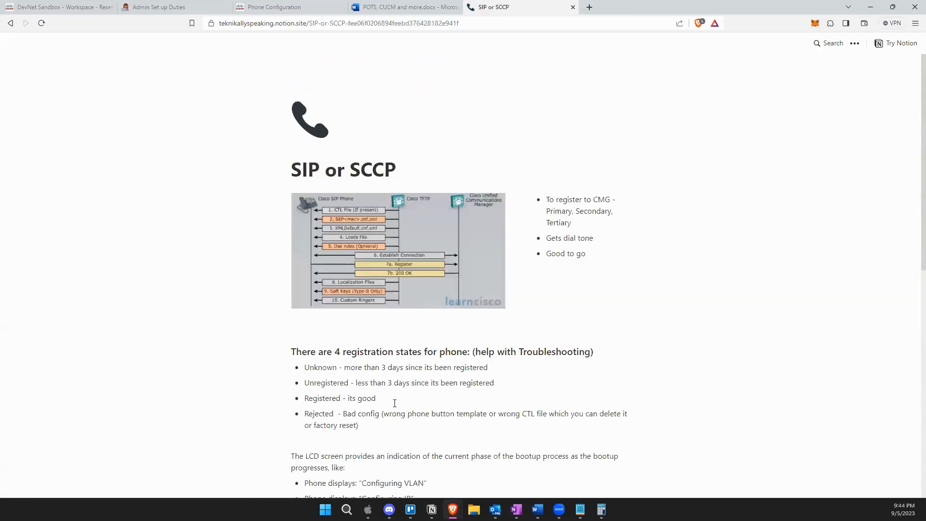
scroll(403, 391, "down", 3)
scroll(404, 390, "down", 6)
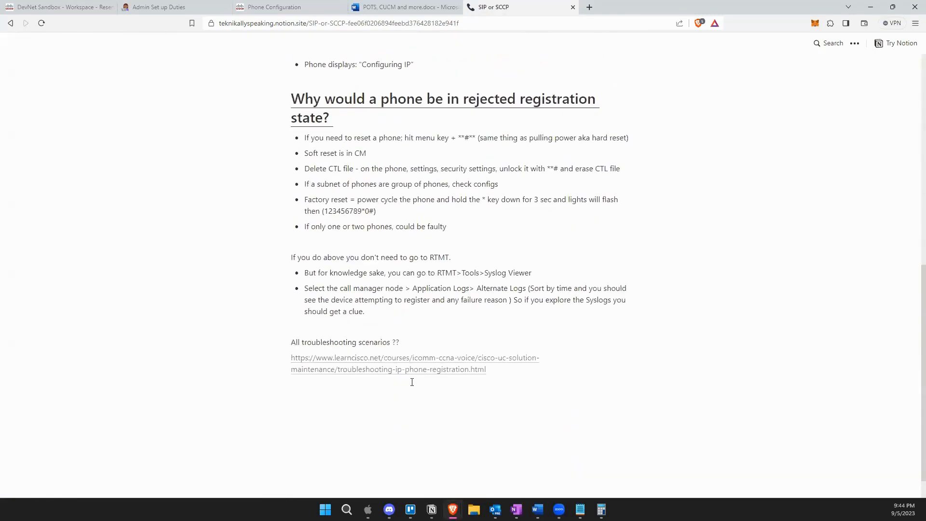
scroll(415, 275, "up", 8)
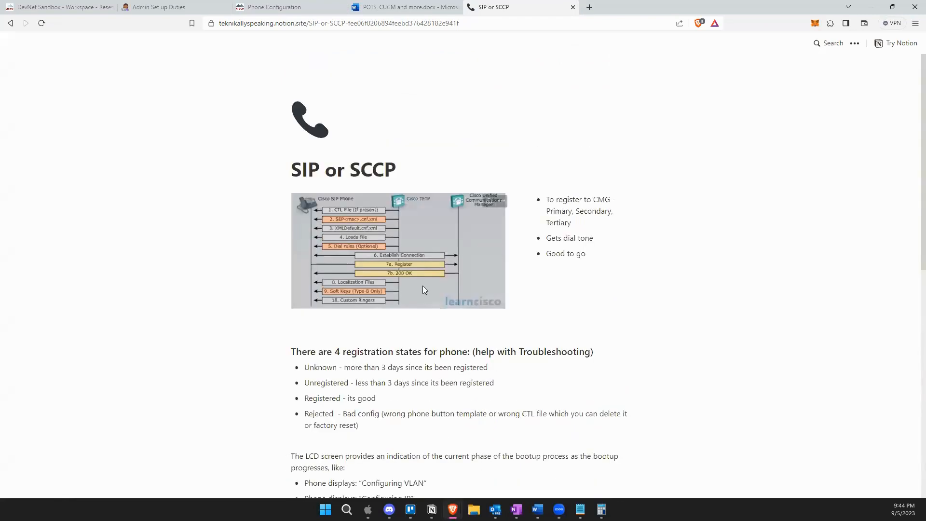
Go back to the Cisco 7911 page and show the device protocol options.
left_click(193, 6)
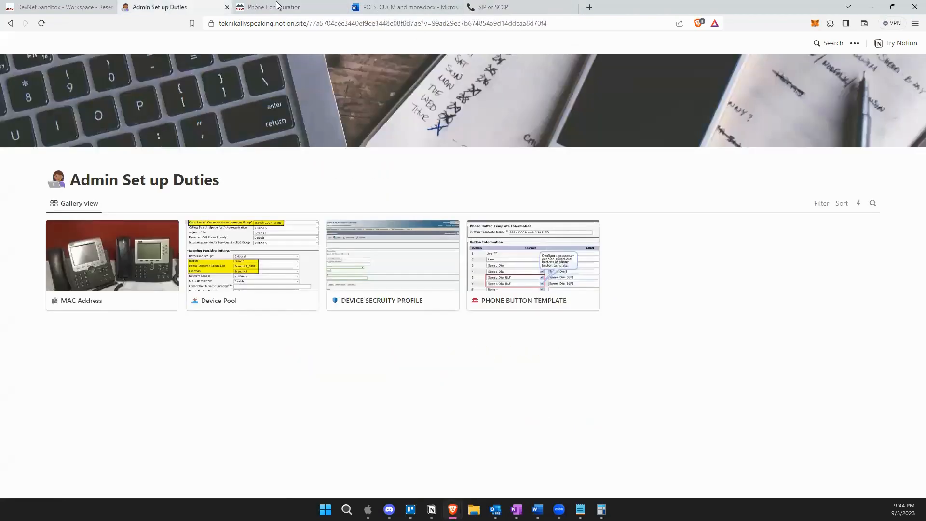
left_click(289, 9)
left_click(128, 167)
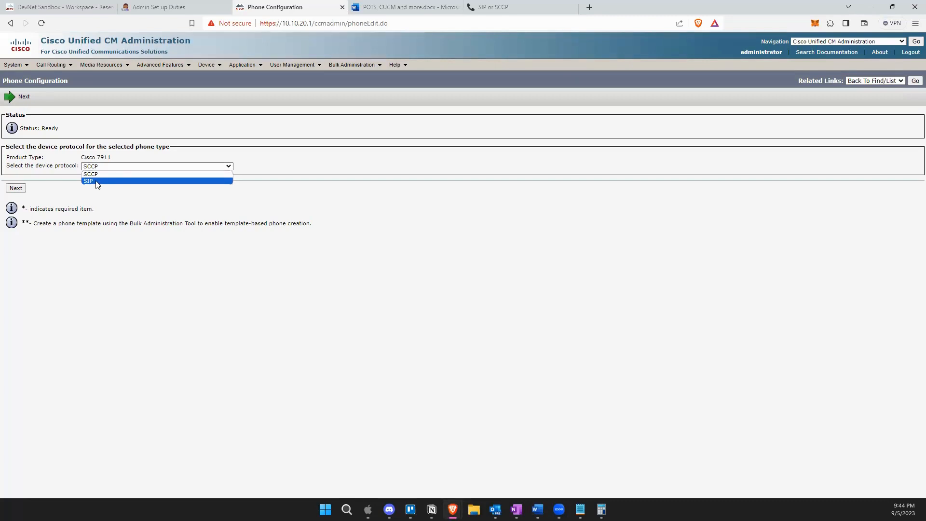
Set the Cisco 7911's device protocol to SIP and proceed to its Phone Configuration form.
left_click(98, 181)
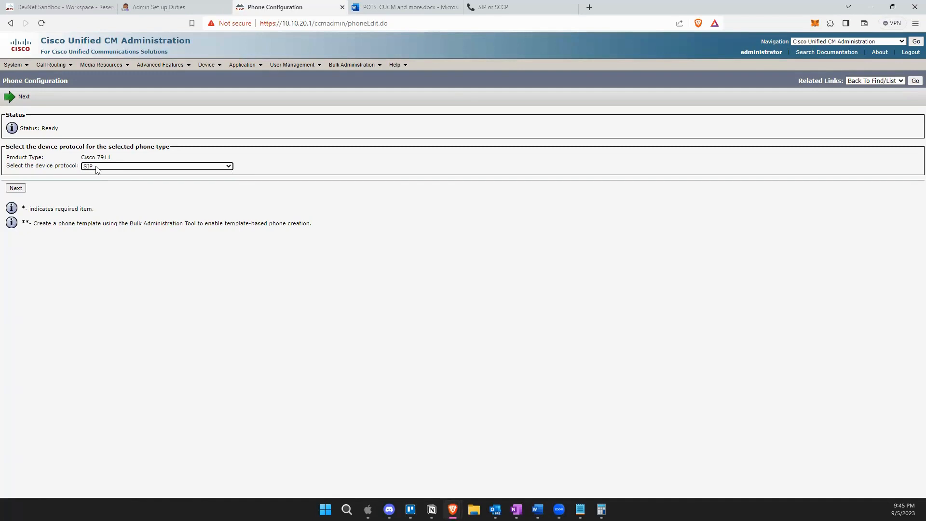
left_click(97, 168)
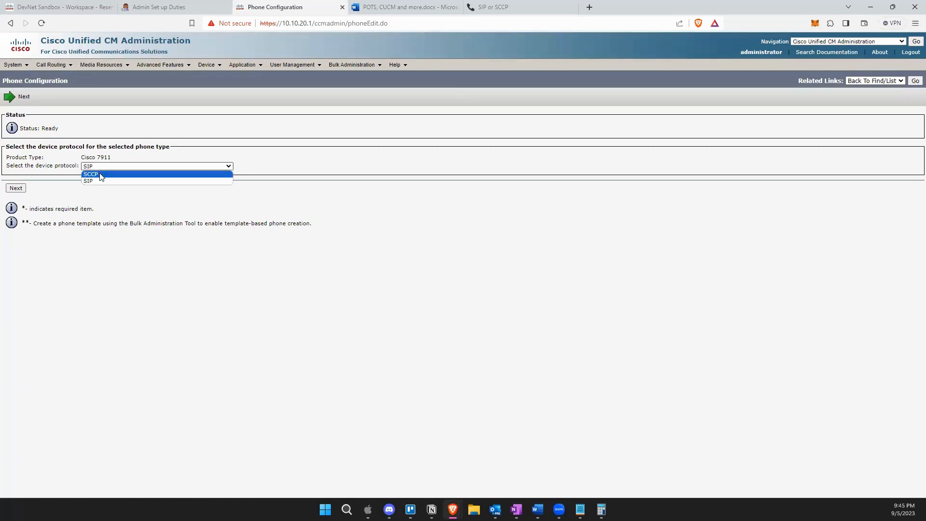
left_click(102, 175)
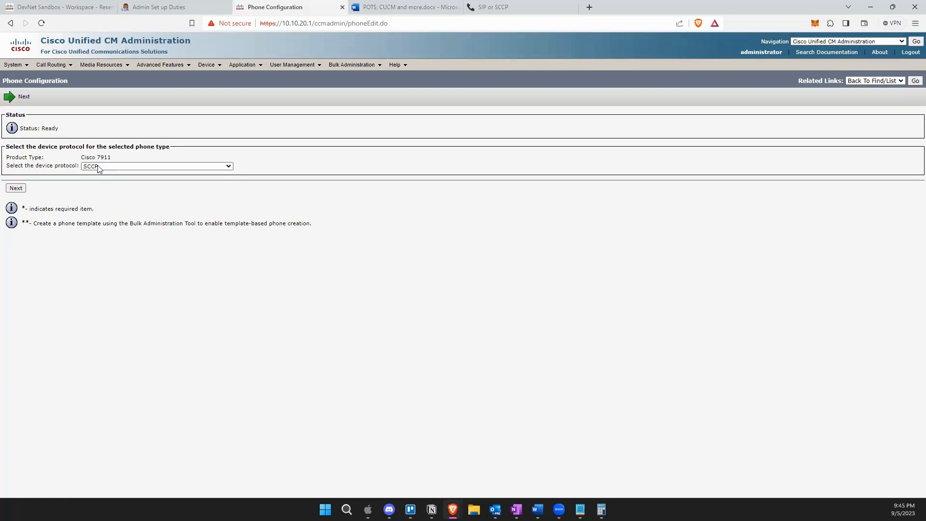
left_click_drag(82, 158, 103, 162)
left_click(103, 167)
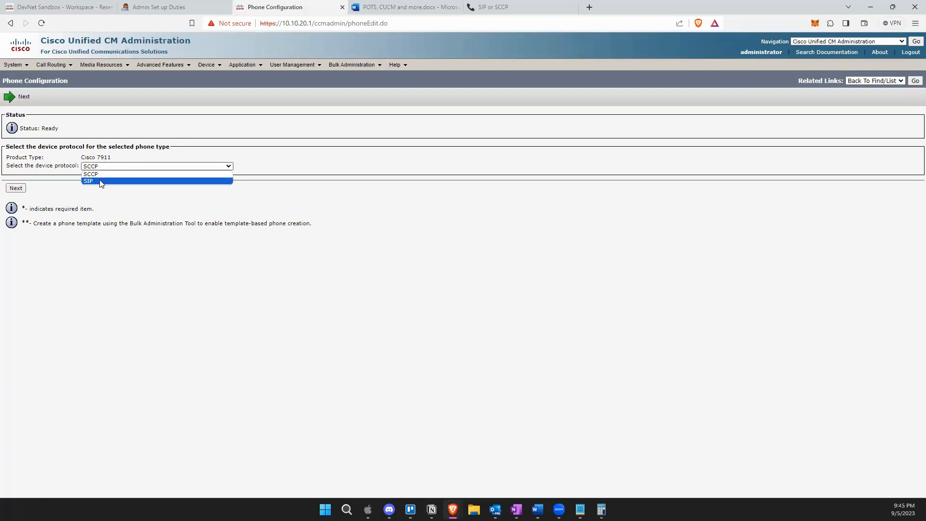
left_click(95, 181)
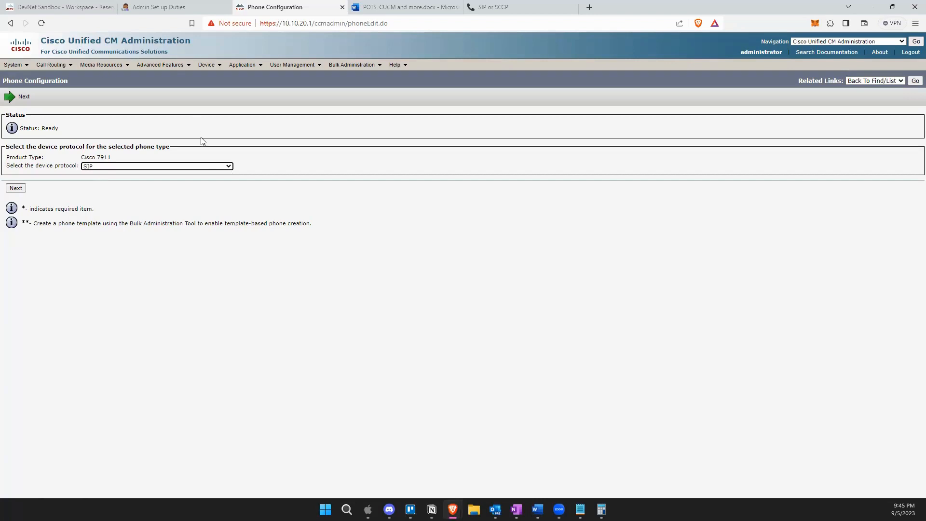
left_click(16, 188)
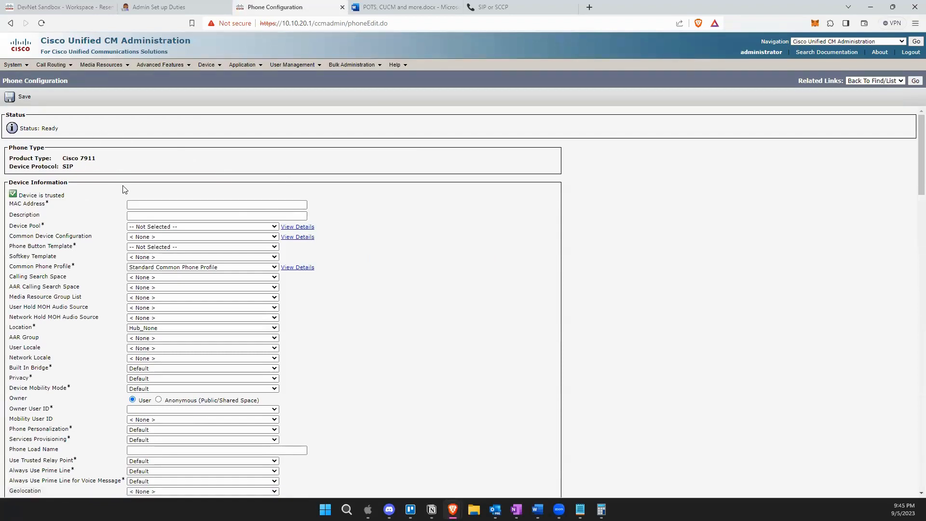
Undo the page link pasted into MAC Address and return to the Admin Set up Duties notes.
scroll(126, 202, "down", 5)
scroll(126, 201, "down", 7)
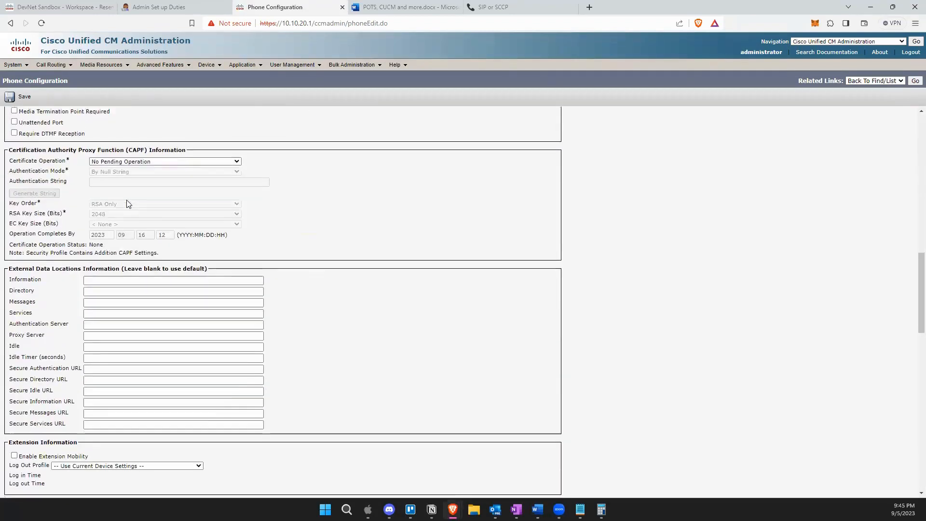
scroll(127, 202, "up", 11)
scroll(127, 202, "up", 2)
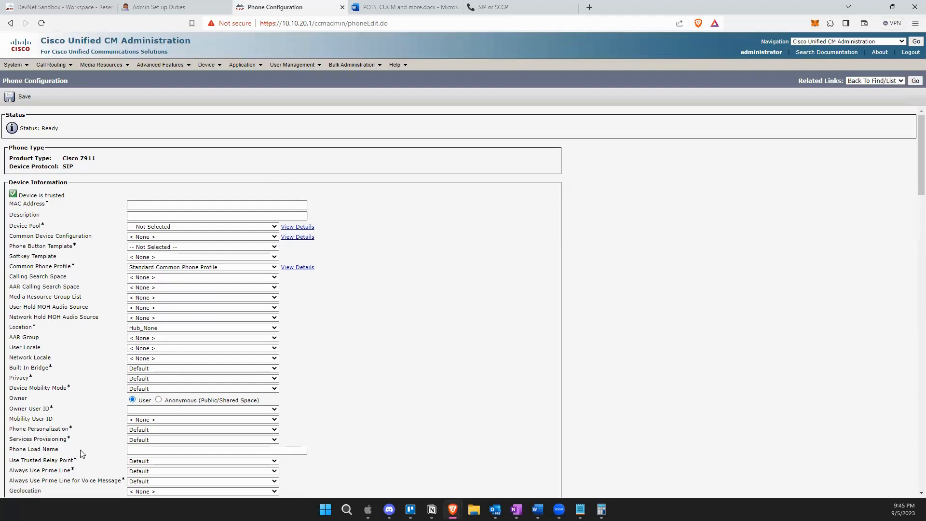
scroll(82, 453, "down", 10)
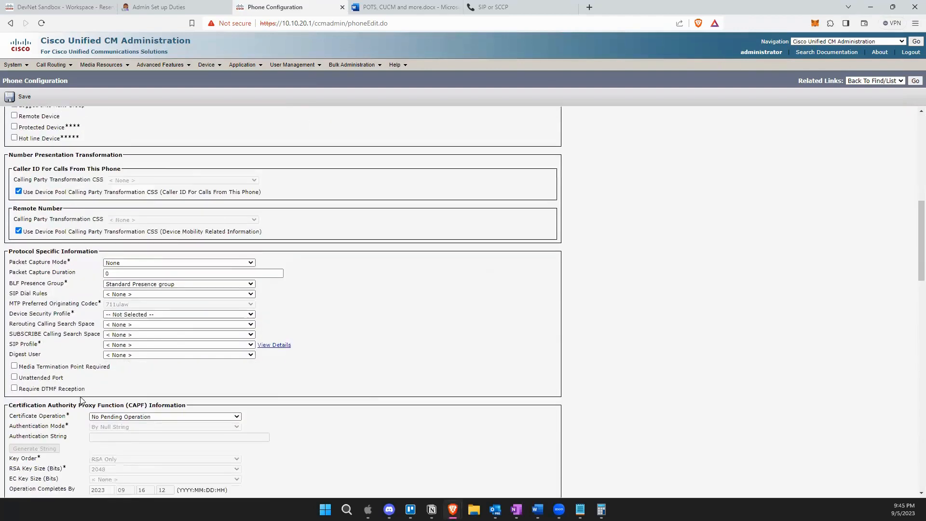
scroll(82, 400, "up", 10)
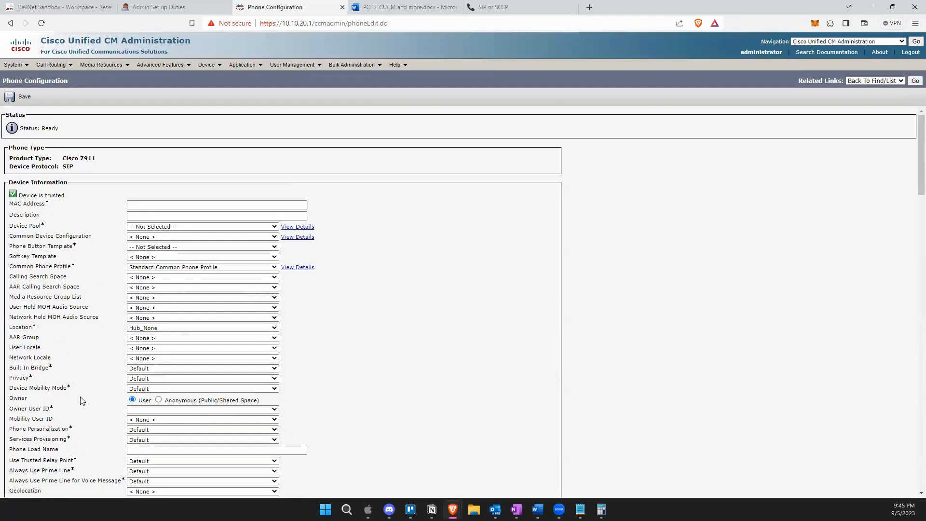
left_click(148, 204)
left_click(148, 204)
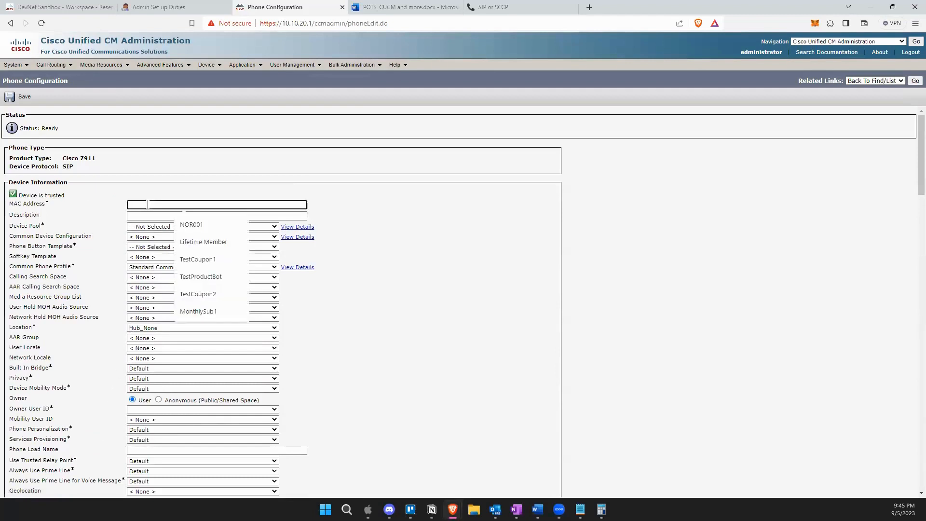
key("ctrl+v")
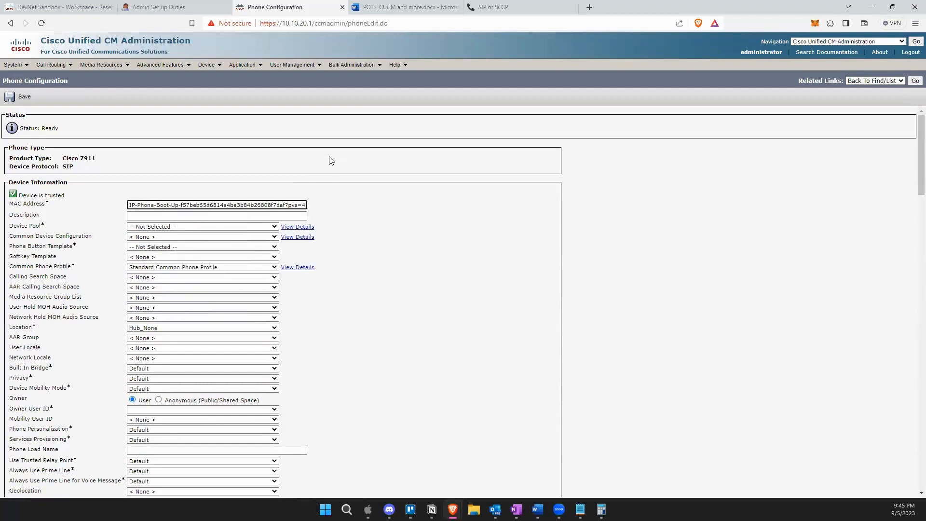
key("ctrl+z")
left_click(353, 151)
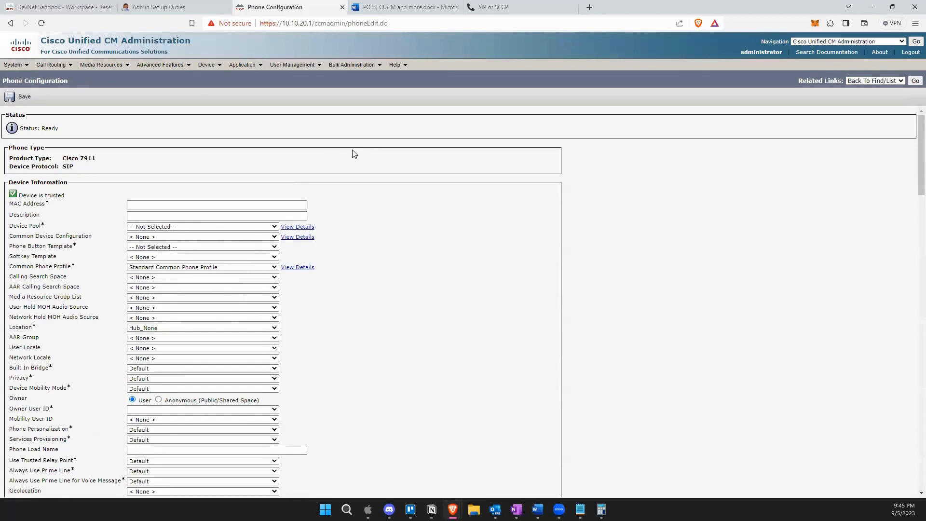
left_click(154, 8)
Copy MAC address 001DA26767D1 from the MAC Address note and go back to the phone's MAC field.
left_click(113, 260)
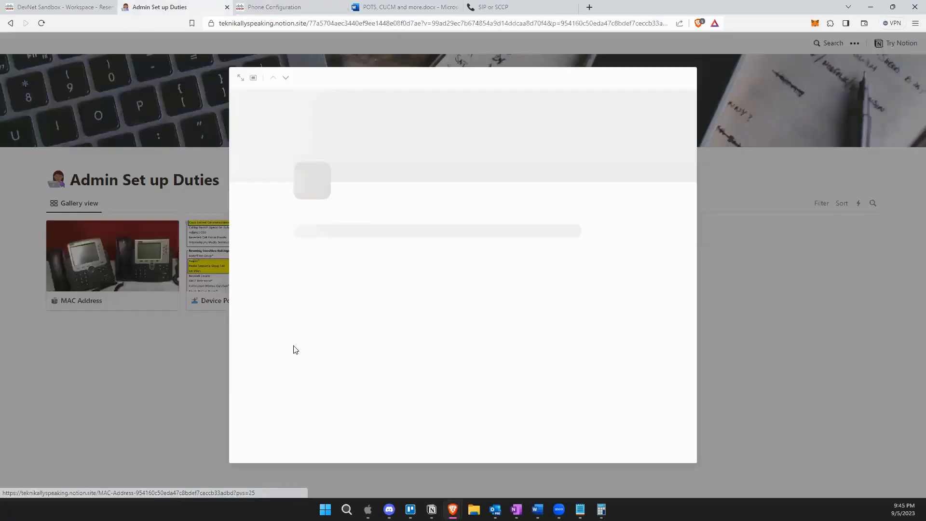
scroll(330, 411, "down", 3)
left_click_drag(348, 418, 295, 418)
key("ctrl+c")
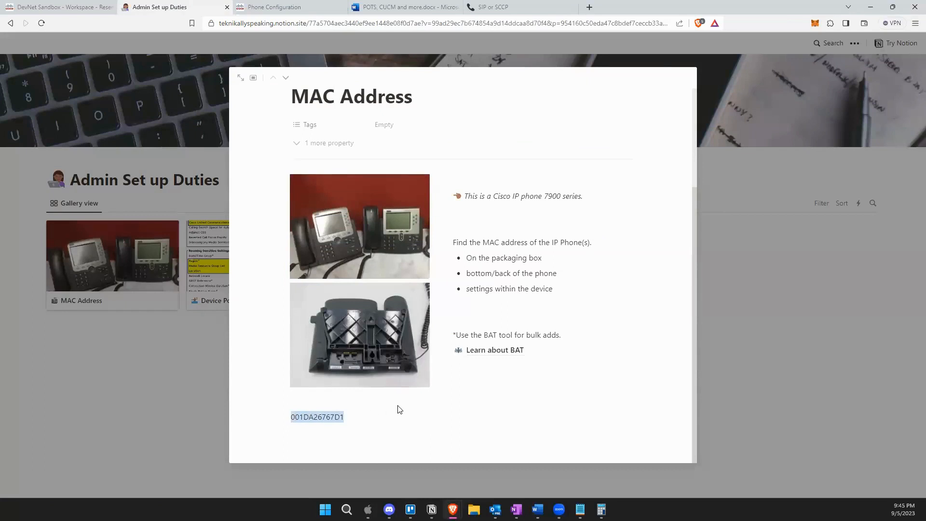
left_click(301, 7)
left_click(162, 203)
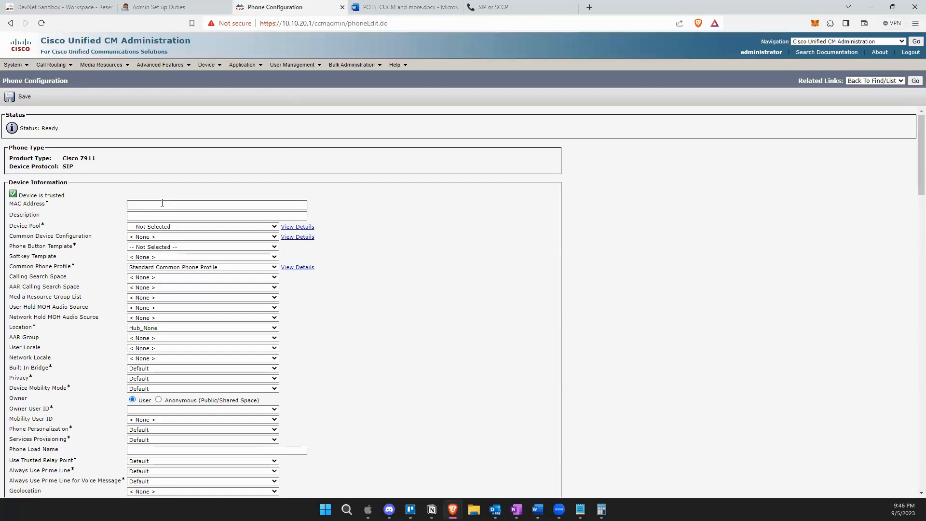
Paste 001DA26767D1 into MAC Address so the Description auto-fills.
key("ctrl+v")
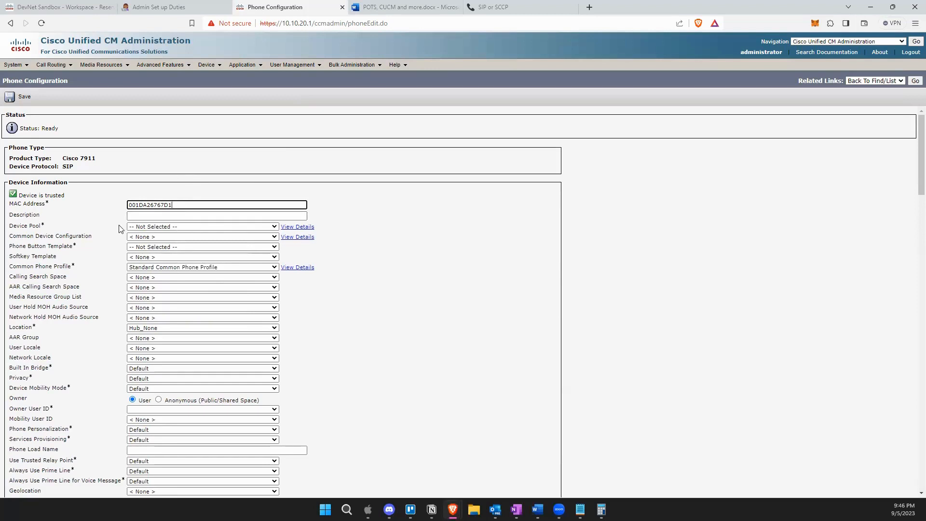
left_click(537, 267)
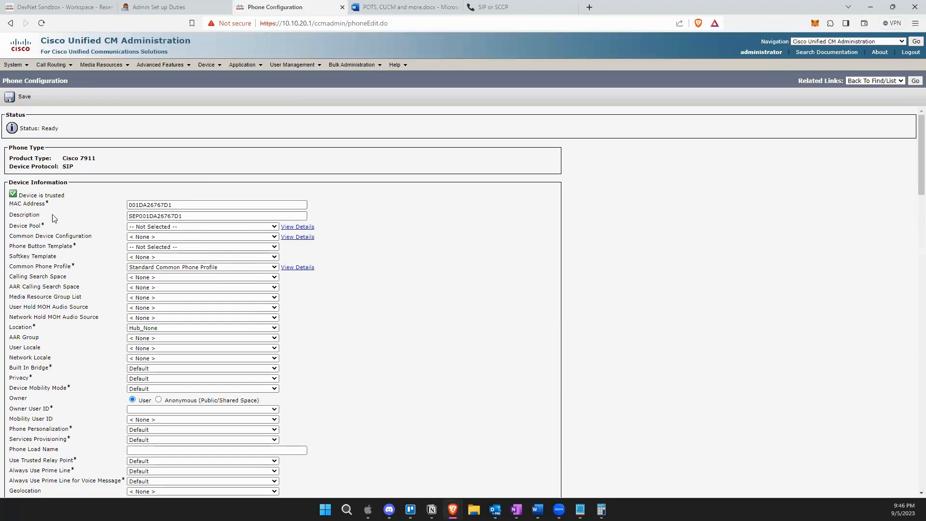
left_click_drag(192, 216, 104, 223)
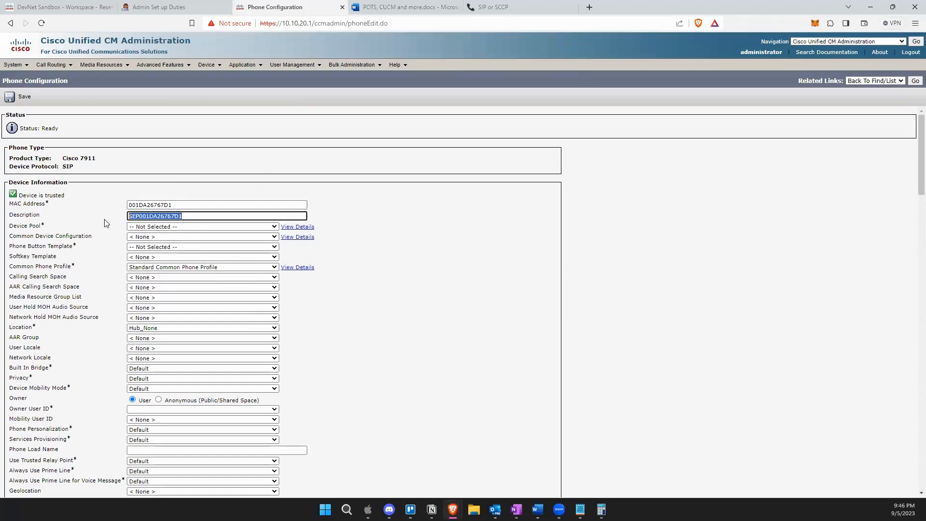
left_click(514, 253)
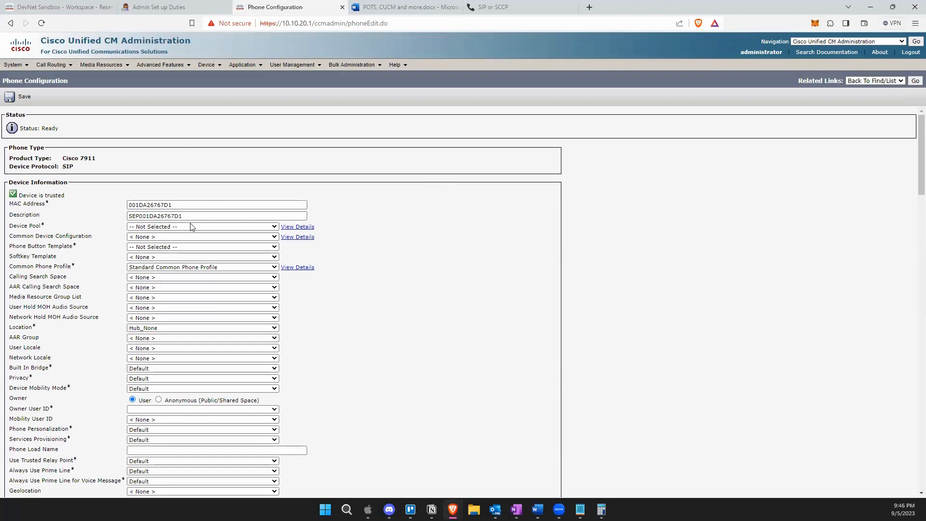
Replace the auto-filled Description with 'Front Desk'.
double_click(232, 217)
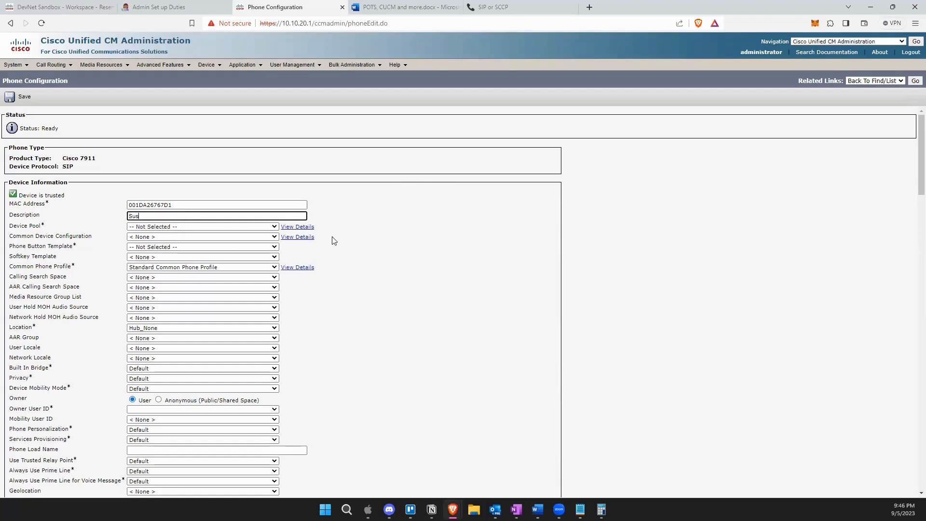
type(" - S")
key("BackSpace")
type("Front Desk")
left_click(498, 228)
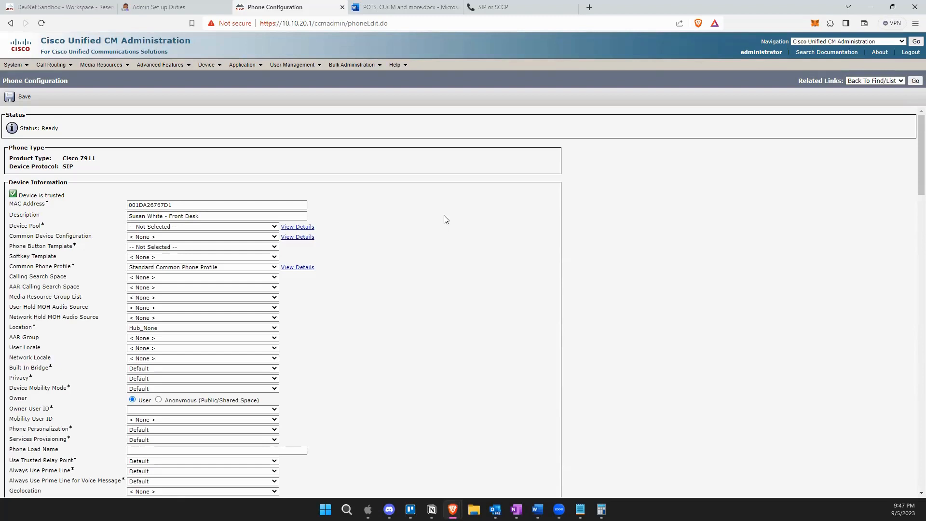
left_click(145, 217)
left_click_drag(169, 216, 127, 216)
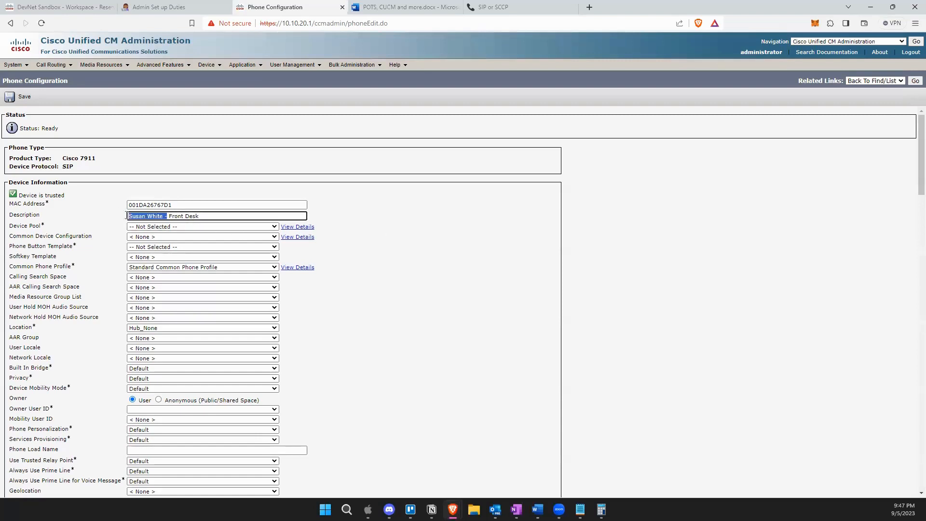
type("\\")
key("BackSpace")
key("BackSpace")
left_click(462, 205)
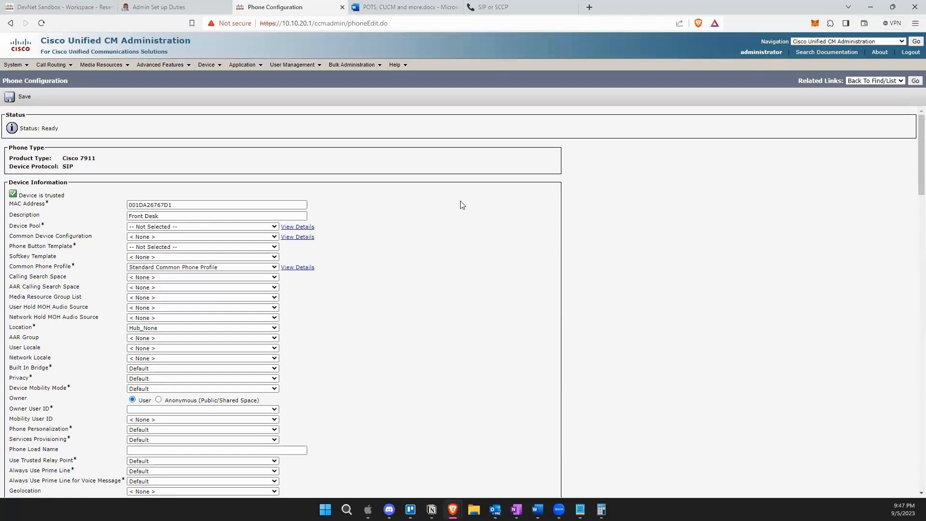
Set Device Pool to Default and Phone Button Template to Standard 7911 SIP, keeping Standard Common Phone Profile.
left_click(210, 227)
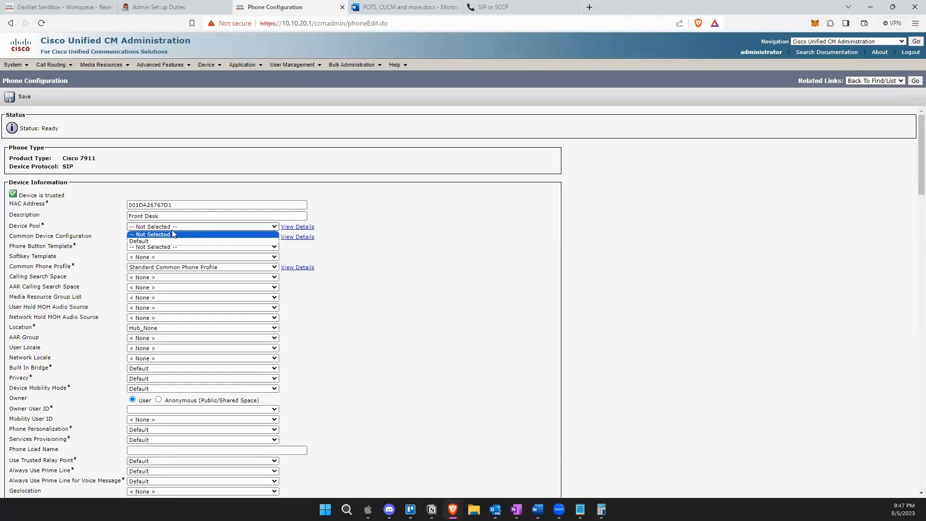
left_click(147, 242)
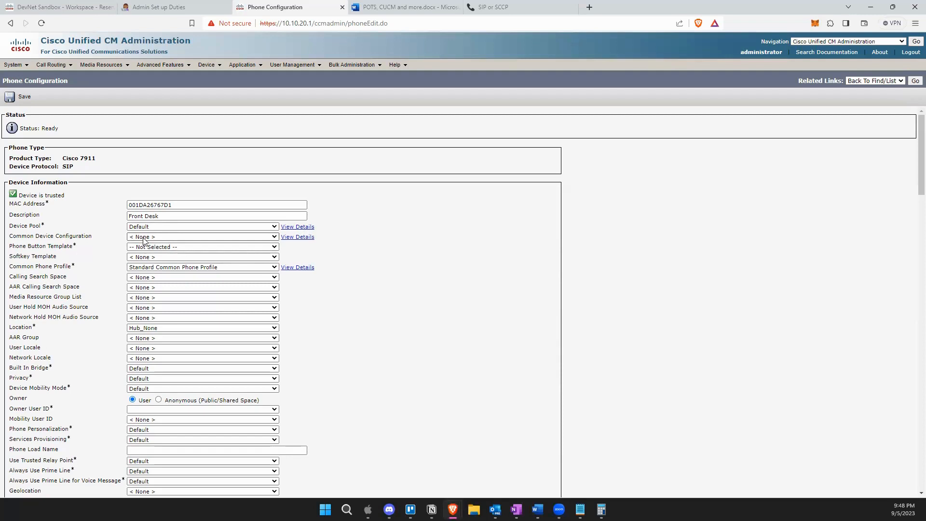
left_click(144, 247)
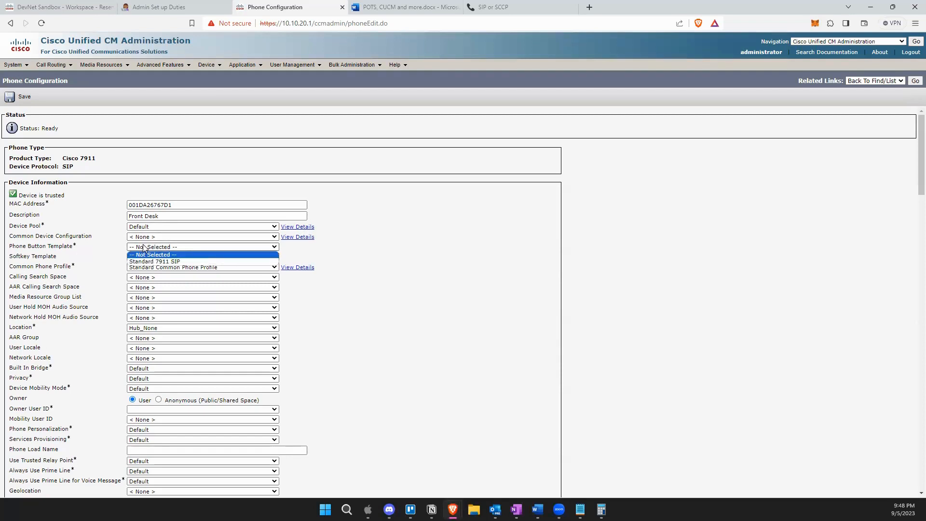
left_click(143, 262)
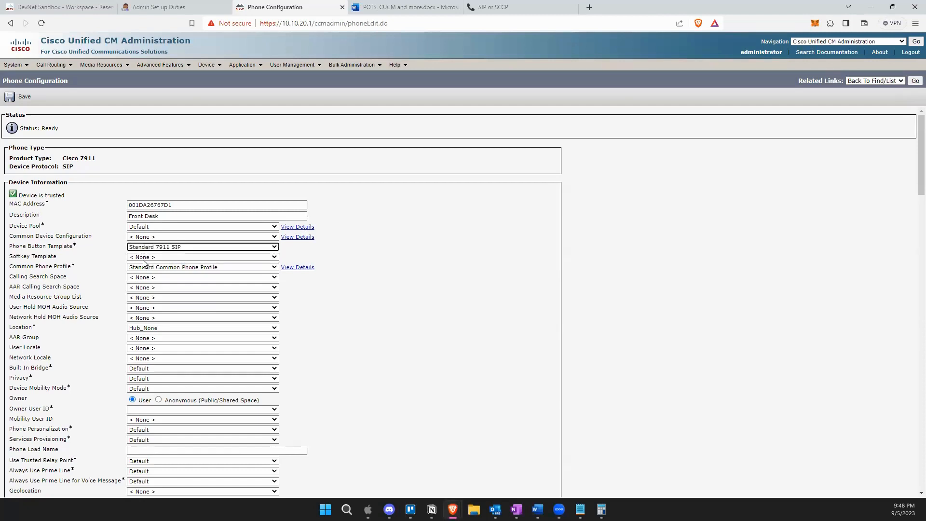
left_click(158, 248)
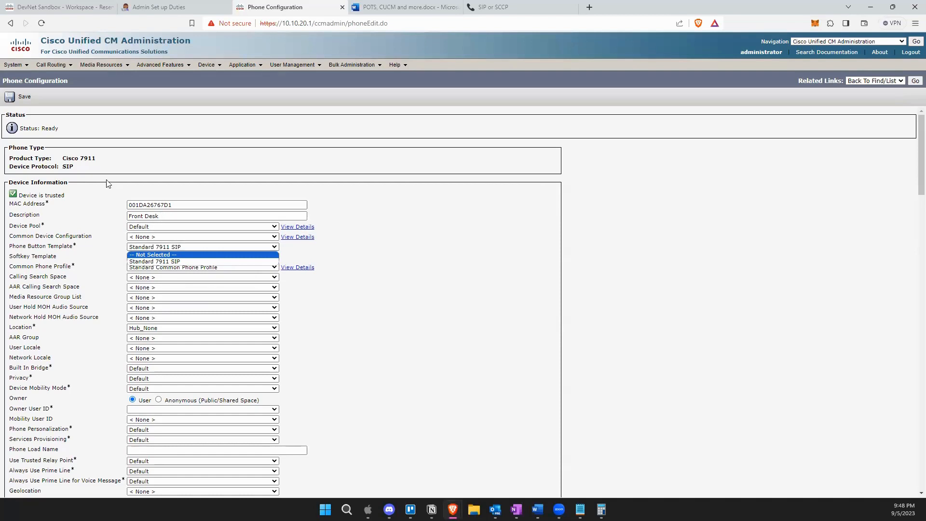
left_click(95, 158)
left_click_drag(95, 158, 62, 159)
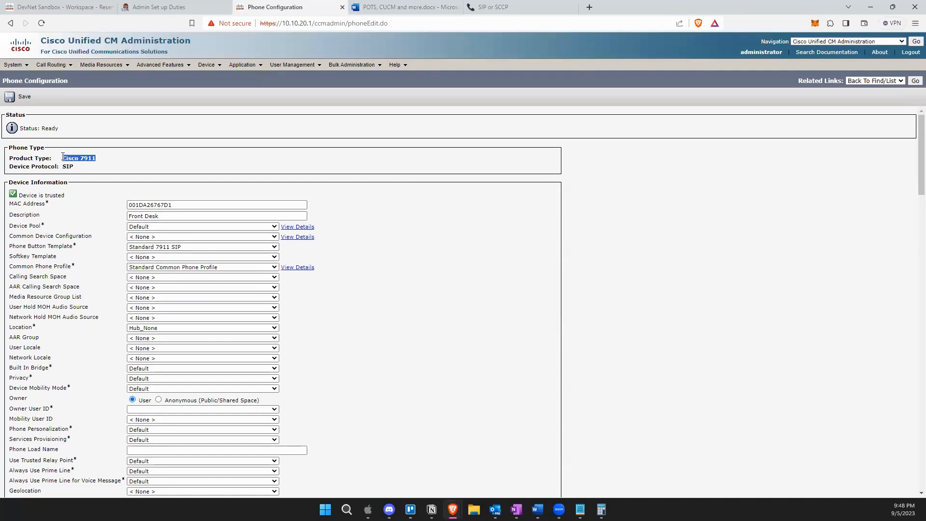
left_click(152, 249)
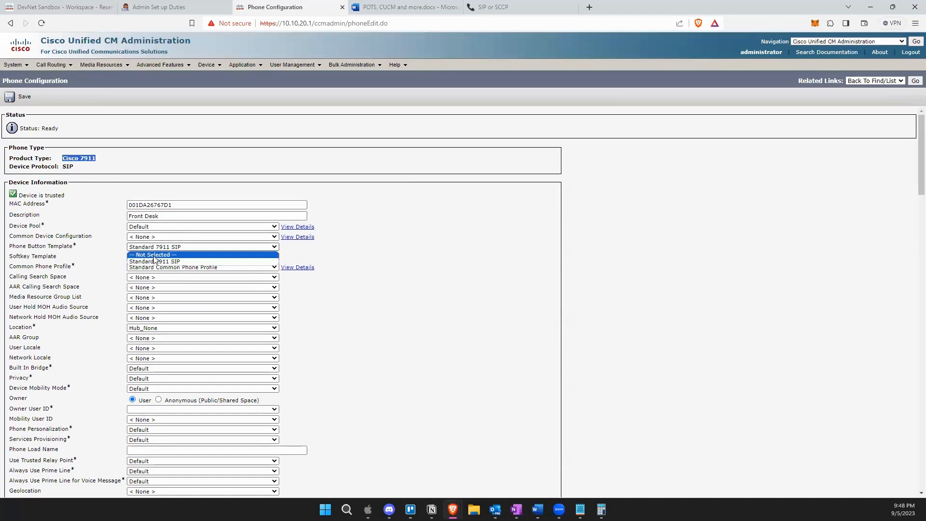
left_click(154, 261)
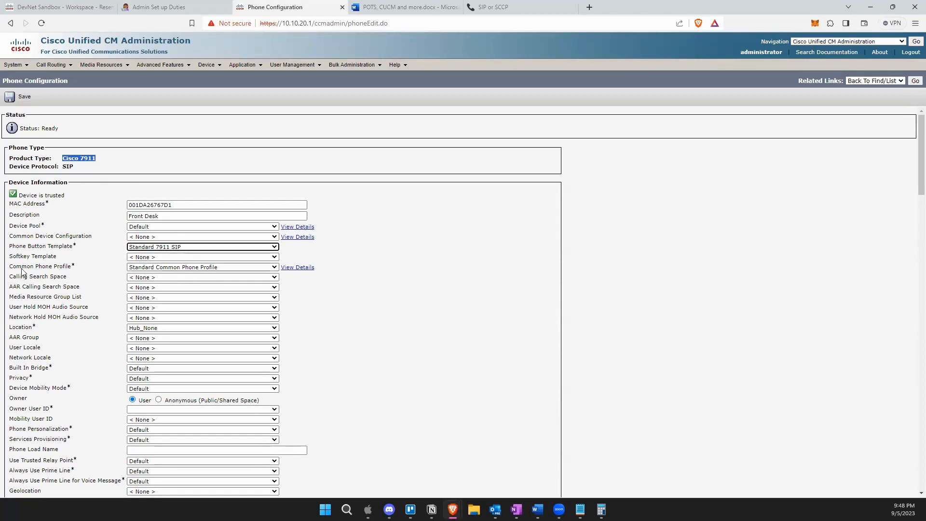
left_click(157, 267)
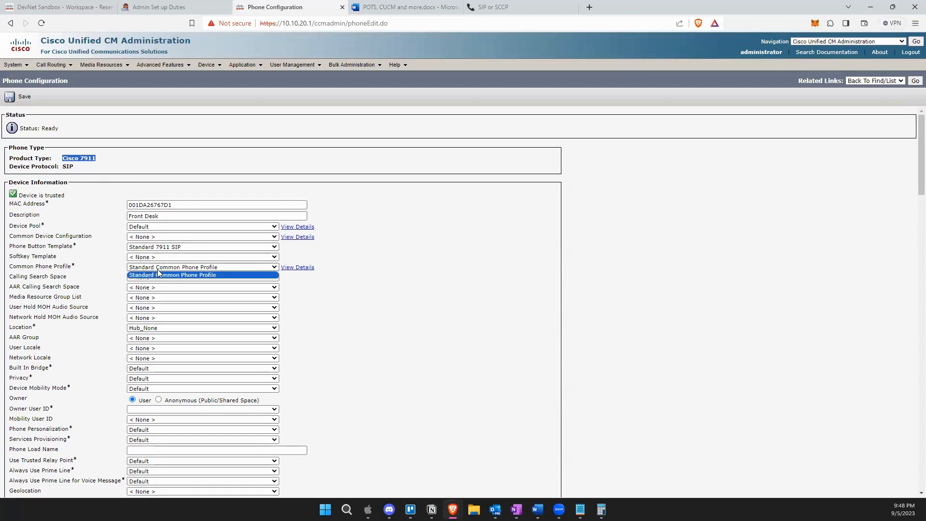
left_click(158, 275)
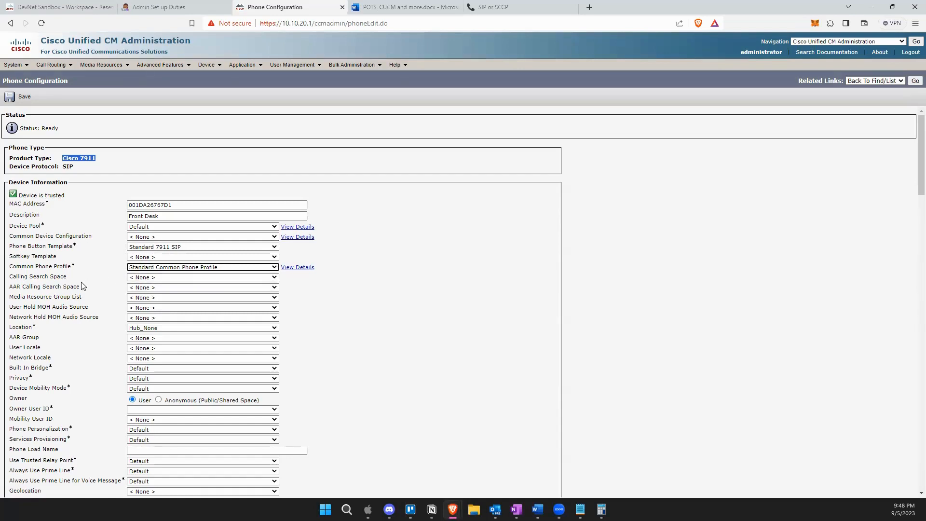
Leave Calling Search Space at None, Location at Hub_None and Privacy at Default.
left_click(143, 279)
left_click(144, 279)
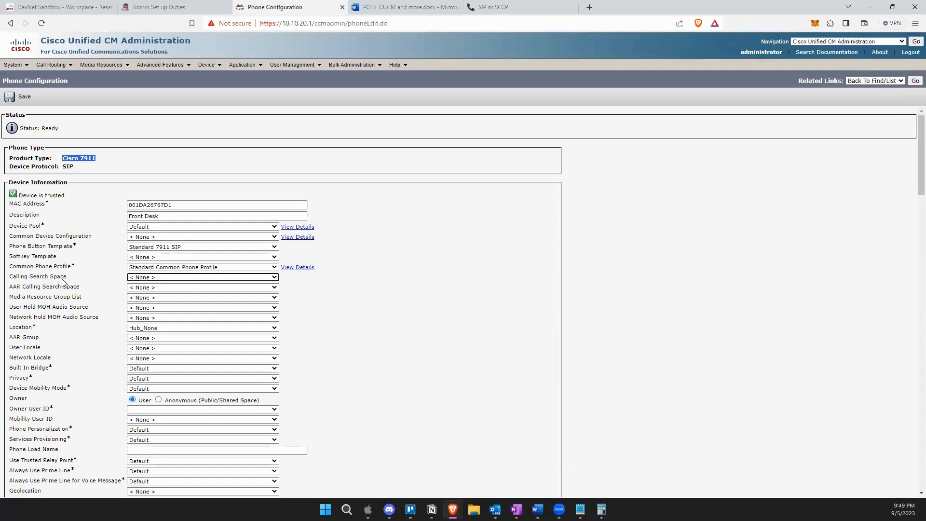
left_click(140, 278)
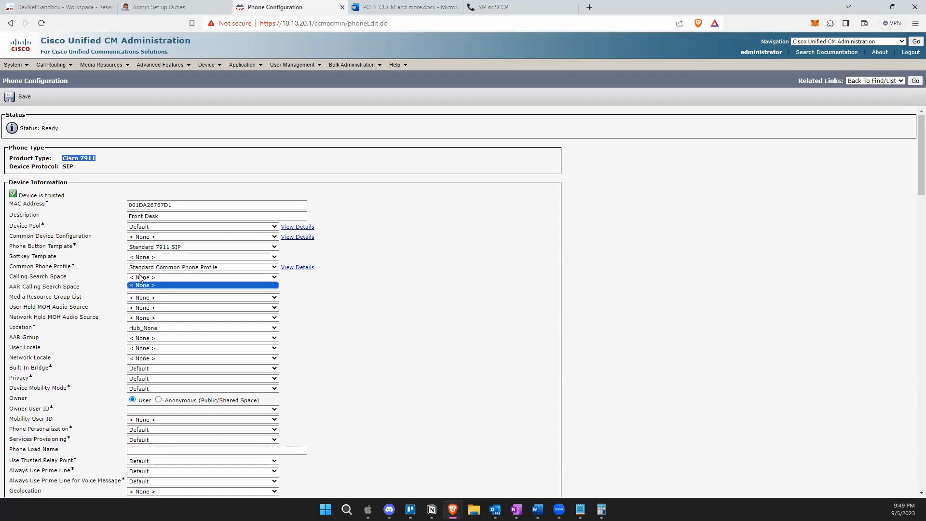
left_click(67, 277)
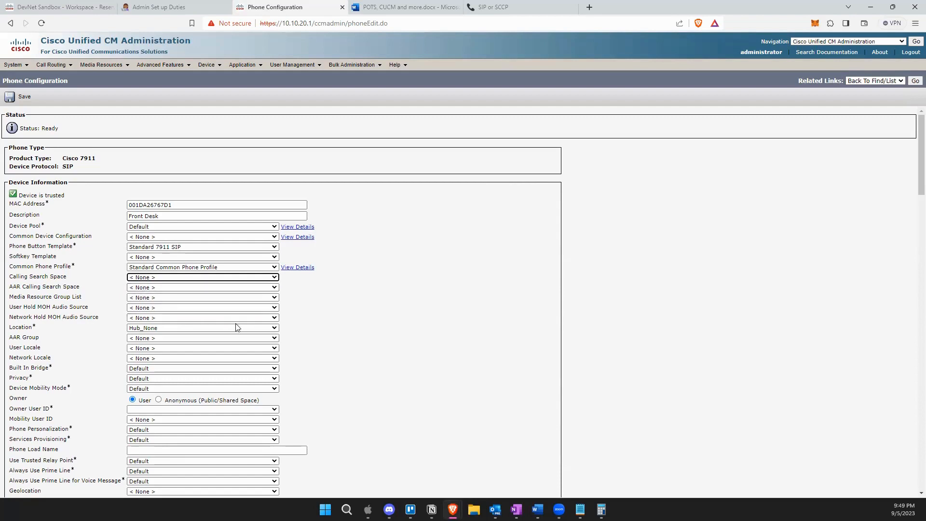
scroll(162, 315, "down", 1)
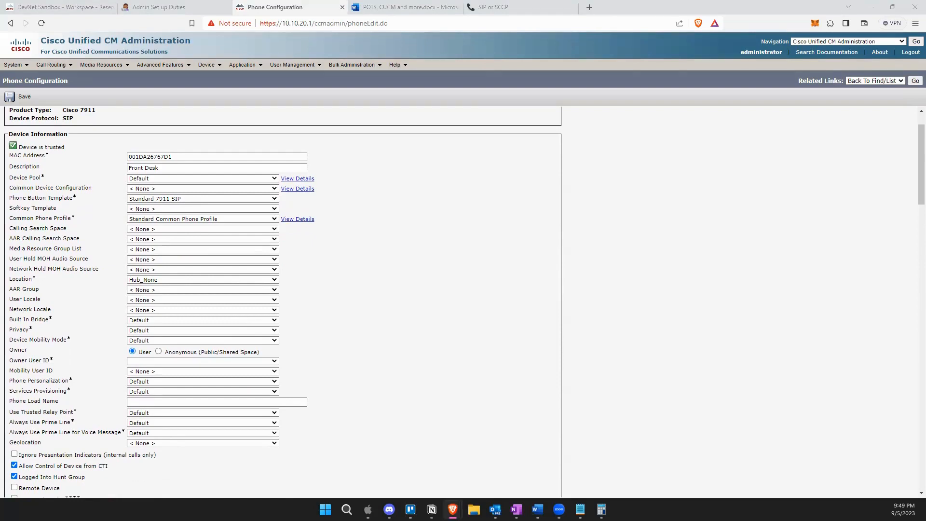
left_click(154, 281)
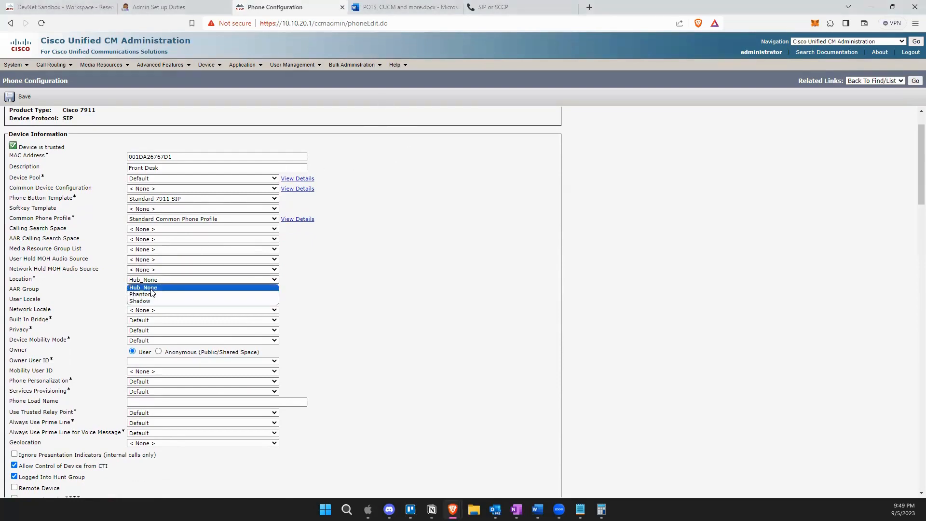
left_click(151, 290)
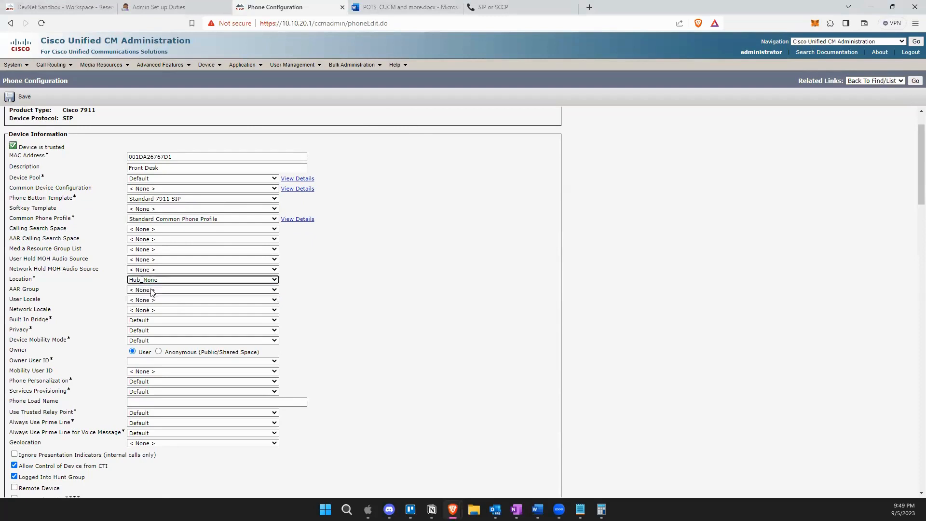
left_click(437, 326)
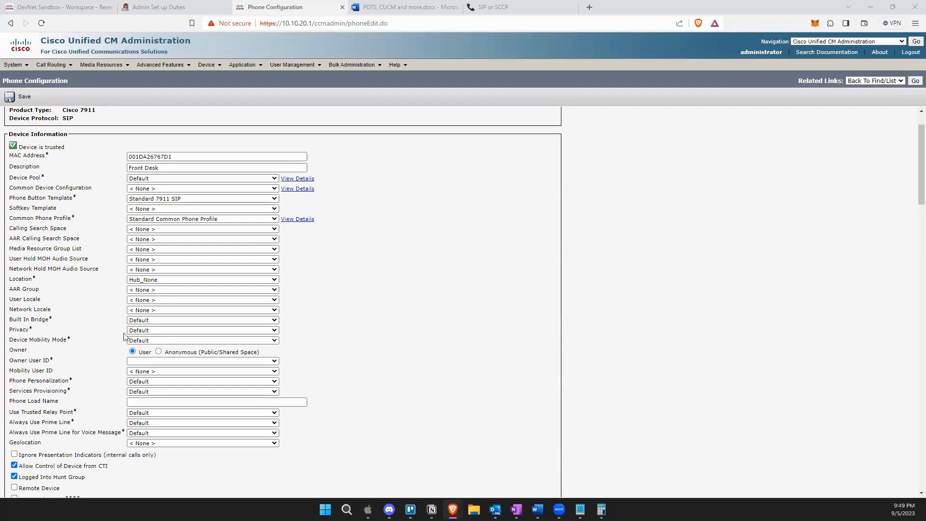
left_click(149, 333)
left_click(149, 333)
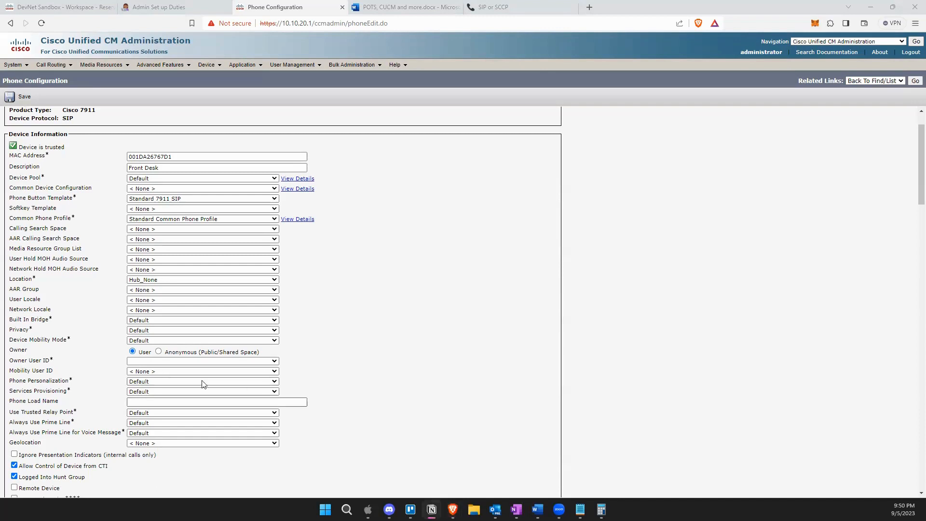
Make the phone Anonymous (Public/Shared Space), keeping Phone Personalization and Services Provisioning at Default.
left_click(160, 352)
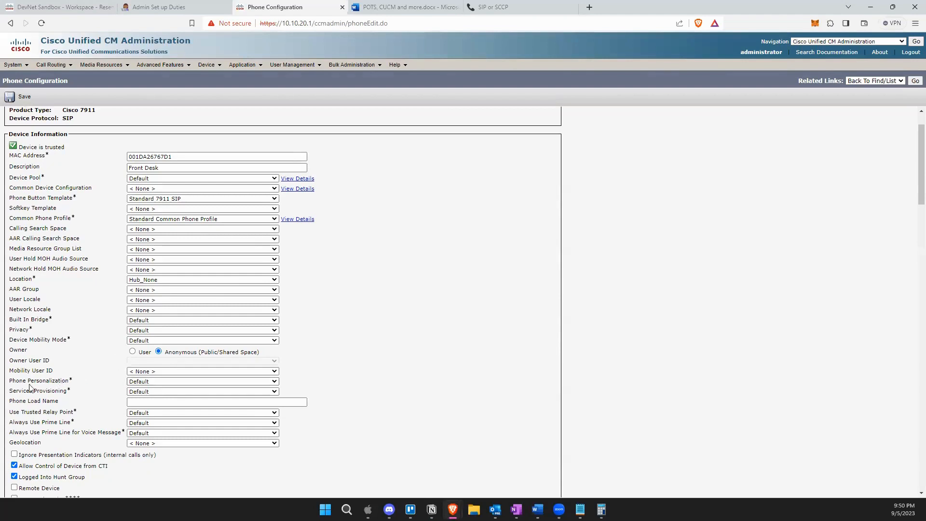
left_click(144, 388)
left_click(144, 389)
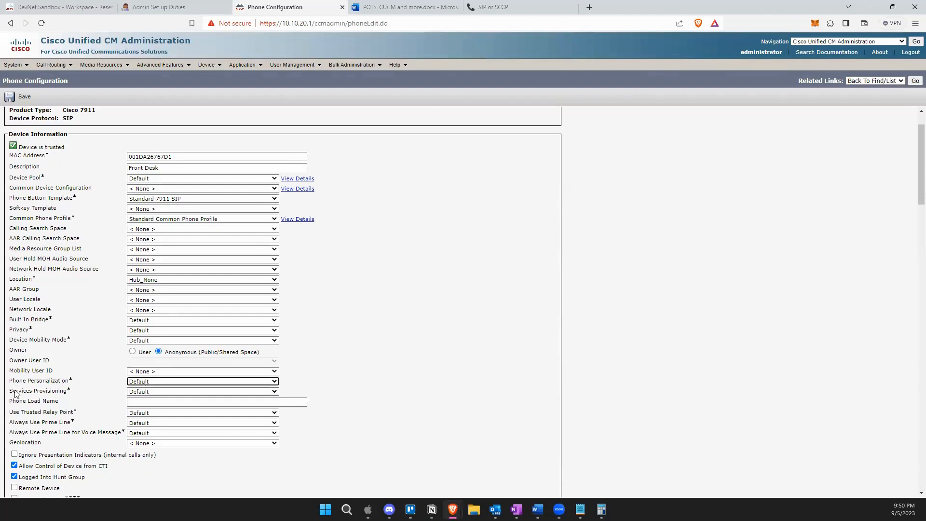
left_click(144, 392)
left_click(144, 393)
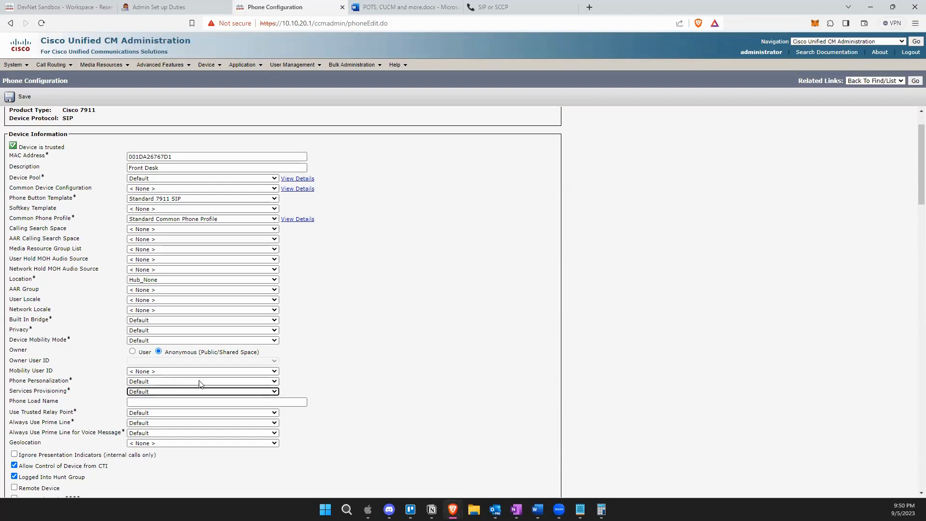
Keep Use Trusted Relay Point and Always Use Prime Line at Default.
scroll(201, 384, "down", 1)
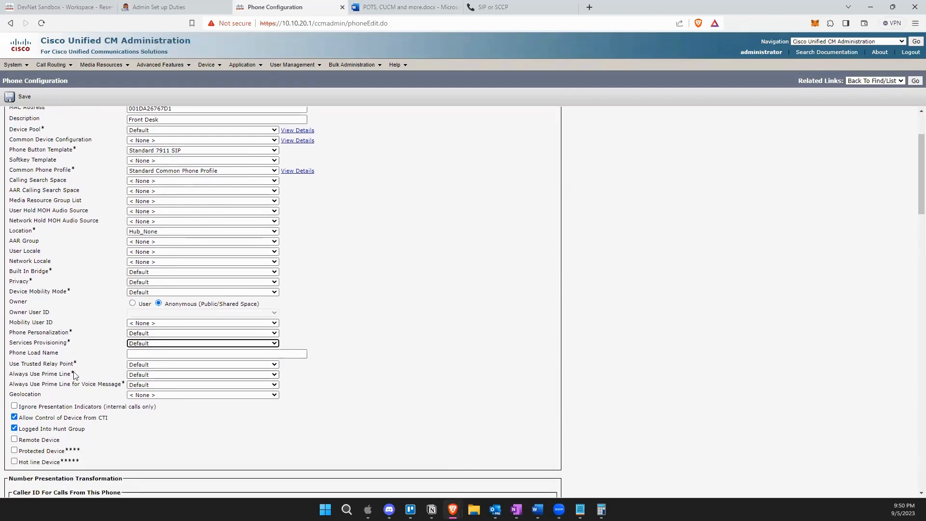
left_click(132, 366)
left_click(138, 372)
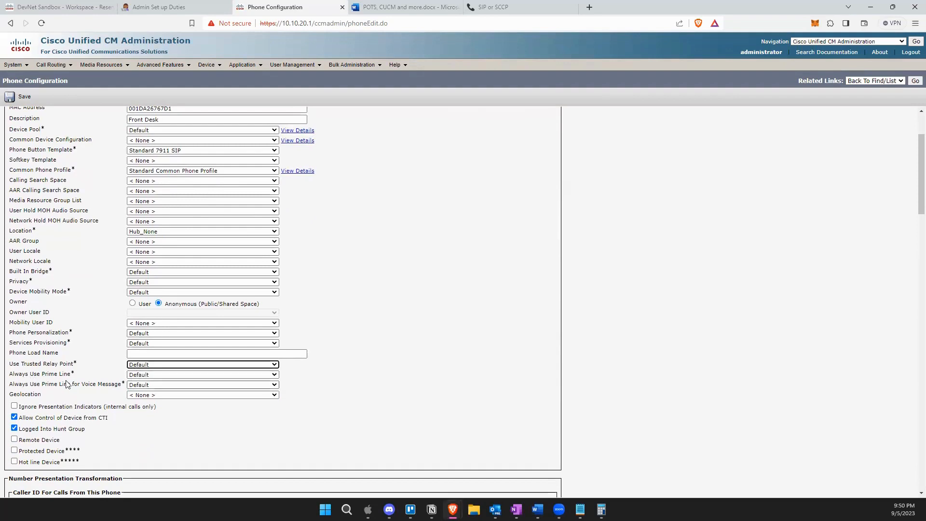
left_click(140, 377)
left_click(141, 381)
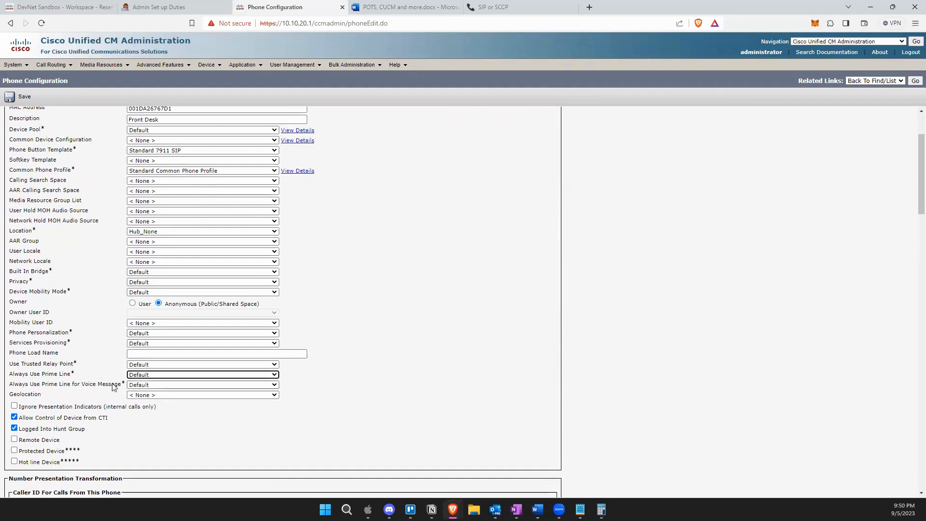
scroll(113, 387, "down", 1)
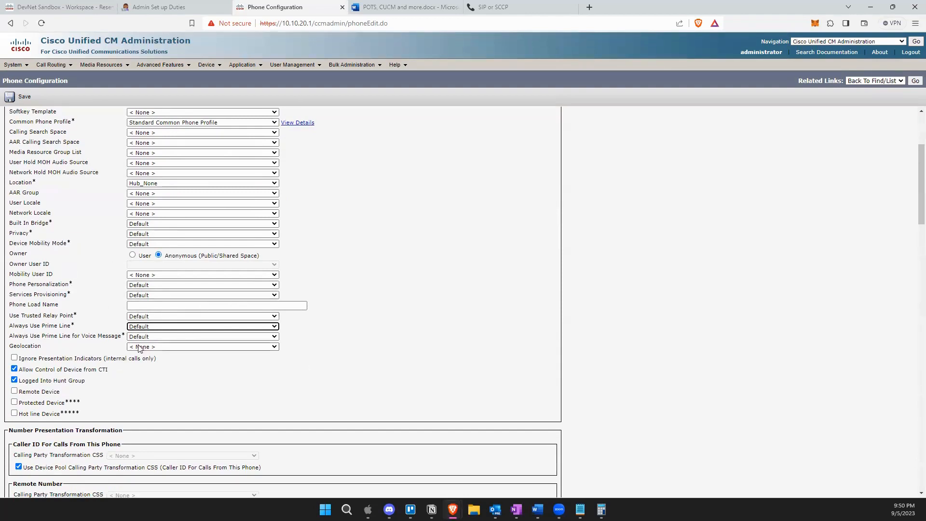
scroll(145, 375, "down", 1)
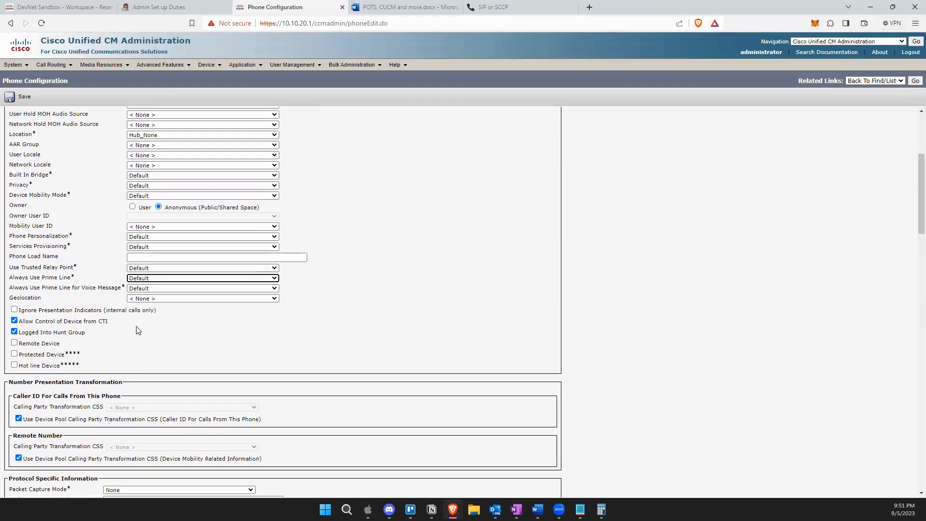
Leave Packet Capture Mode at None and BLF Presence Group at Standard Presence group.
scroll(47, 374, "down", 3)
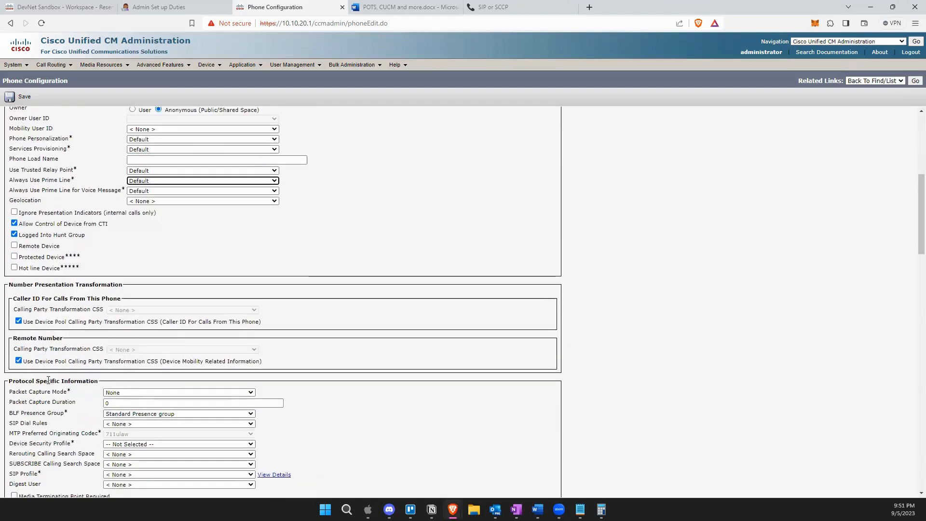
scroll(48, 380, "down", 1)
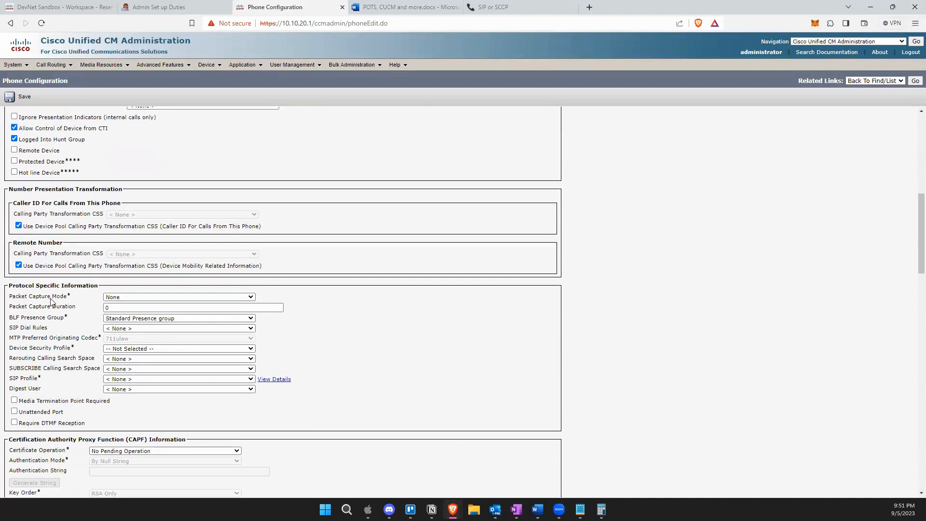
left_click(127, 297)
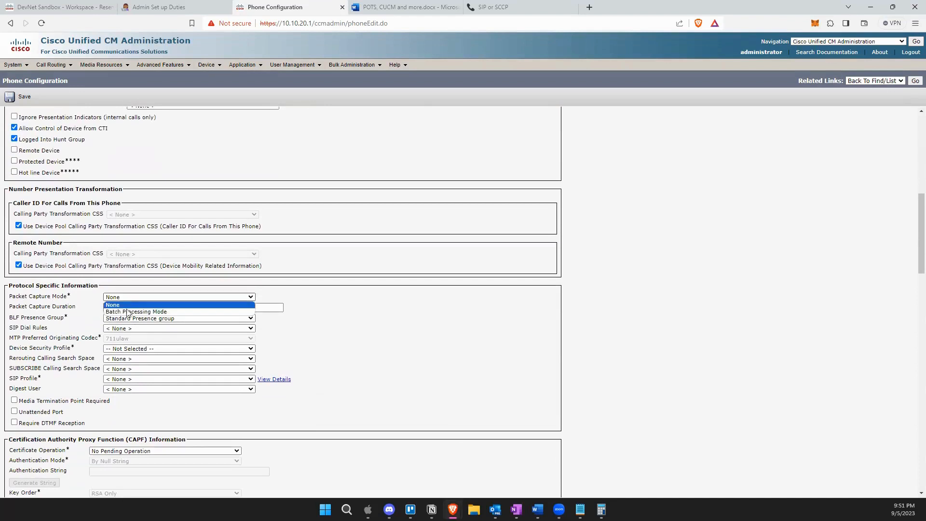
left_click(128, 299)
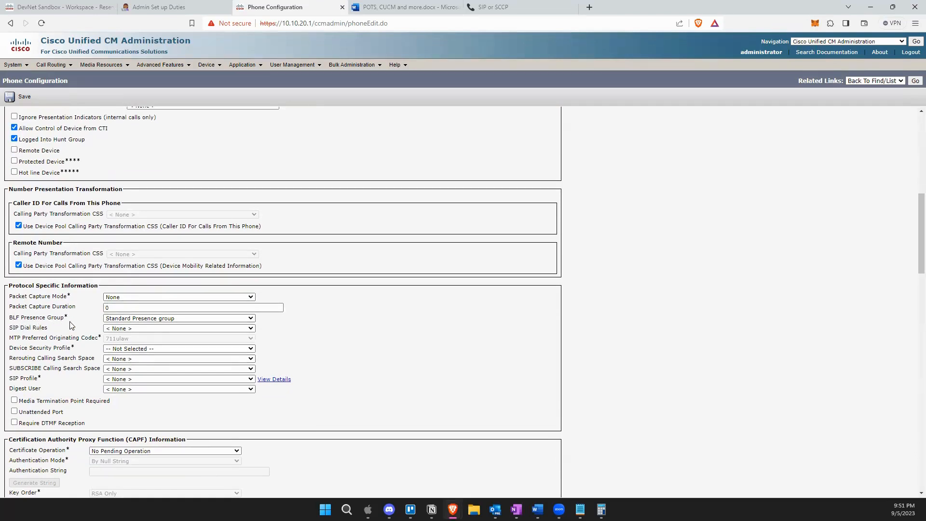
left_click(123, 319)
left_click(124, 324)
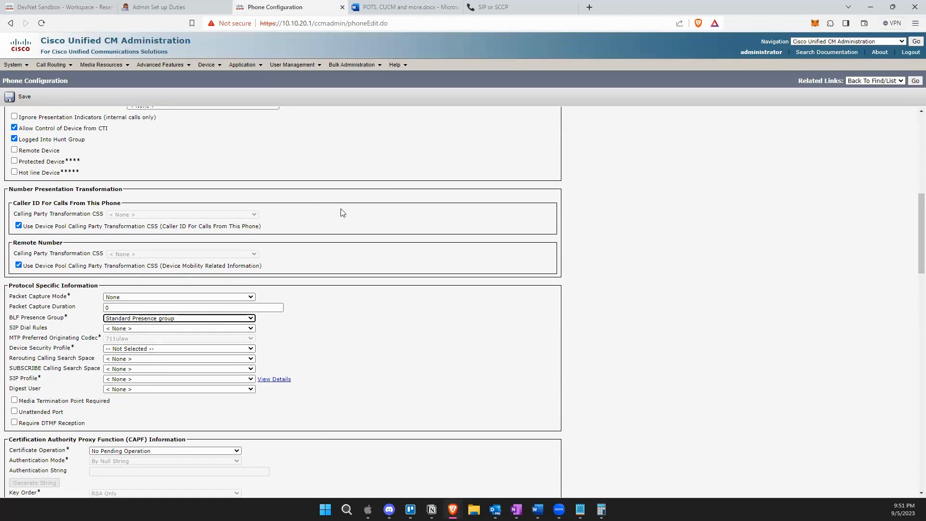
Choose the Cisco 7911 - Standard SIP Non-Secure Profile security profile and the Standard SIP Profile.
scroll(78, 384, "down", 2)
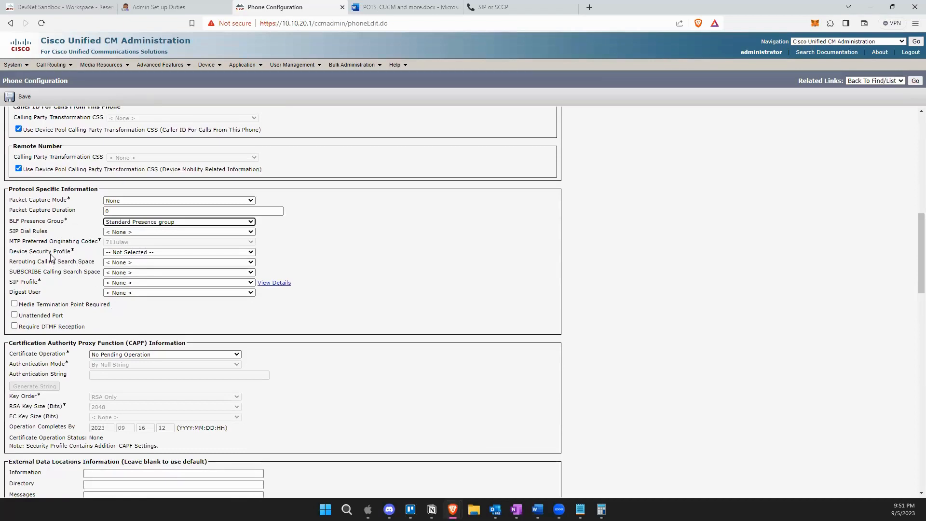
left_click(151, 252)
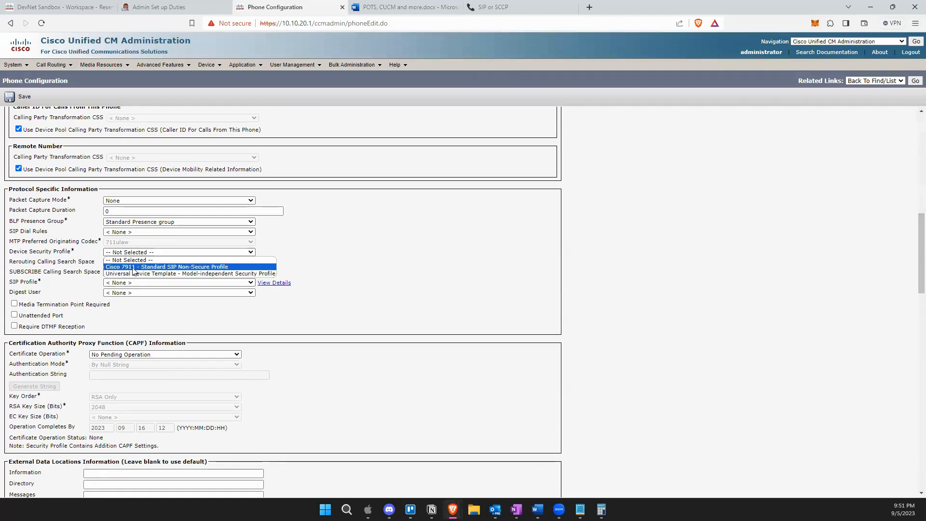
left_click(189, 268)
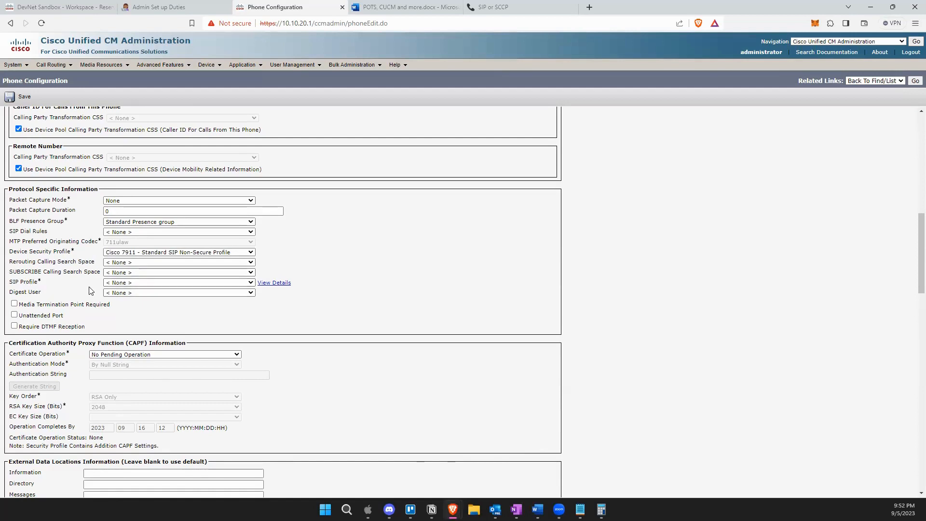
left_click_drag(47, 283, 7, 283)
left_click(116, 283)
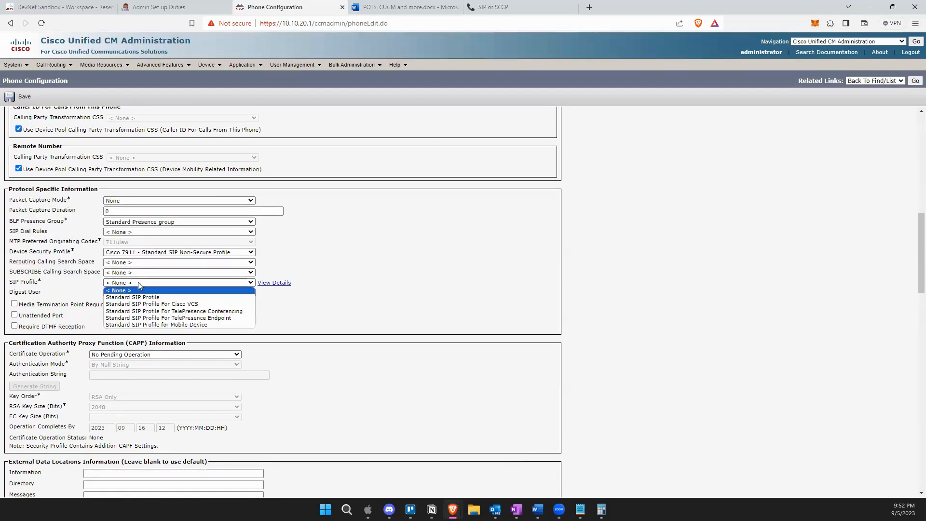
left_click(201, 297)
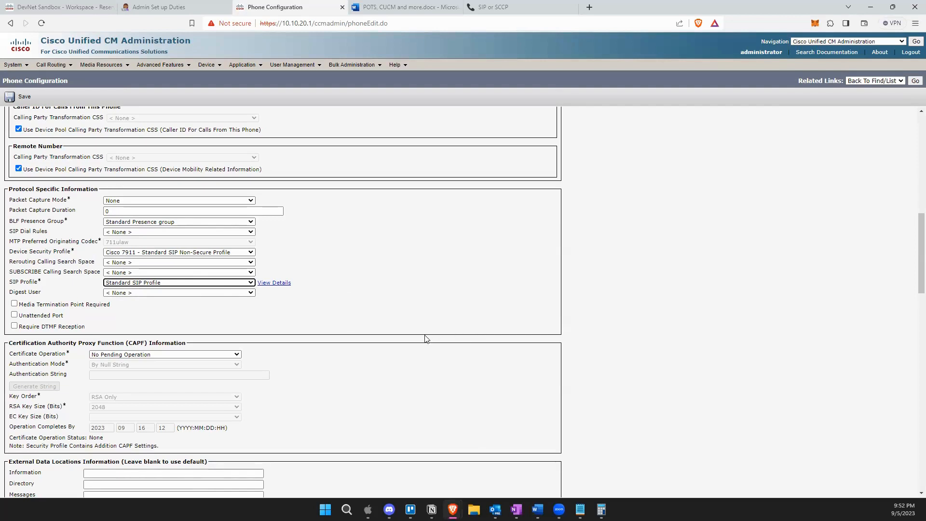
left_click(182, 283)
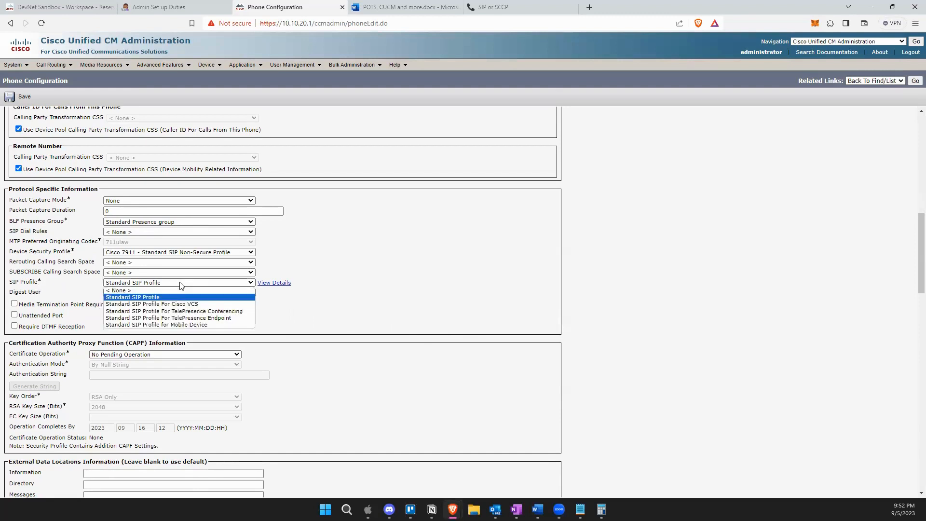
left_click(147, 298)
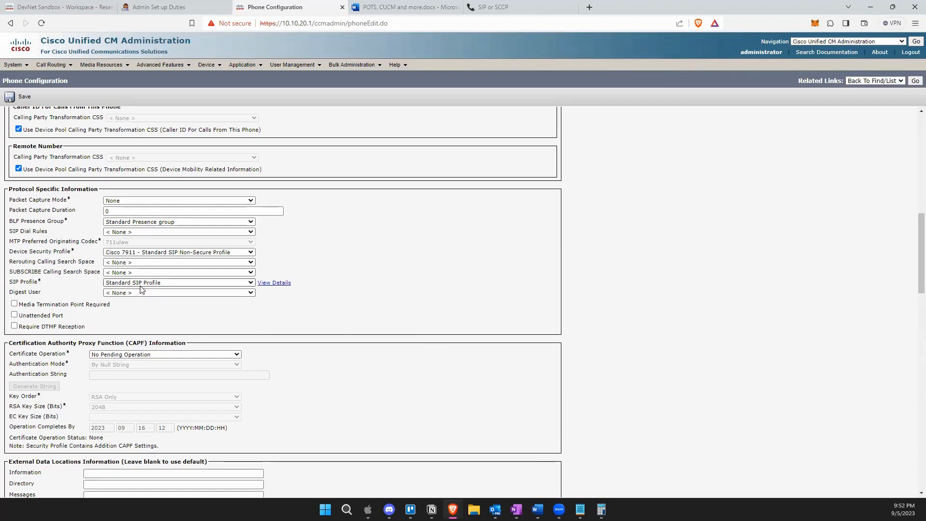
Save the Front Desk phone and acknowledge the Apply Config alert.
scroll(140, 300, "down", 1)
scroll(140, 301, "down", 5)
scroll(61, 182, "down", 3)
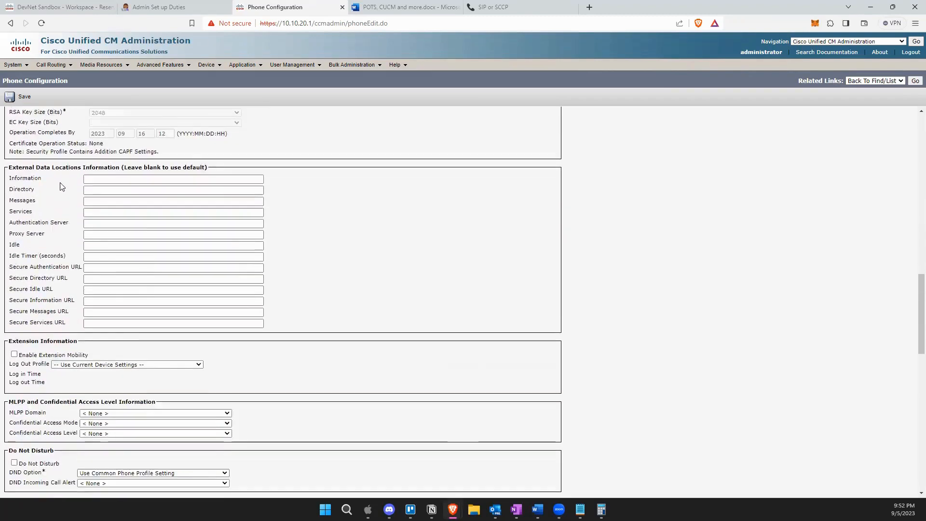
scroll(91, 293, "down", 2)
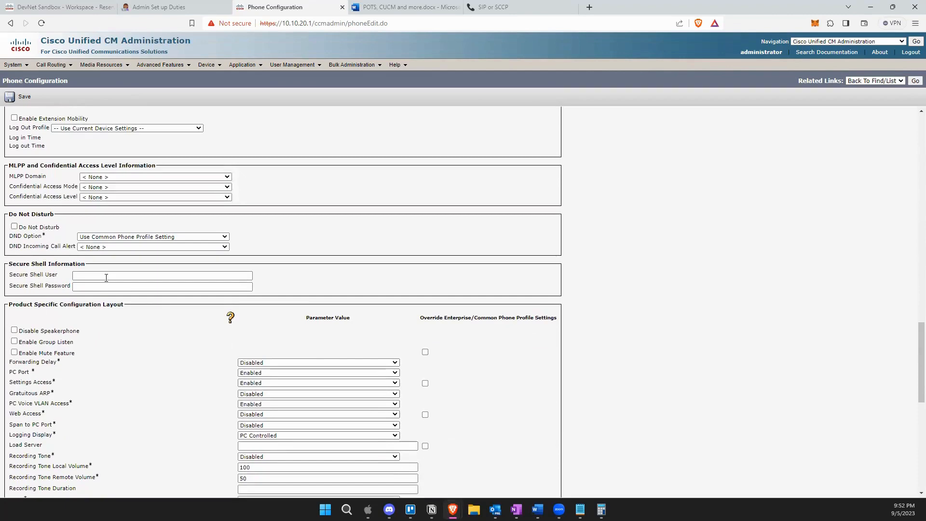
scroll(111, 286, "down", 4)
scroll(110, 286, "down", 8)
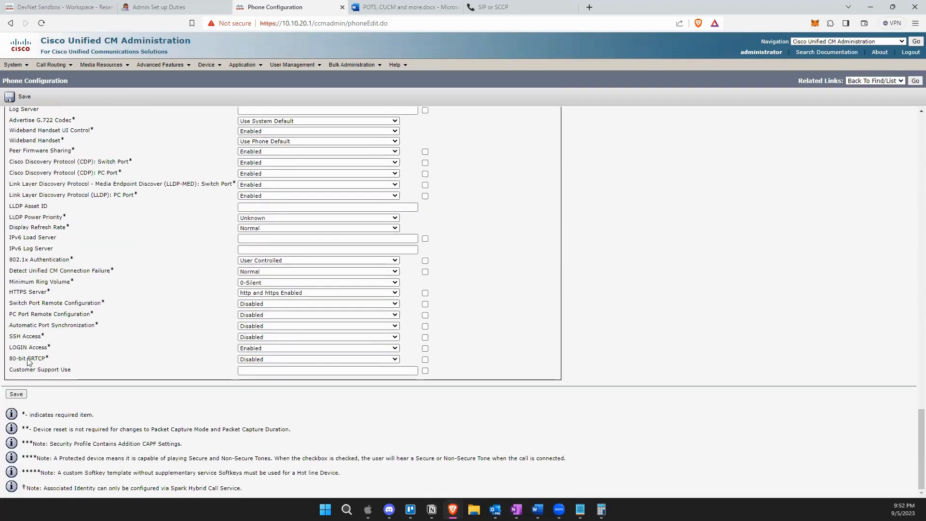
left_click(16, 395)
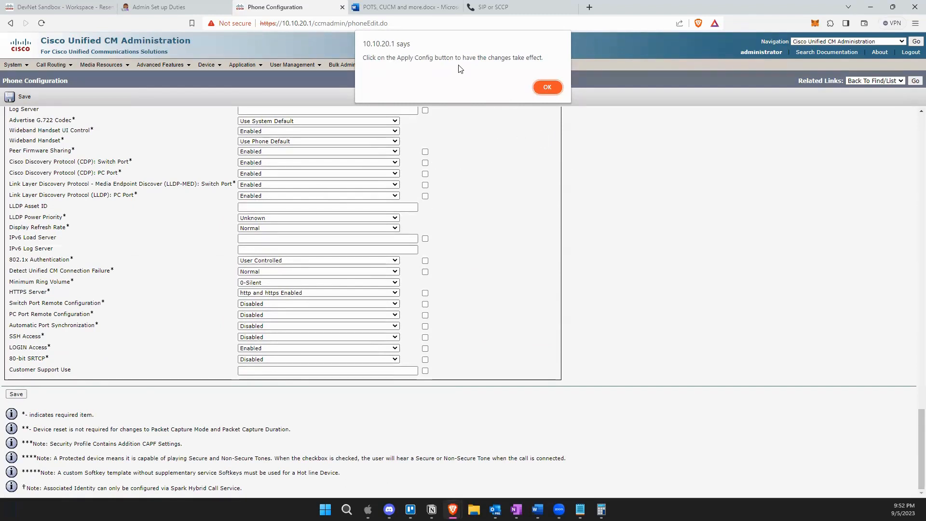
left_click(552, 85)
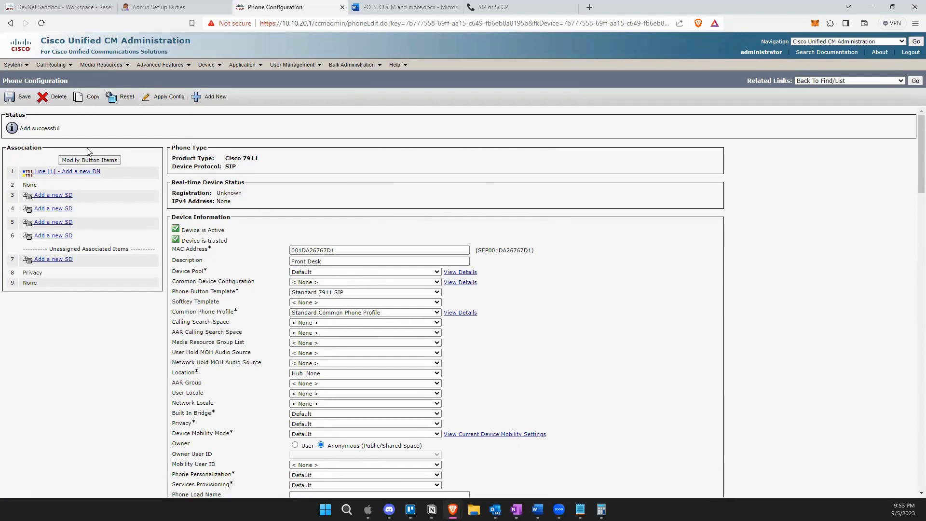
left_click(166, 99)
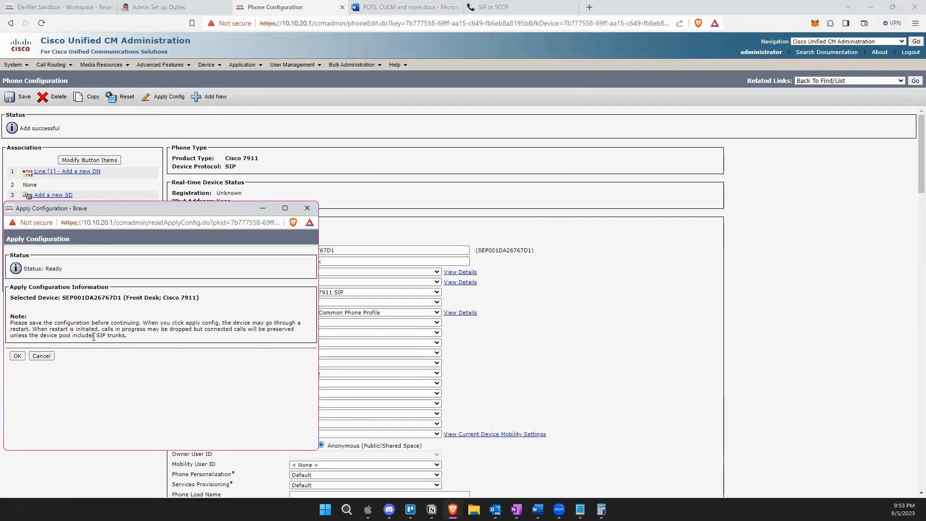
left_click(16, 358)
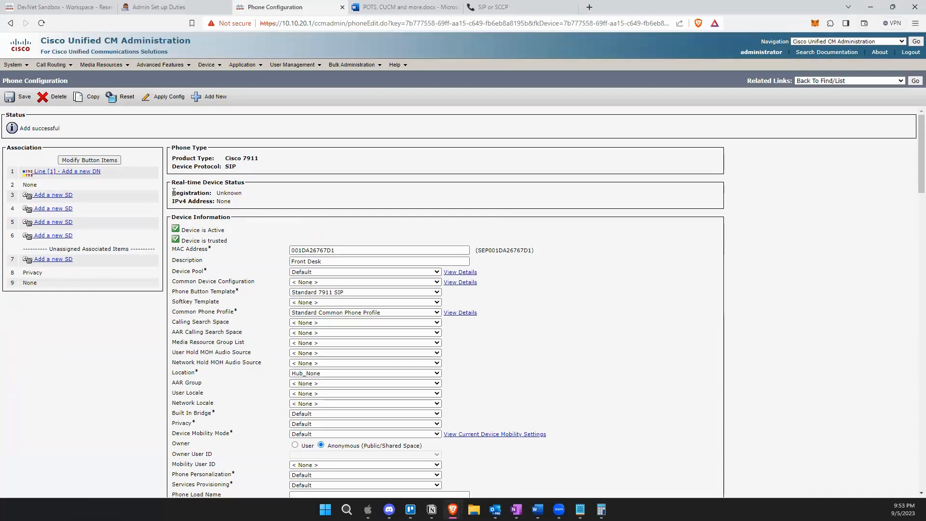
mouse_move(174, 193)
left_mouse_down()
mouse_move(264, 199)
mouse_move(167, 198)
left_mouse_up()
left_click(258, 198)
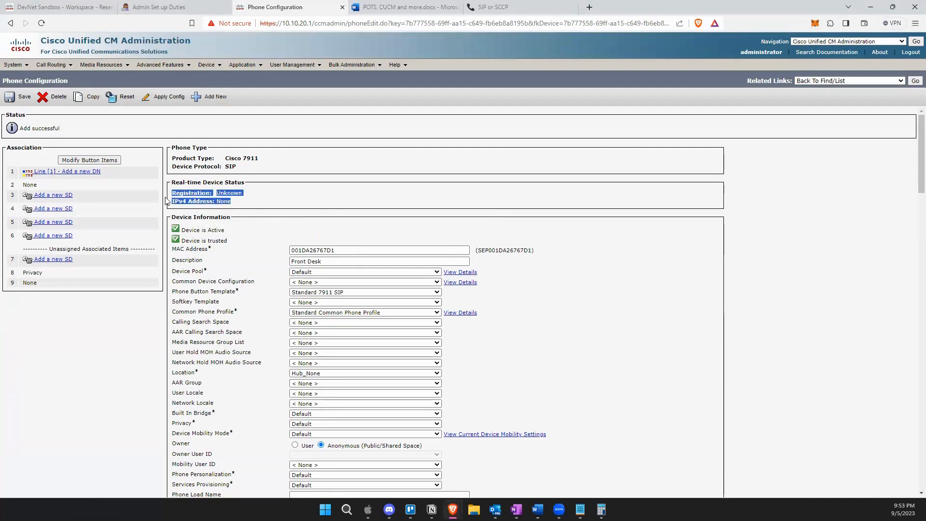
left_click(278, 203)
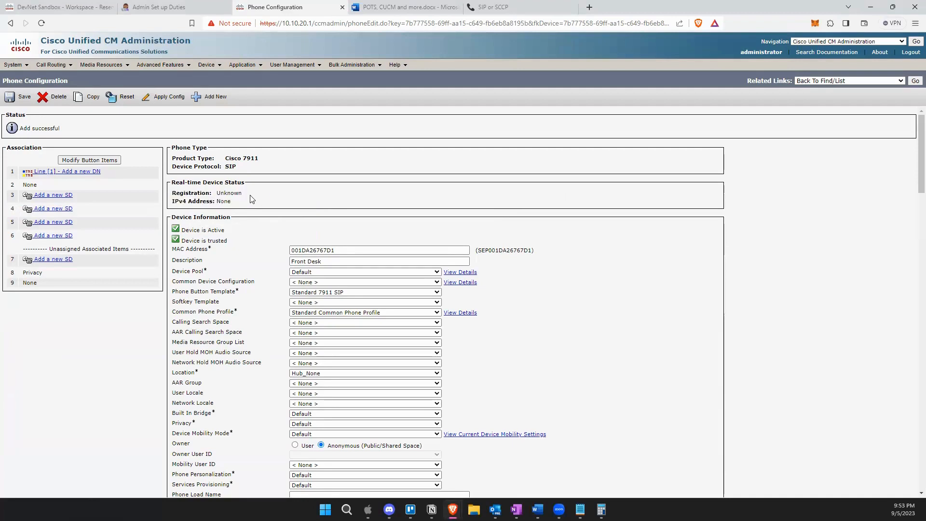
Review the Front Desk description and MAC address, then add a new DN for Line 1.
left_click(318, 261)
left_click(335, 251)
left_click(67, 175)
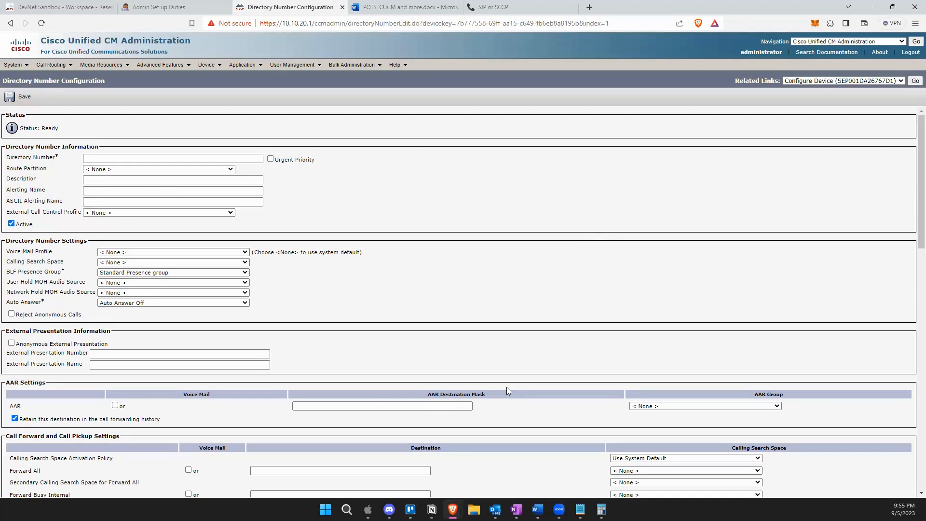
left_click(145, 157)
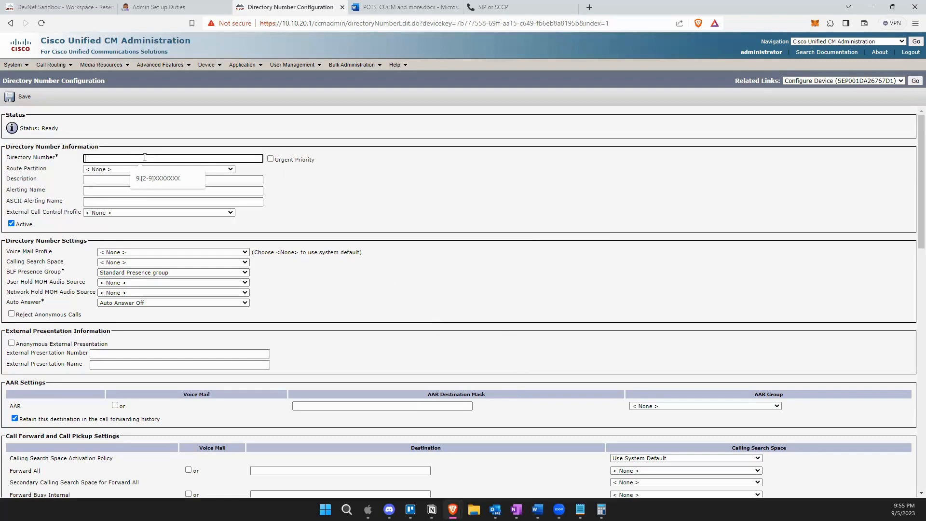
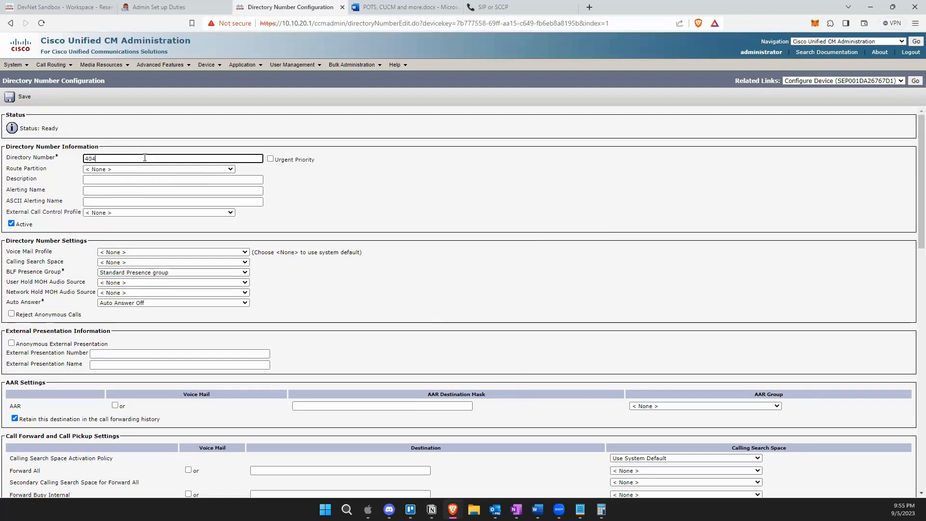
left_click(86, 161)
type("9")
key("BackSpace")
type("1")
key("BackSpace")
left_click(148, 136)
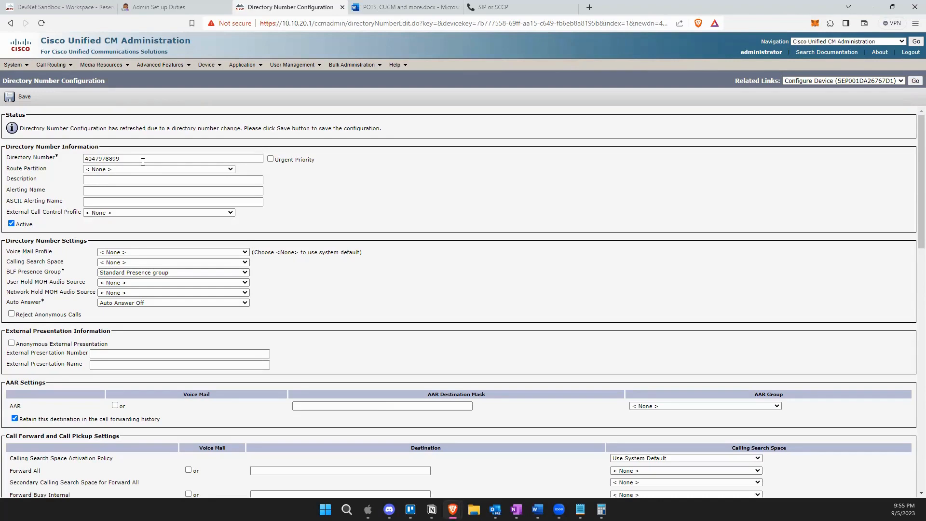
left_click(124, 170)
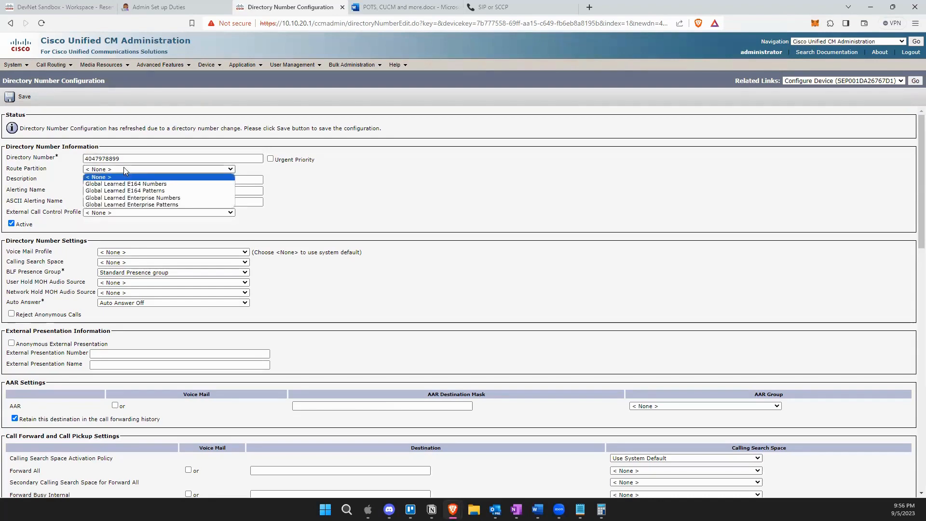
left_click(178, 184)
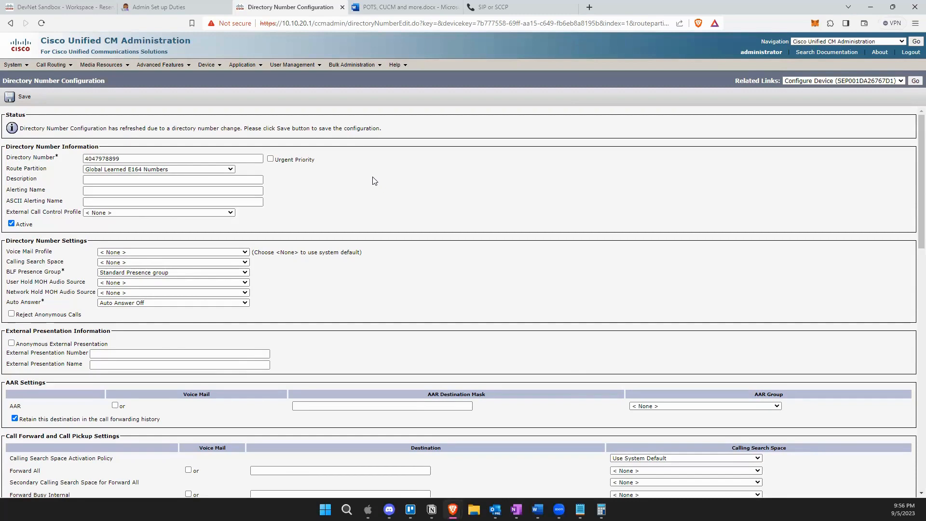
mouse_move(106, 158)
left_mouse_down()
mouse_move(96, 157)
mouse_move(105, 158)
left_mouse_up()
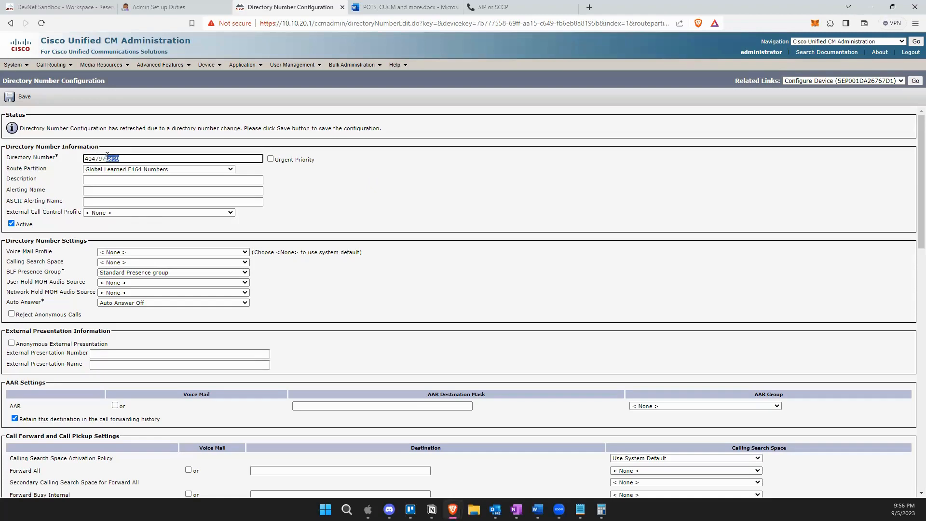
left_click(142, 159)
left_click_drag(120, 159, 109, 157)
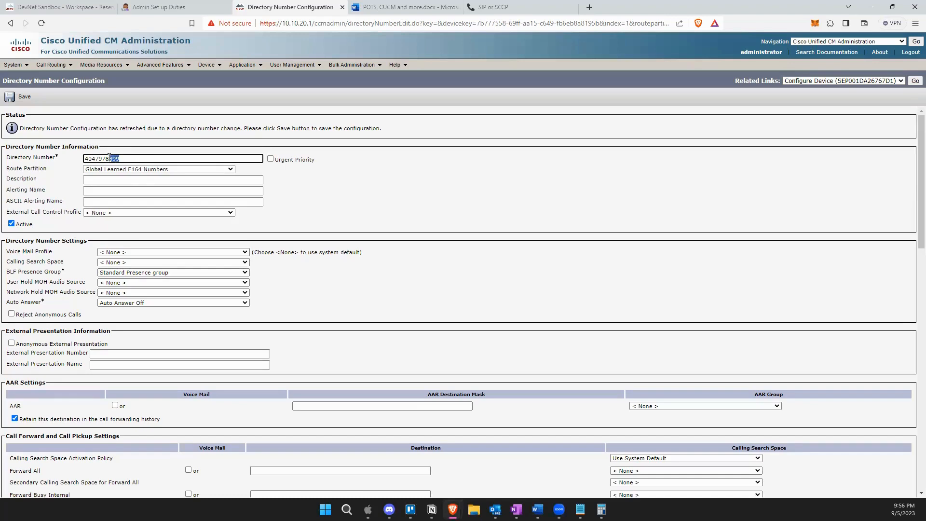
left_click(145, 155)
left_click_drag(95, 158, 119, 159)
mouse_move(86, 158)
left_mouse_down()
mouse_move(122, 158)
mouse_move(98, 155)
left_mouse_up()
left_click(128, 154)
left_click(85, 158)
left_click(124, 158)
mouse_move(95, 159)
left_mouse_down()
mouse_move(84, 160)
mouse_move(96, 159)
left_mouse_up()
left_click(22, 97)
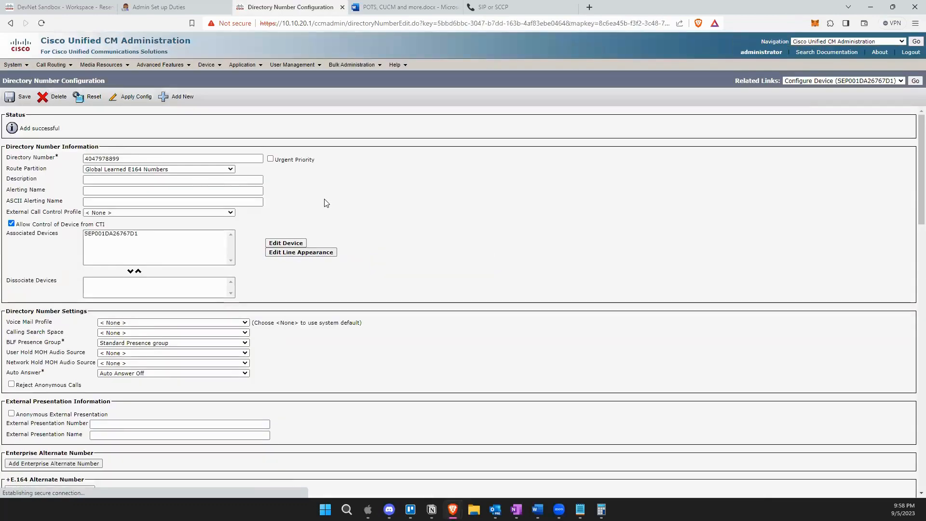
left_click(915, 81)
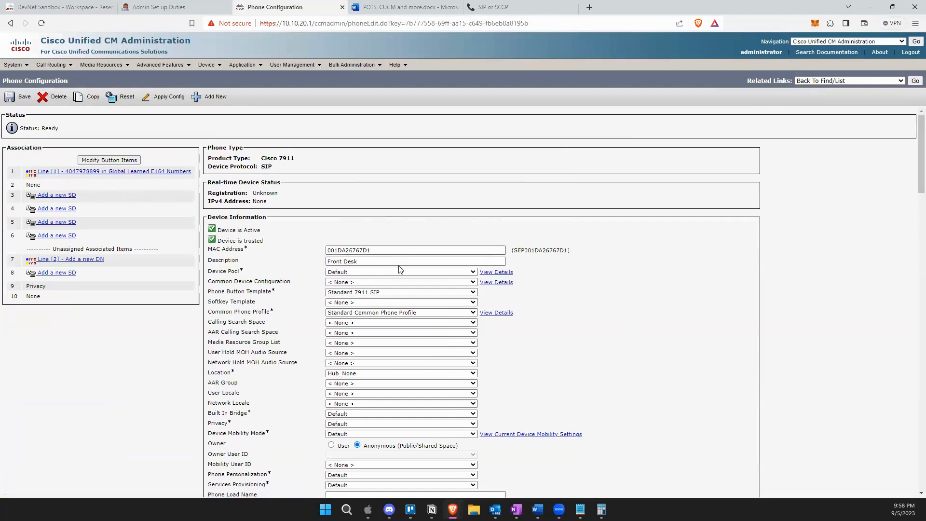
Reopen the Front Desk phone SEP001DA26767D1 from the 21-record phone list.
left_click(915, 81)
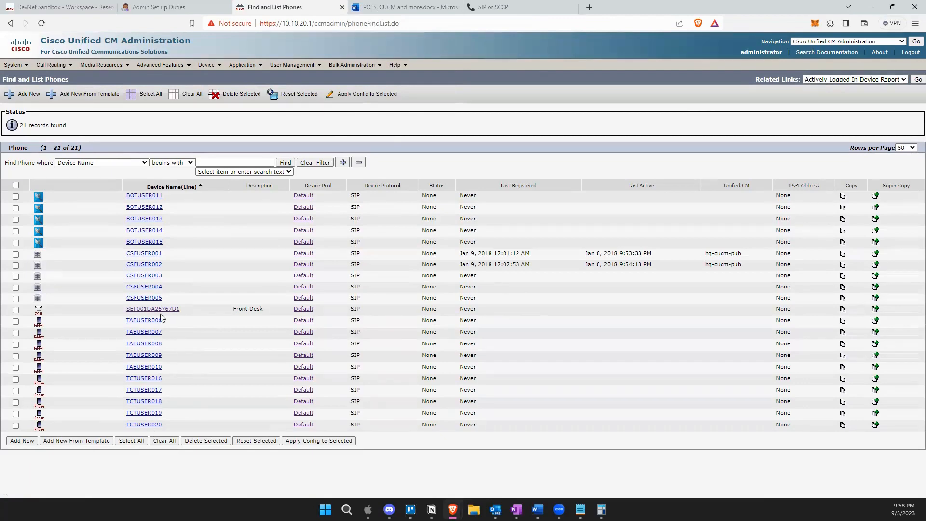
left_click(140, 312)
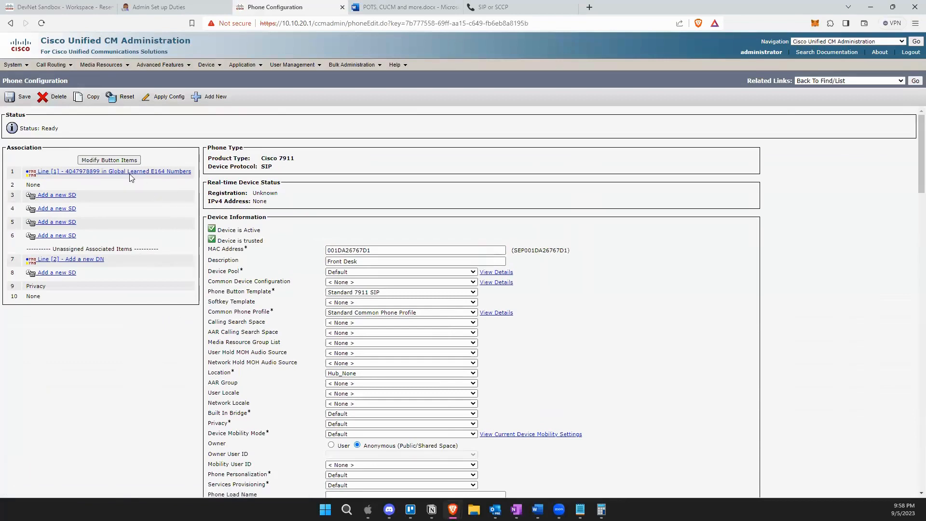
left_click(129, 173)
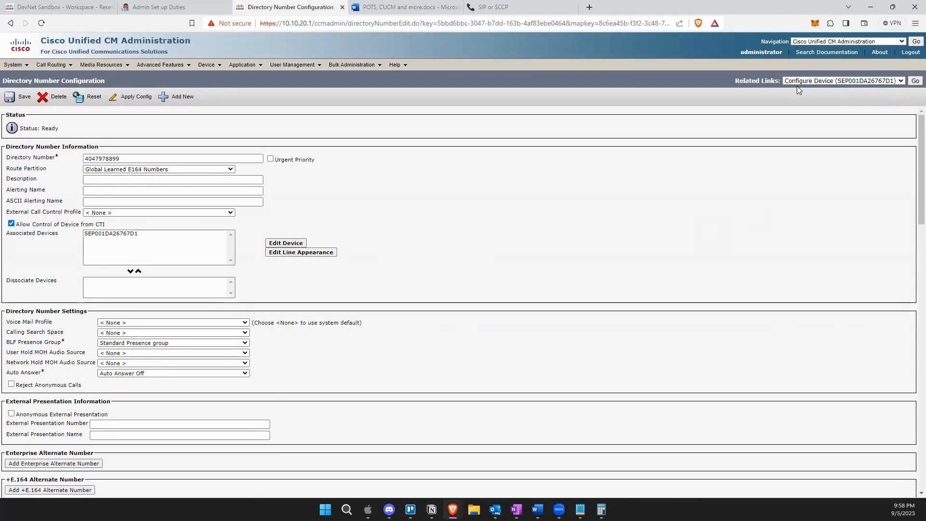
left_click(893, 81)
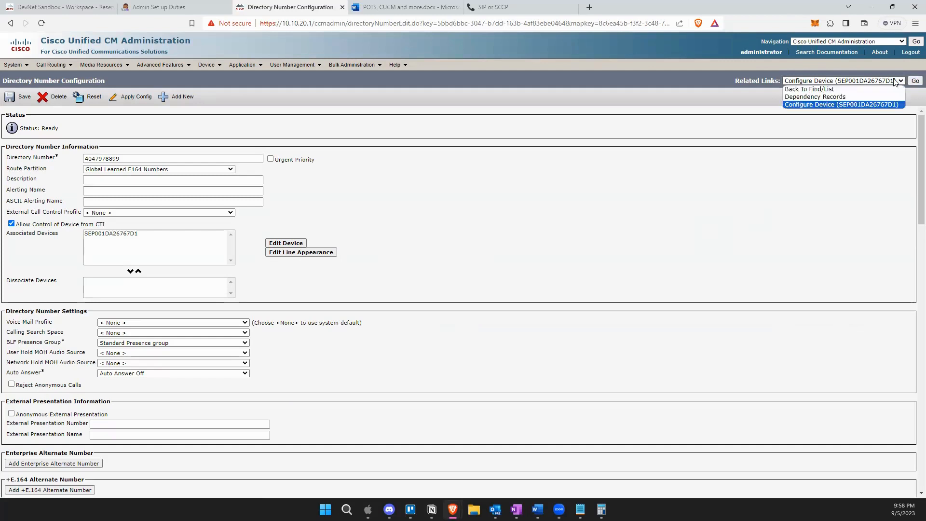
left_click(831, 90)
left_click(829, 81)
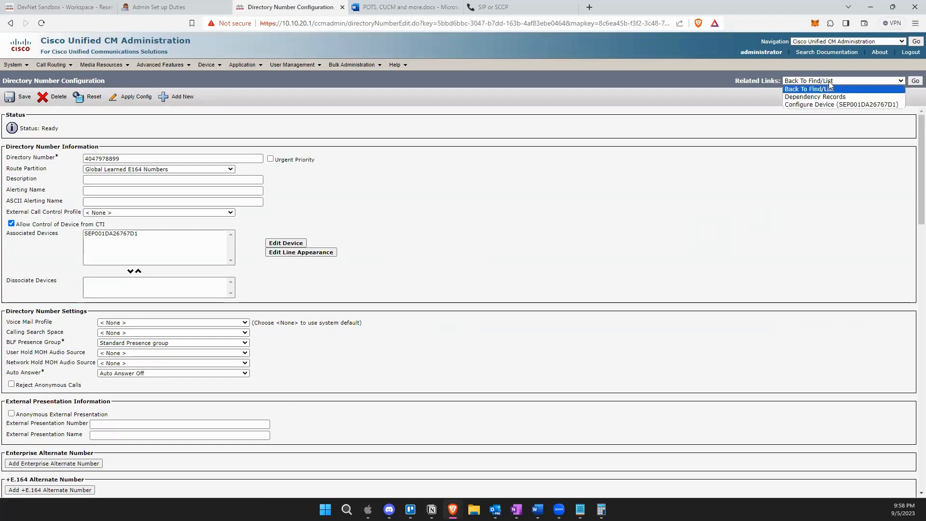
left_click(832, 97)
left_click(831, 81)
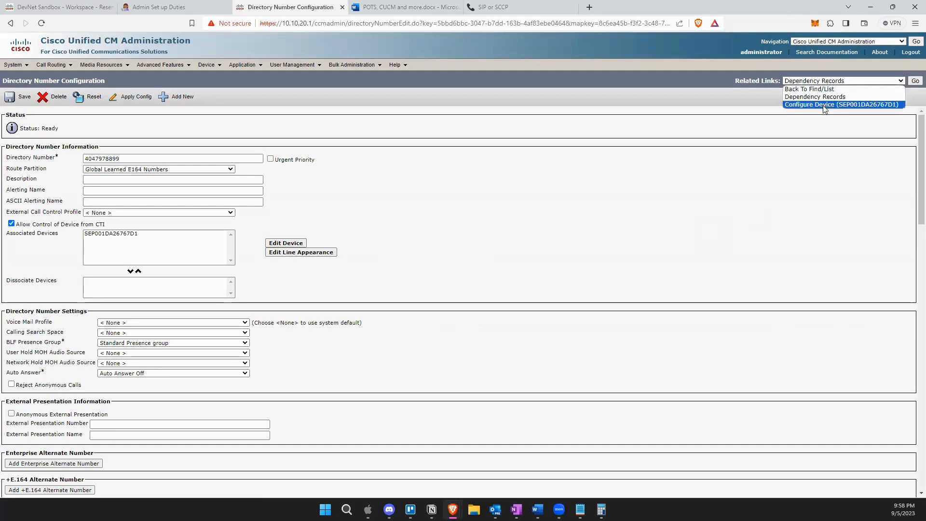
left_click(823, 105)
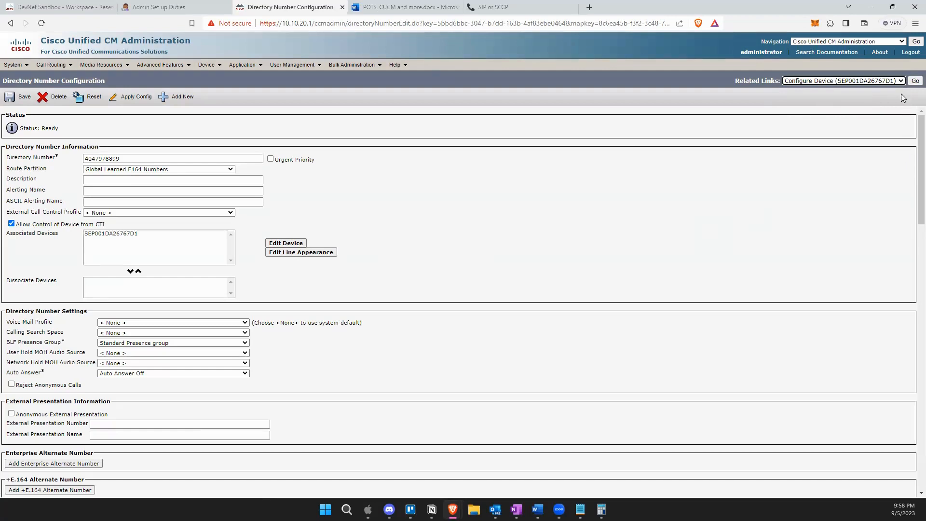
left_click(11, 25)
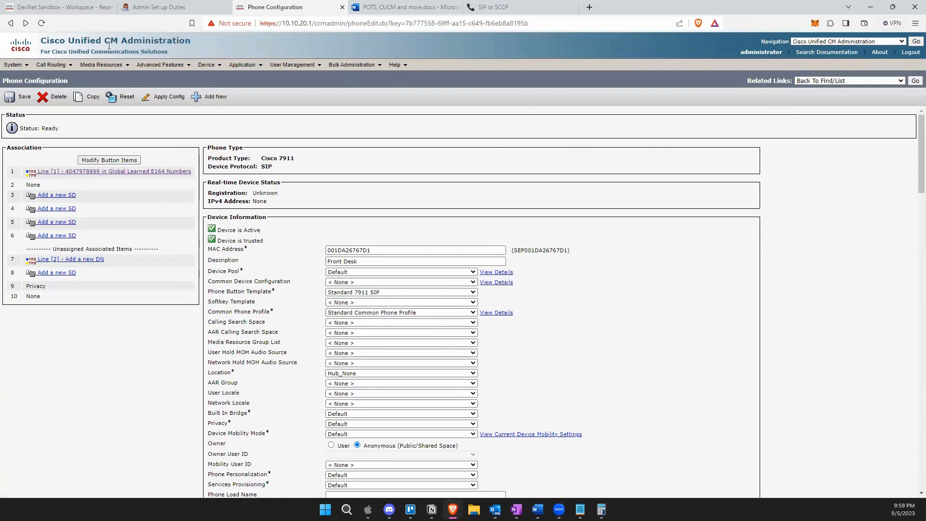
Go back to Find and List Phones, where the Front Desk 7911 phone is listed.
left_click(11, 23)
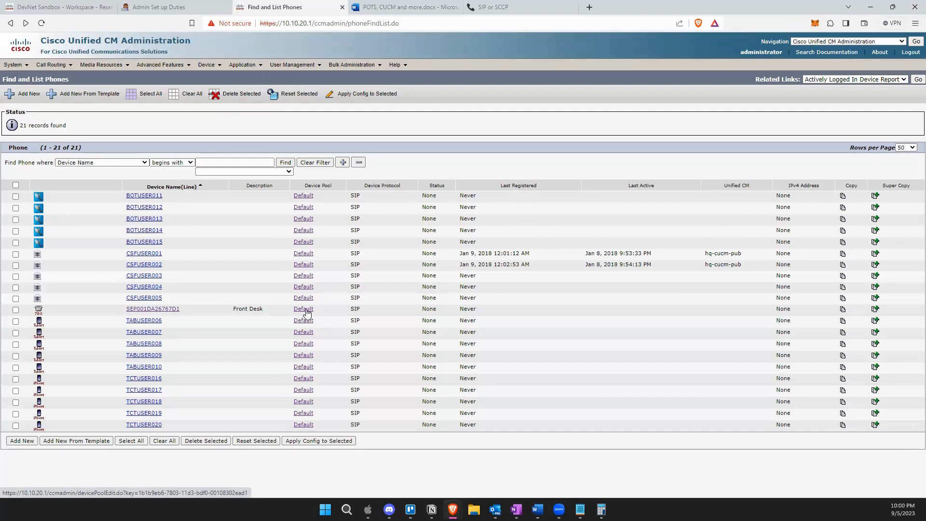
Search System > Device Pool to show the single Default pool.
left_click(22, 68)
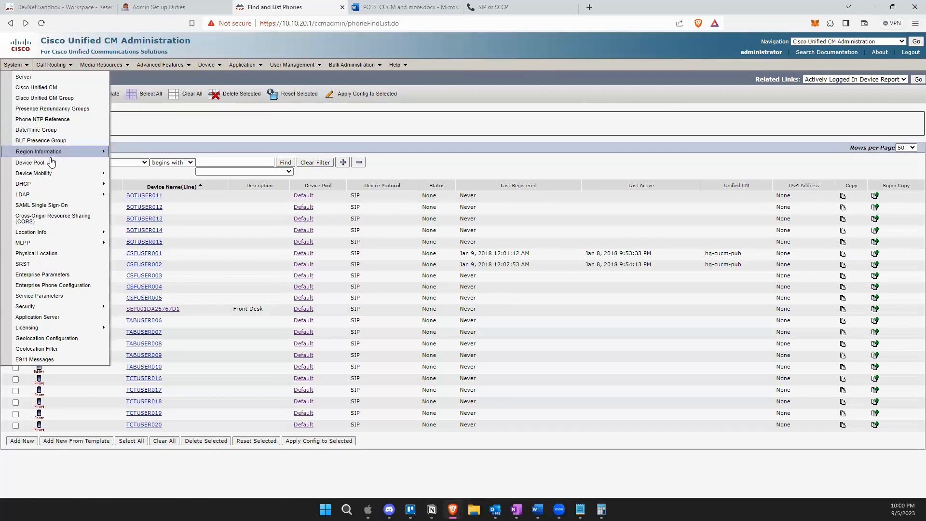
left_click(21, 164)
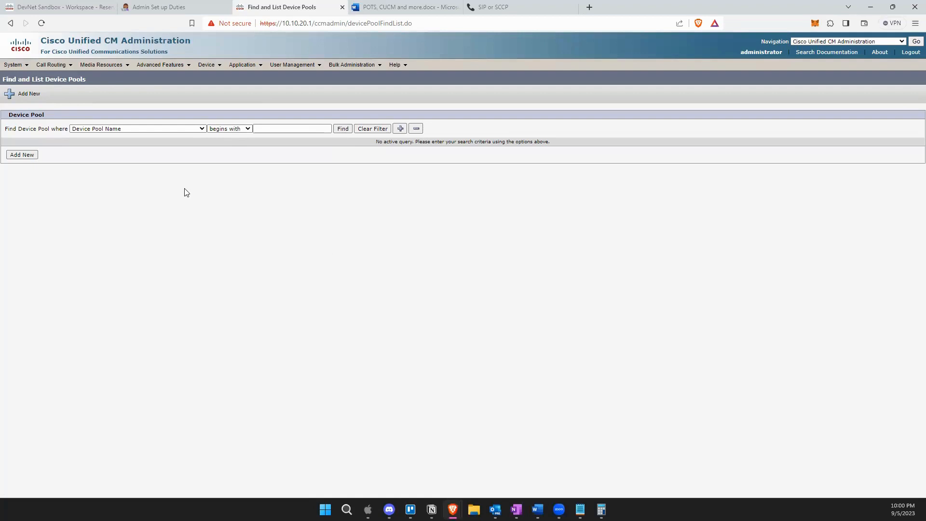
left_click(343, 129)
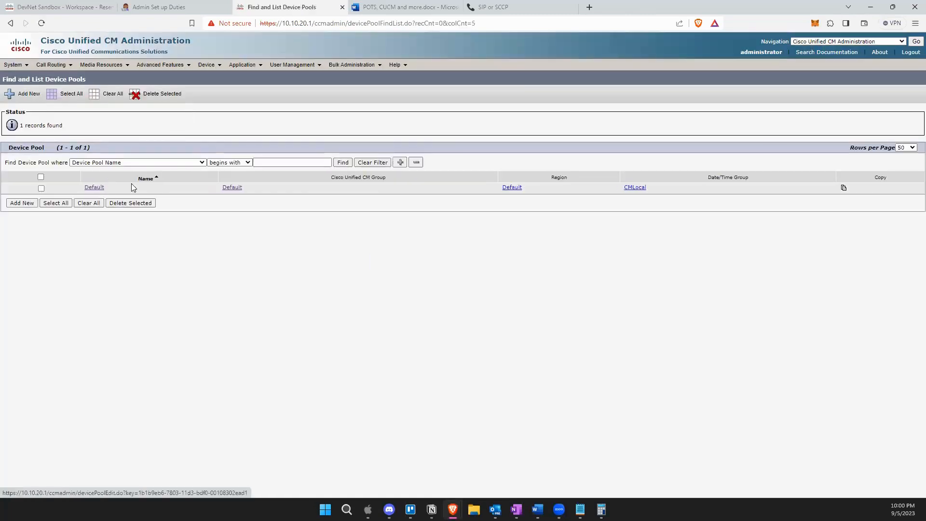
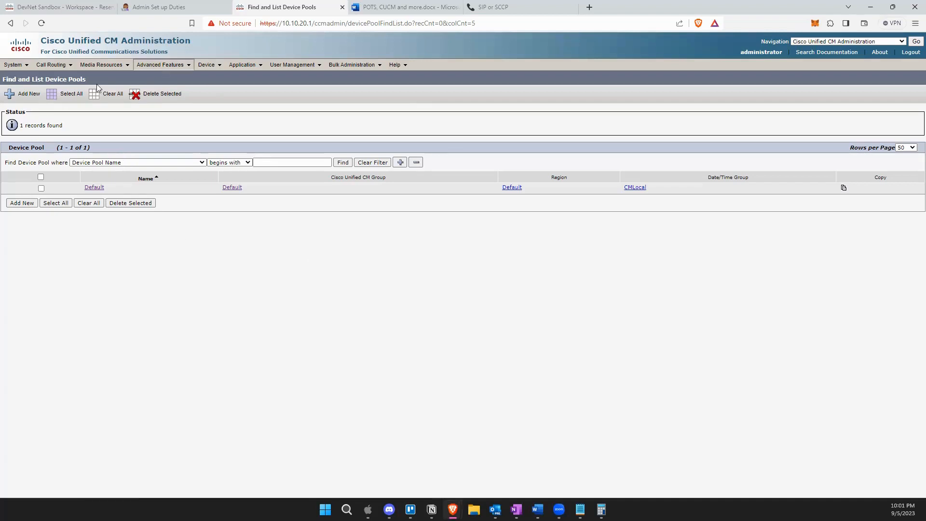
Start a new device pool and review the Date/Time Group and Region choices, leaving both unset.
left_click(19, 203)
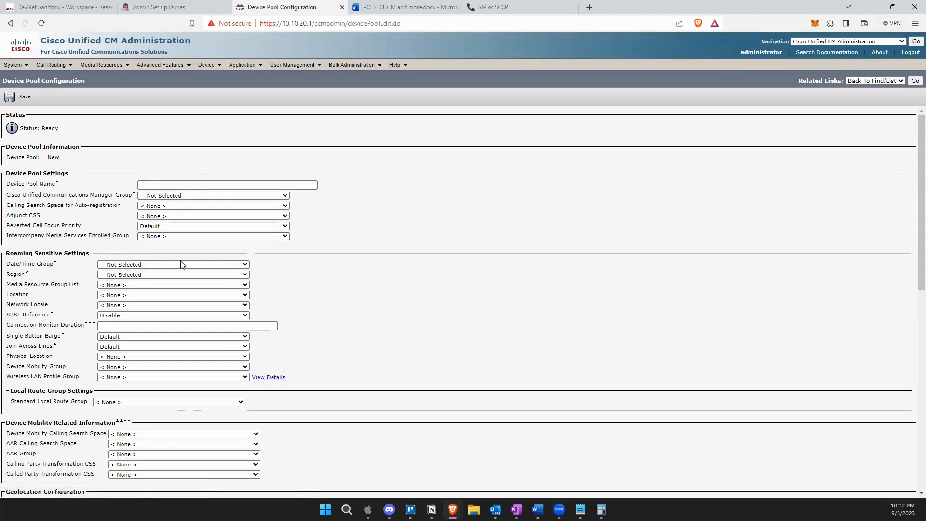
left_click(170, 266)
left_click(121, 238)
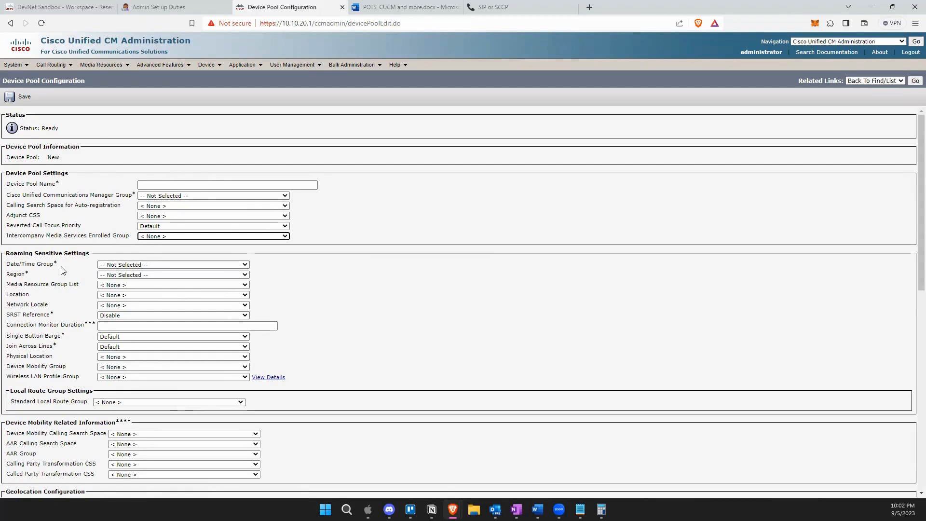
left_click_drag(57, 265, 9, 265)
left_click(124, 265)
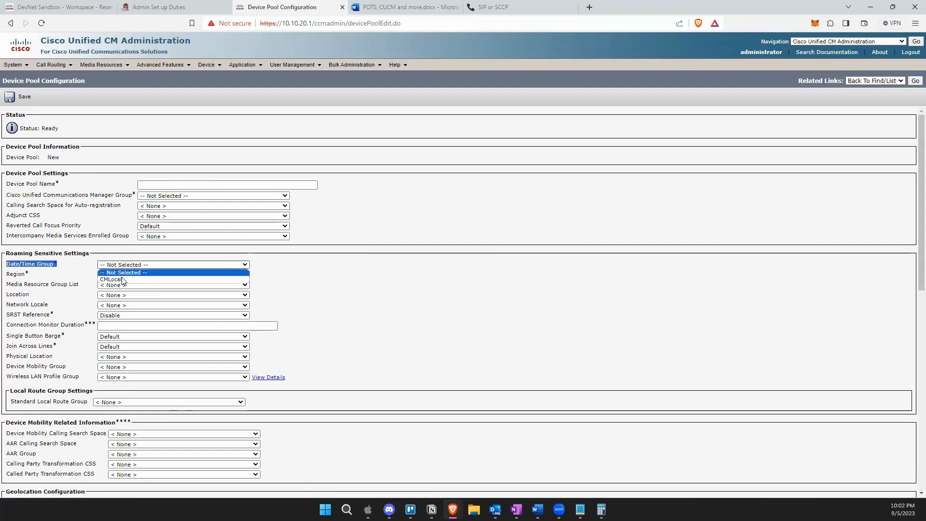
left_click(43, 276)
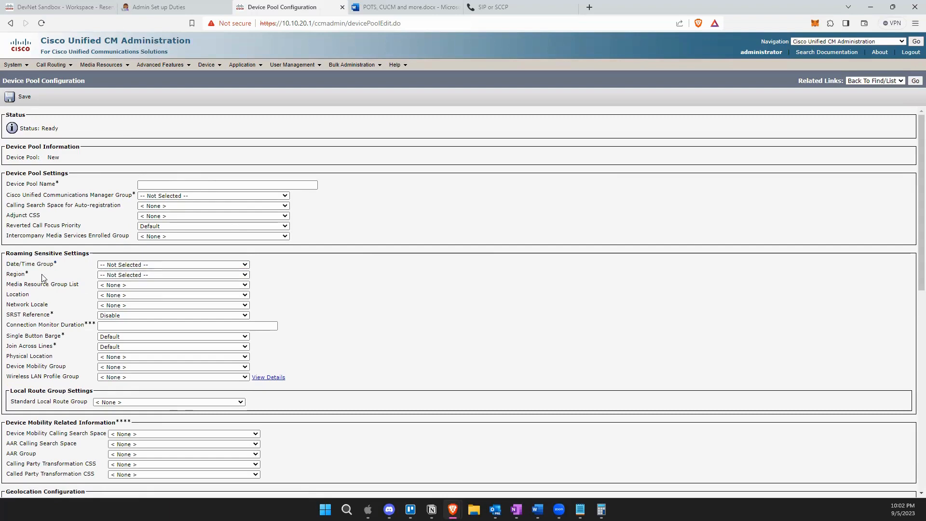
left_click_drag(43, 276, 4, 274)
left_click(128, 275)
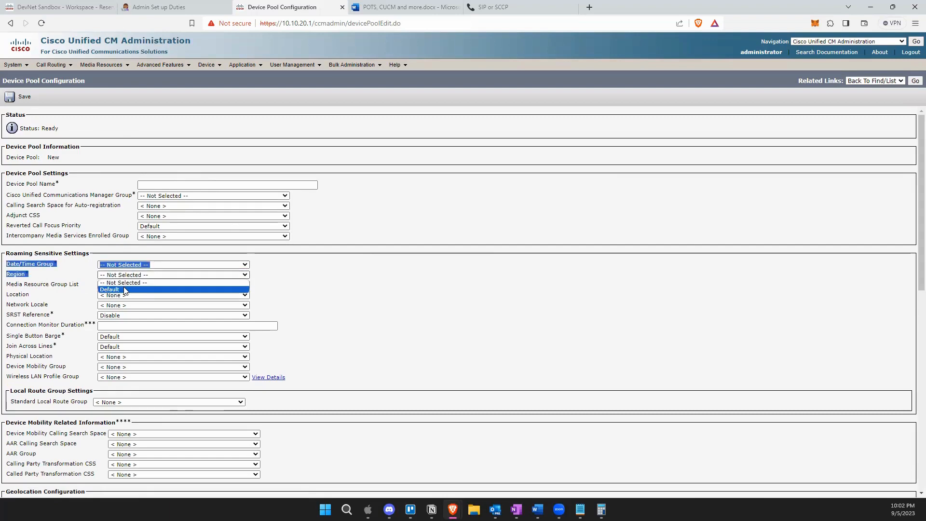
left_click(73, 300)
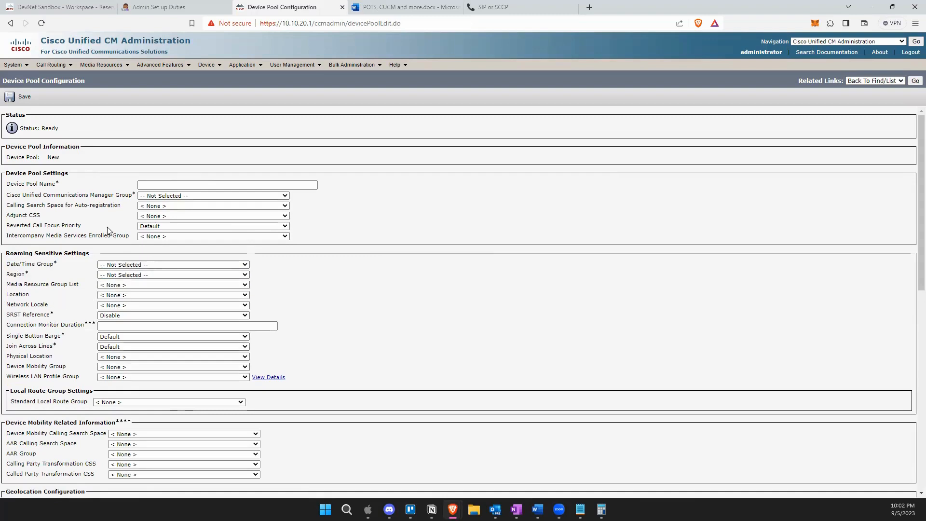
mouse_move(22, 69)
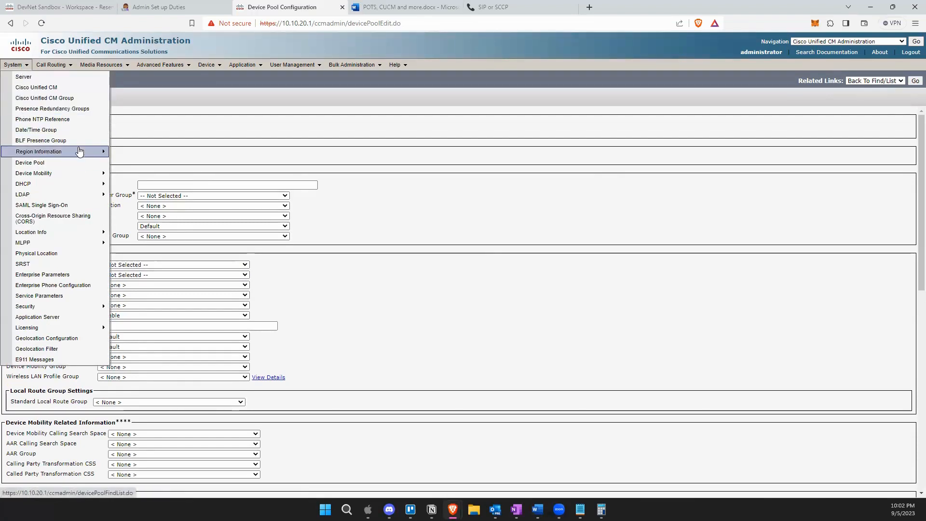
List the existing regions, then add a new region named TX-Region and save it.
mouse_move(58, 152)
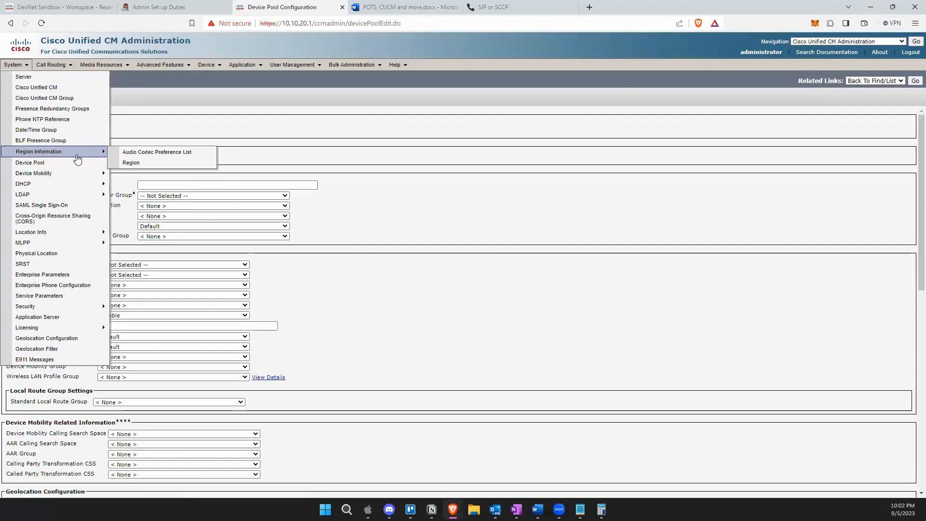
left_click(143, 165)
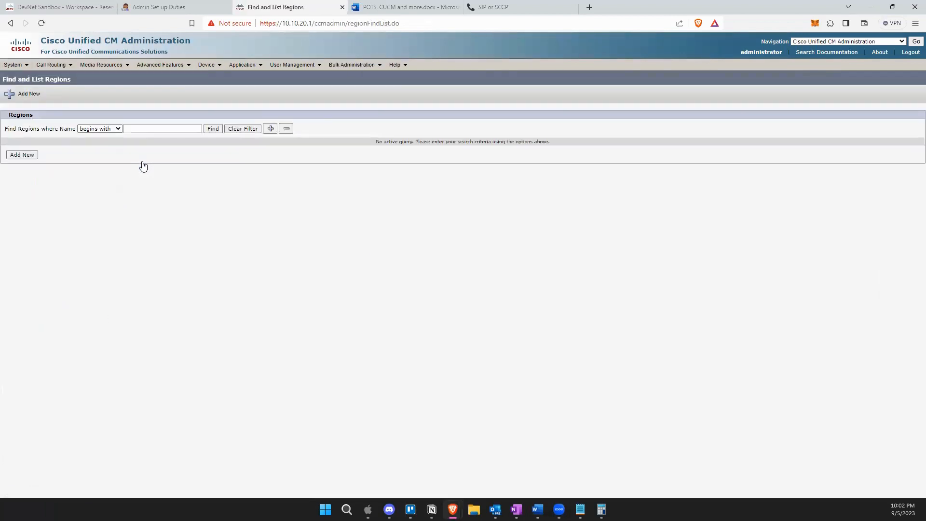
left_click(211, 129)
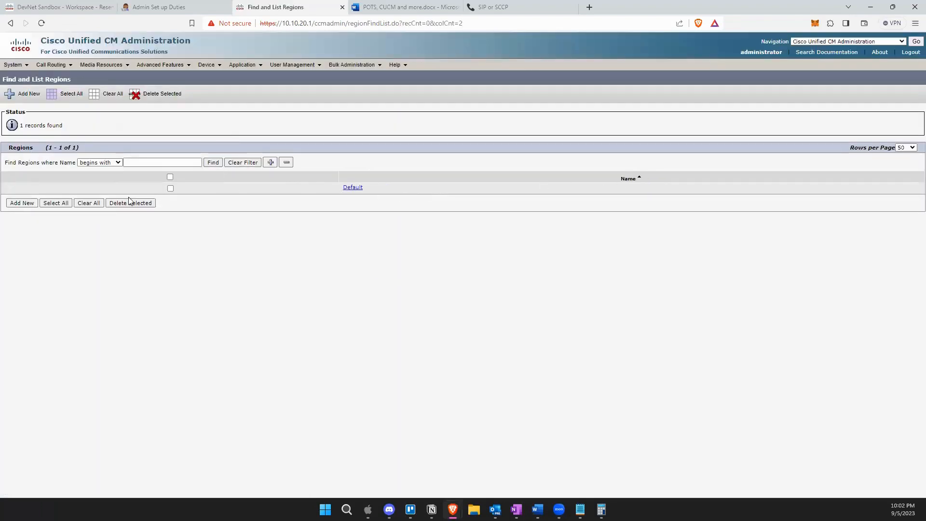
left_click(22, 203)
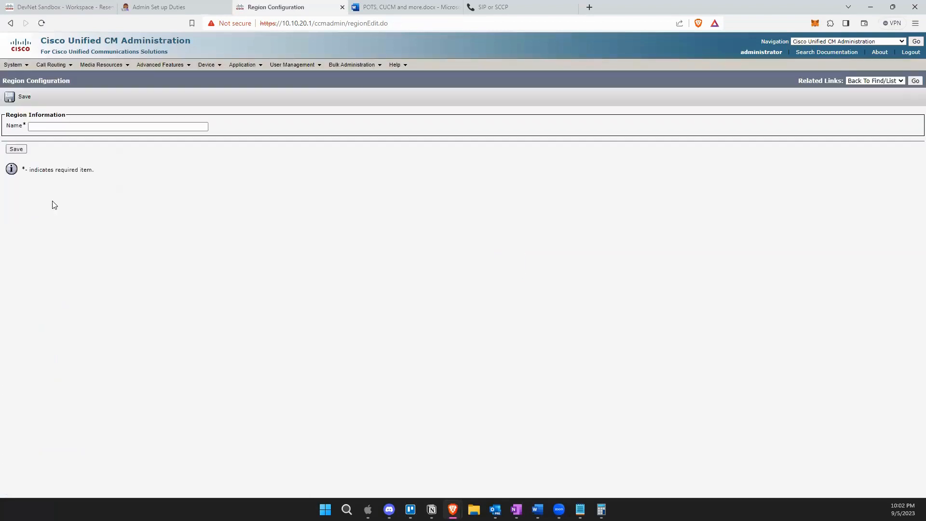
left_click(36, 128)
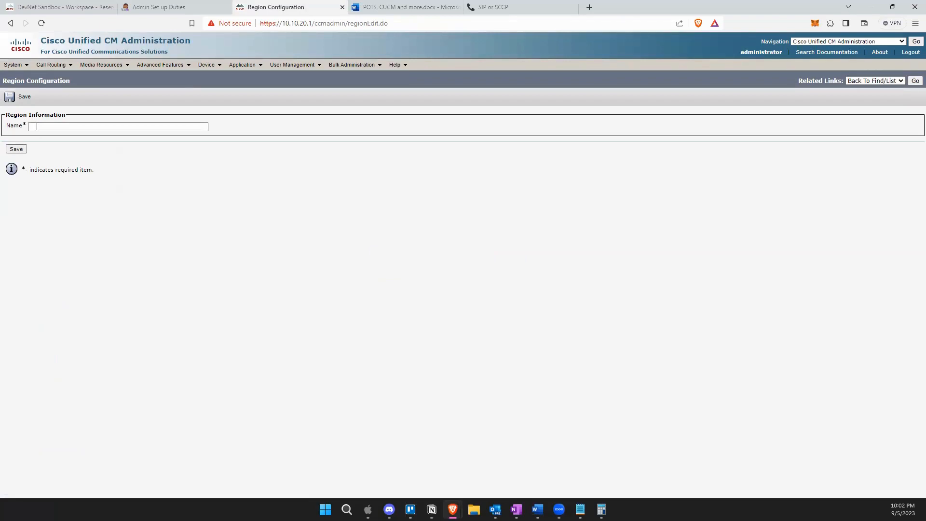
left_click(36, 126)
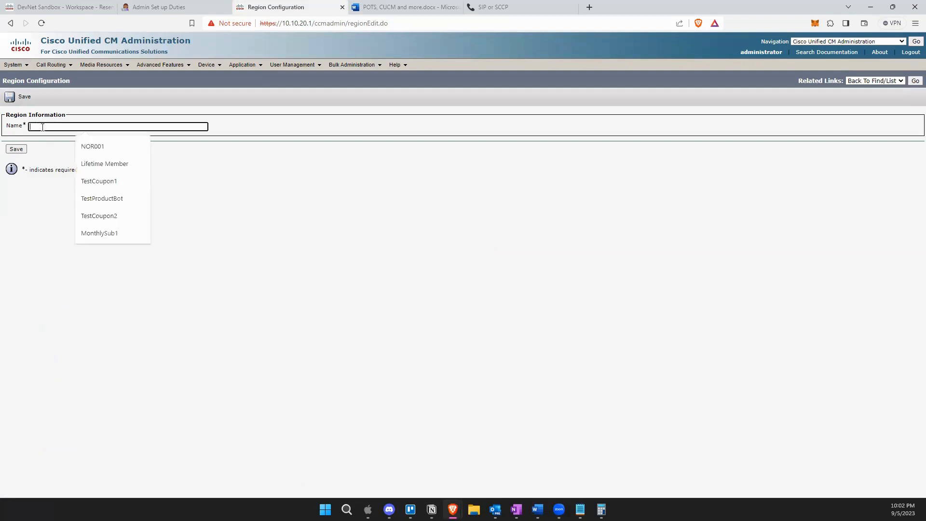
type("TX-Region")
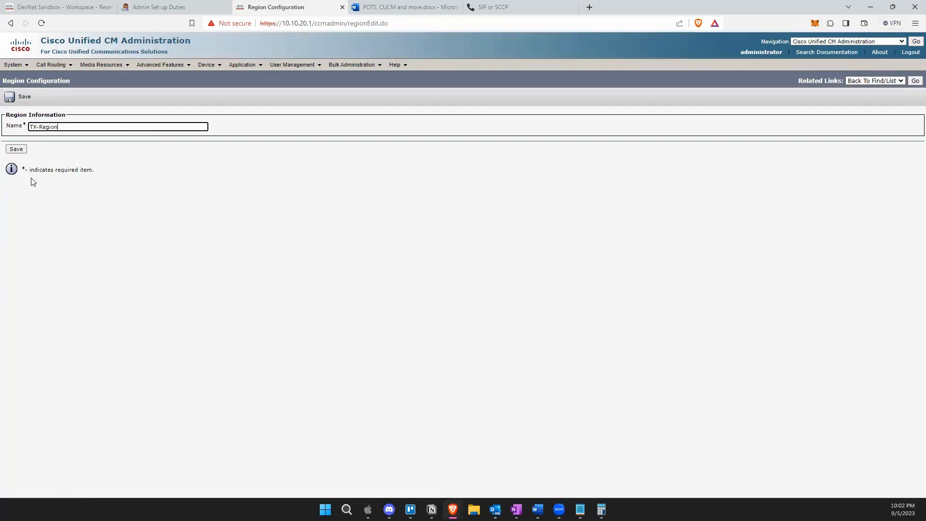
left_click(19, 150)
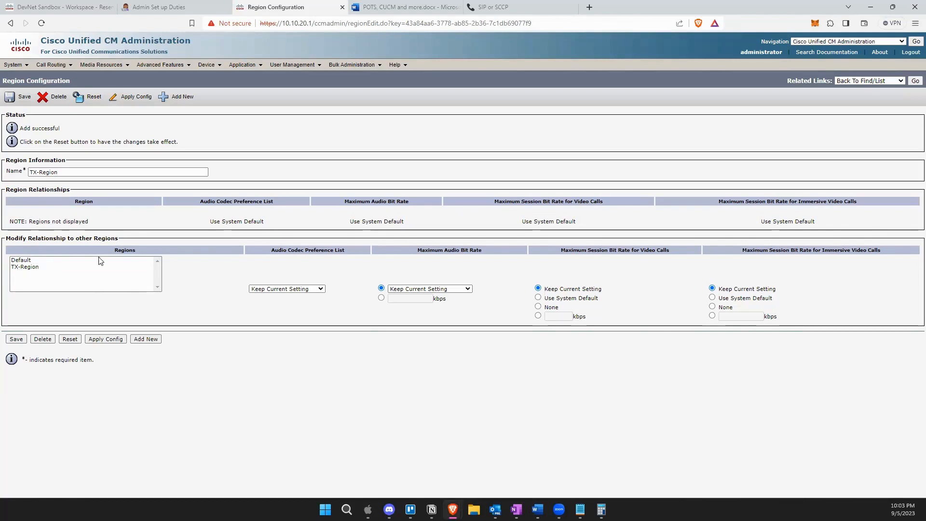
Set TX-Region to itself: system default codec, 384 kbps audio, system default video rates; save.
left_click(35, 271)
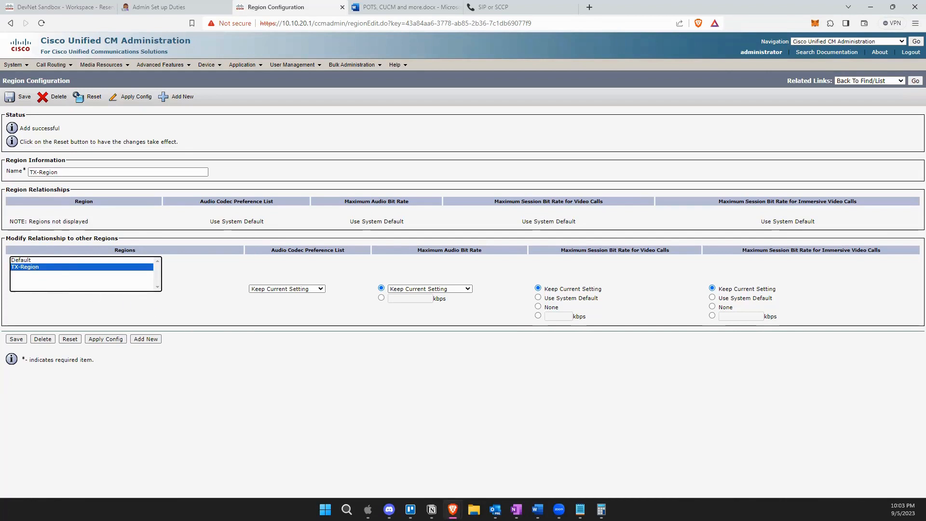
left_click(294, 289)
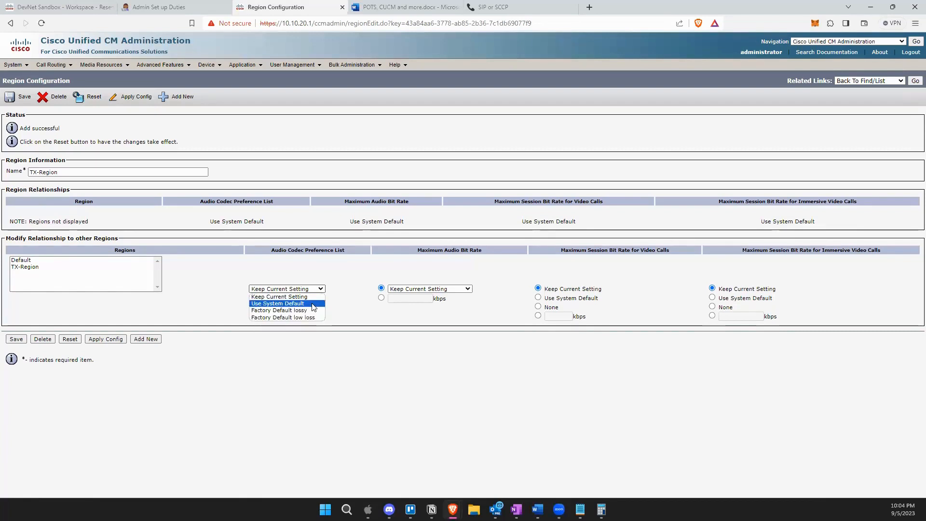
left_click(314, 304)
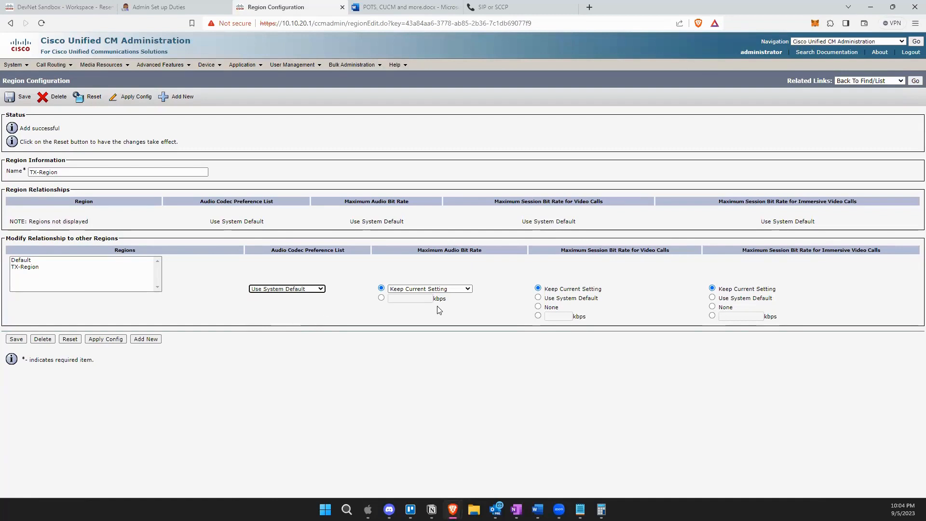
left_click(381, 298)
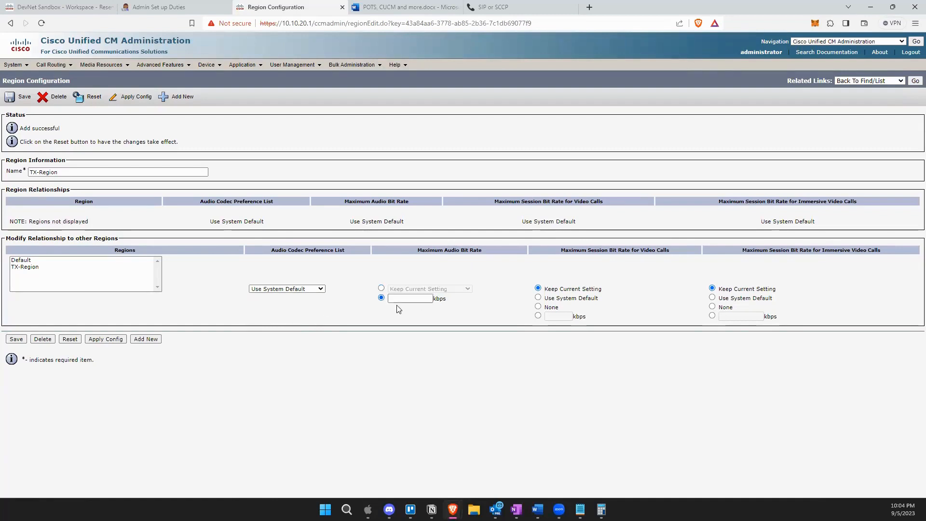
left_click(401, 299)
type("384")
left_click(539, 298)
left_click(713, 298)
left_click(17, 339)
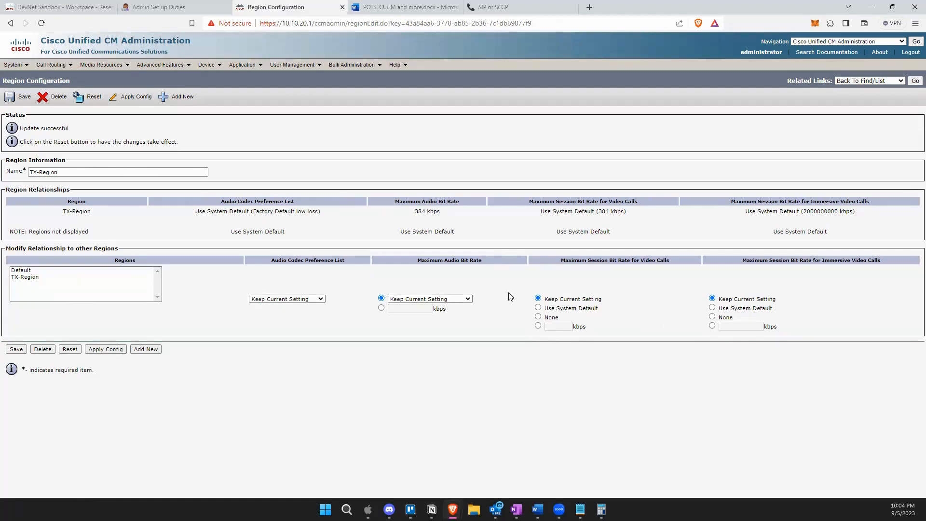
Highlight the saved TX-Region relationship row showing 384 kbps audio, then clear the highlight.
left_click_drag(57, 215, 436, 219)
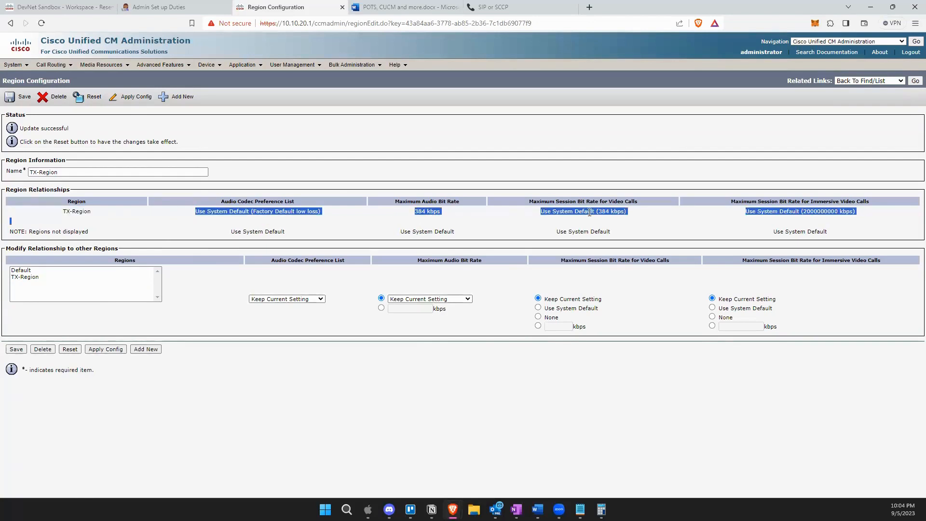
left_click(764, 210)
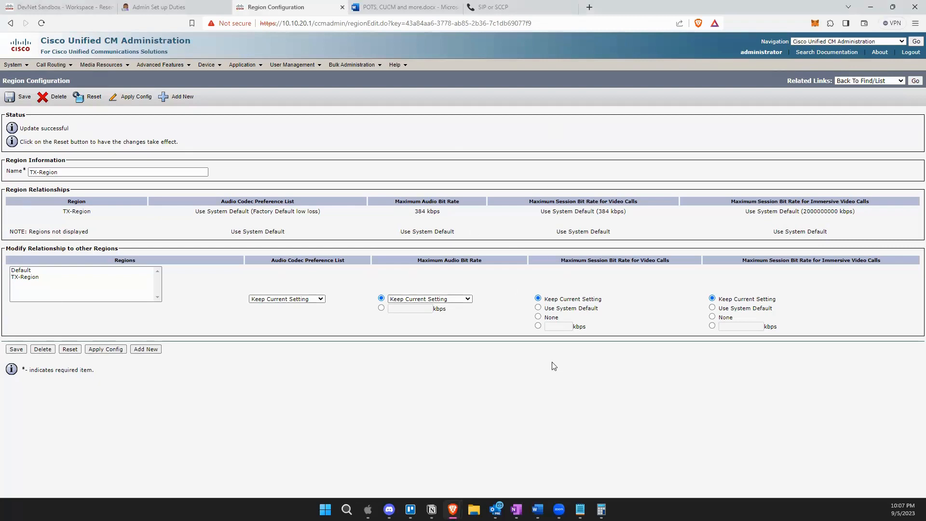
Return to the regions list, then list Date/Time Groups, showing CMLocal set to Etc/GMT.
left_click(915, 81)
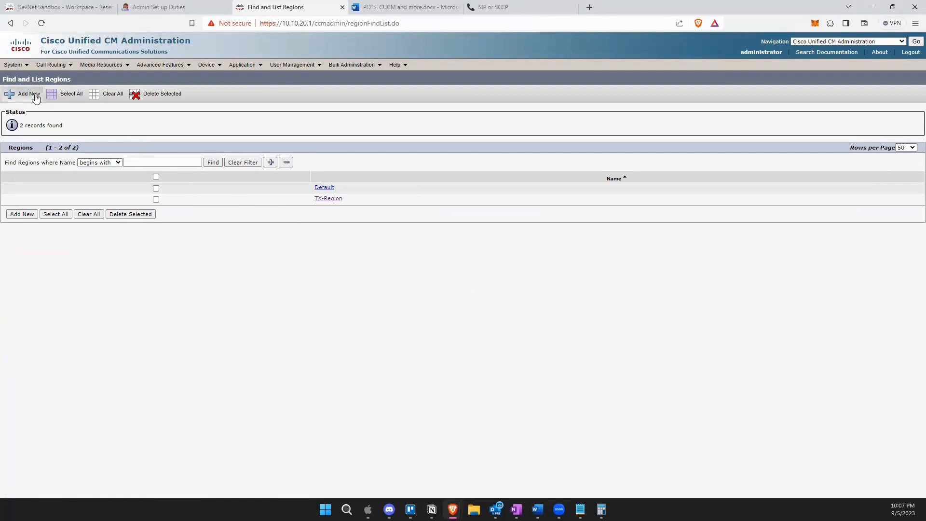
left_click(20, 71)
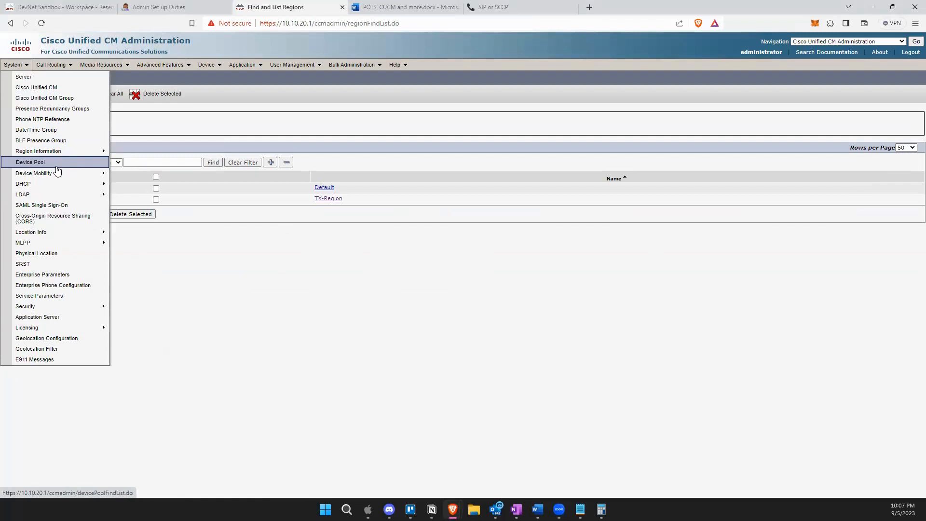
left_click(51, 131)
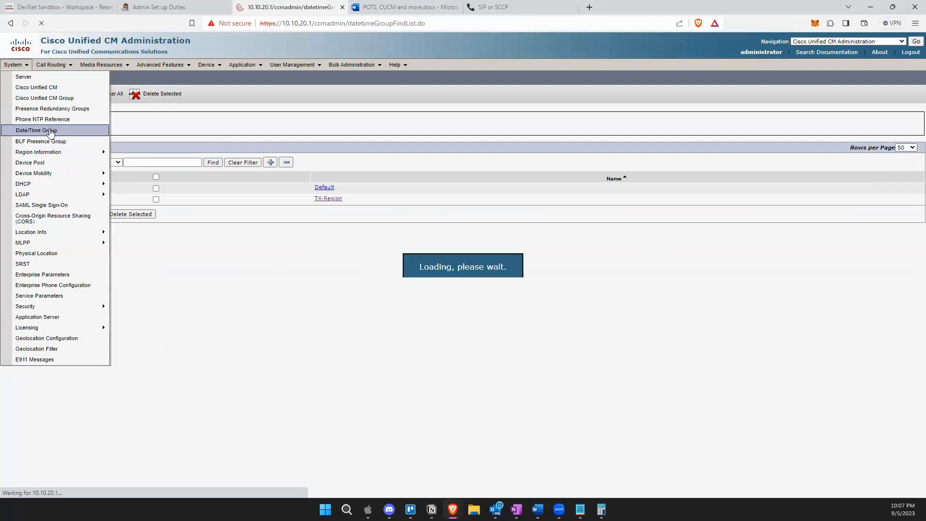
left_click(267, 129)
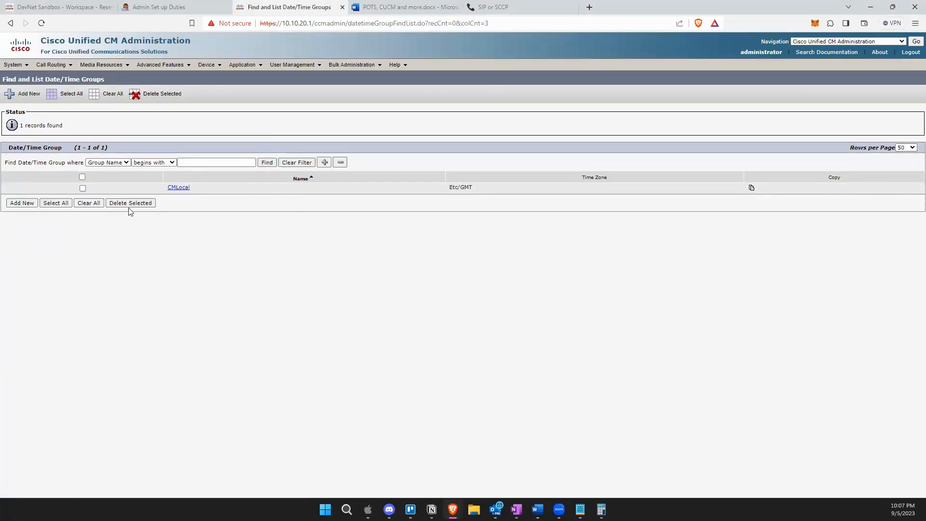
Add a new date/time group and begin typing its name, TX-Central.
left_click(17, 203)
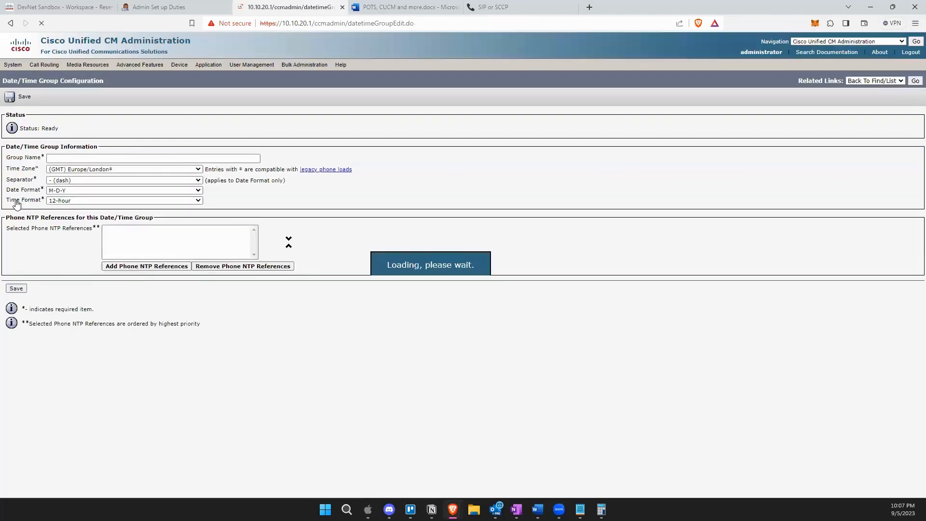
left_click(104, 160)
type("TX")
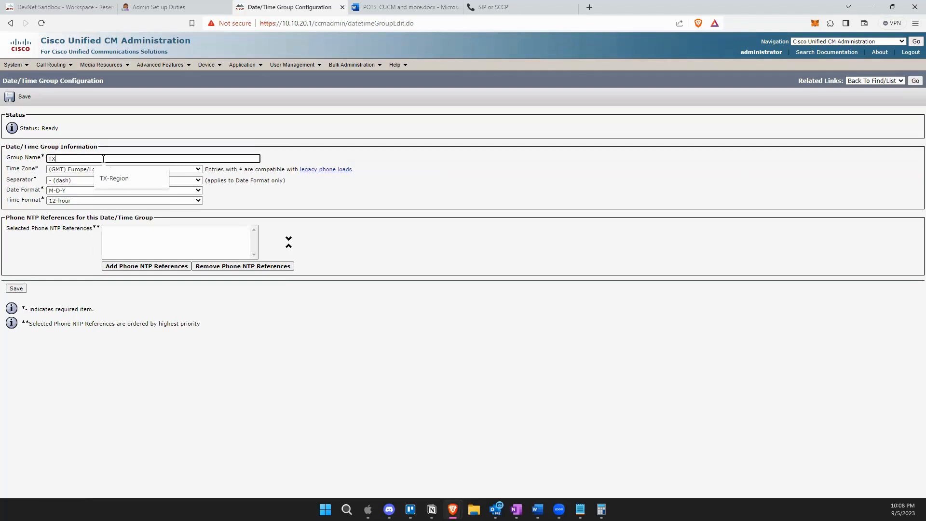
type("-Central")
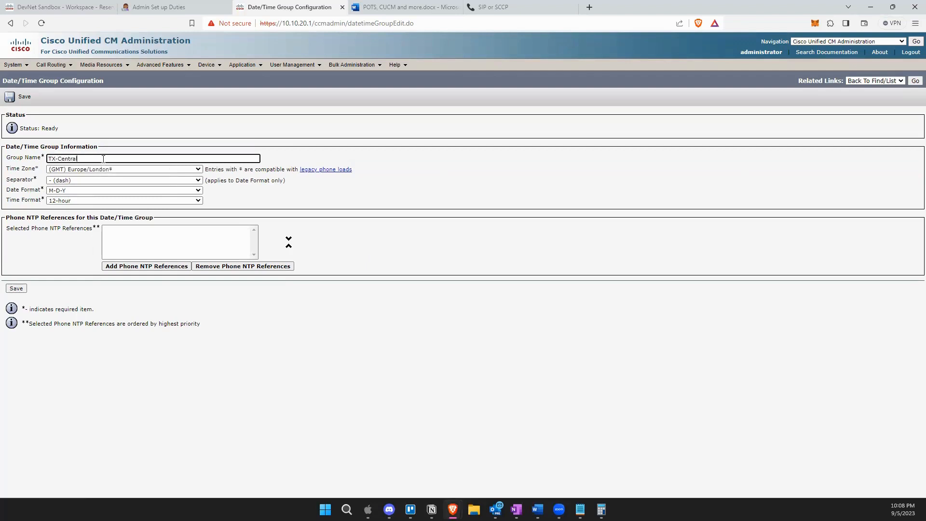
Choose (GMT-6:00) America/Chicago as TX-Central's time zone.
left_click(198, 170)
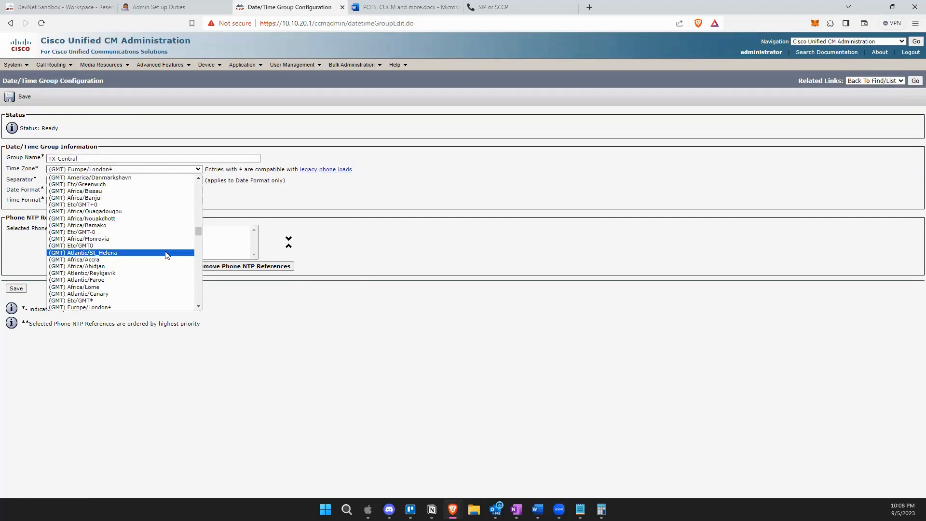
scroll(167, 255, "down", 2)
scroll(167, 255, "down", 2)
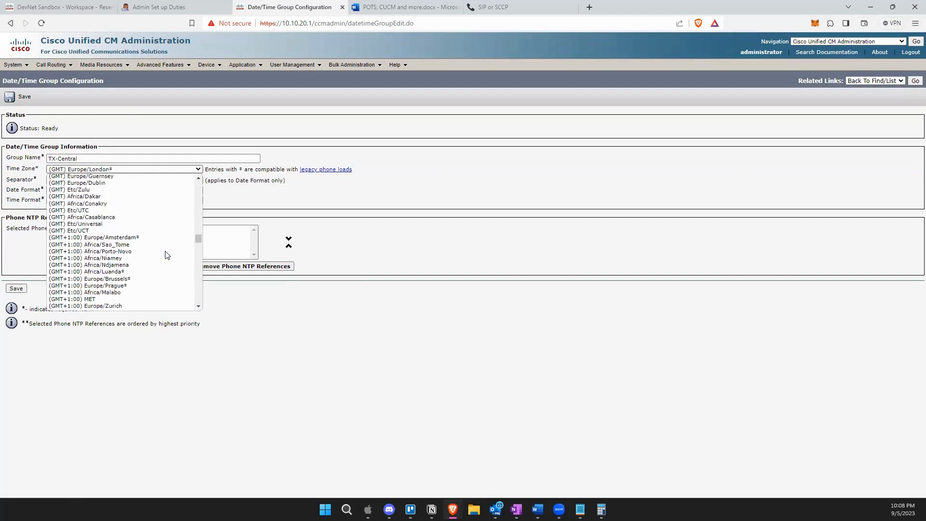
scroll(167, 256, "down", 2)
scroll(149, 248, "down", 1)
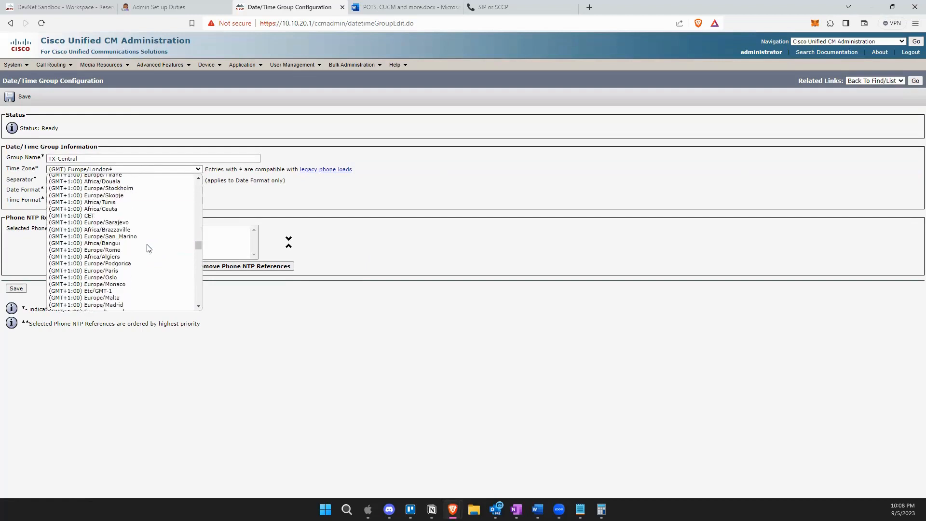
scroll(150, 248, "down", 3)
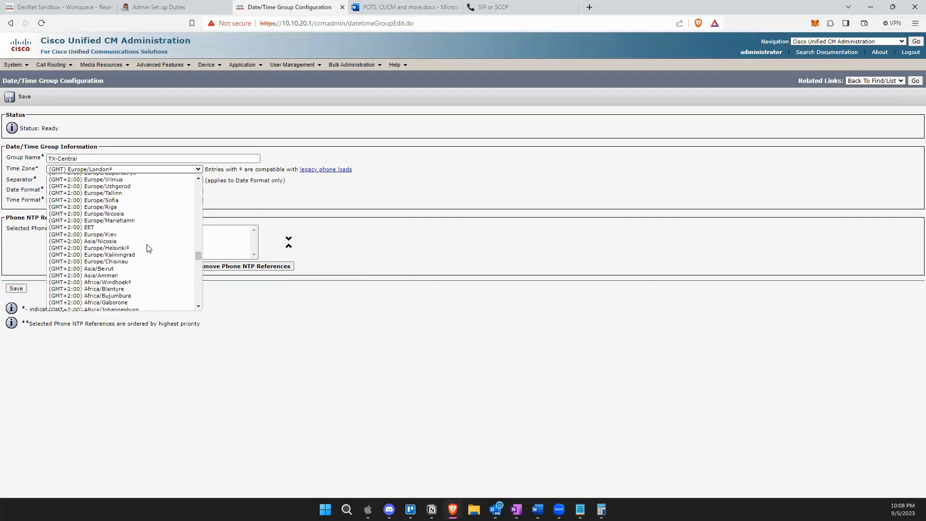
scroll(149, 248, "down", 4)
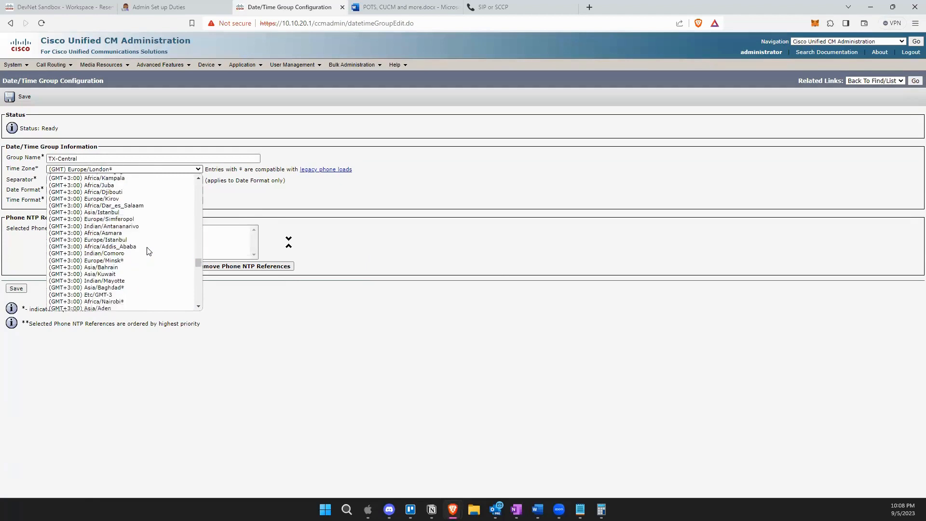
scroll(149, 251, "down", 12)
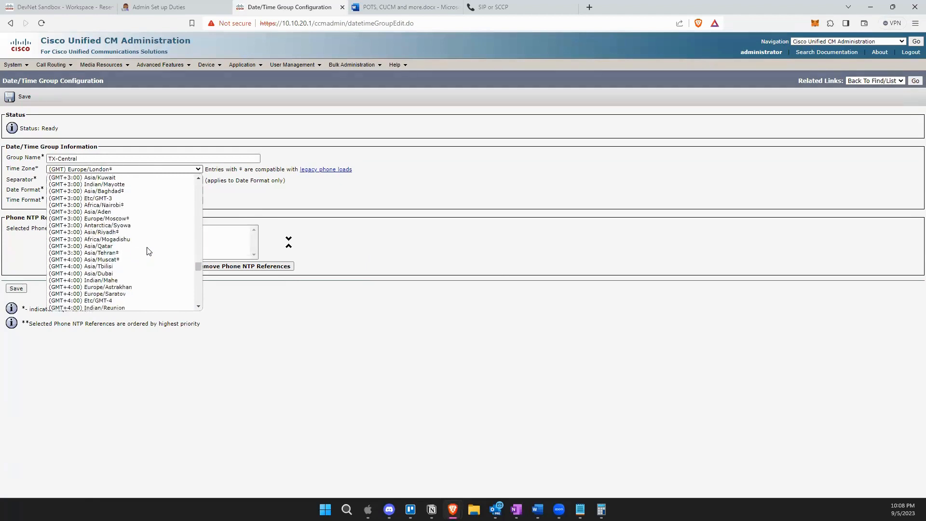
scroll(149, 251, "down", 15)
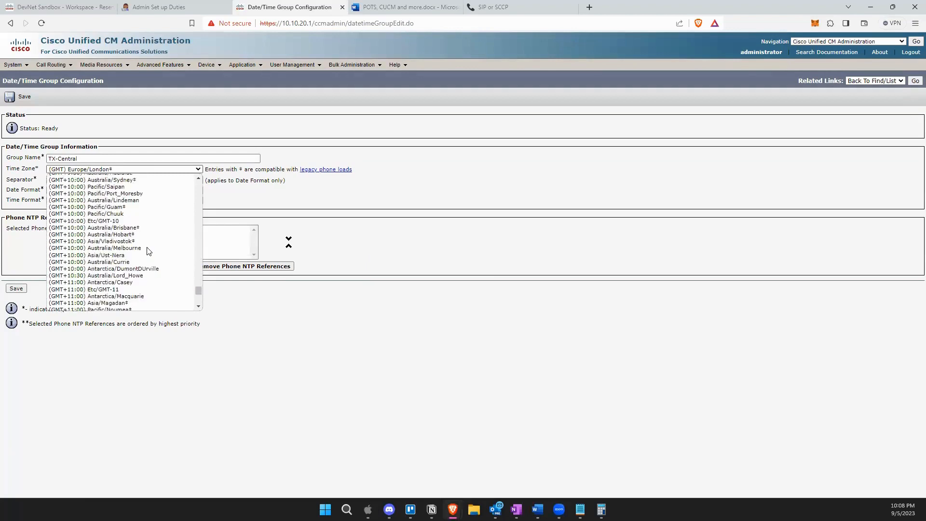
scroll(151, 255, "up", 20)
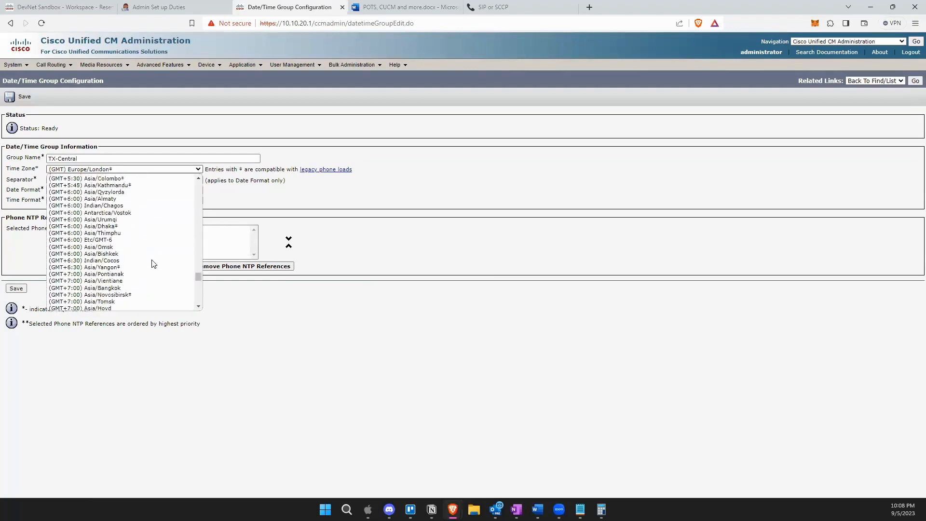
scroll(153, 264, "down", 15)
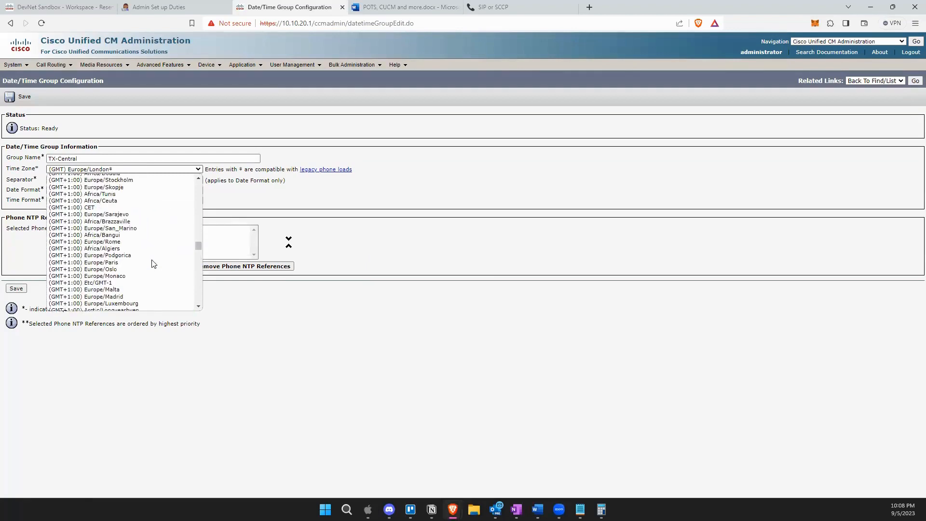
scroll(153, 264, "down", 15)
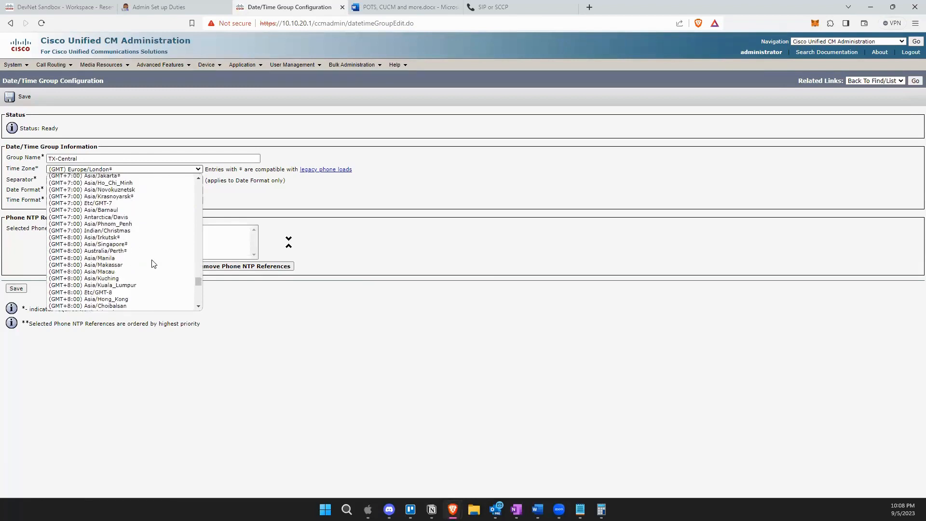
scroll(154, 264, "down", 5)
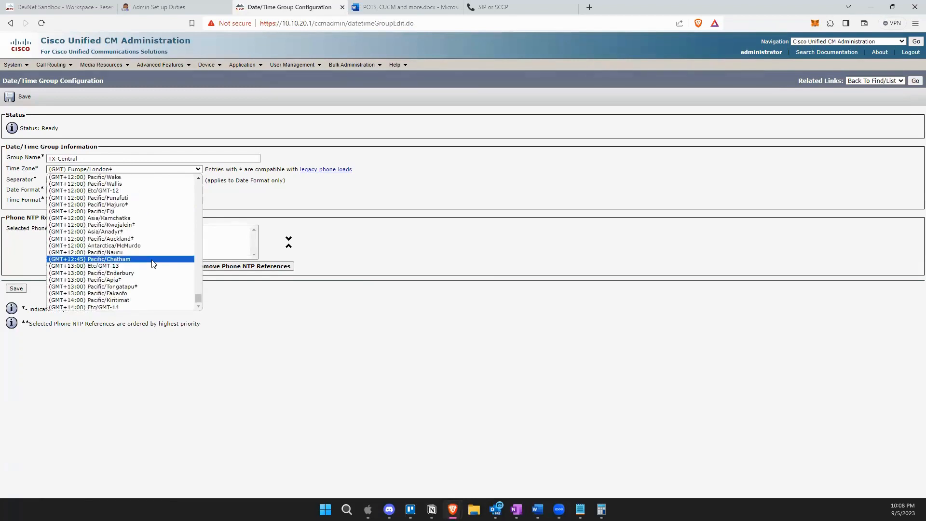
scroll(154, 264, "up", 5)
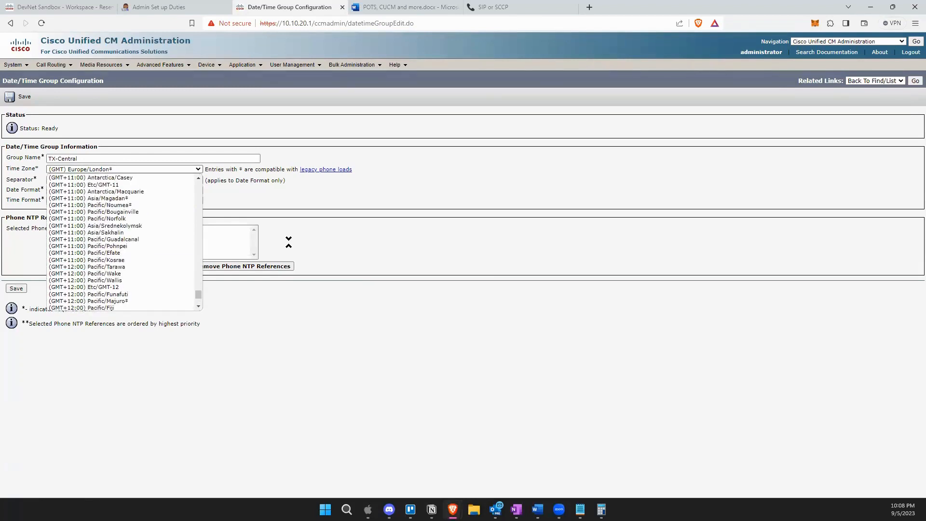
key("alt+Tab")
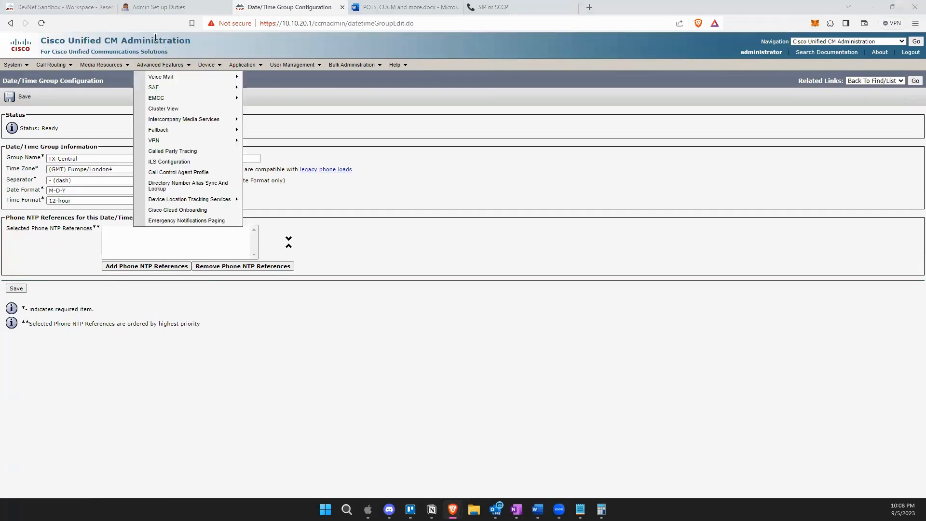
left_click(137, 171)
scroll(147, 207, "up", 6)
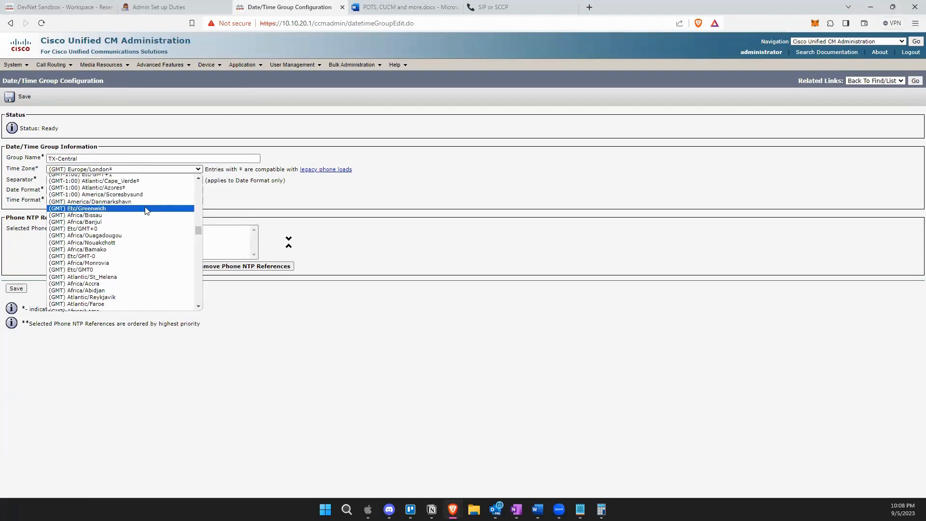
scroll(147, 211, "up", 5)
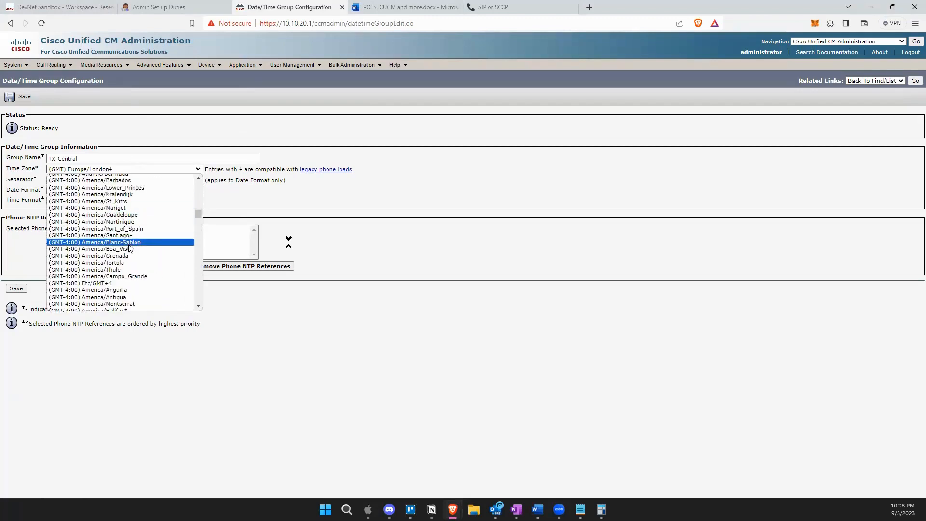
scroll(156, 207, "up", 6)
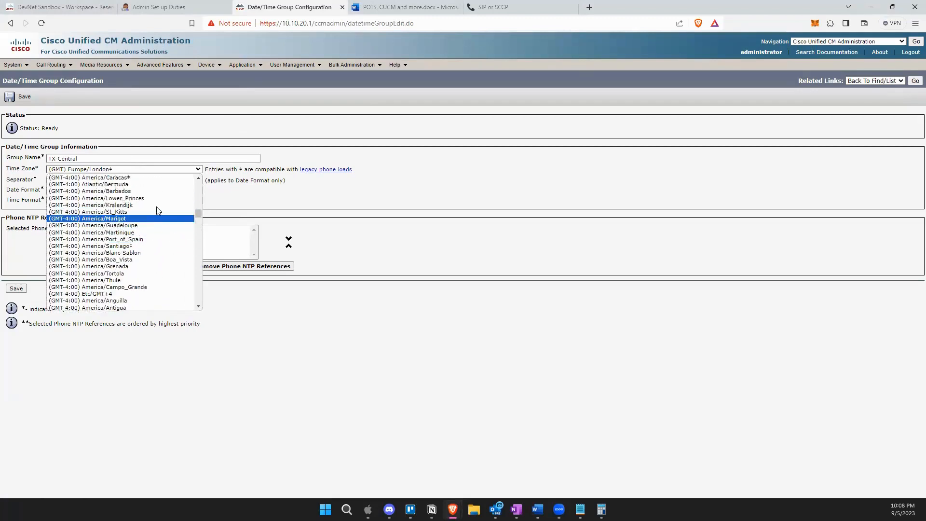
scroll(157, 215, "up", 6)
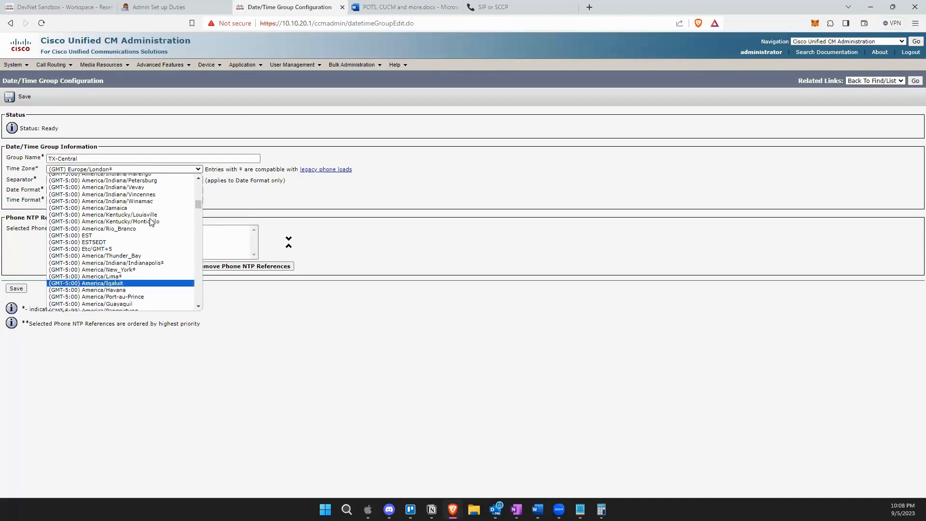
scroll(145, 264, "up", 2)
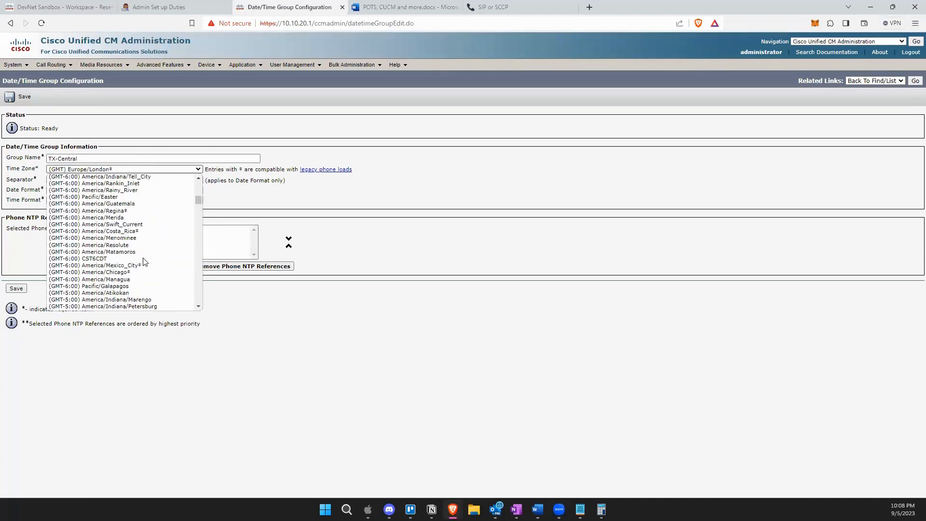
scroll(145, 266, "down", 2)
scroll(145, 266, "up", 5)
scroll(143, 240, "up", 20)
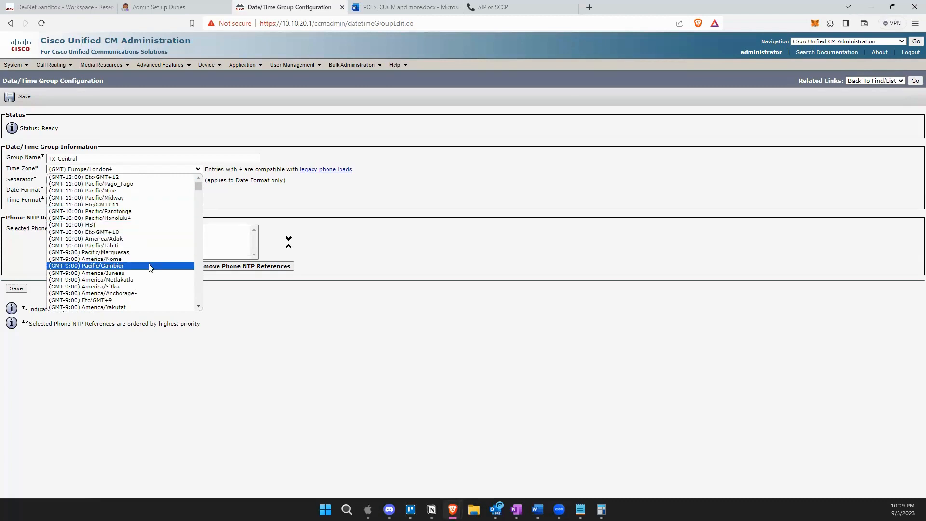
scroll(150, 268, "down", 5)
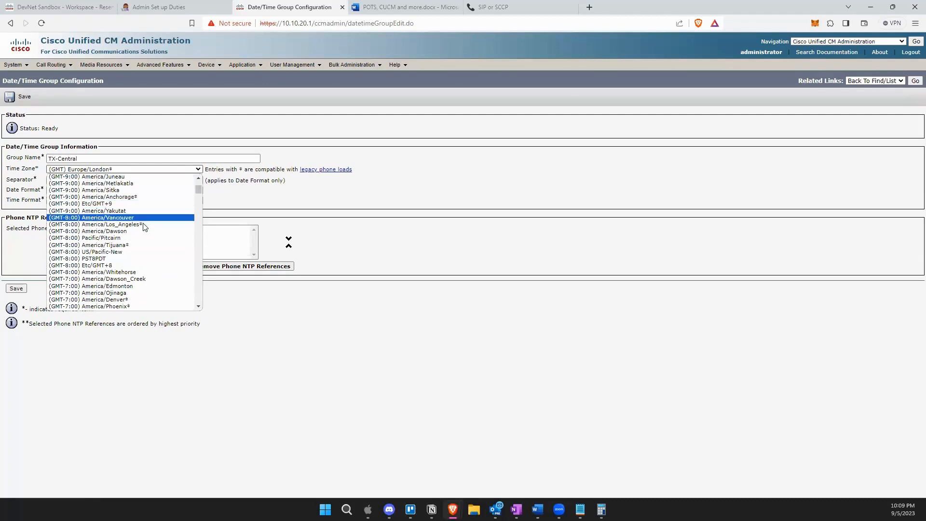
scroll(146, 227, "down", 3)
scroll(144, 231, "up", 3)
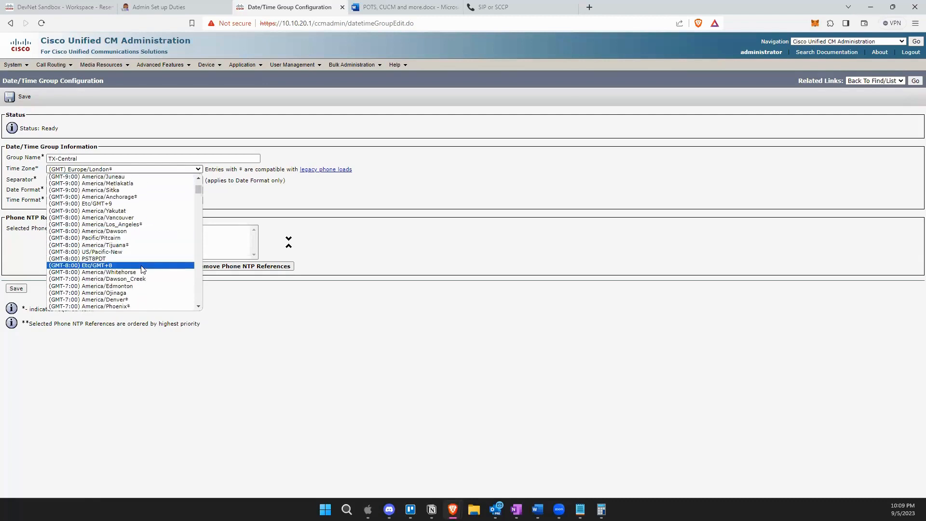
scroll(148, 248, "down", 5)
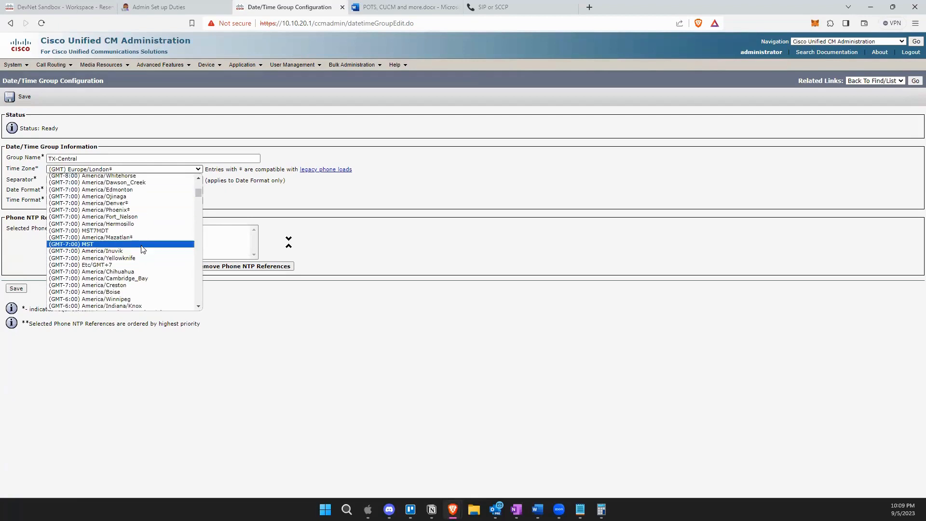
scroll(144, 249, "down", 5)
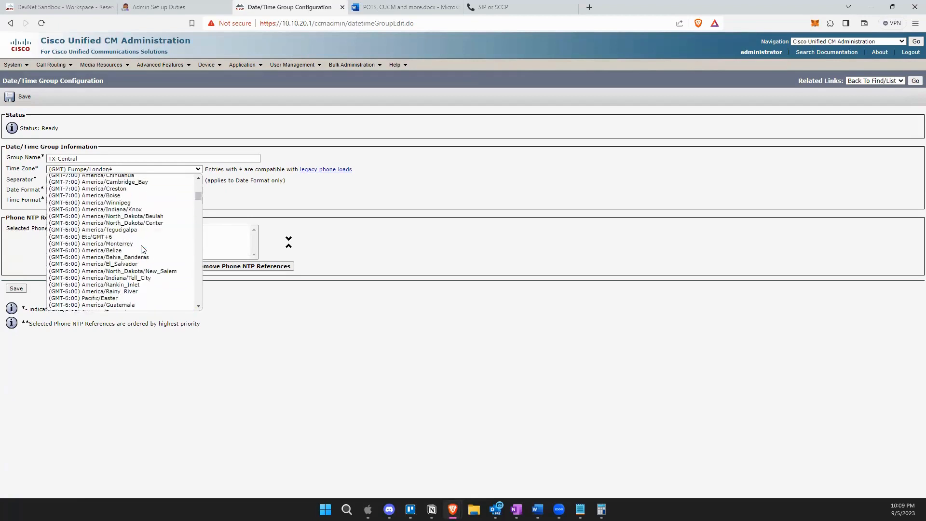
scroll(144, 249, "down", 5)
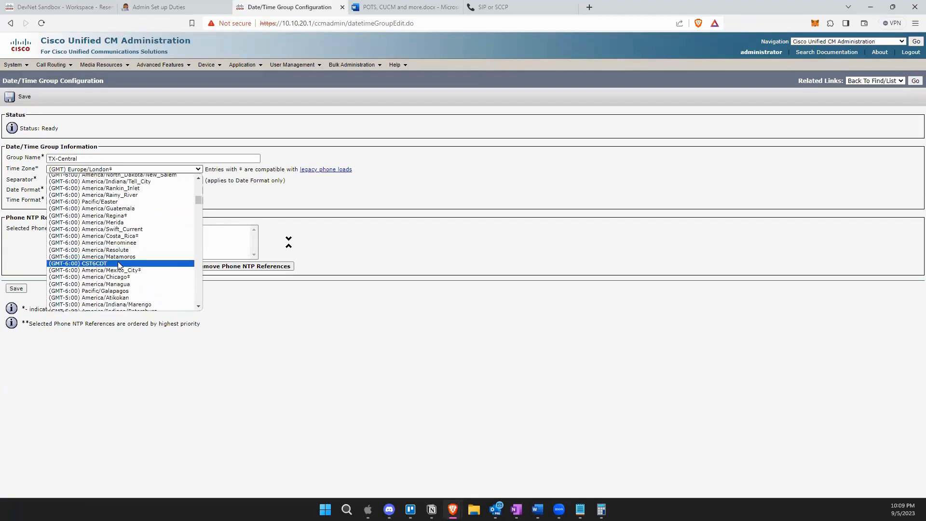
left_click(143, 278)
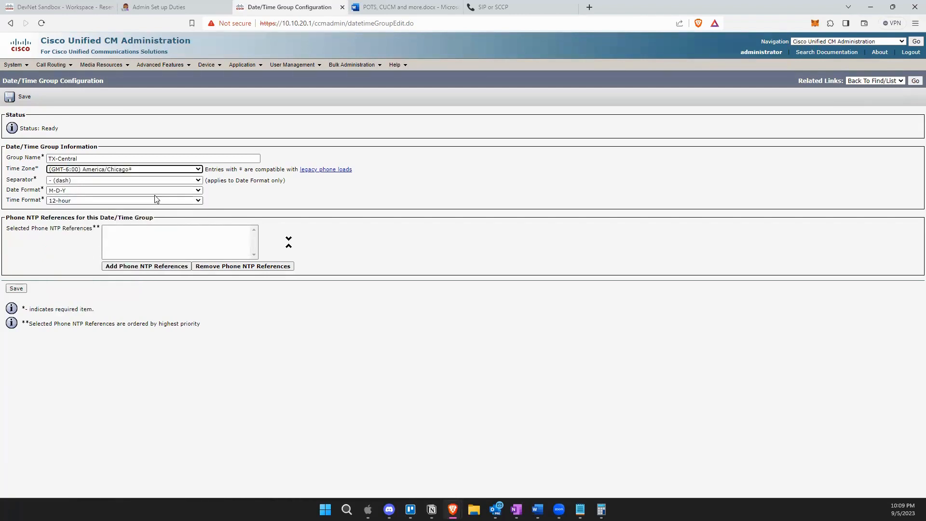
left_click(159, 170)
scroll(154, 217, "down", 5)
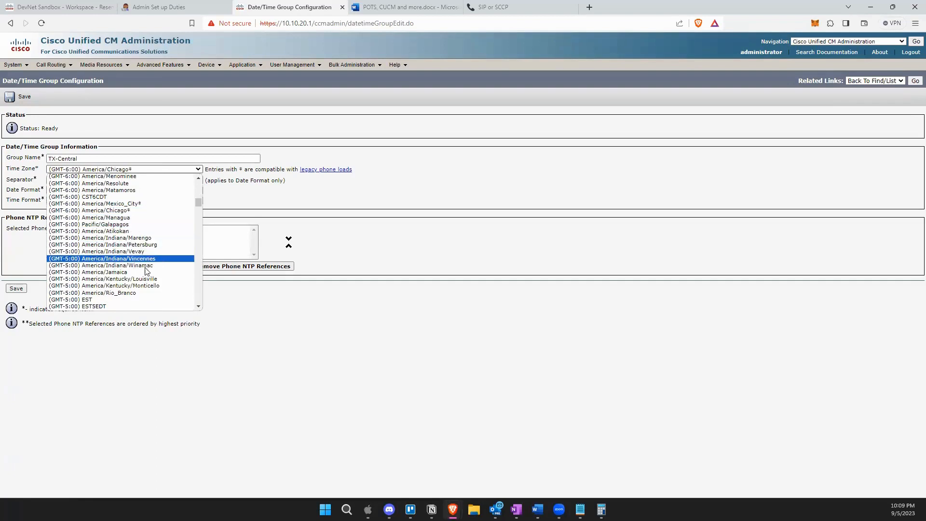
scroll(144, 264, "down", 5)
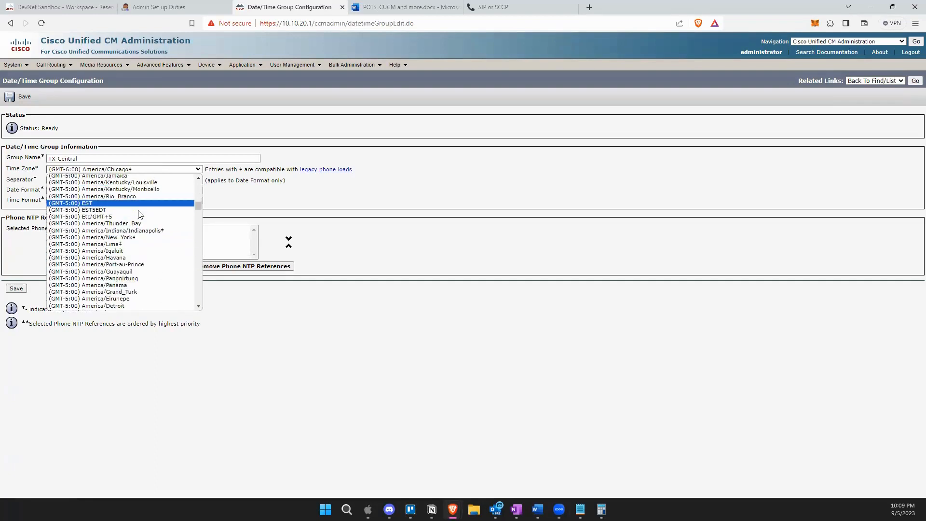
scroll(142, 242, "down", 5)
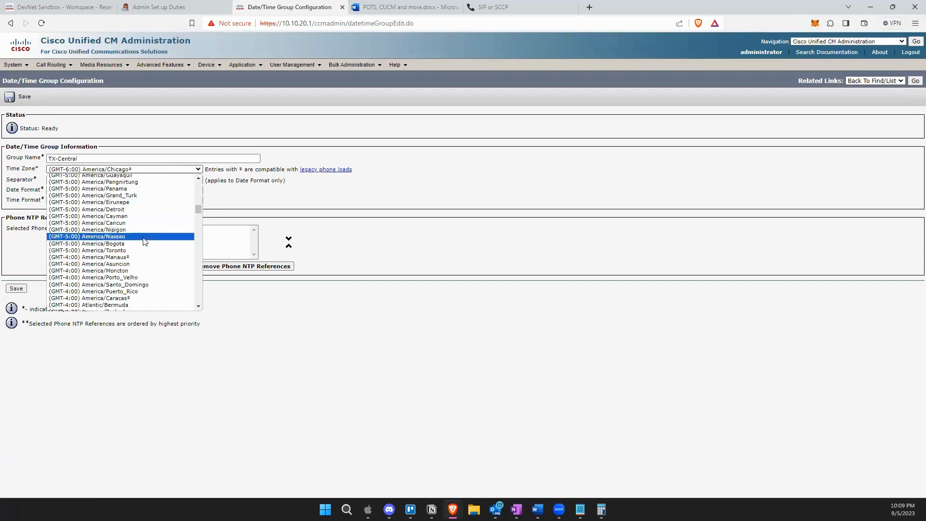
scroll(145, 239, "down", 5)
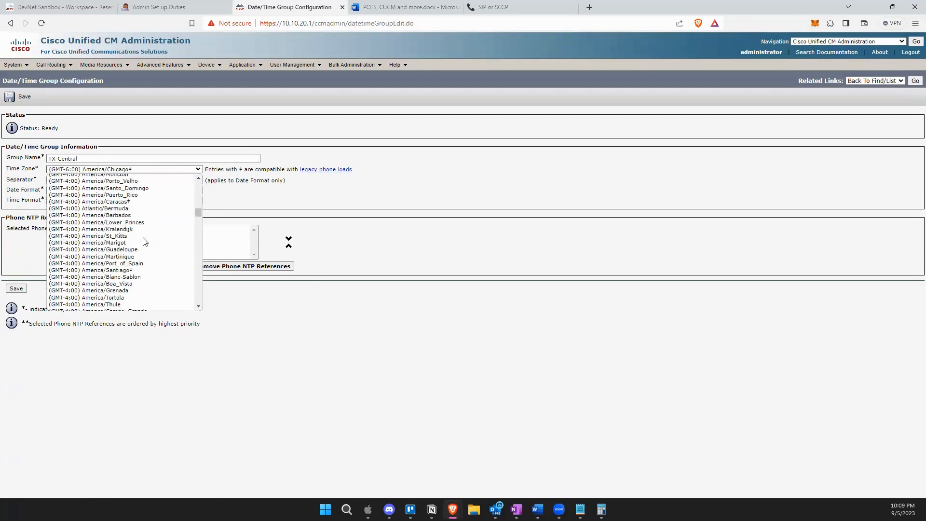
scroll(145, 241, "down", 2)
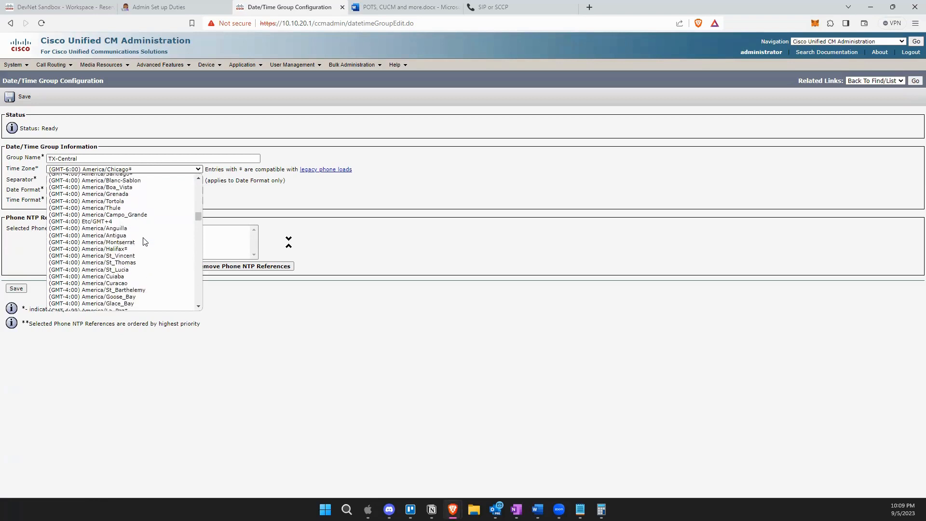
scroll(144, 241, "down", 2)
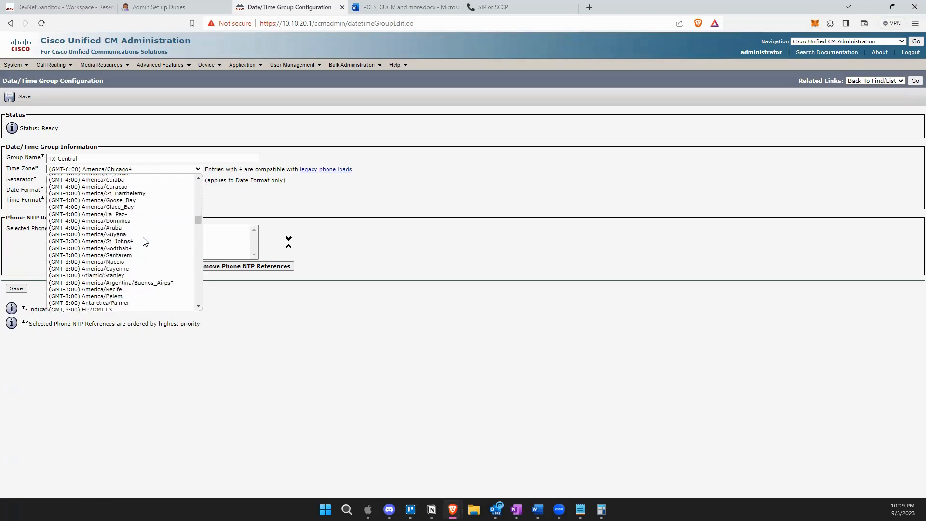
scroll(145, 242, "down", 2)
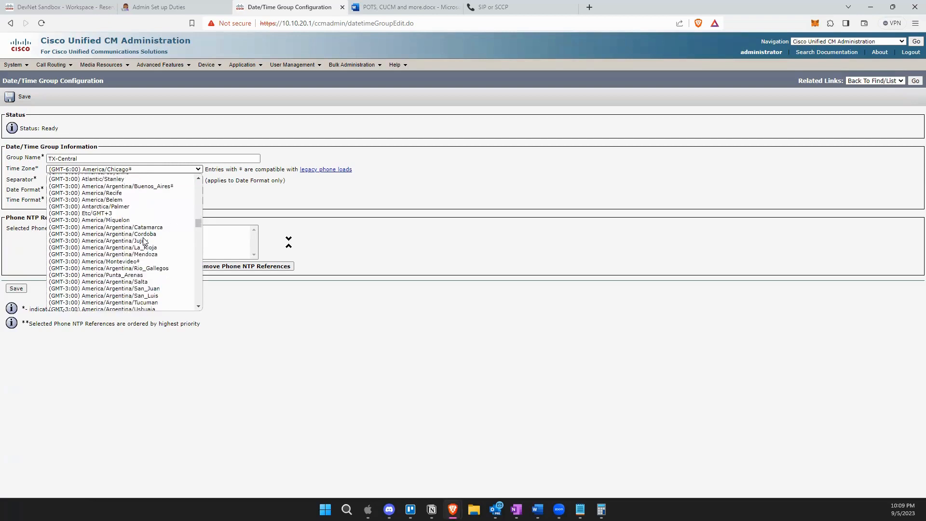
scroll(143, 238, "down", 2)
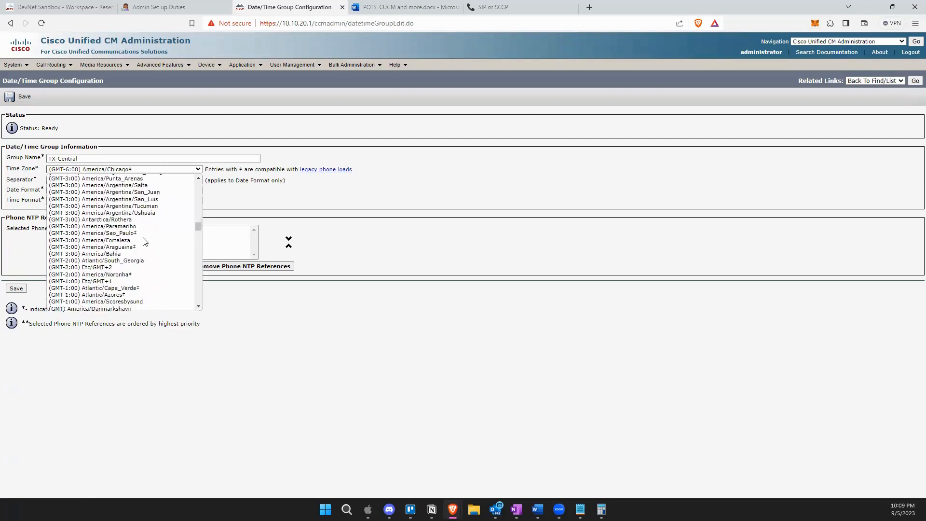
scroll(145, 241, "down", 2)
scroll(145, 241, "down", 2)
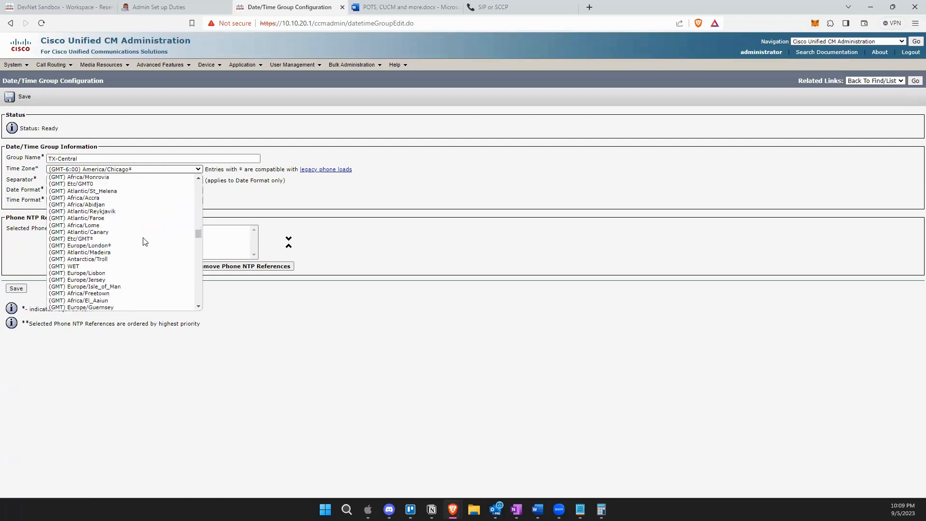
scroll(145, 241, "down", 2)
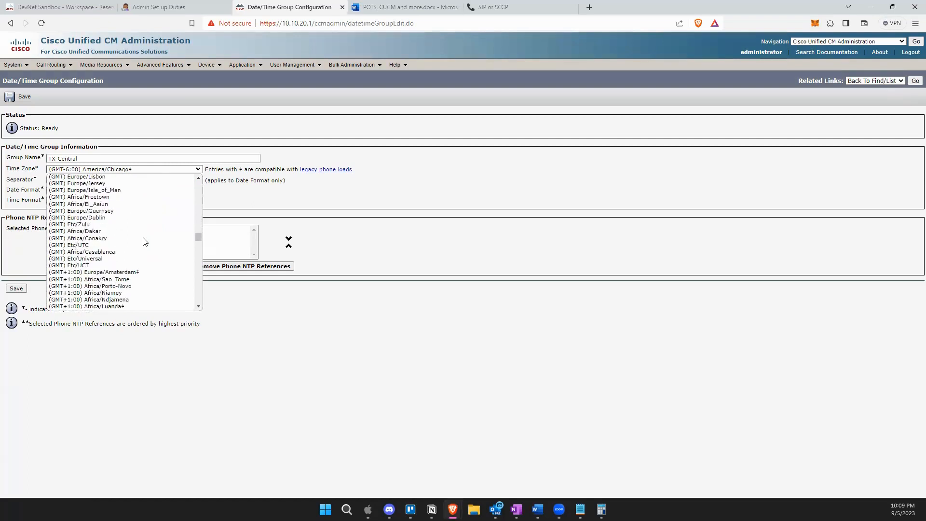
scroll(146, 242, "down", 2)
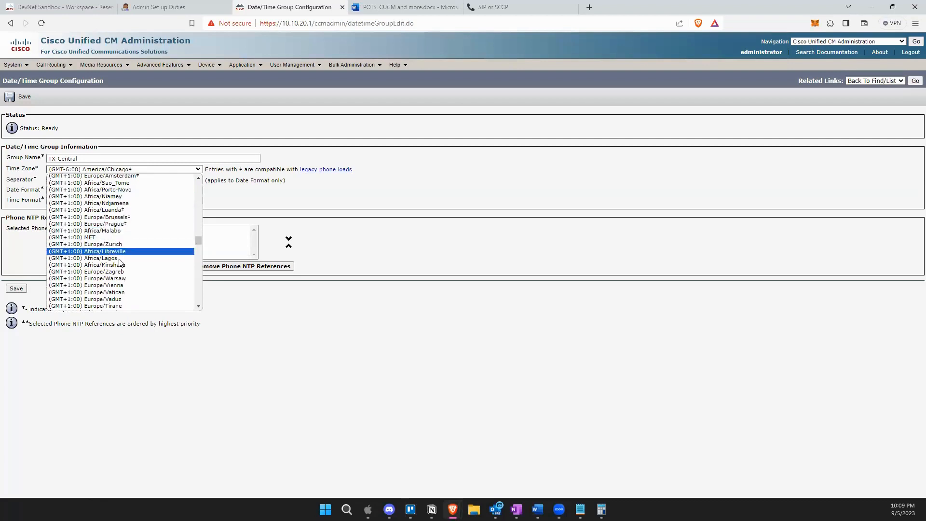
scroll(120, 263, "down", 2)
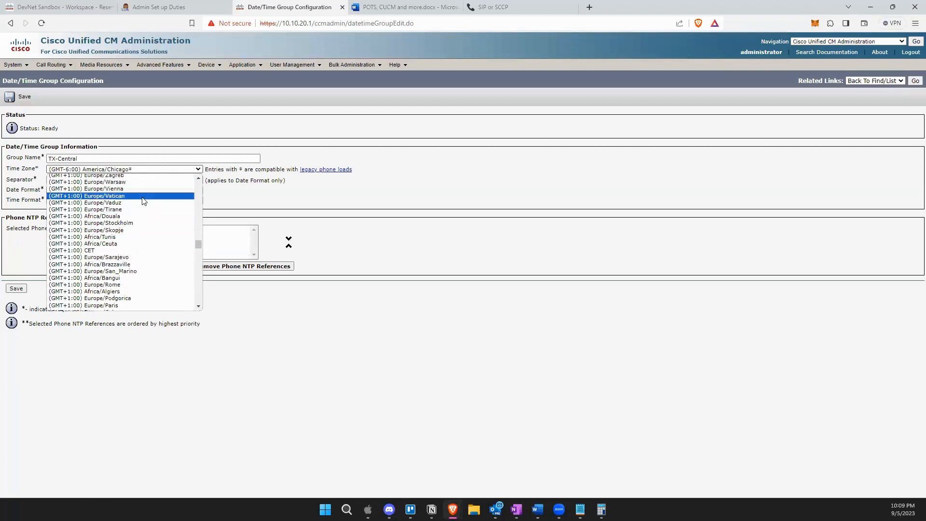
scroll(123, 263, "down", 3)
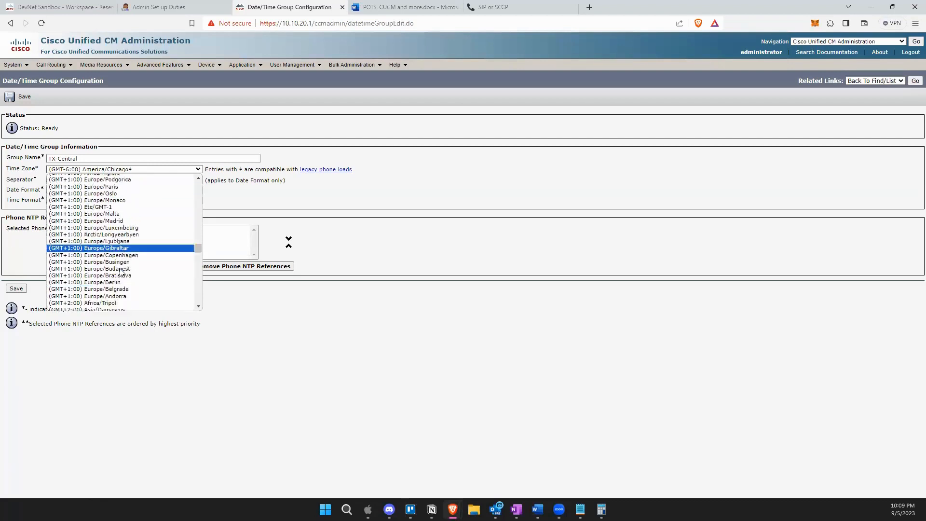
scroll(120, 273, "down", 4)
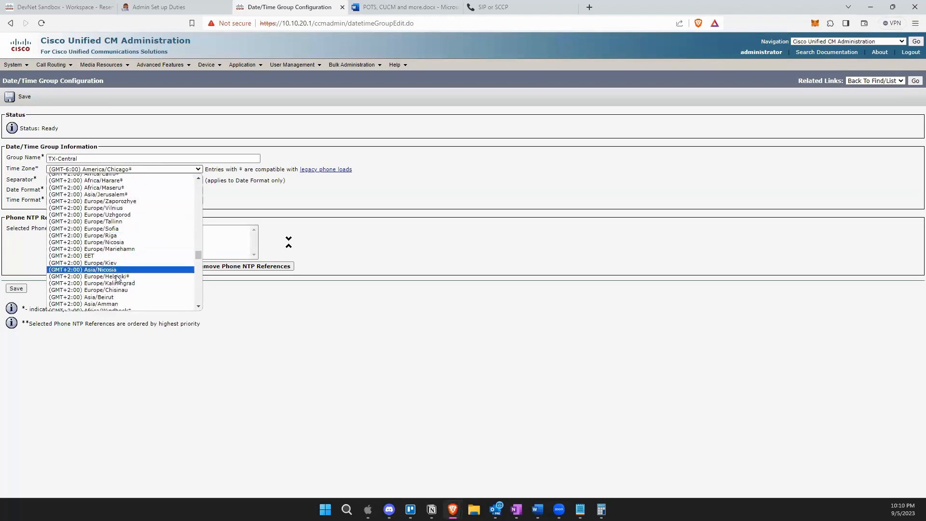
scroll(117, 279, "down", 3)
scroll(117, 279, "down", 3)
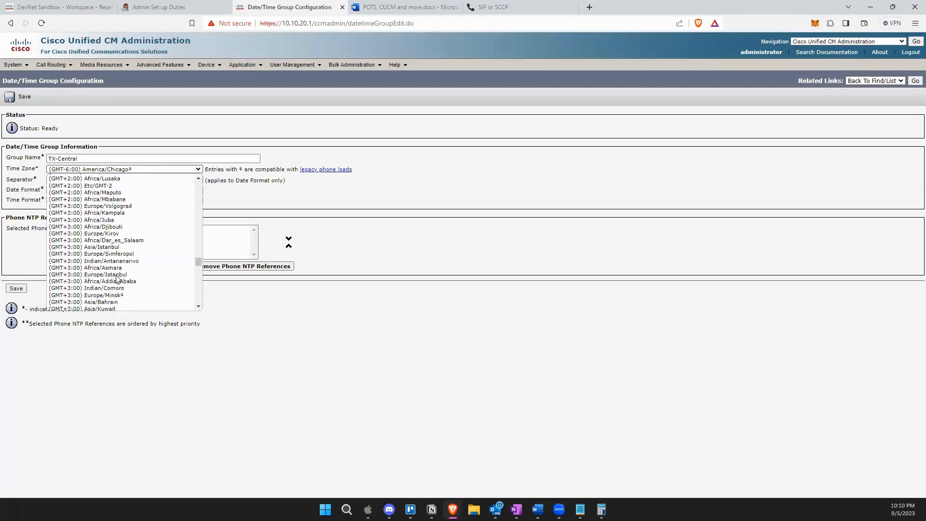
scroll(137, 263, "down", 3)
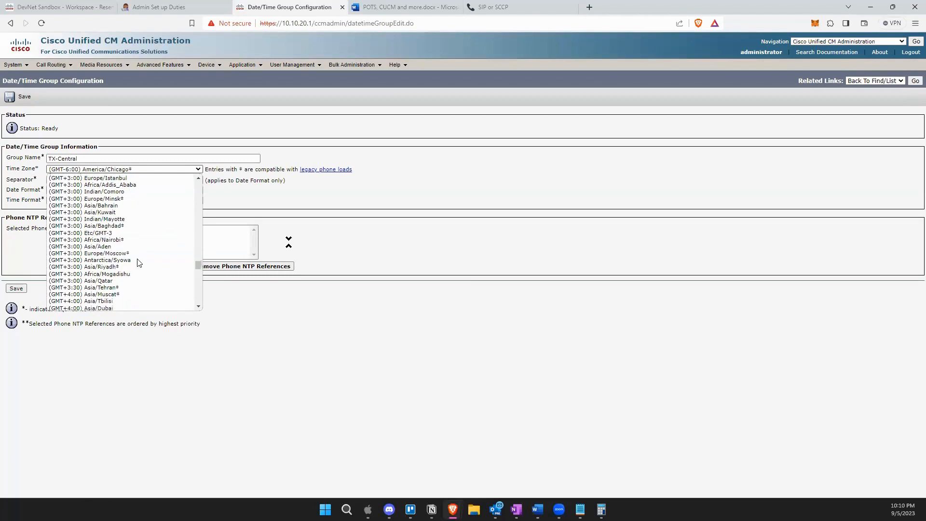
scroll(140, 263, "down", 9)
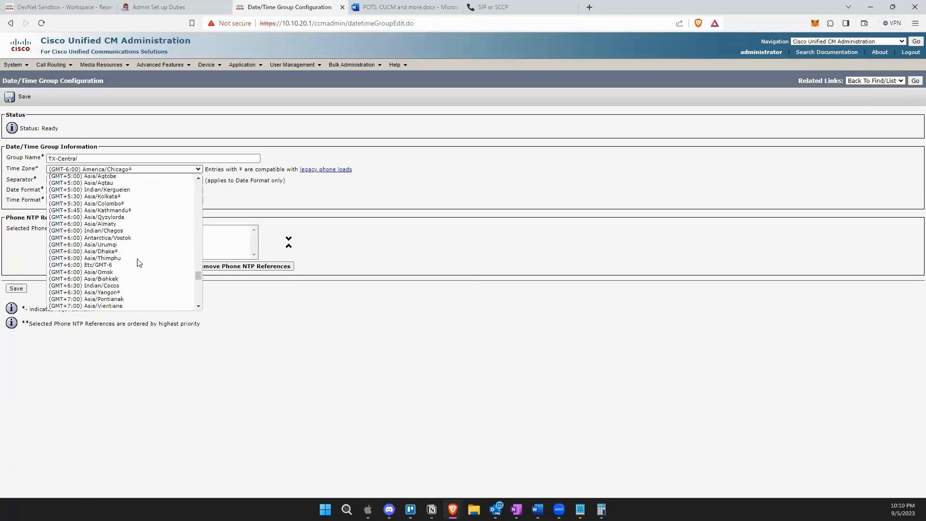
scroll(140, 263, "down", 3)
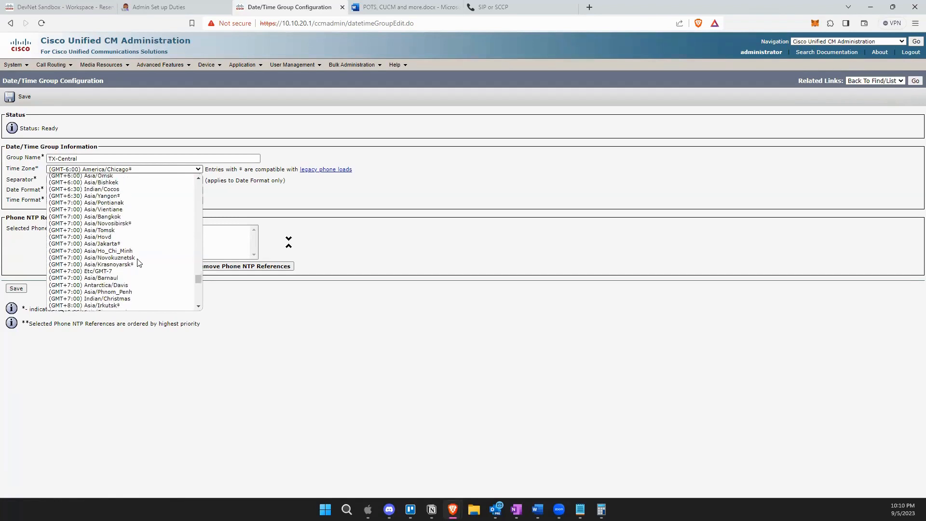
scroll(140, 263, "down", 6)
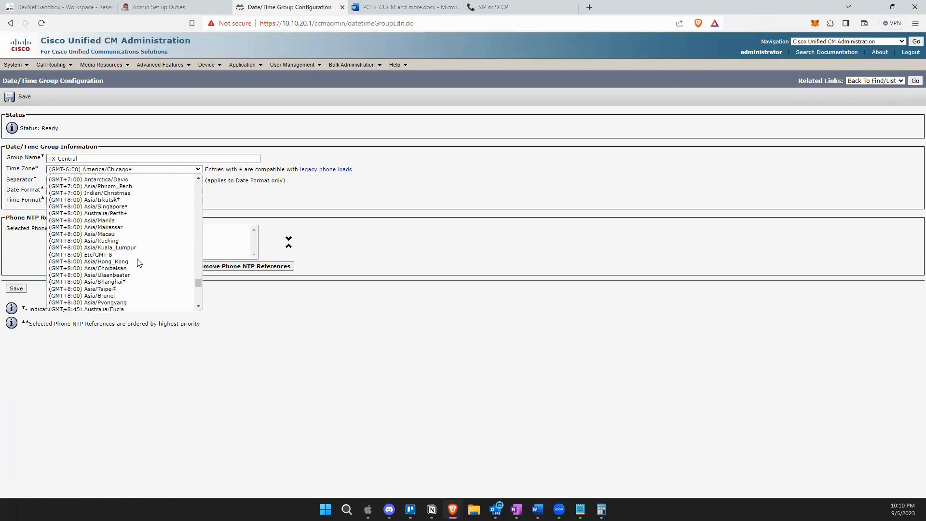
scroll(140, 262, "down", 6)
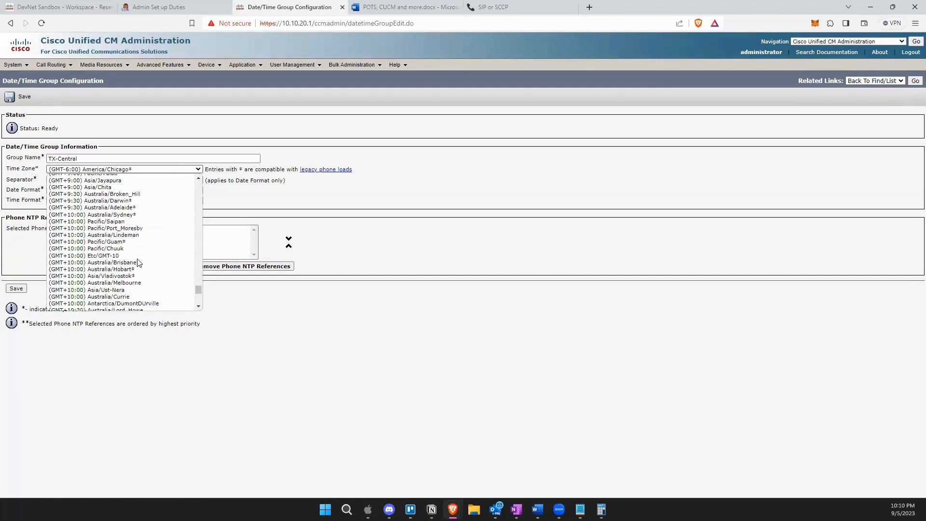
scroll(139, 263, "down", 3)
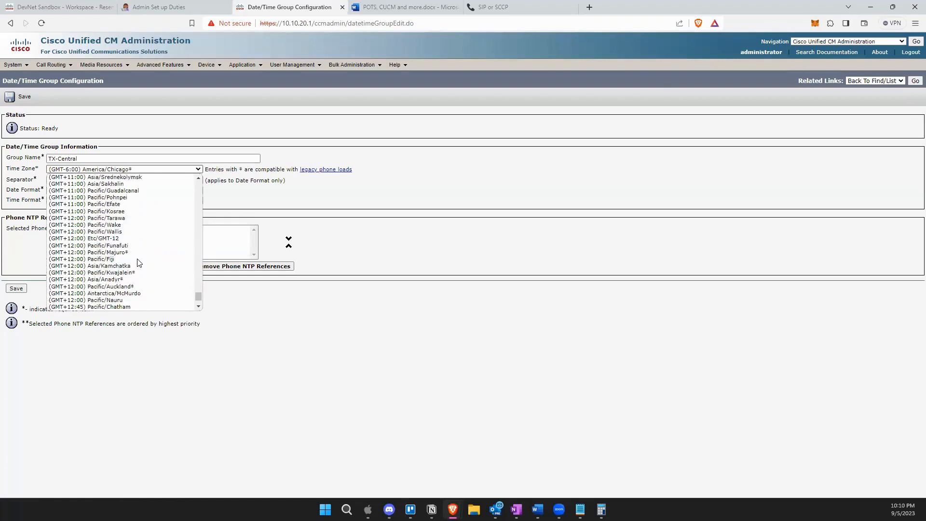
scroll(139, 263, "down", 3)
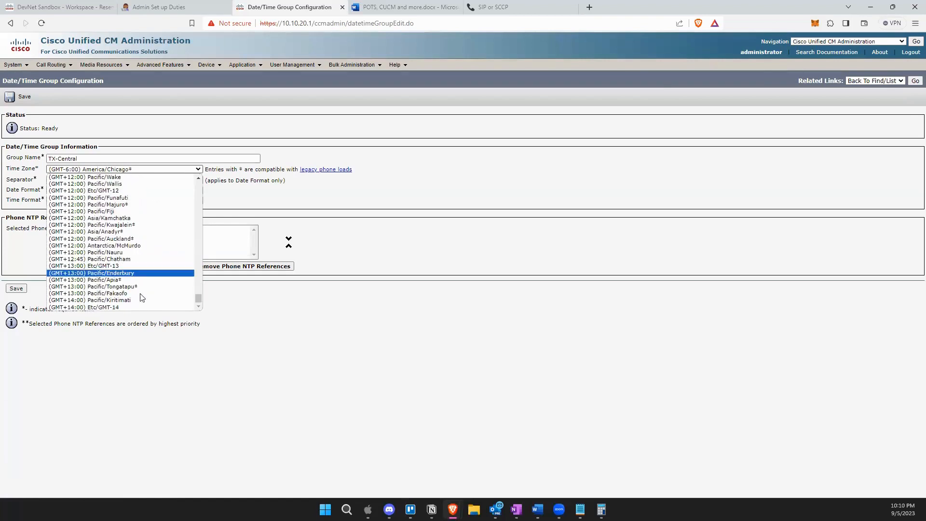
left_click(139, 347)
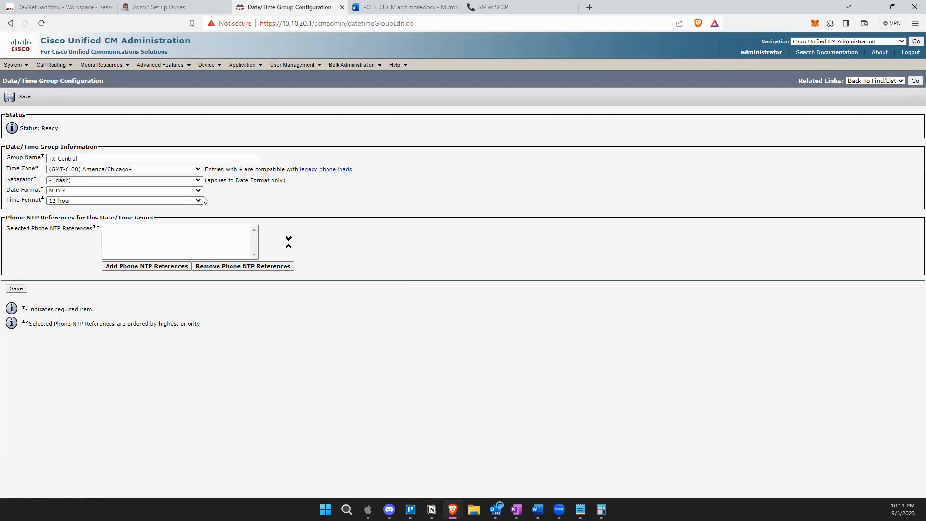
left_click(175, 190)
left_click(175, 190)
left_click(87, 190)
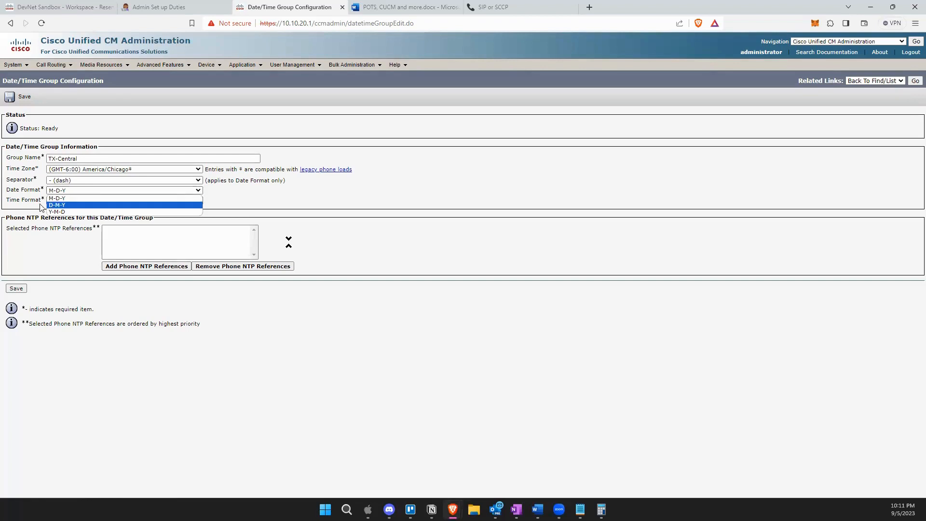
left_click(260, 202)
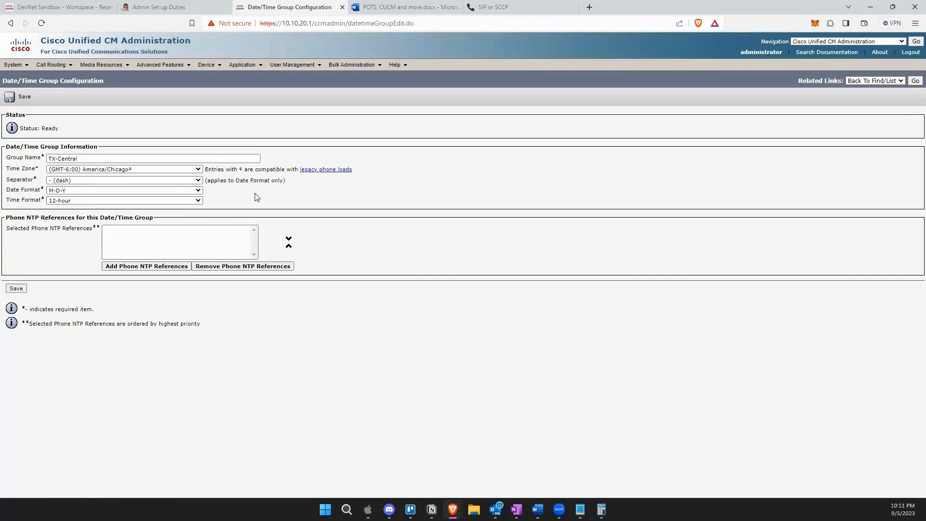
left_click(127, 191)
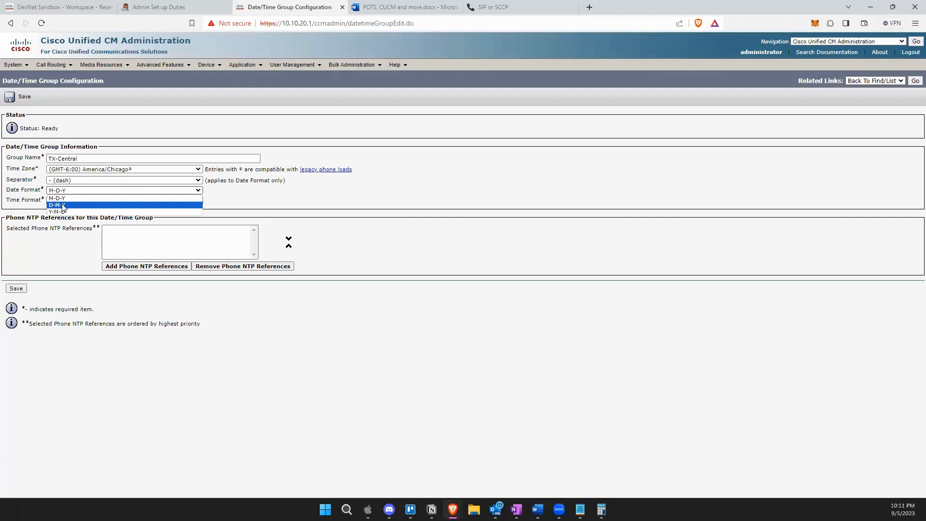
left_click(278, 201)
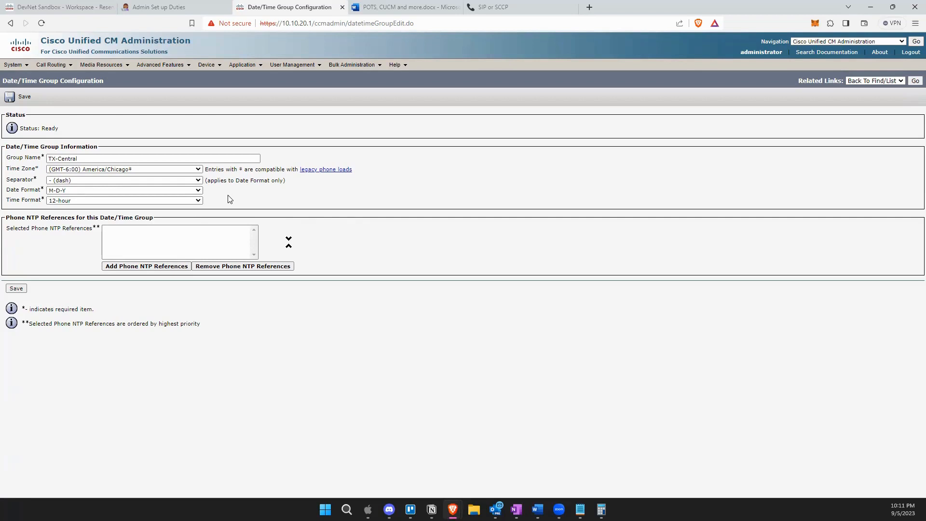
left_click(60, 191)
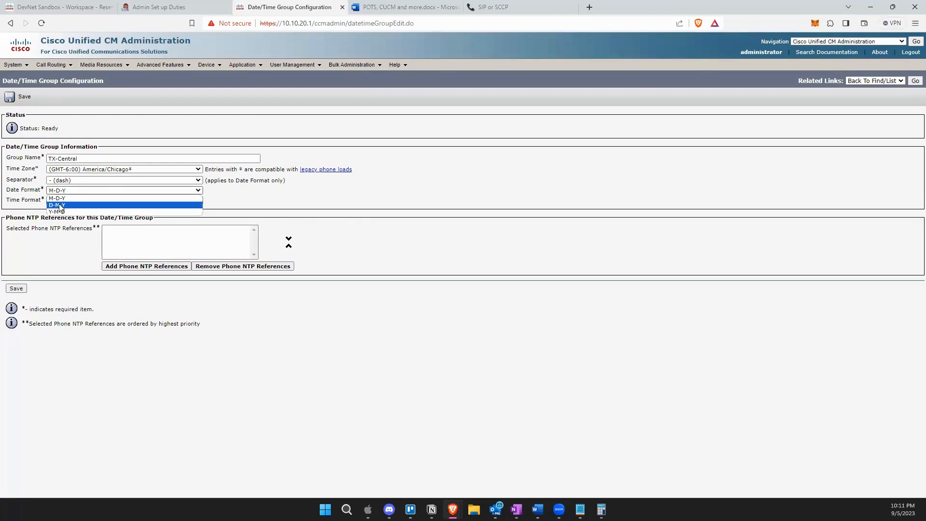
left_click(228, 193)
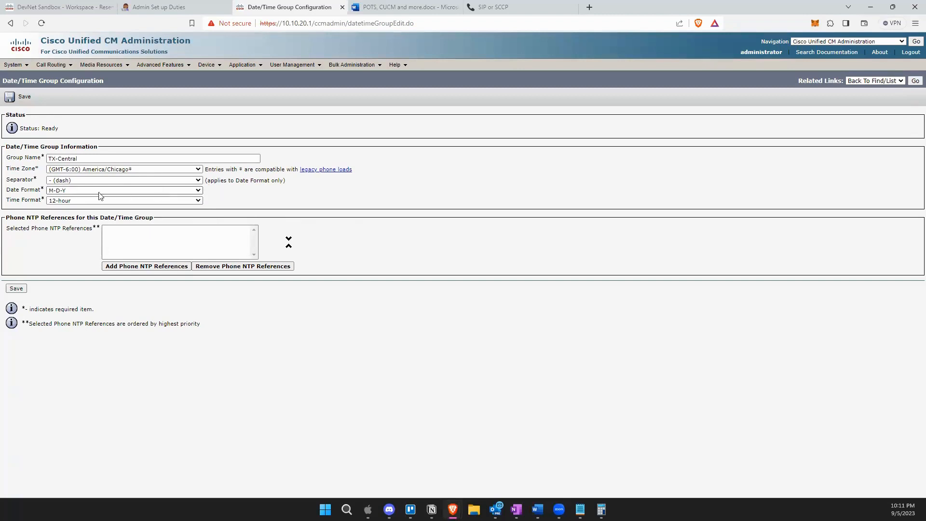
left_click(65, 201)
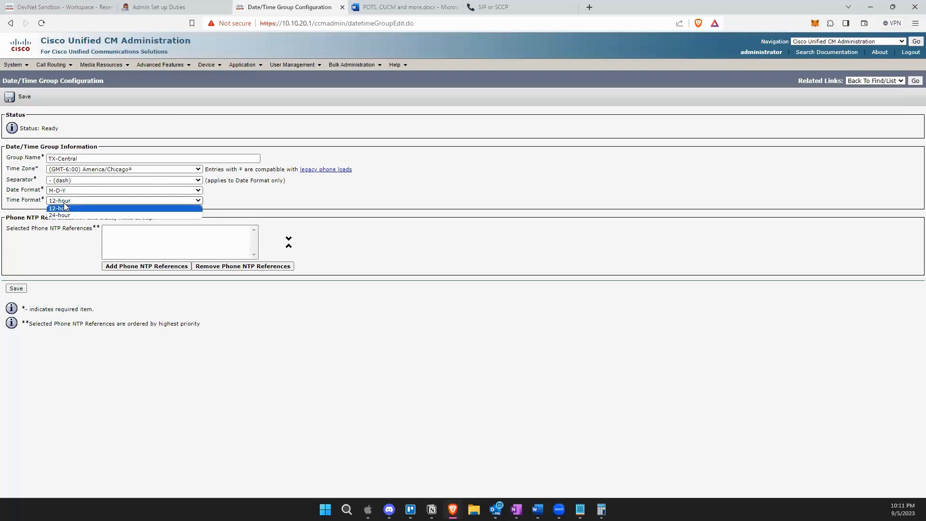
left_click(265, 200)
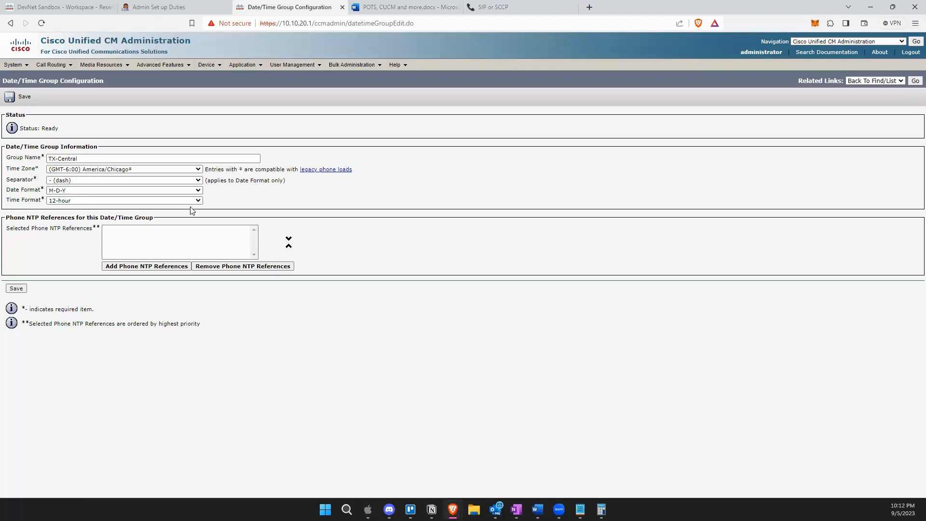
left_click(98, 201)
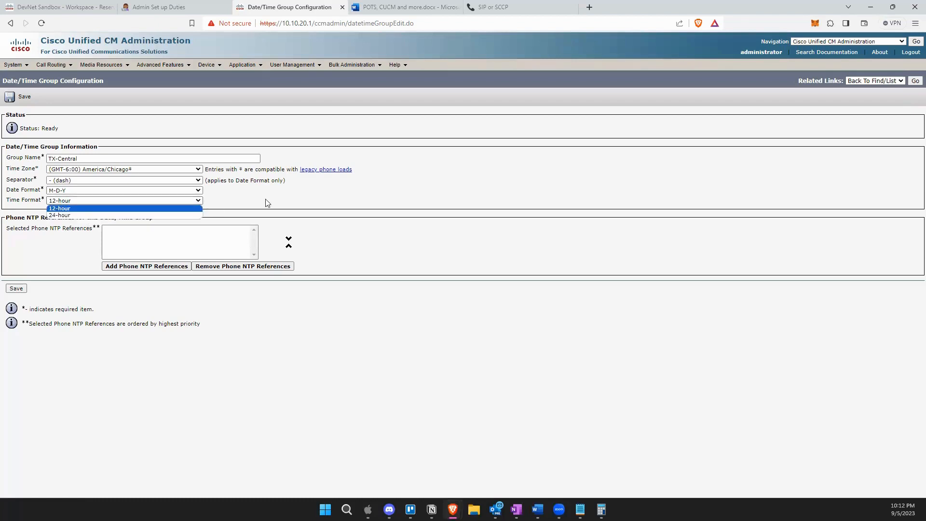
left_click(285, 203)
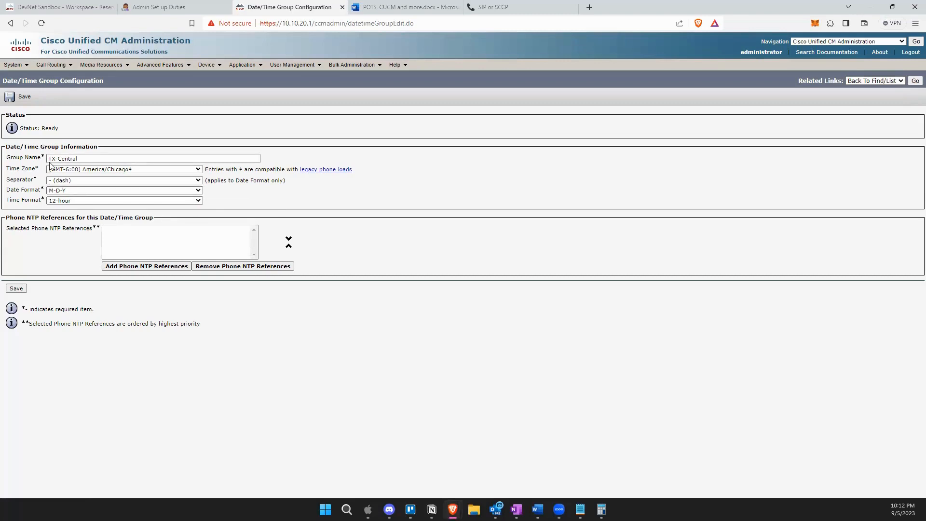
Save TX-Central, go on to the Cisco Unified CM Group list, then switch to the SIP/SCCP notes.
left_click(18, 289)
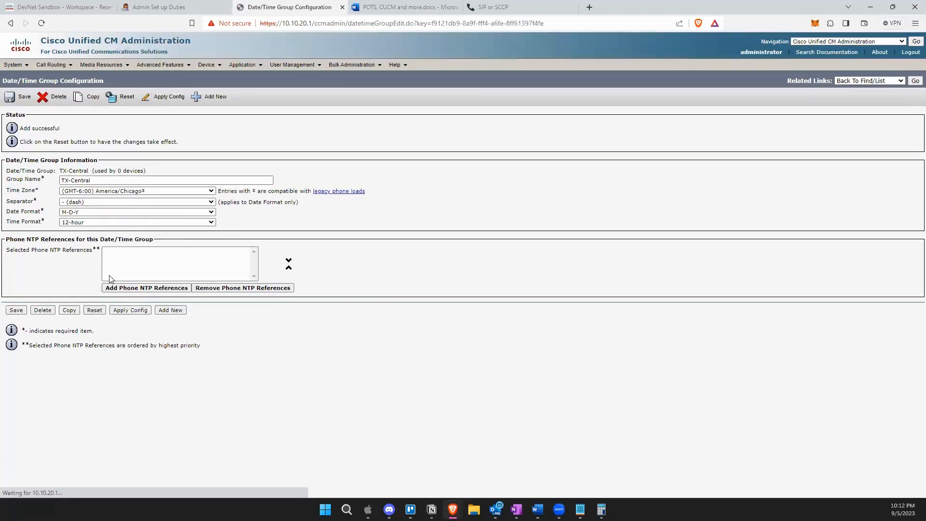
left_click(915, 82)
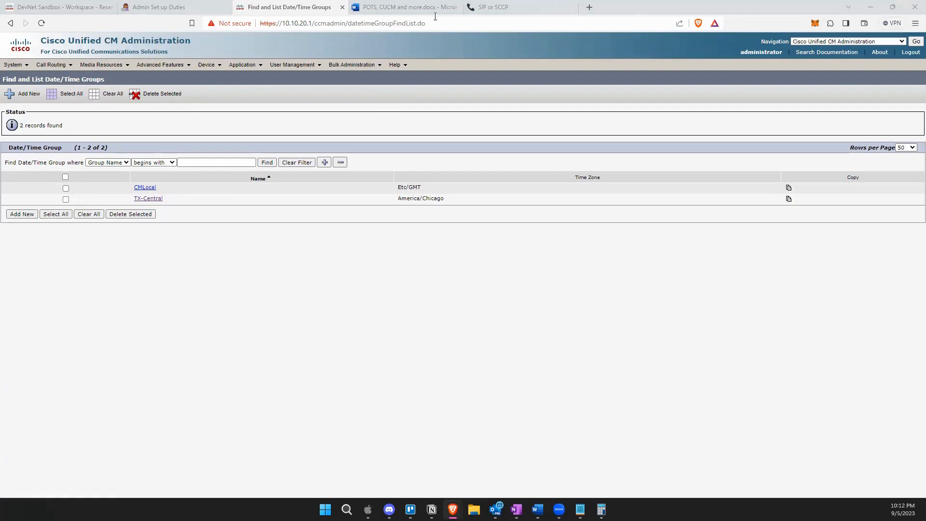
left_click(14, 66)
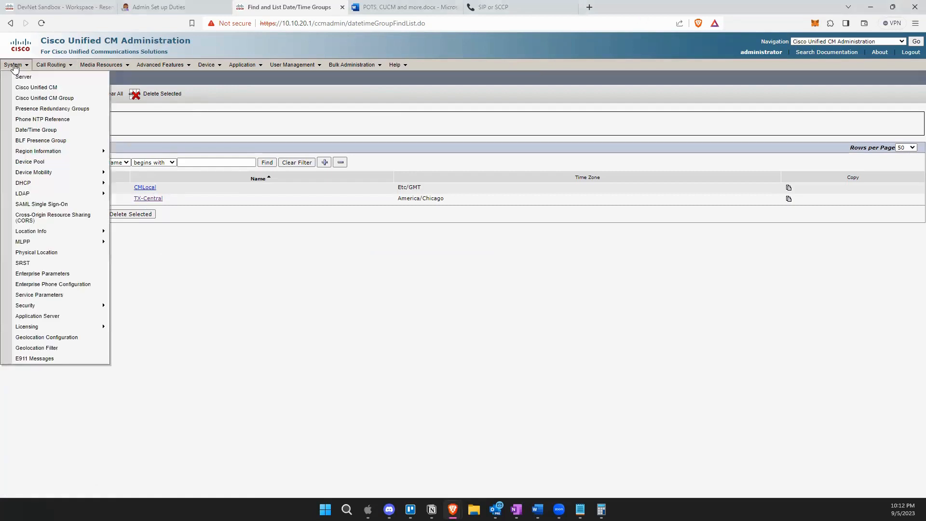
left_click(43, 100)
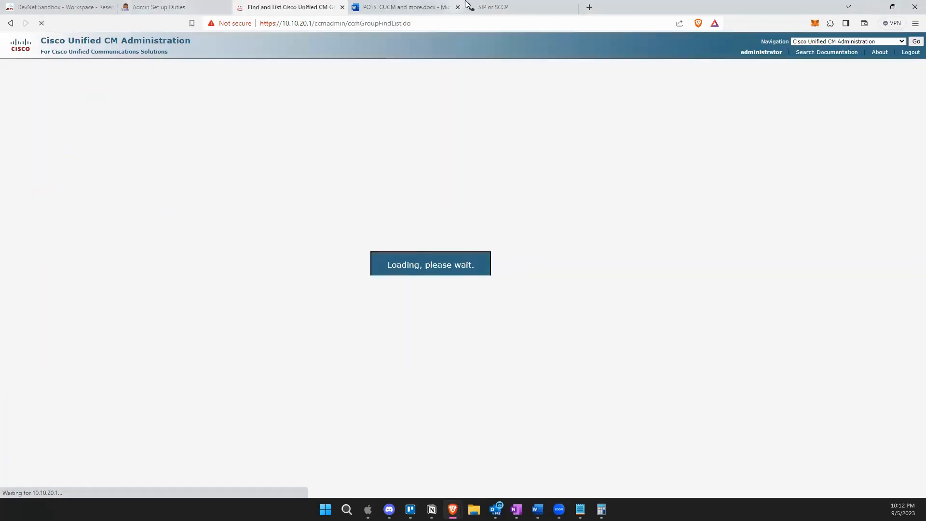
left_click(495, 8)
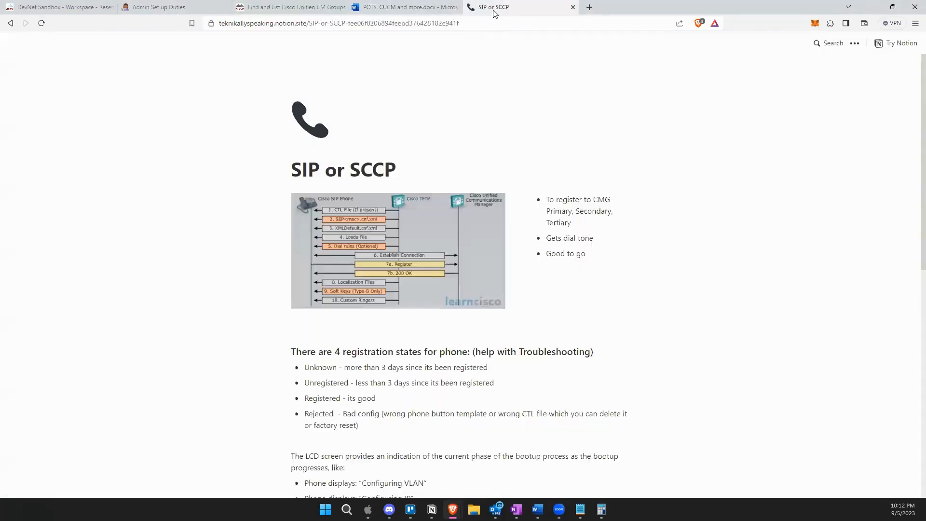
Go back to the IP Phone Boot Up network diagram, then return to the Cisco Unified CM Groups list.
left_click(10, 23)
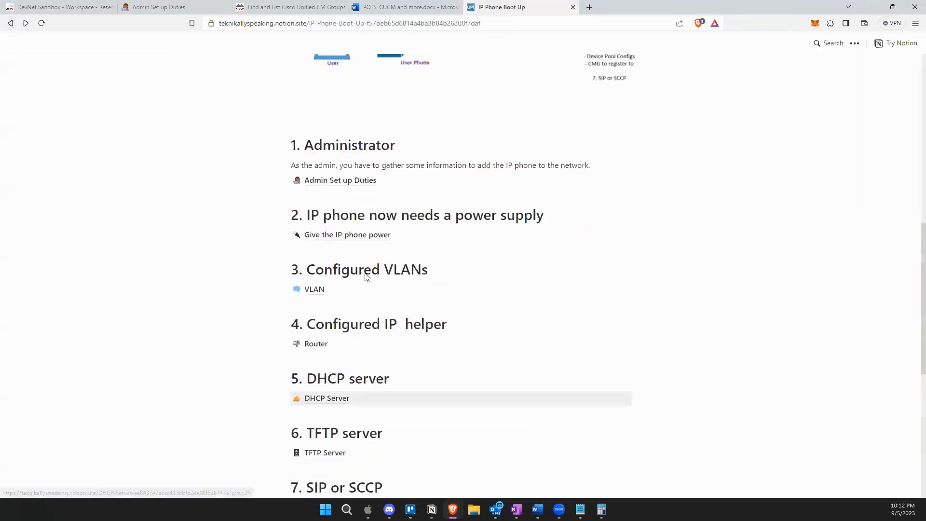
scroll(374, 284, "up", 10)
scroll(477, 332, "down", 2)
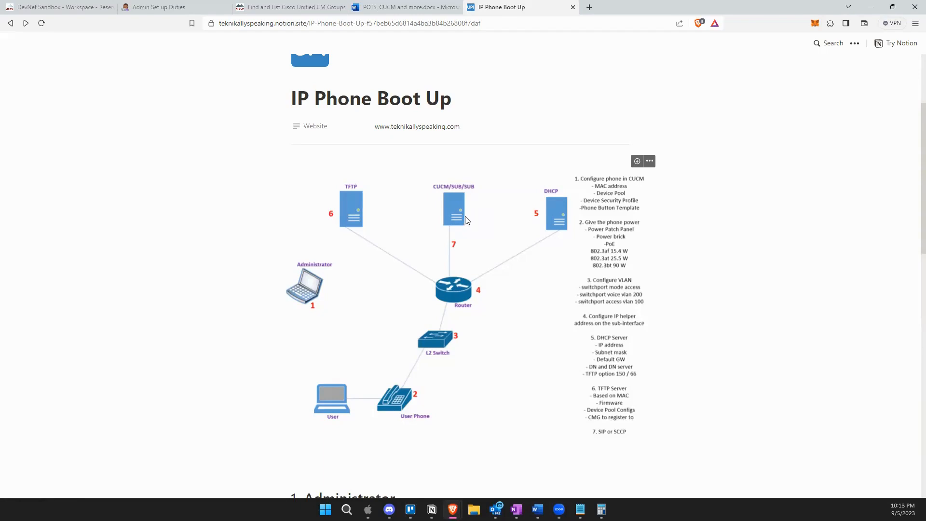
left_click(290, 7)
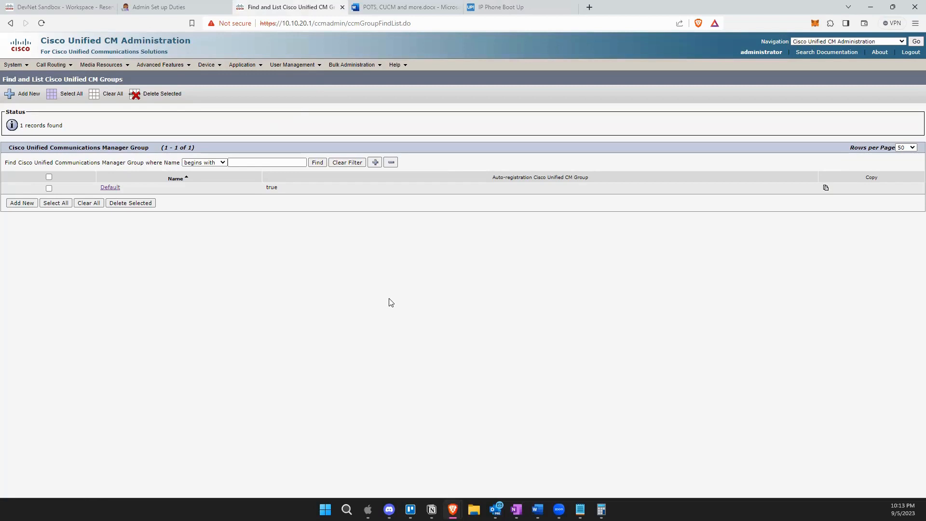
Glance at the Admin Set up Duties notes, then switch to the IP Phone Boot Up notes.
left_click(184, 6)
left_click(525, 8)
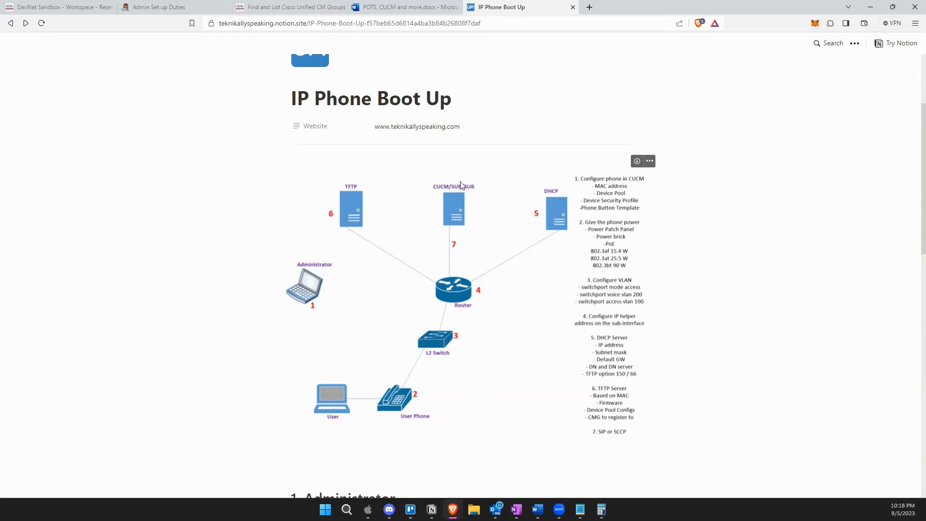
Begin a new Unified CM group on the CUCM tab and enter the name CMG-USA.
left_click(266, 8)
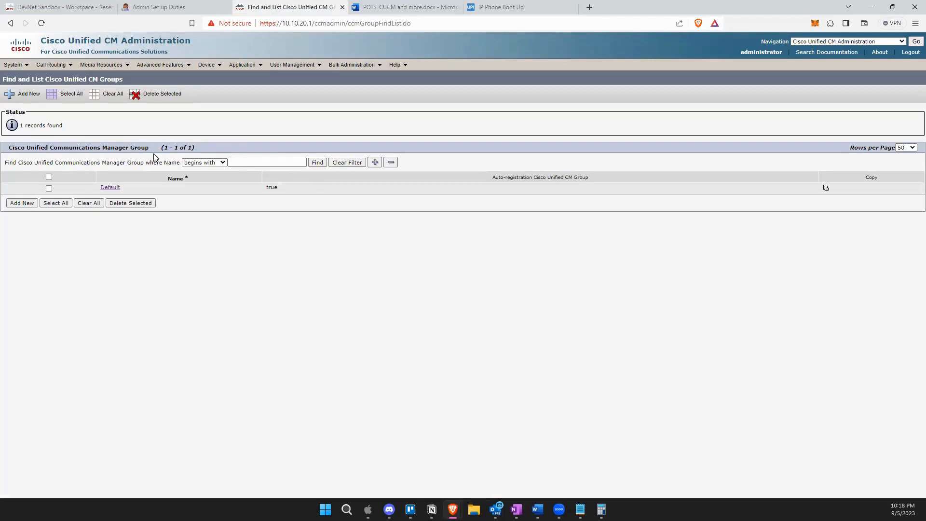
left_click(22, 203)
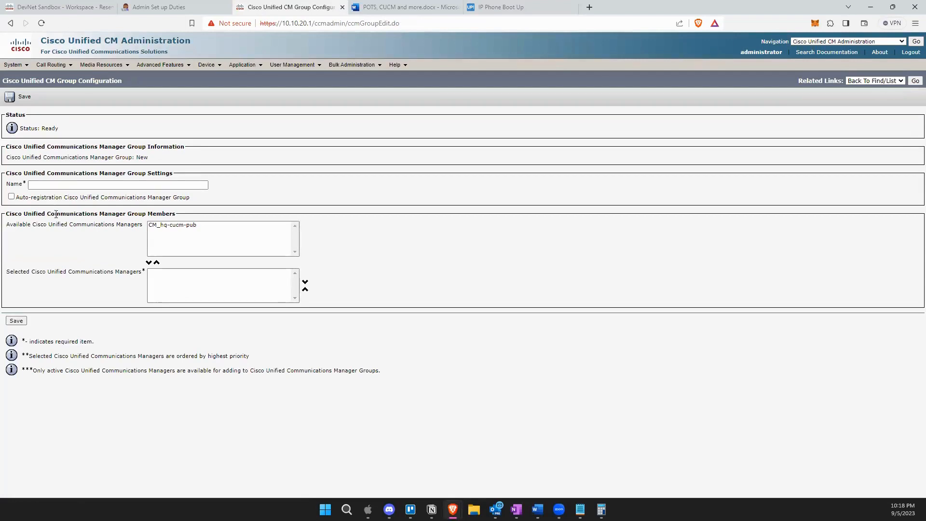
left_click(39, 184)
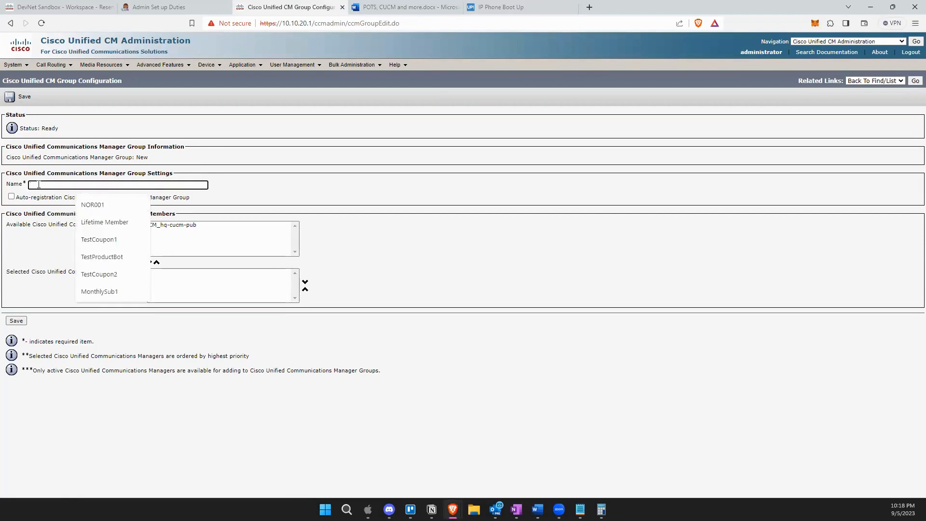
type("CMG-")
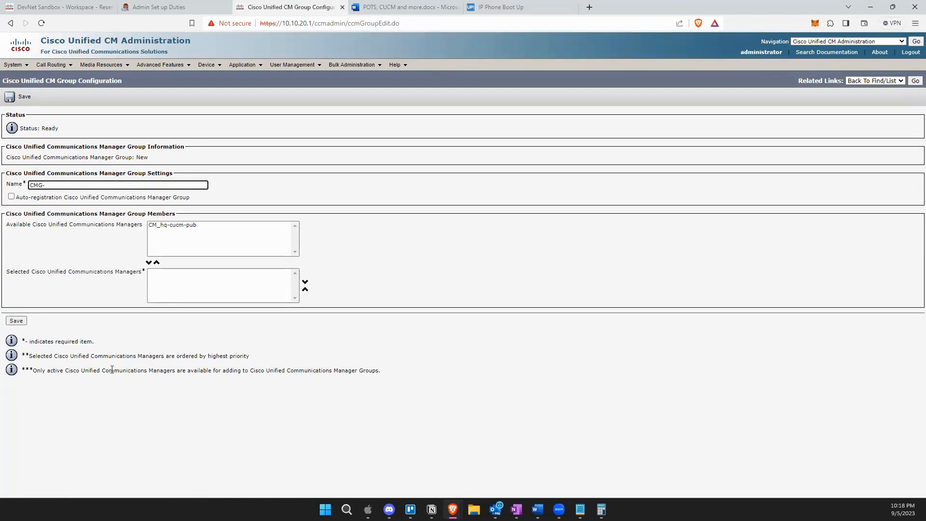
type("USA")
left_click(211, 238)
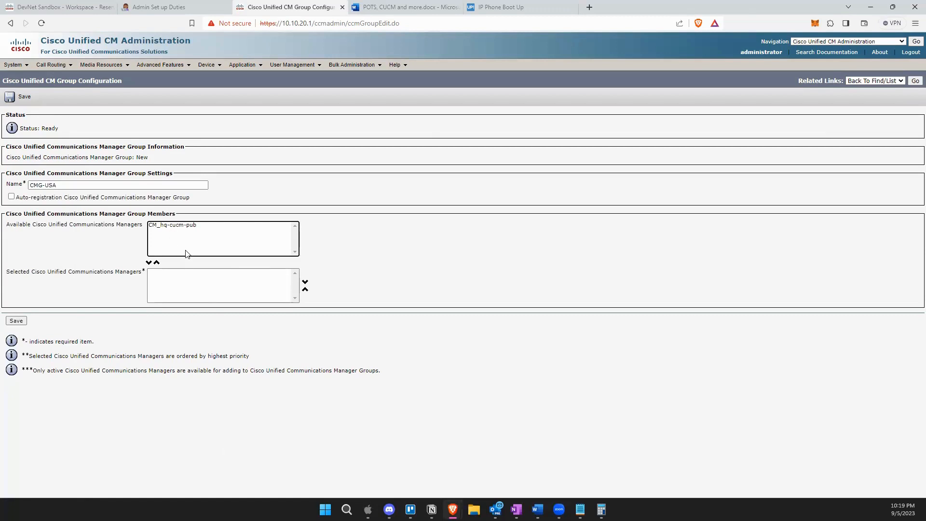
Move CM_hq-cucm-pub from Available into the Selected members of CMG-USA.
left_click(171, 226)
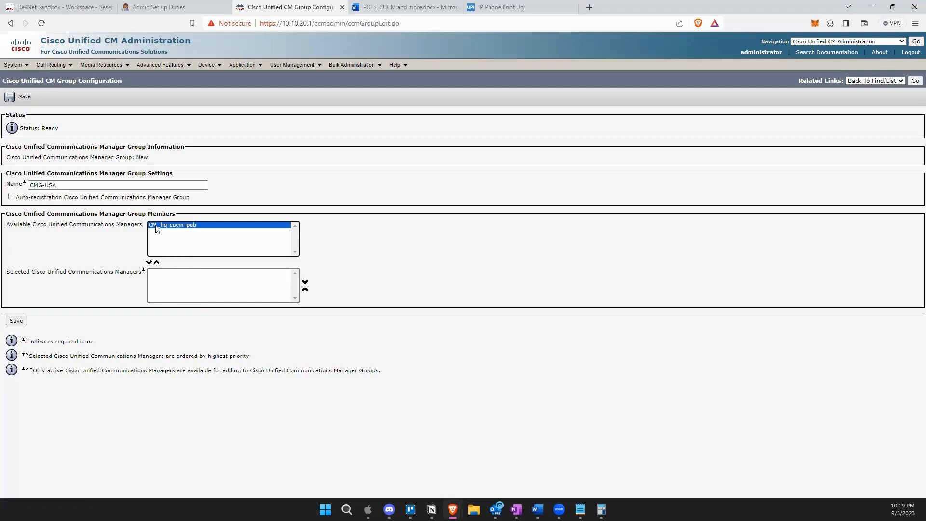
left_click(149, 262)
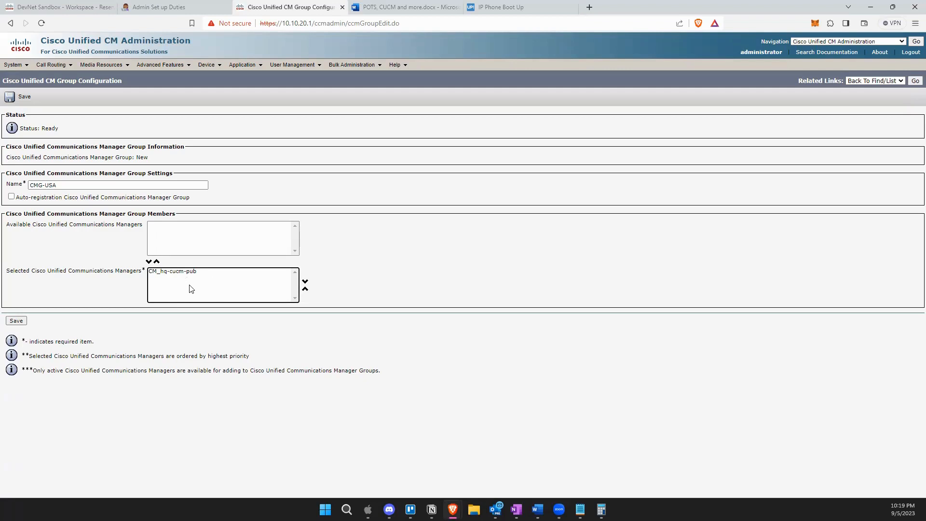
left_click(305, 289)
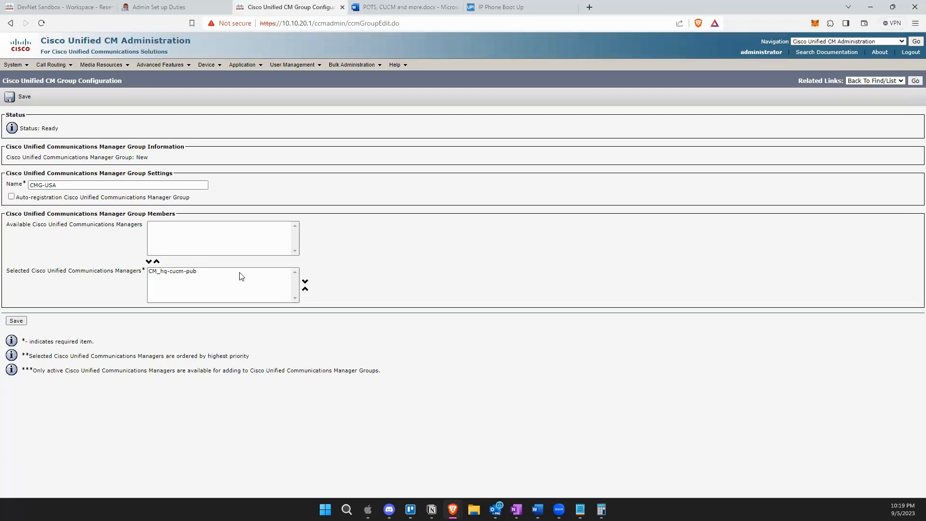
left_click(191, 273)
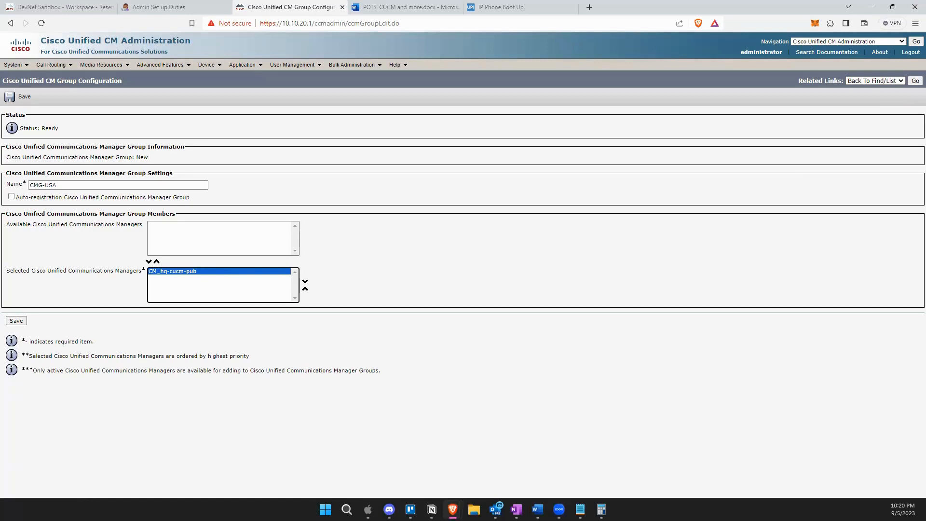
Save the CMG-USA group, return to the groups list, and navigate to Call Routing > Class of Control.
left_click(19, 321)
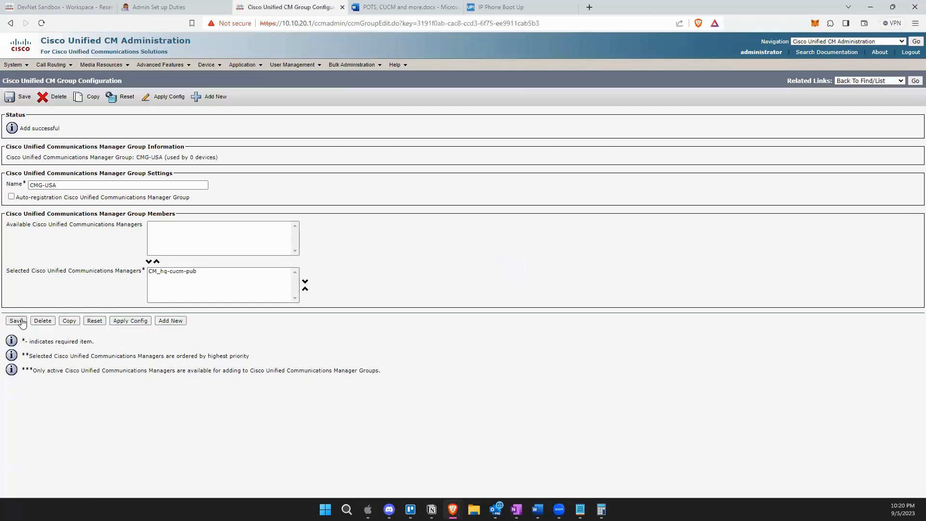
left_click(915, 81)
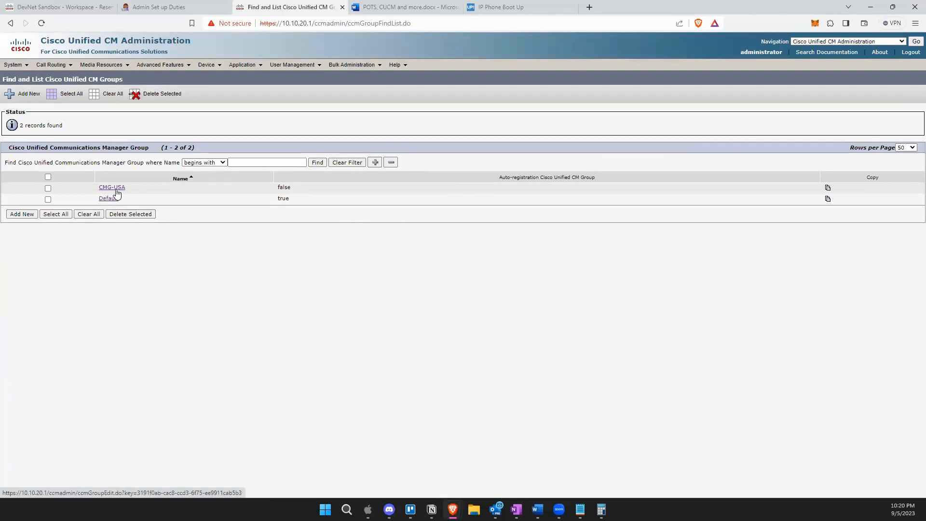
mouse_move(24, 69)
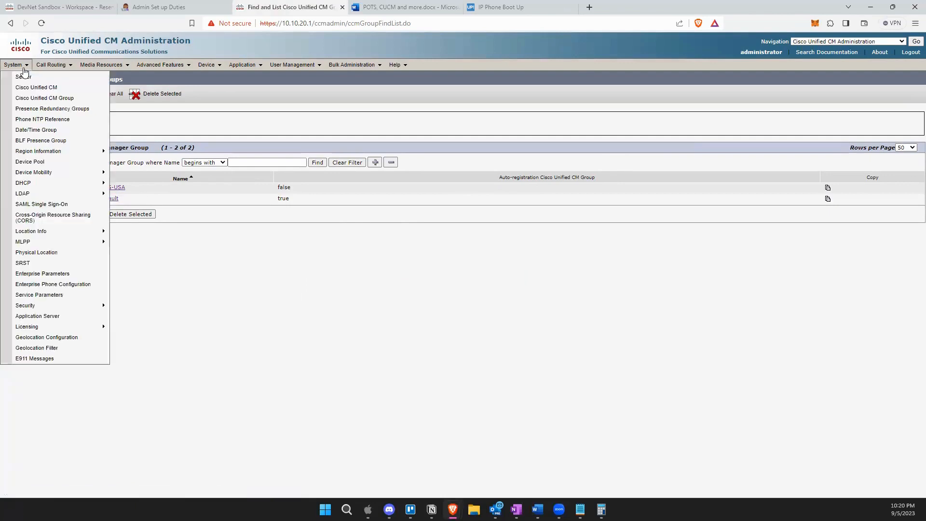
mouse_move(57, 71)
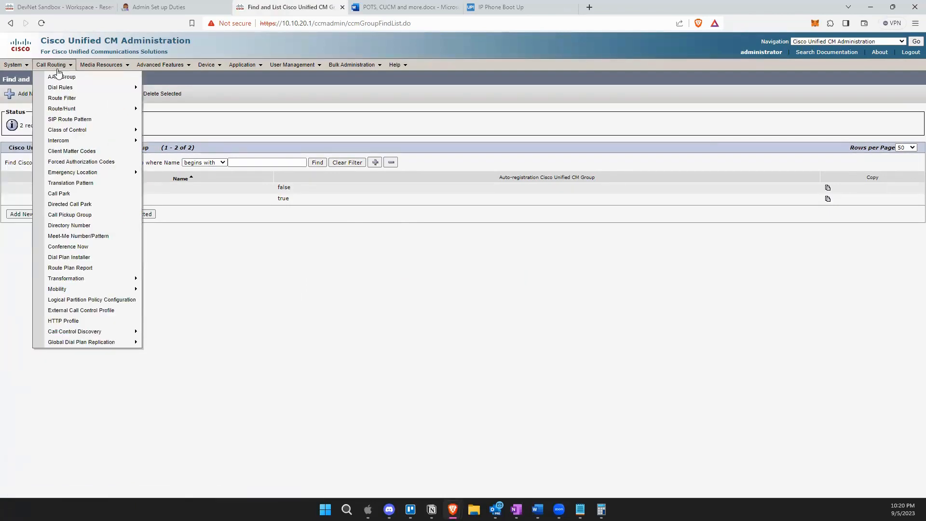
mouse_move(69, 109)
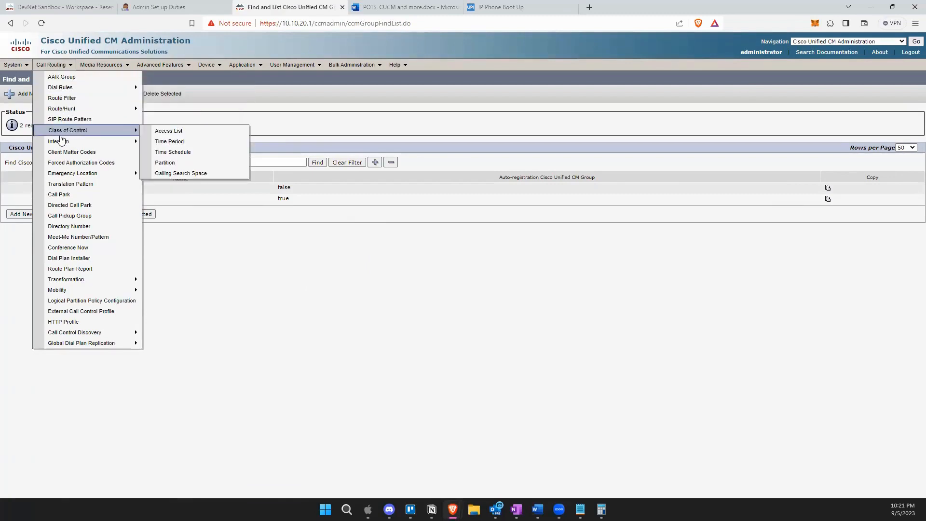
mouse_move(55, 140)
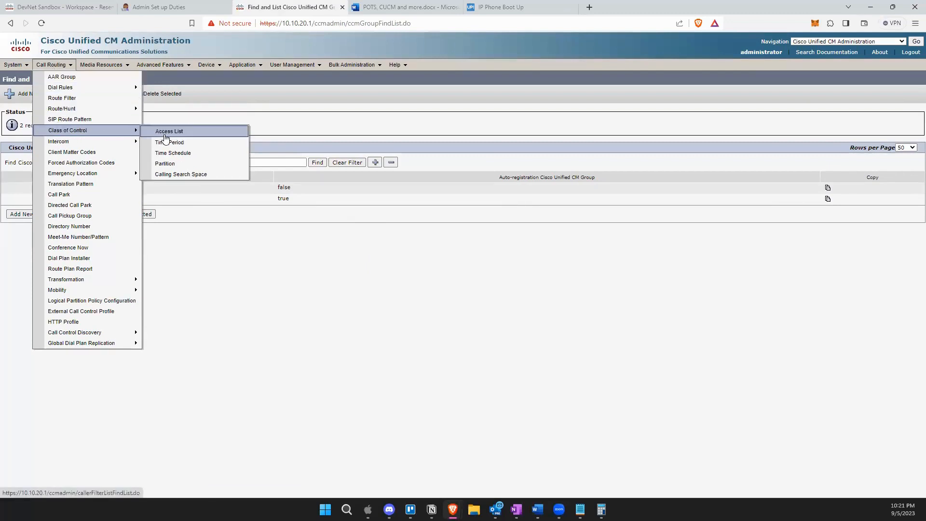
Find all partitions under Call Routing > Class of Control > Partition, showing the five existing entries.
left_click(177, 174)
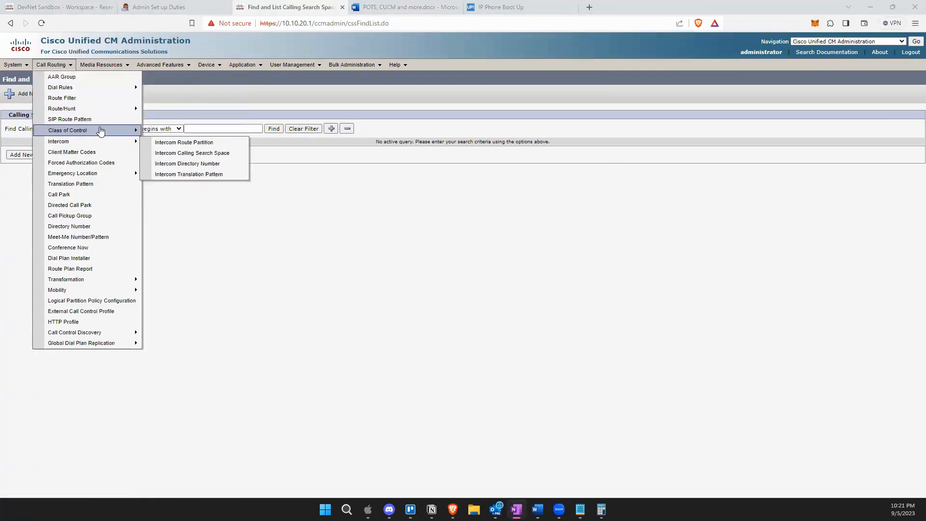
mouse_move(88, 131)
left_click(183, 166)
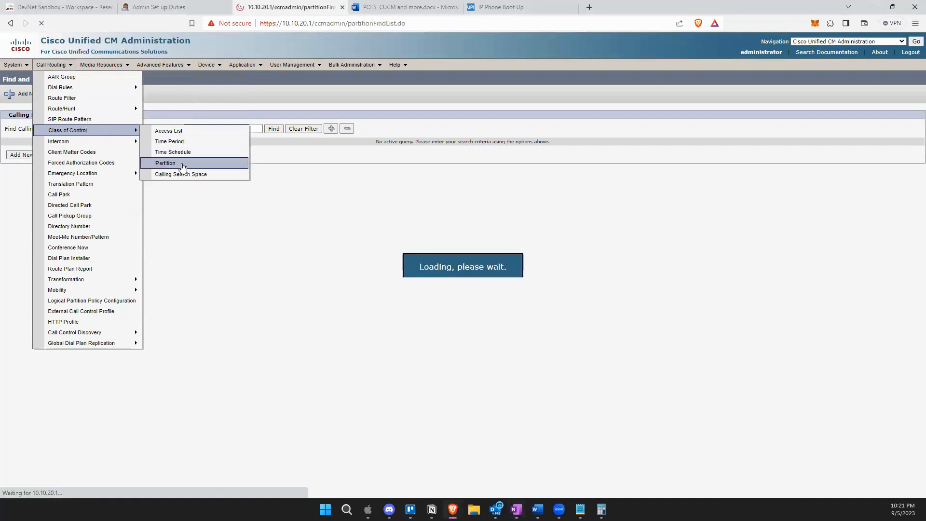
left_click(240, 129)
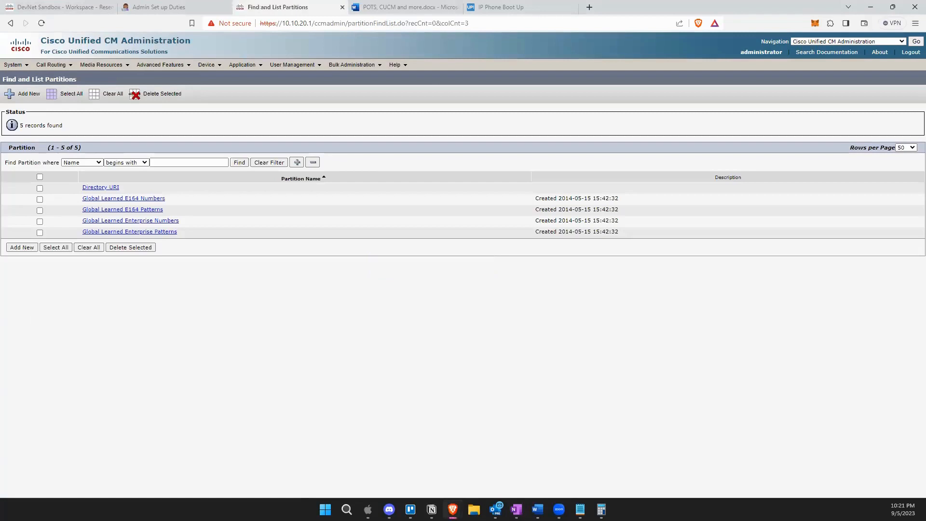
Switch over to the OneNote window.
key("alt+Tab")
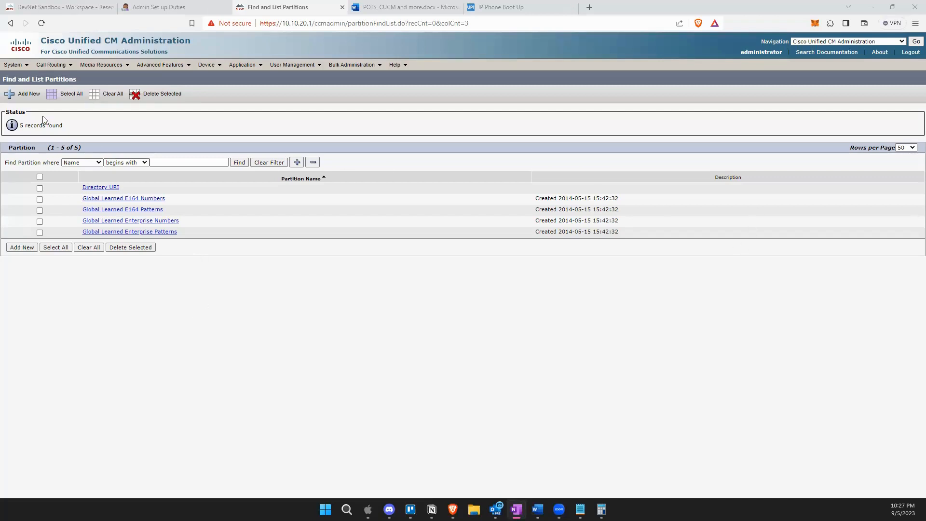
Add a new partition named PT-Local-TX and save it.
left_click(28, 93)
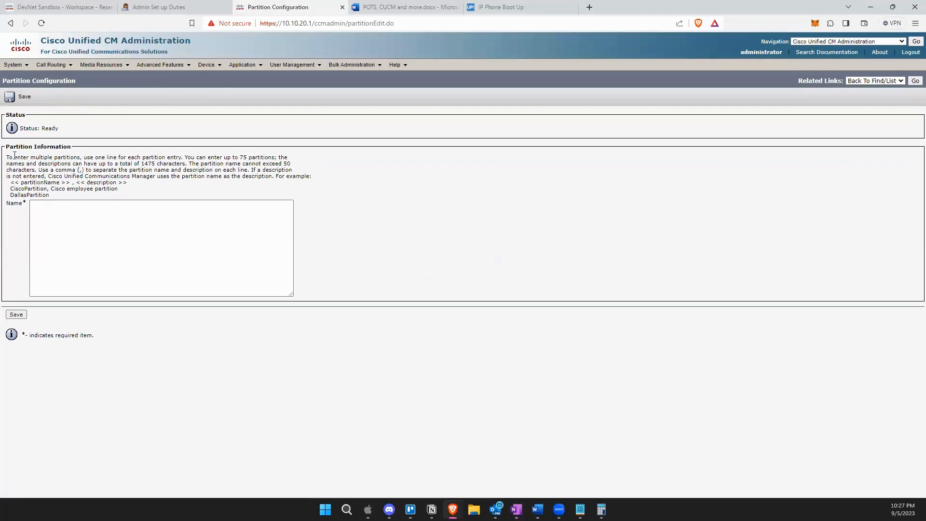
left_click_drag(8, 157, 121, 176)
left_click(130, 192)
left_click(140, 212)
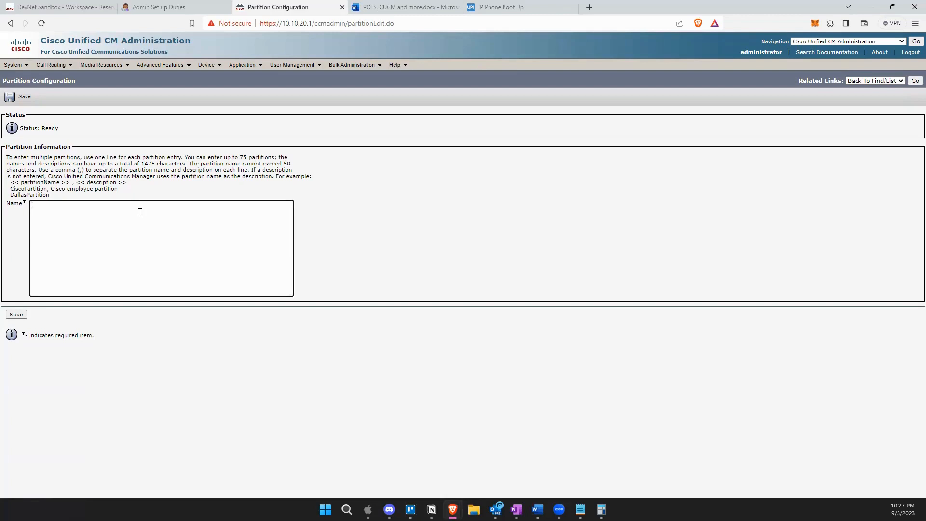
type("PT")
type("-Lca")
type("ocal")
type("-TX")
left_click(17, 315)
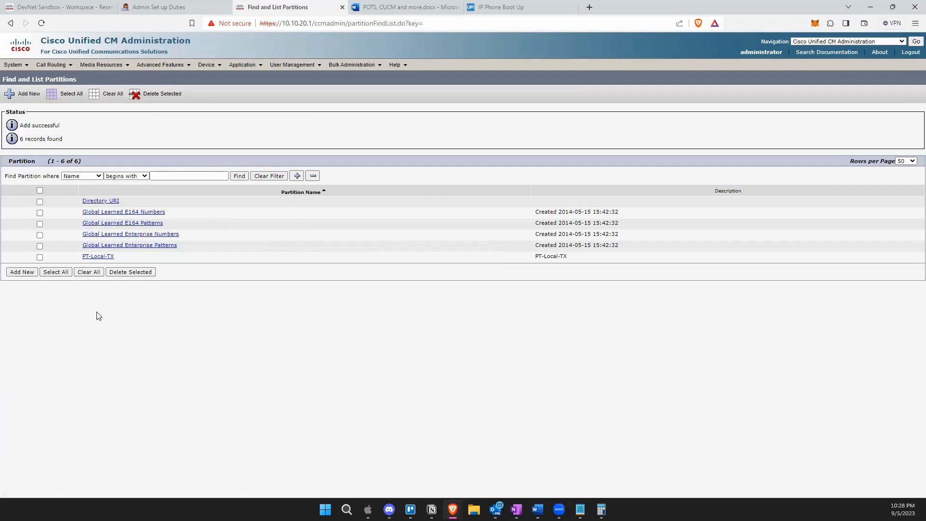
Set PT-Local-TX's description to 'Local Calling TX', save, and return to the partition list.
left_click(98, 259)
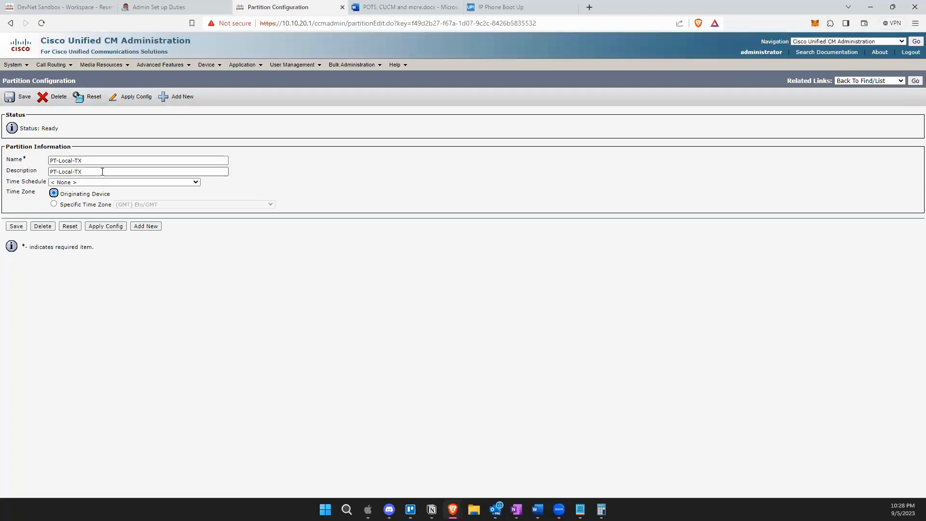
triple_click(87, 172)
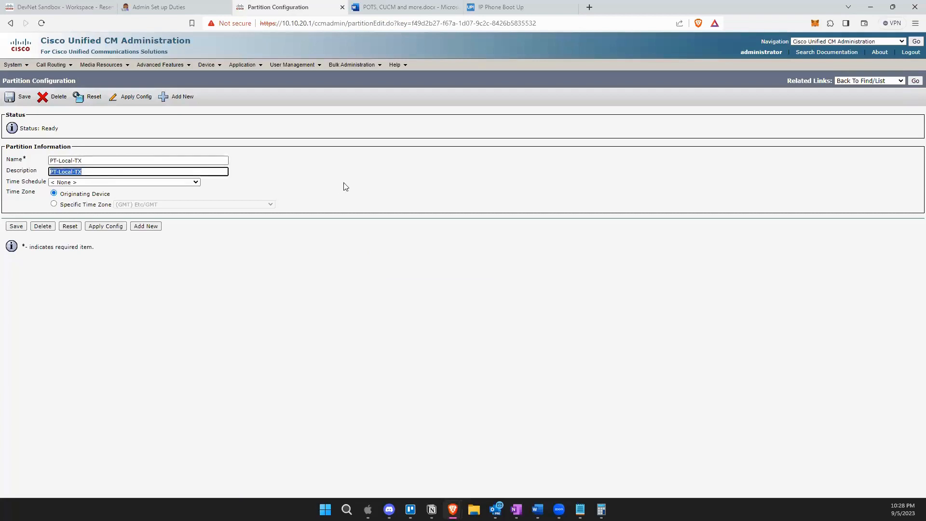
type("Local Calling TX")
left_click(12, 228)
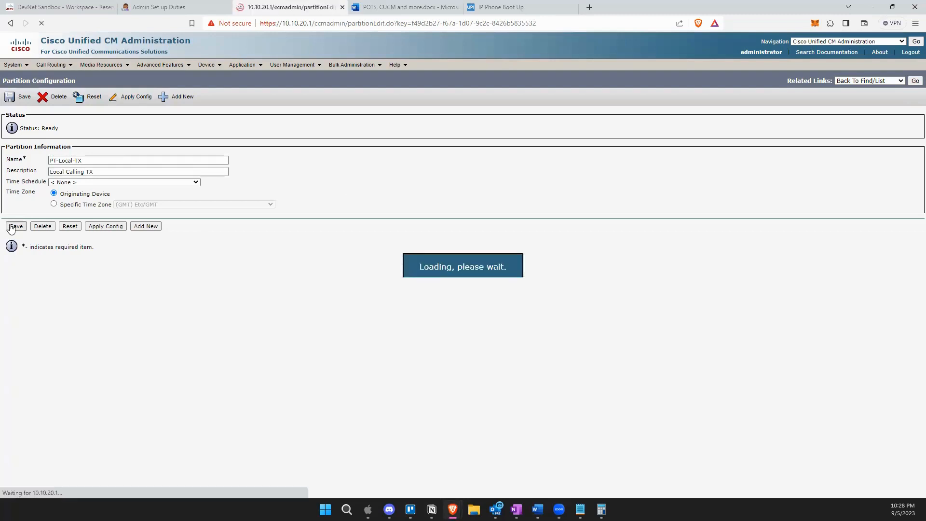
left_click(915, 81)
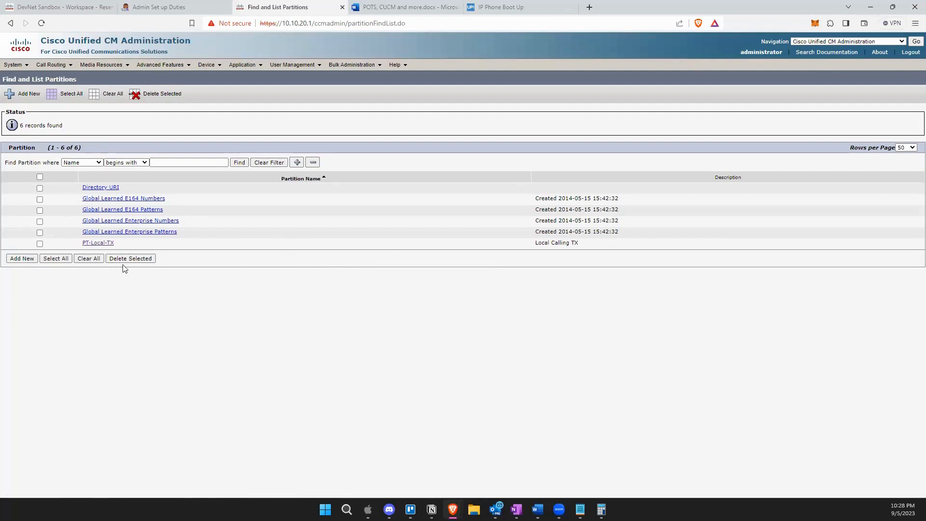
Add a new partition named PT-LD-TX and save it.
left_click(22, 259)
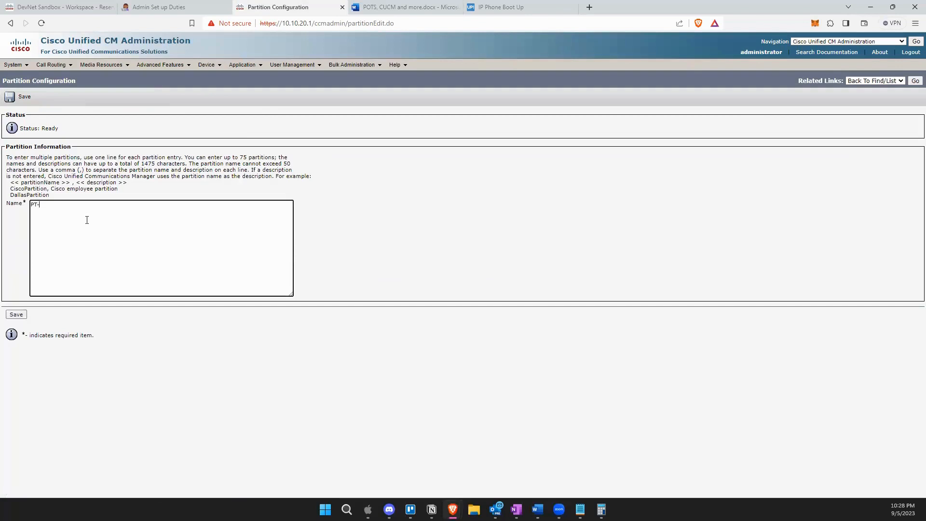
type("PT-LD-TX")
left_click(16, 315)
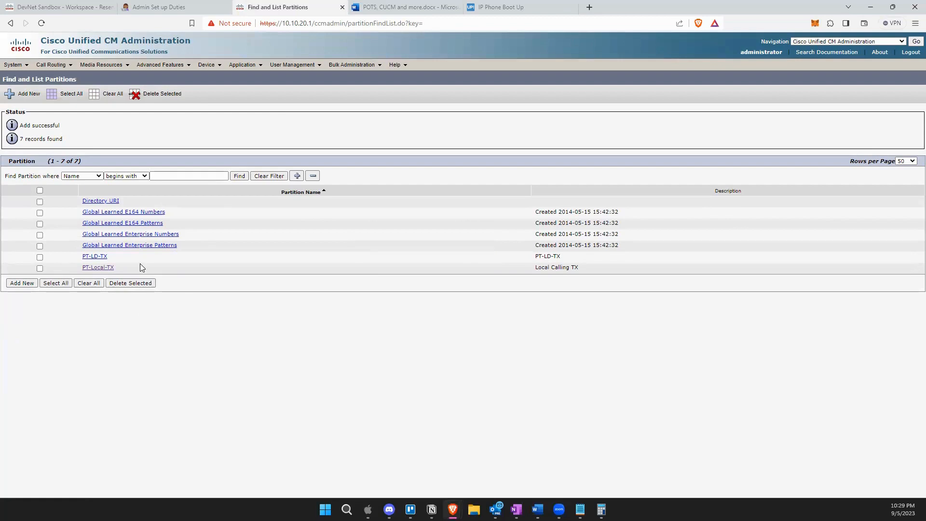
Replace PT-LD-TX's description with 'Long Distance TX', save, and return to the partition list.
left_click(103, 257)
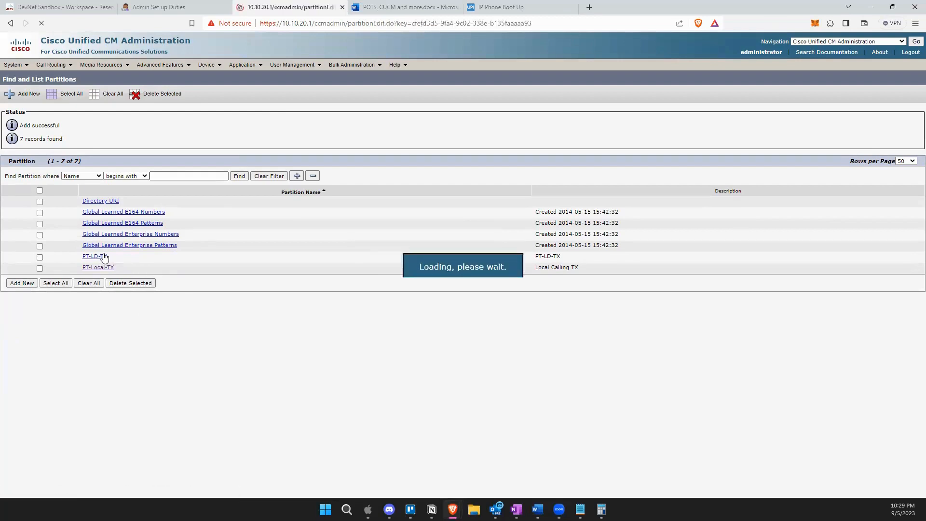
left_click(81, 174)
left_click_drag(81, 173, 26, 175)
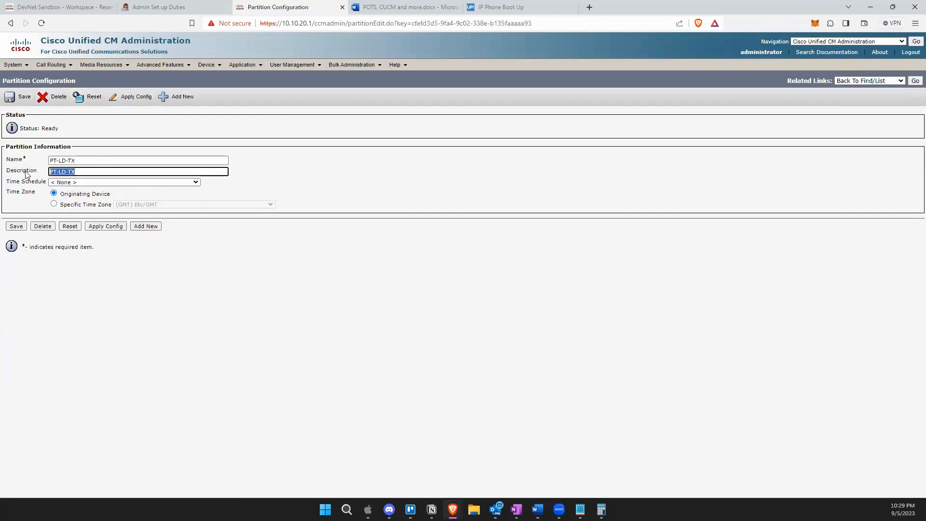
type("Long Distance TX")
left_click(14, 227)
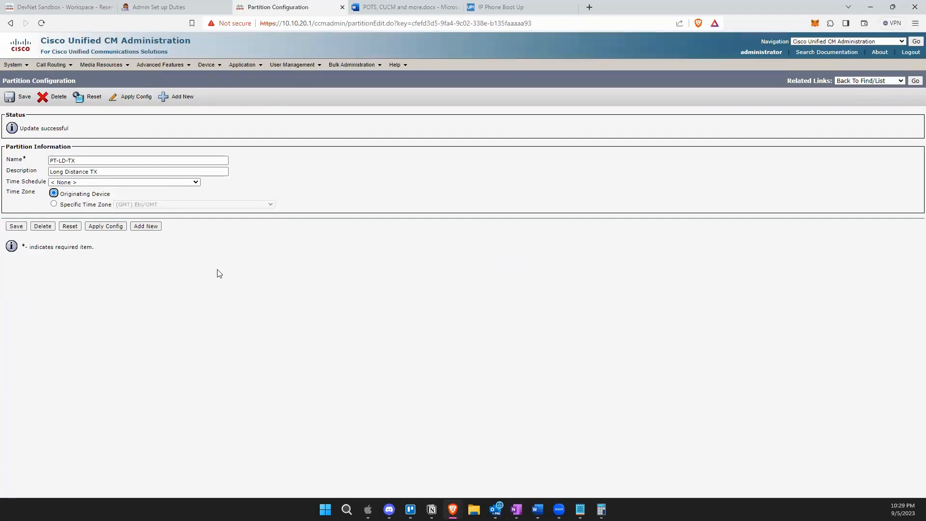
left_click(915, 81)
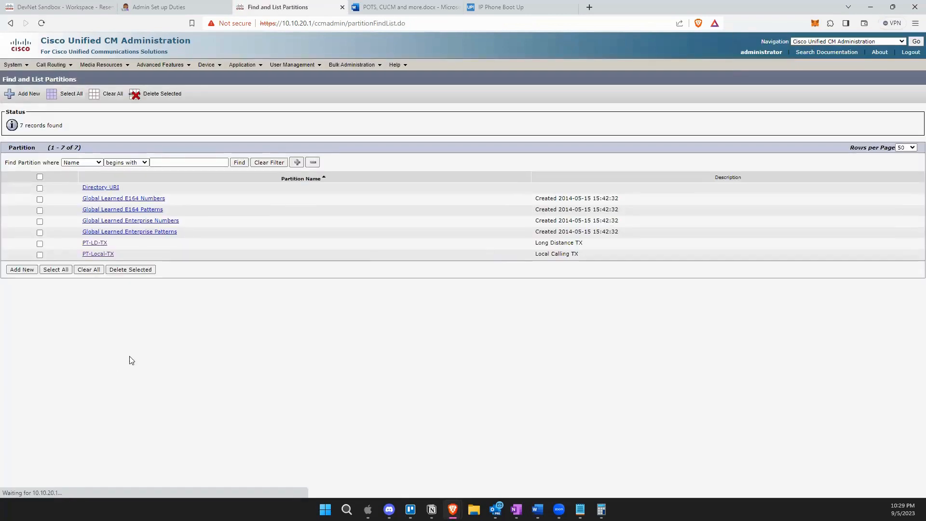
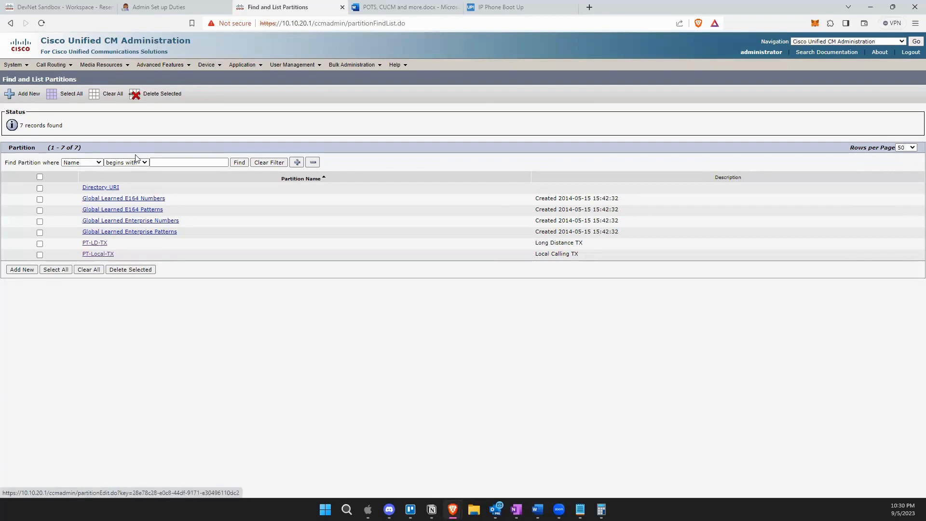
Go to Call Routing > Class of Control > Calling Search Space and search, finding 0 records.
mouse_move(65, 67)
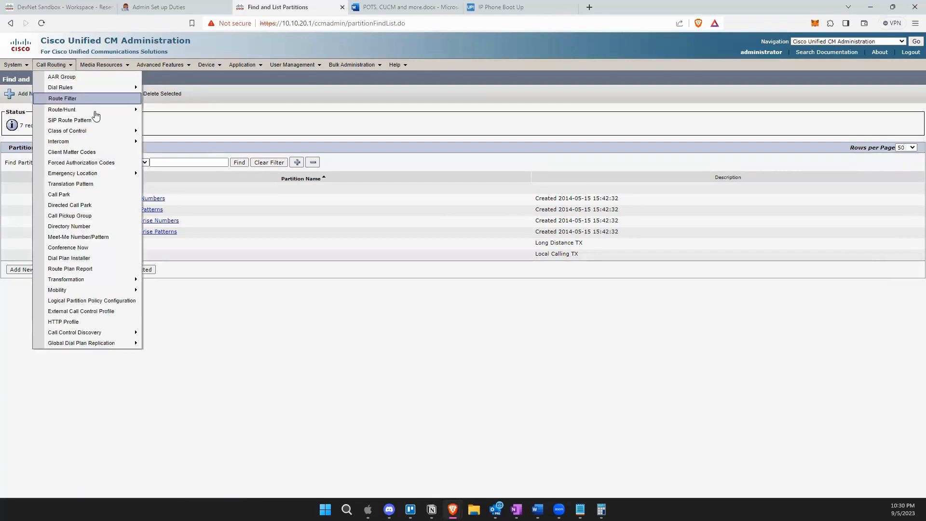
mouse_move(97, 129)
left_click(189, 176)
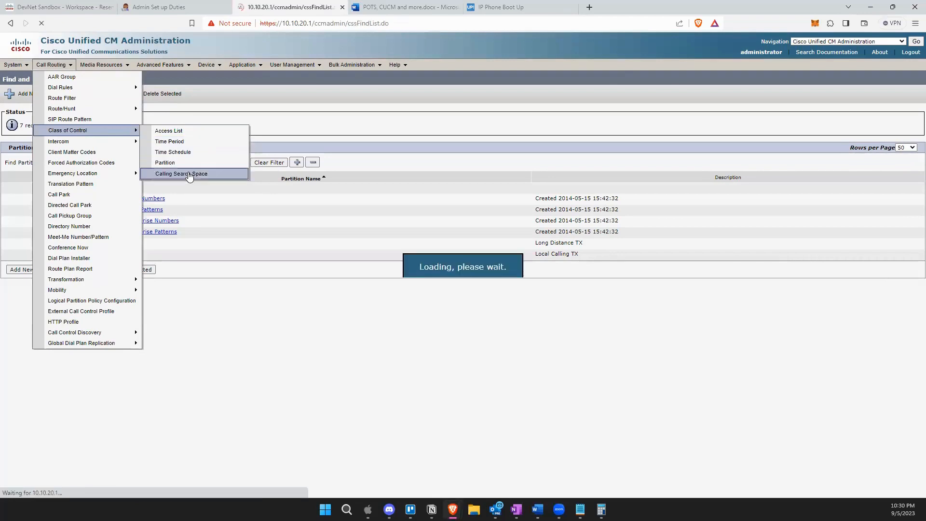
left_click(273, 129)
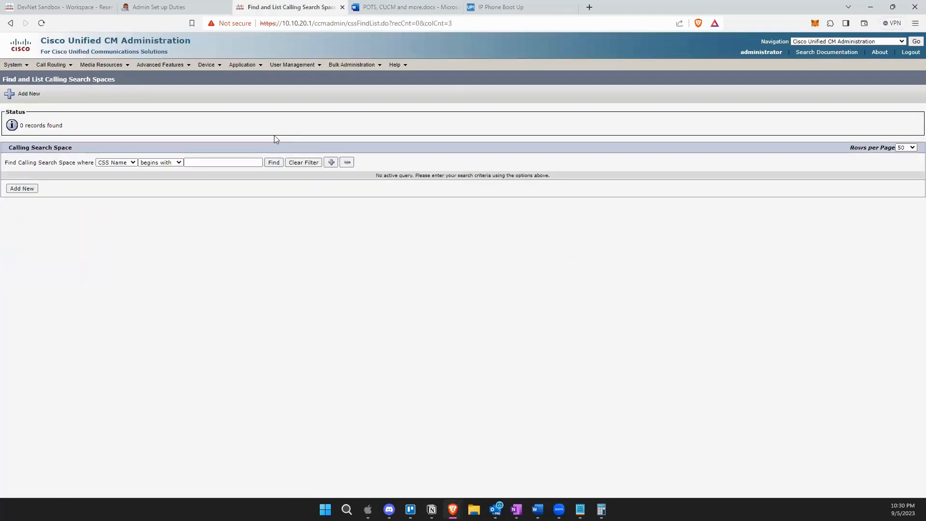
Add a calling search space named 'CSS-Unrestricted Access-TX' with description 'Unrestricted Access'.
left_click(31, 191)
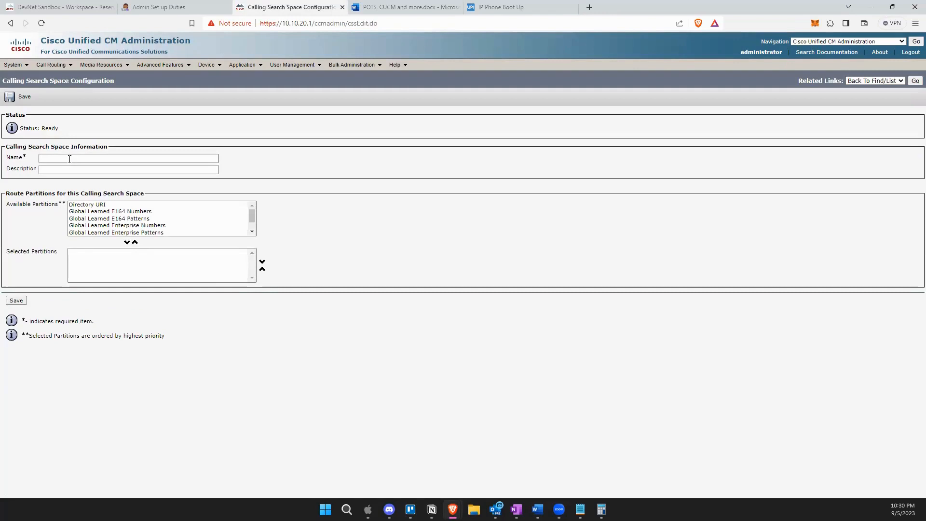
left_click(69, 159)
type("CSS-TX")
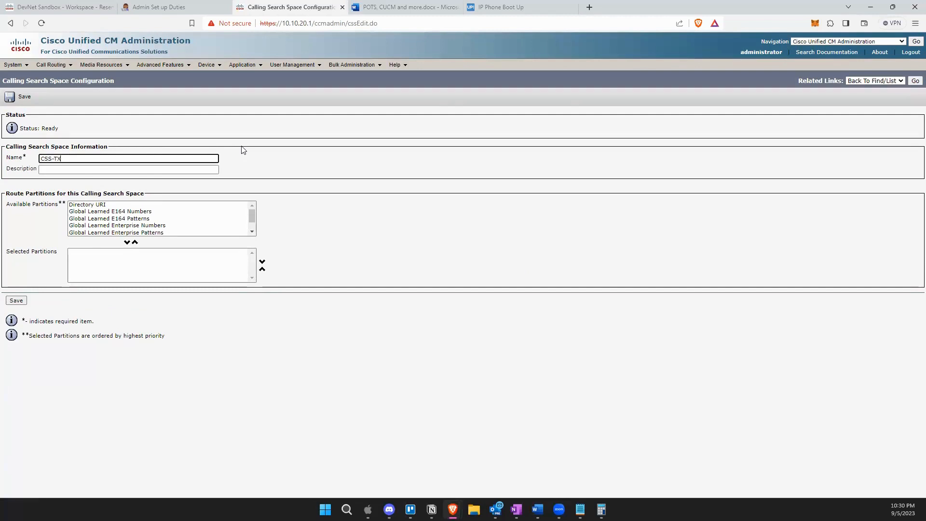
left_click(101, 170)
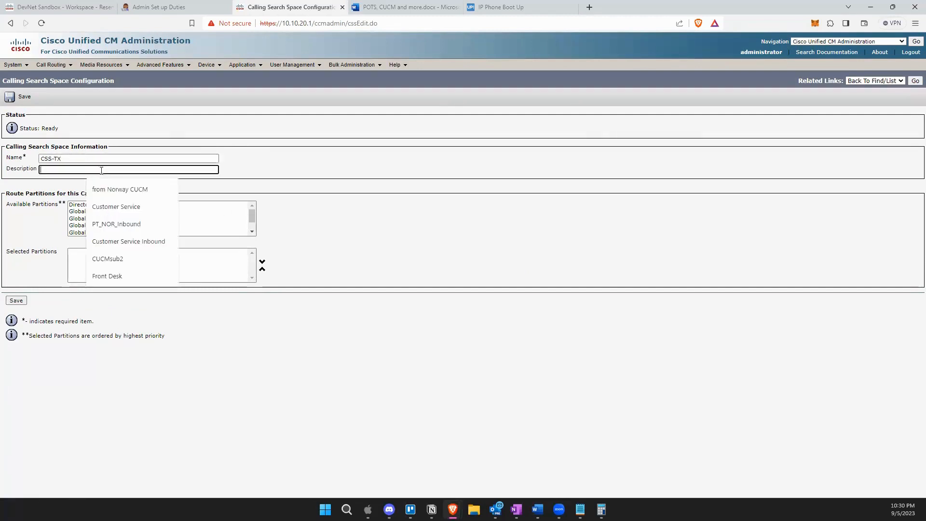
type("Unres")
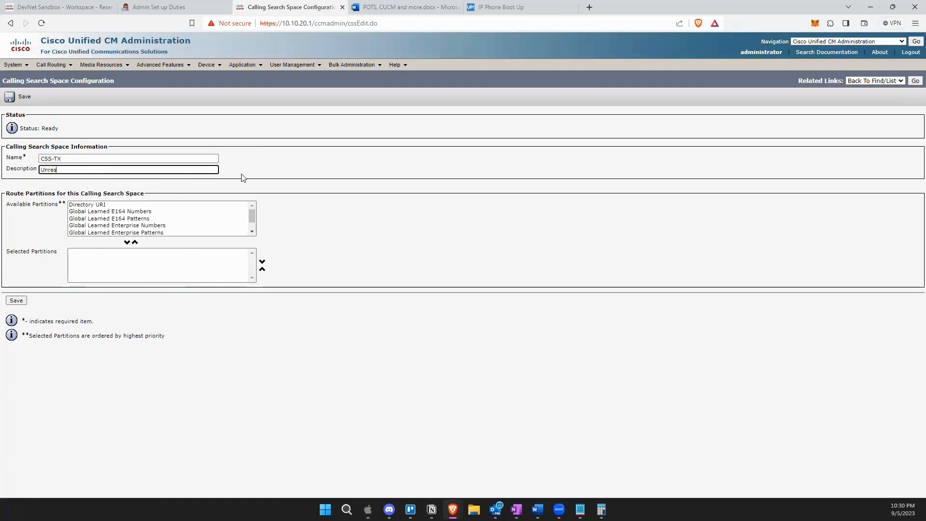
type("tricted Access")
left_click(103, 159)
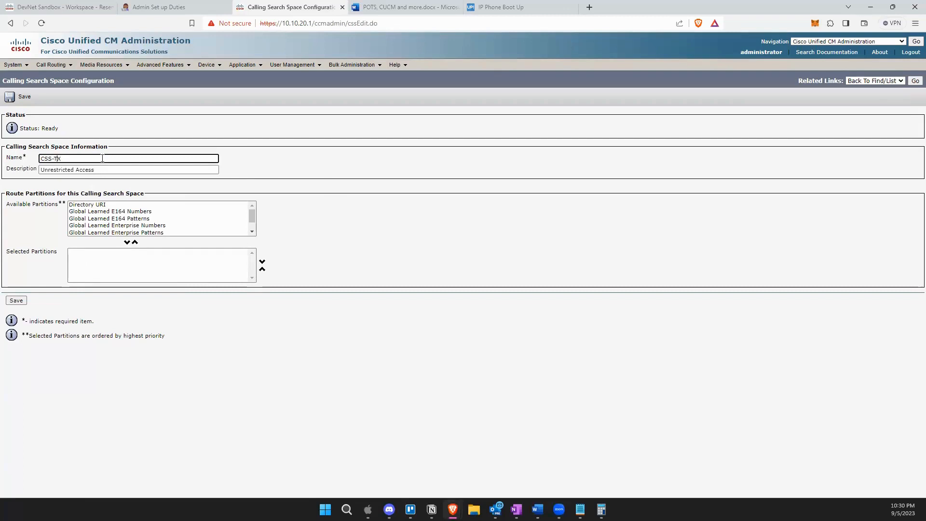
type("Unrese")
key("BackSpace")
type("t")
key("BackSpace")
type("tricted Access-")
Add PT-Local-TX, PT-LD-TX and Global Learned Enterprise Patterns to the selected partitions.
left_click(179, 226)
scroll(189, 215, "down", 1)
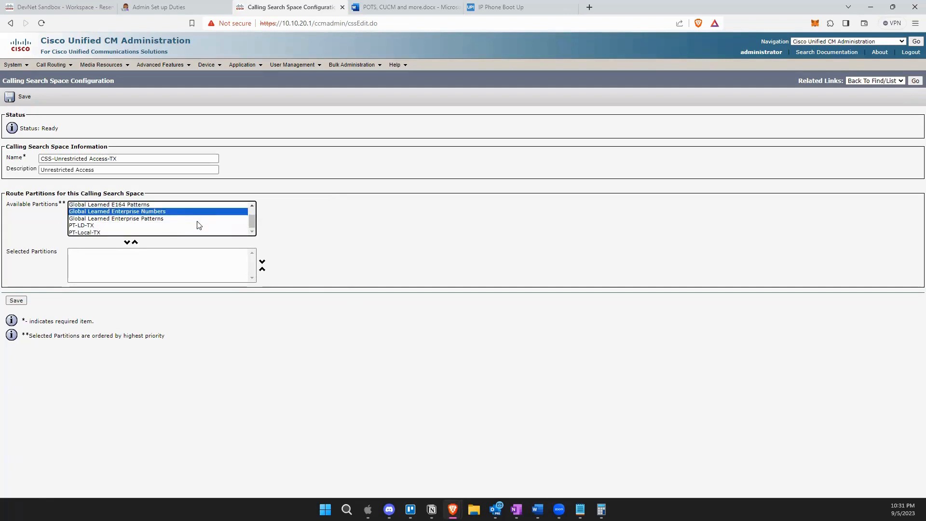
left_click(112, 232)
left_click(128, 243)
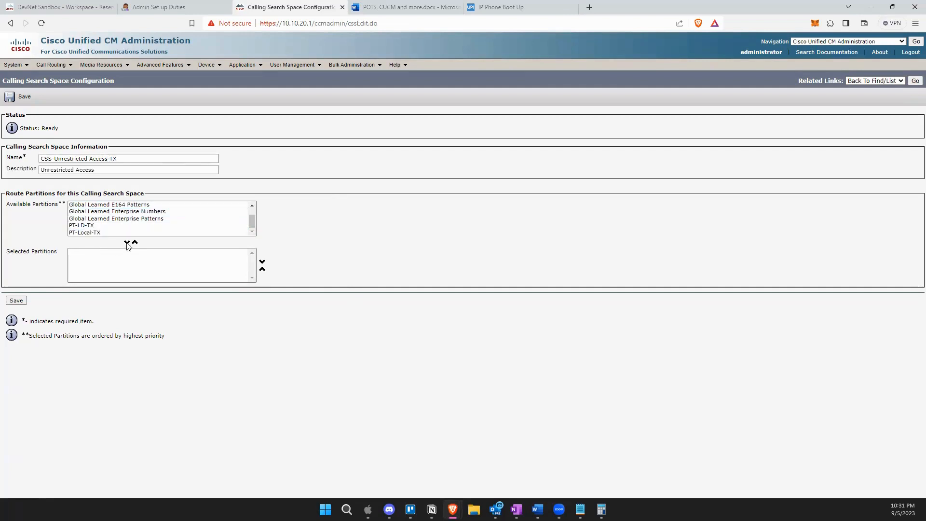
left_click(102, 232)
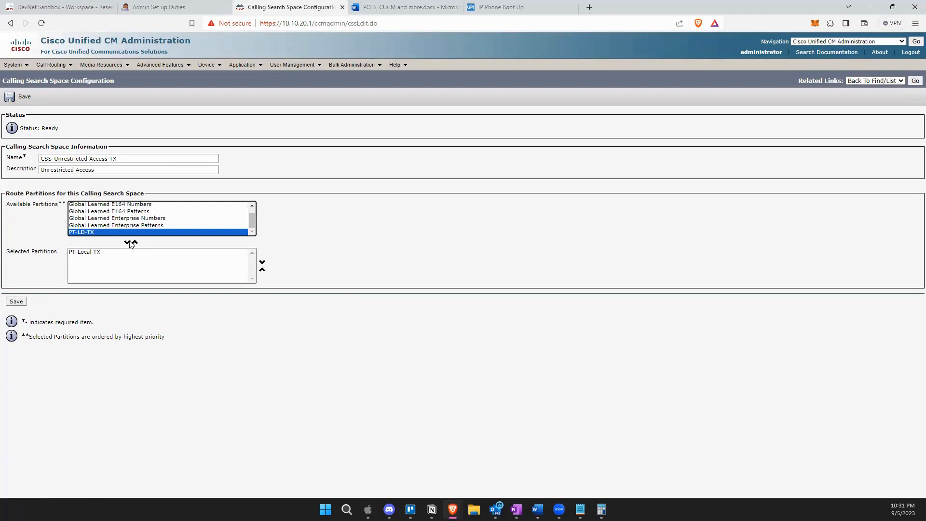
left_click(128, 243)
left_click(112, 232)
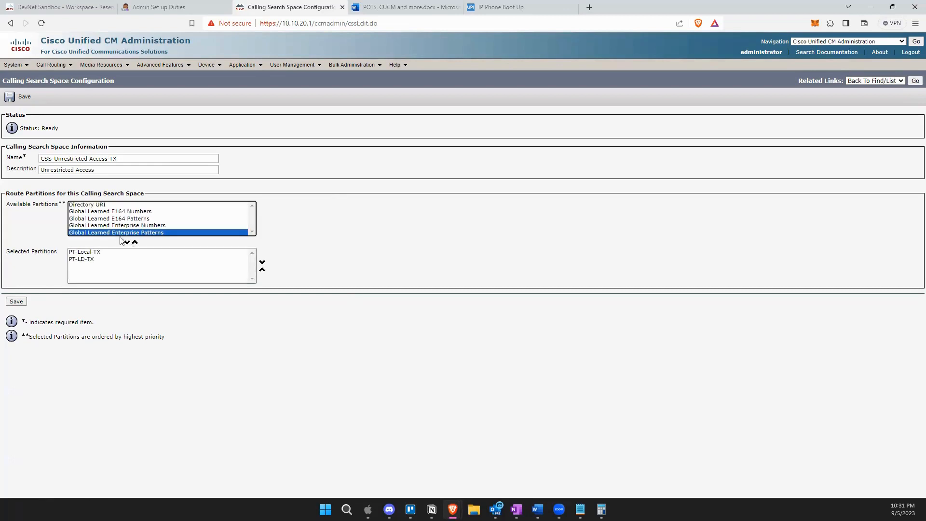
left_click(127, 242)
Add Global Learned Enterprise Numbers, E164 Patterns, E164 Numbers and Directory URI to the selection.
left_click(109, 226)
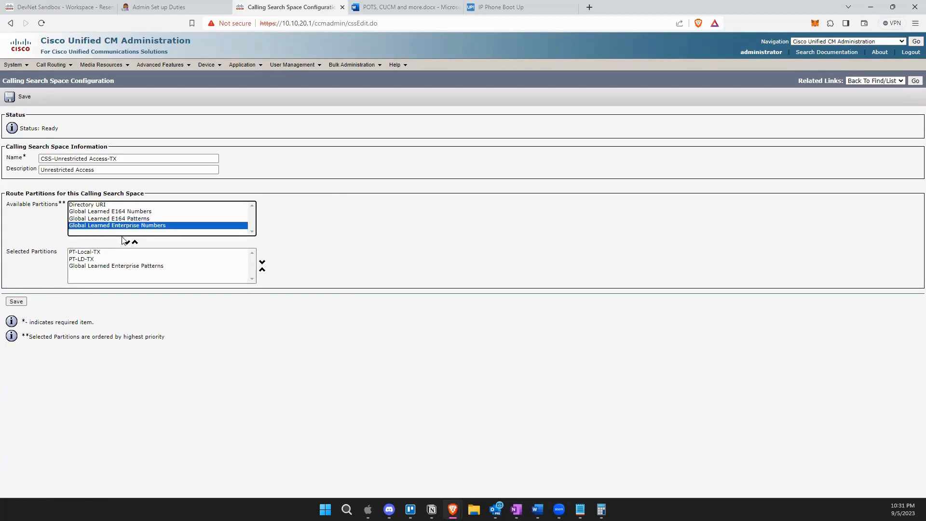
left_click(127, 243)
left_click(111, 218)
left_click(128, 243)
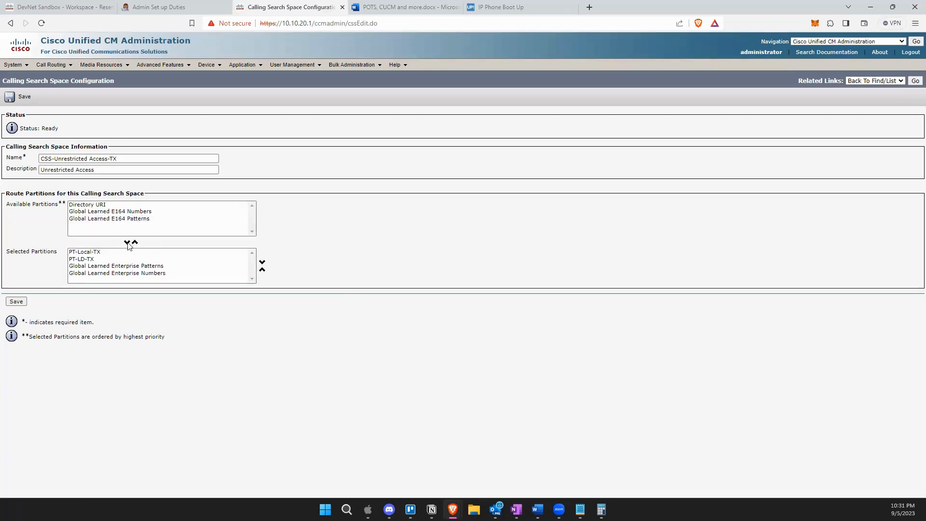
left_click(119, 212)
left_click(127, 242)
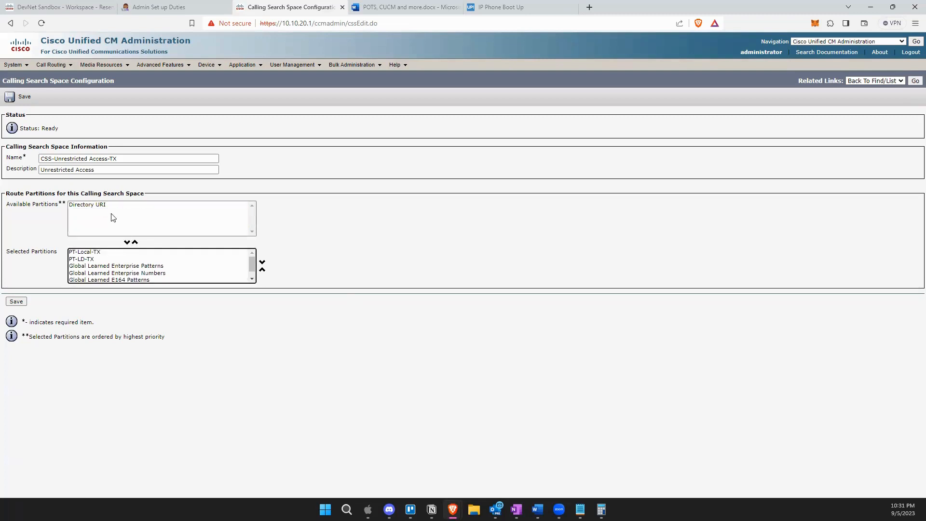
left_click(109, 207)
left_click(127, 242)
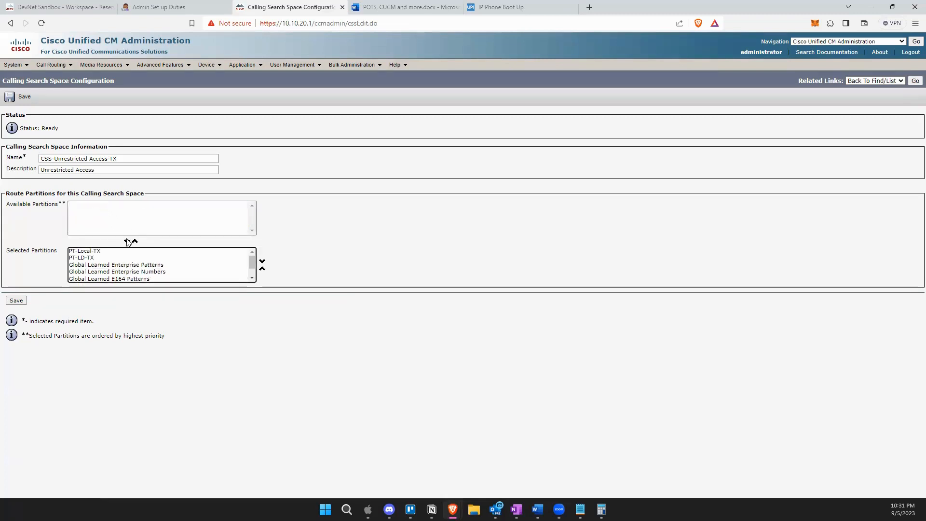
scroll(145, 271, "down", 2)
scroll(144, 270, "up", 2)
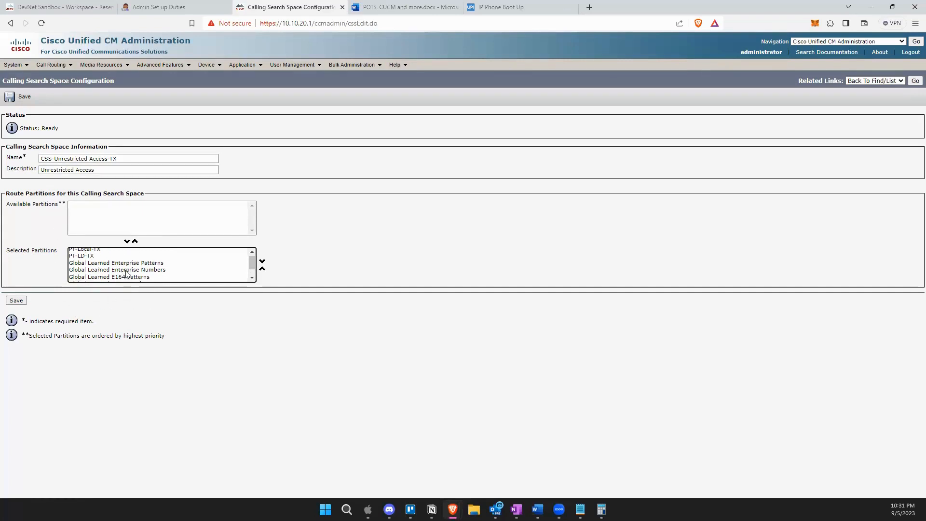
scroll(127, 272, "down", 1)
scroll(126, 272, "up", 1)
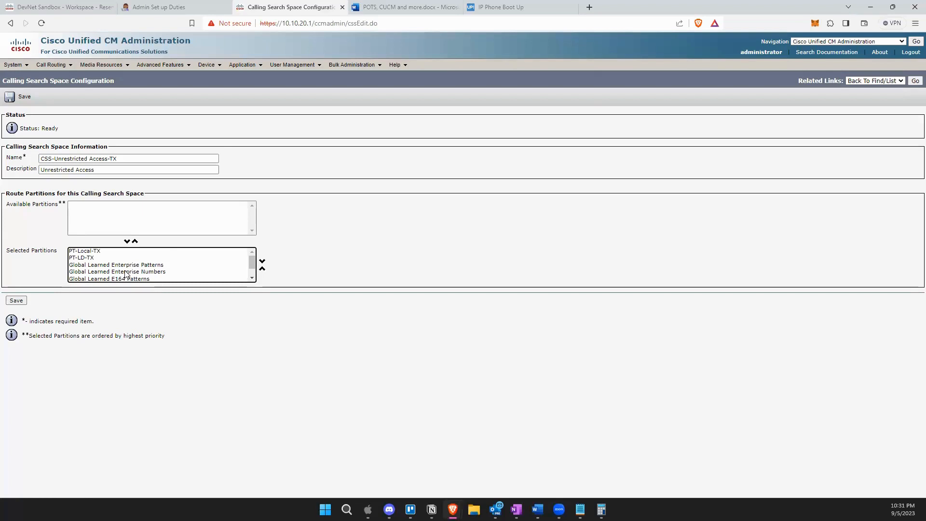
Save the calling search space and open a blank form for another one.
left_click(16, 301)
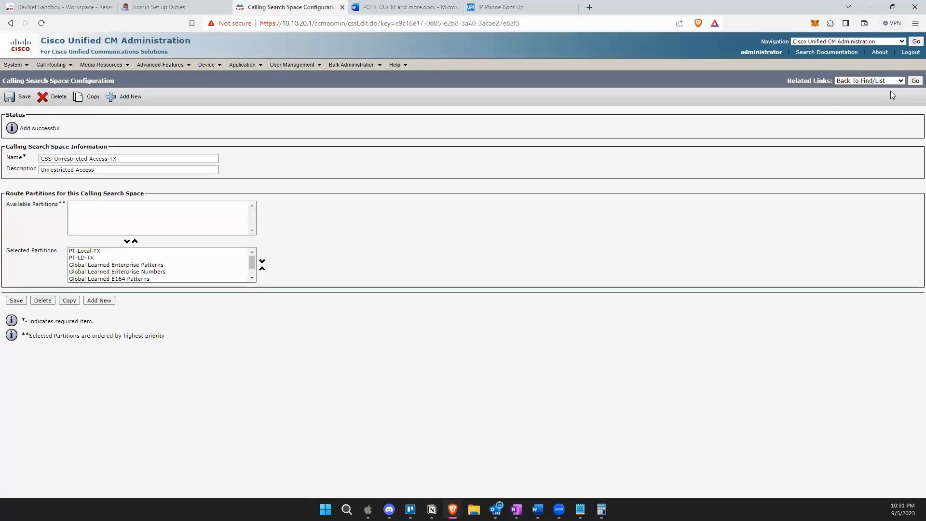
left_click(915, 81)
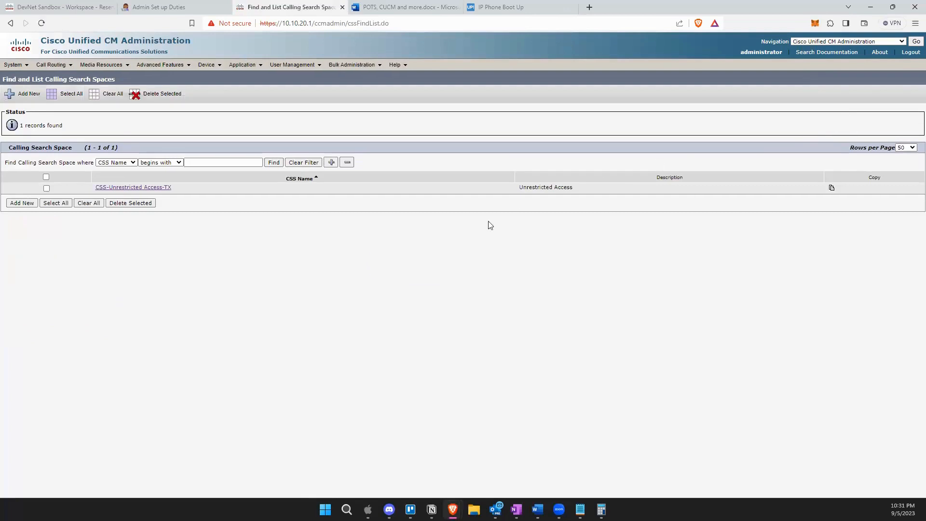
left_click(23, 203)
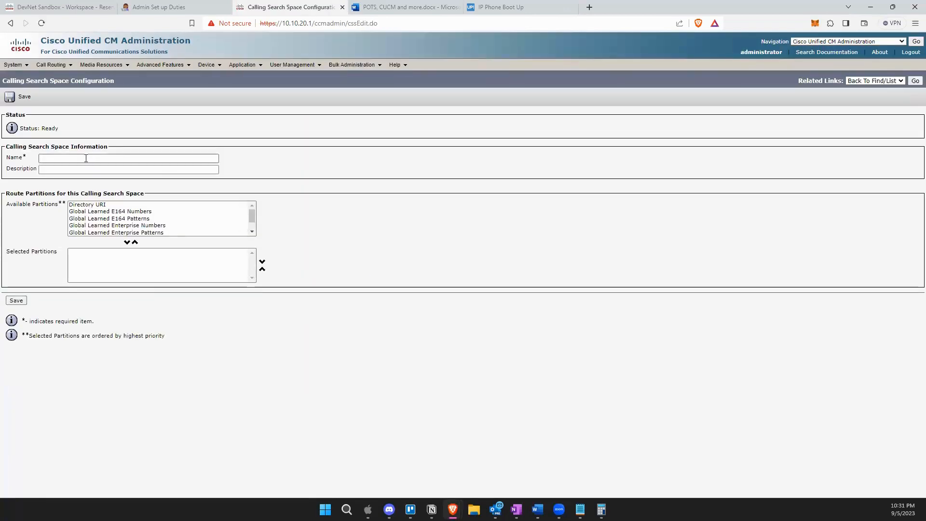
Name the new calling search space 'CSS-Internal-TX'.
left_click(86, 158)
type("CSS")
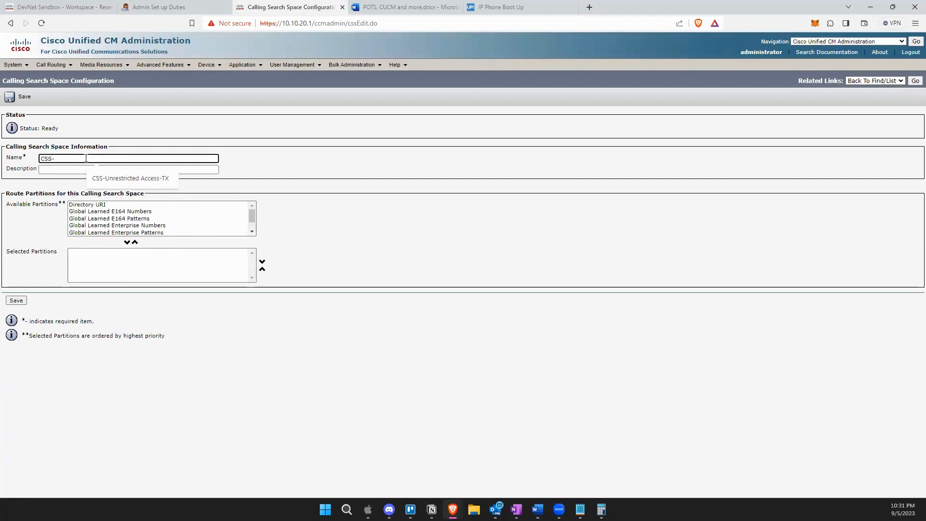
type("-Loc")
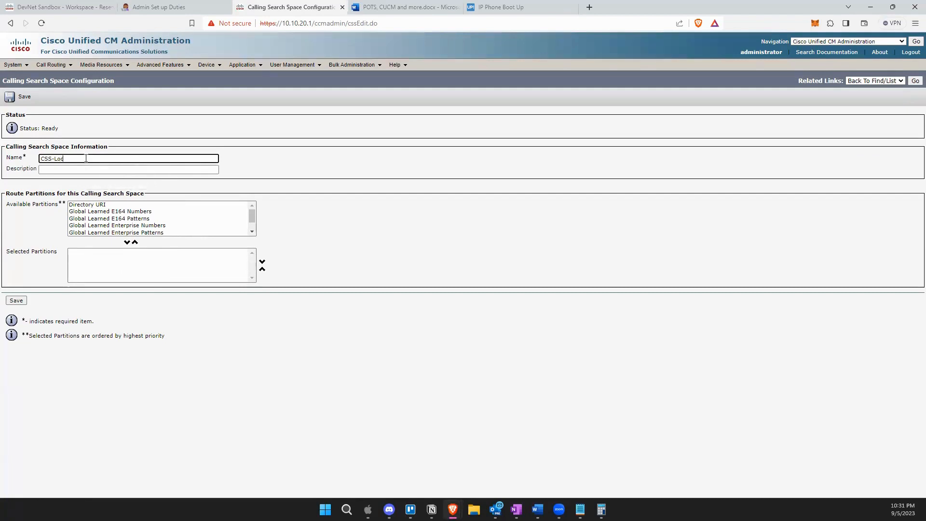
key("BackSpace")
key("BackSpace")
key("BackSpace")
type("Internal -T")
left_click(210, 190)
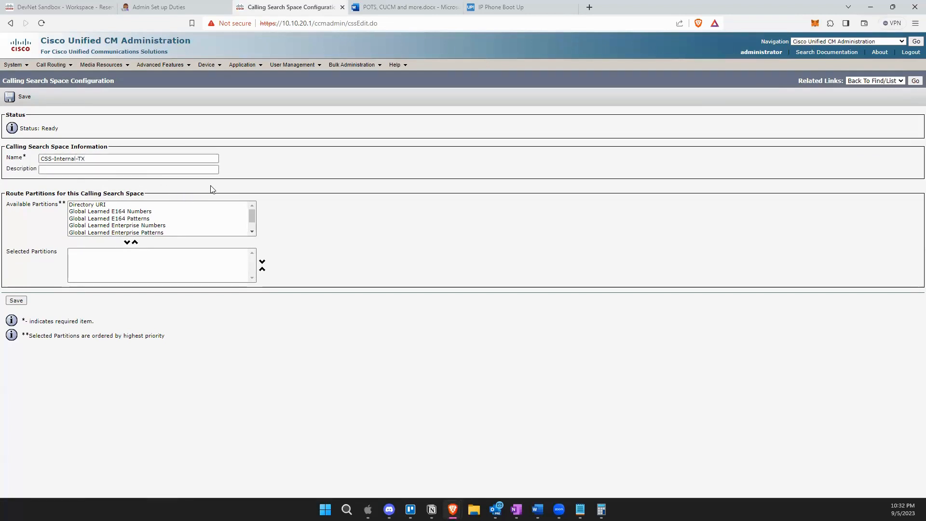
scroll(185, 226, "down", 1)
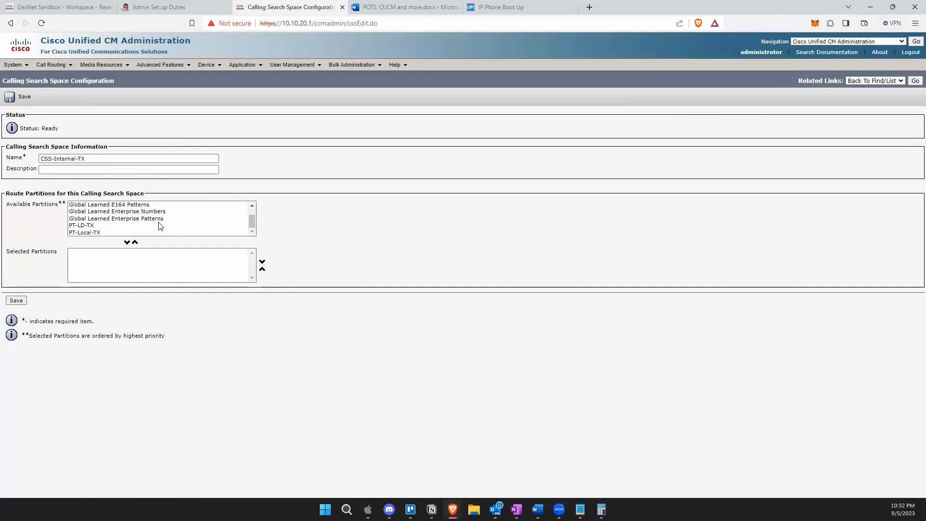
Add PT-Local-TX and then PT-LD-TX to the selected partitions.
left_click(104, 220)
left_click(105, 225)
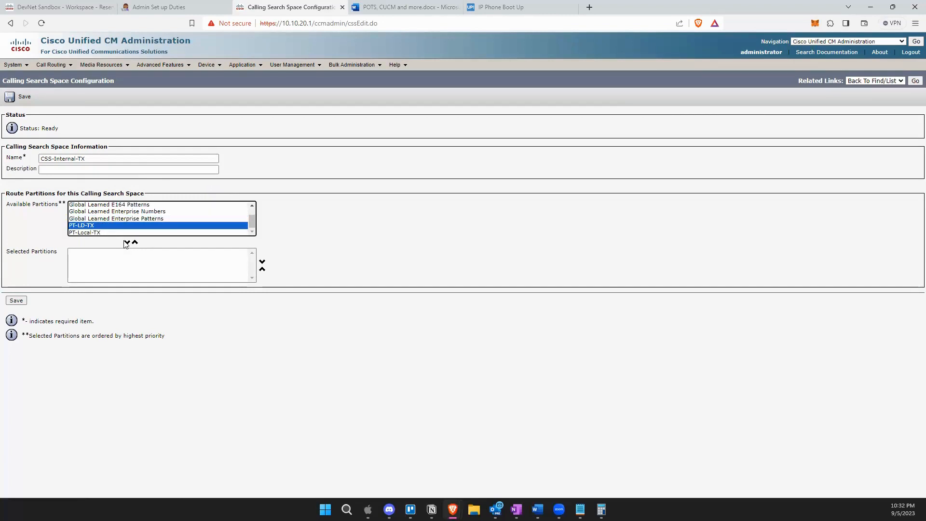
left_click(108, 233)
left_click(127, 243)
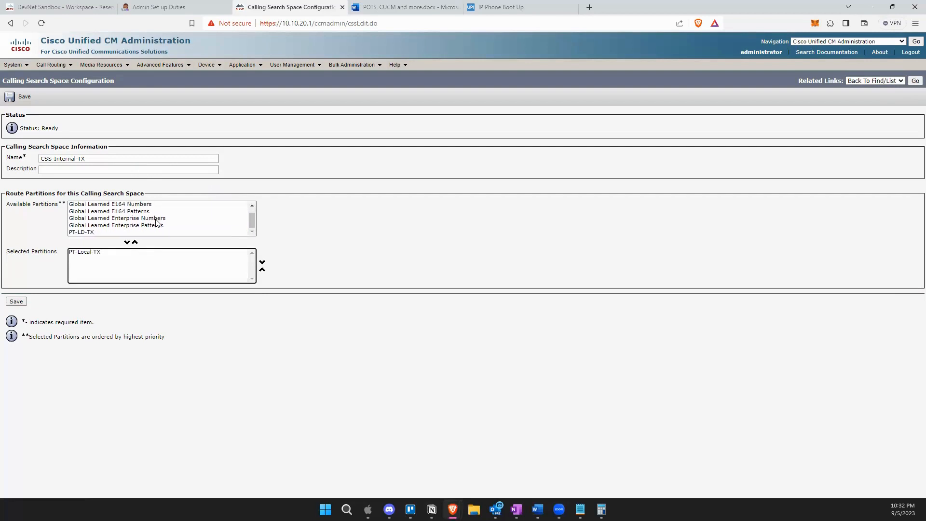
scroll(158, 225, "up", 2)
scroll(159, 224, "down", 2)
left_click(95, 233)
left_click(127, 242)
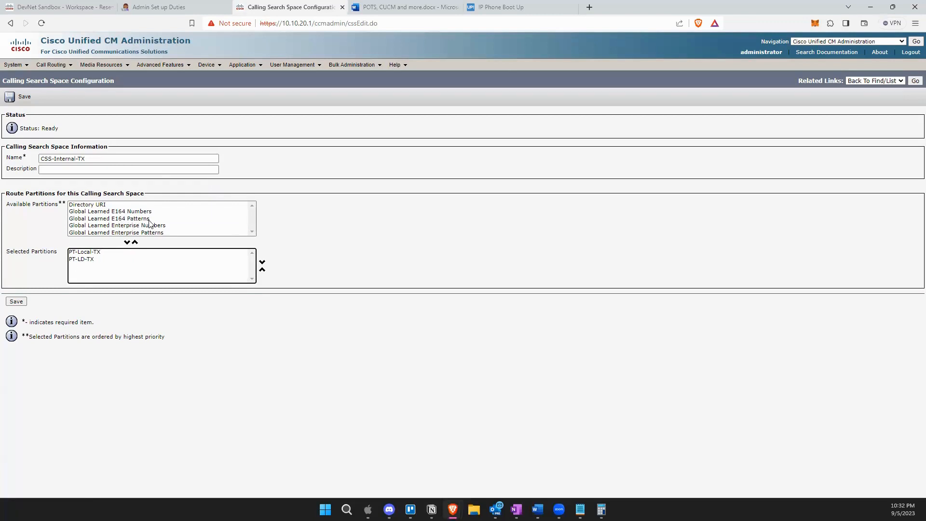
Check that PT-Local-TX is ordered above PT-LD-TX in the selected partitions.
left_click(88, 261)
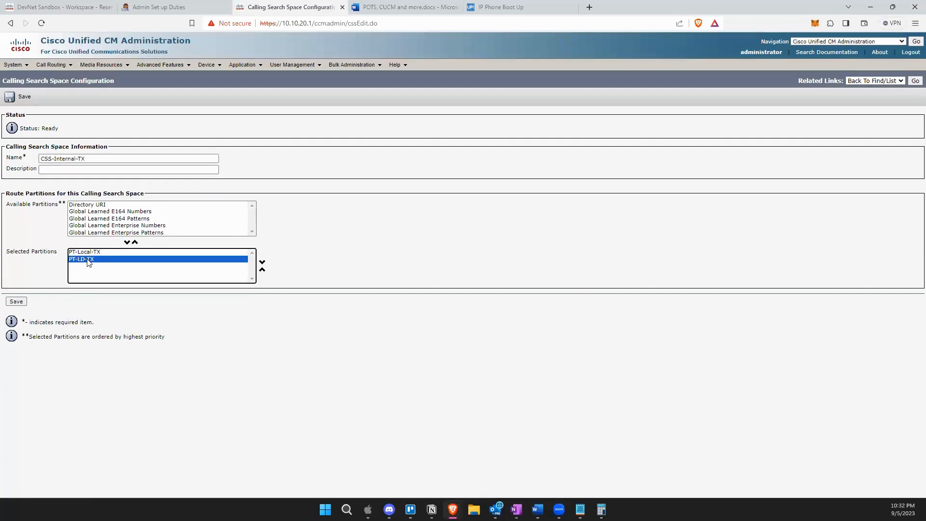
left_click(88, 252)
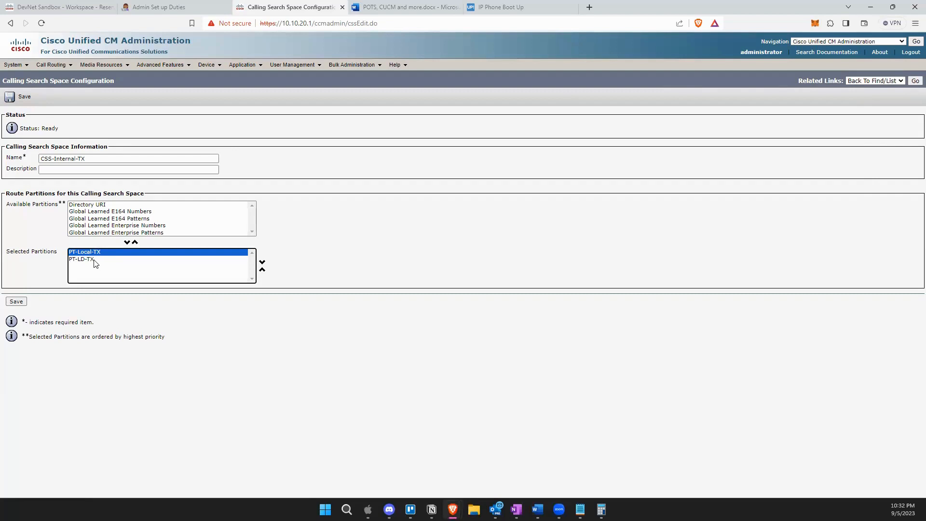
left_click(95, 260)
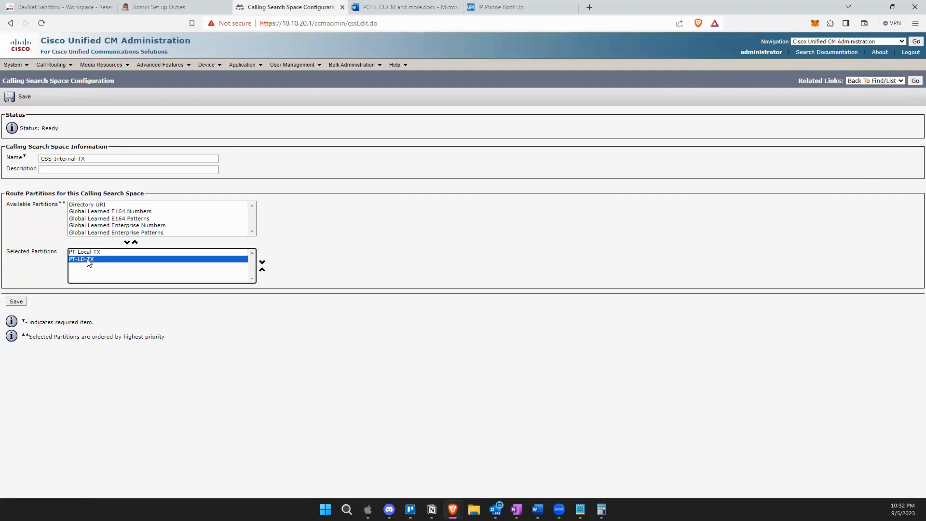
left_click(90, 252)
left_click(84, 259)
left_click(82, 252)
left_click(82, 260)
left_click(83, 252)
left_click(84, 260)
left_click(84, 252)
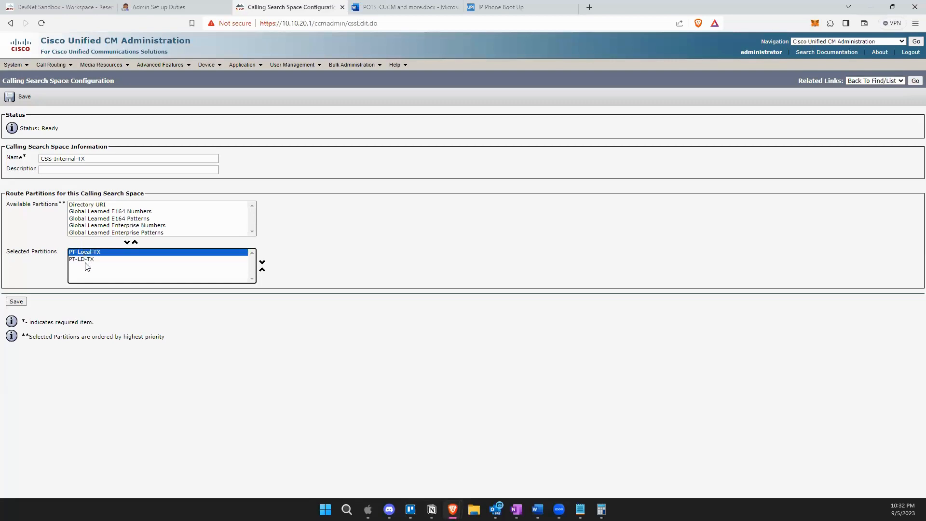
left_click(85, 260)
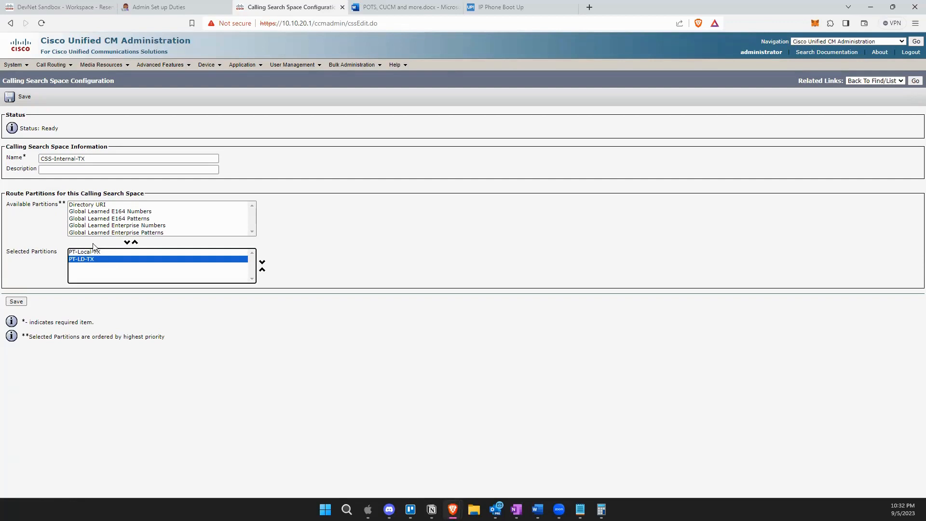
left_click(95, 251)
left_click(85, 260)
Save CSS-Internal-TX, then list route patterns via Call Routing > Route/Hunt, finding 0 records.
left_click(24, 301)
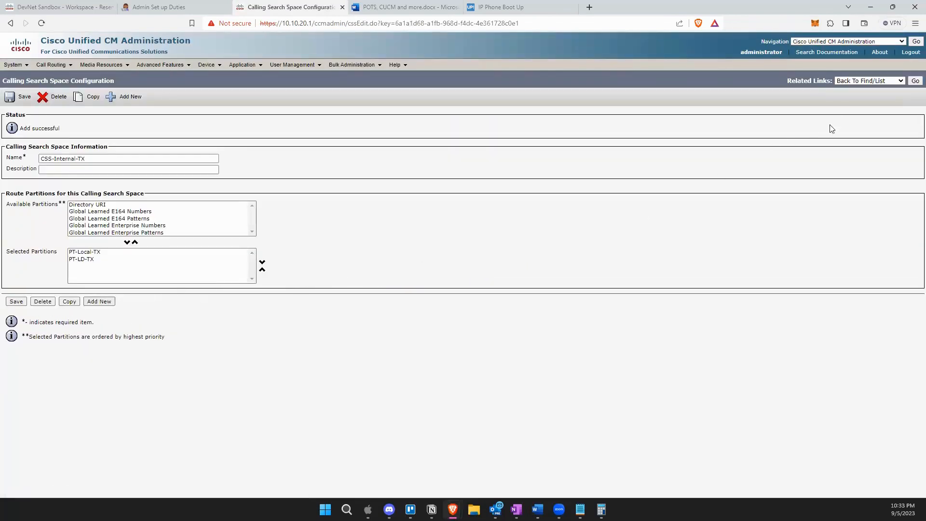
left_click(914, 82)
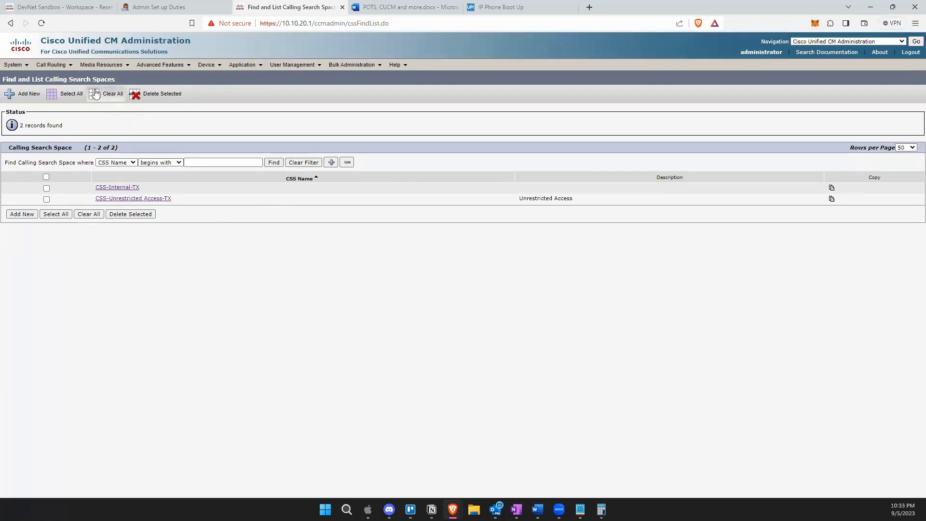
mouse_move(52, 64)
mouse_move(89, 113)
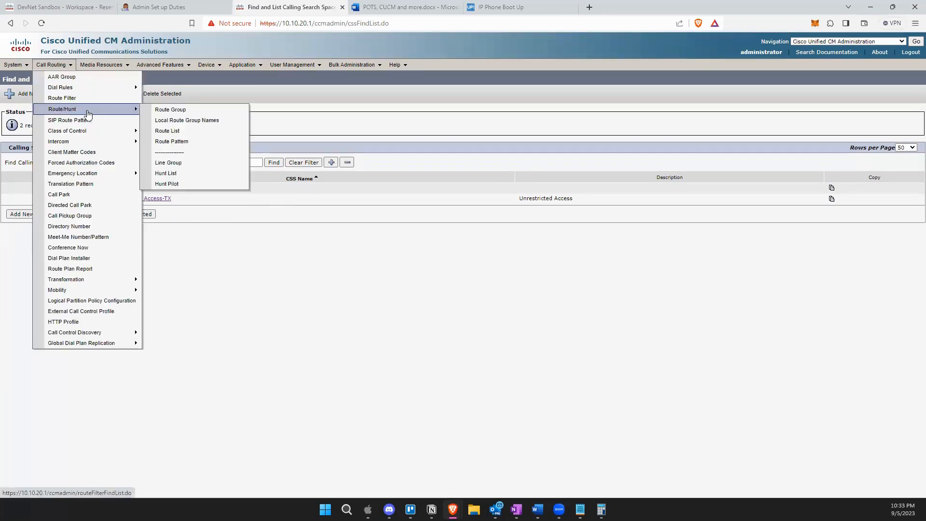
left_click(210, 143)
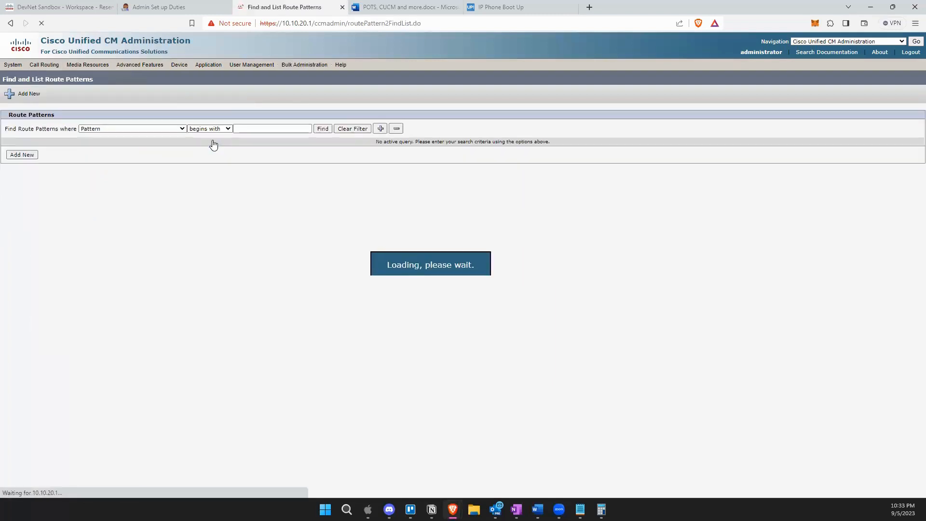
left_click(323, 129)
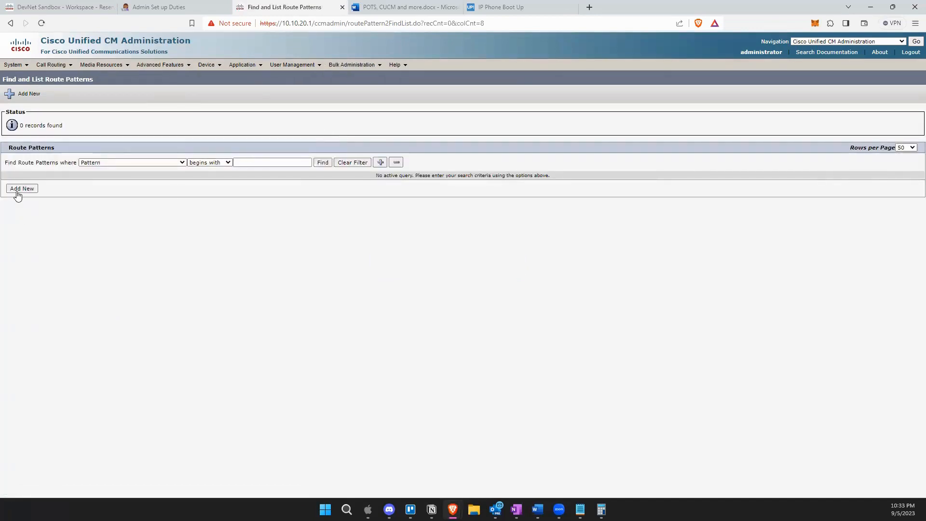
Add a new route pattern and fill in 9.[2-9]XXXXXXX from the autocomplete list.
left_click(22, 189)
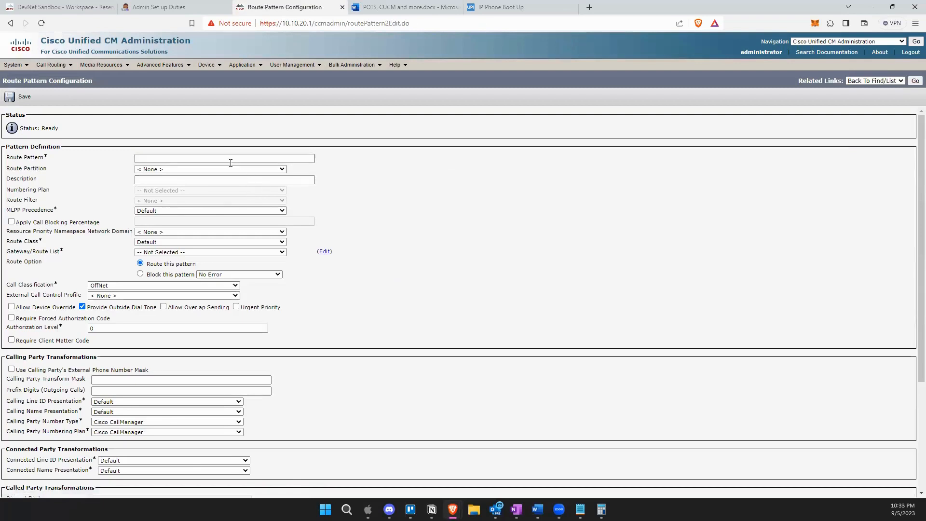
left_click(215, 161)
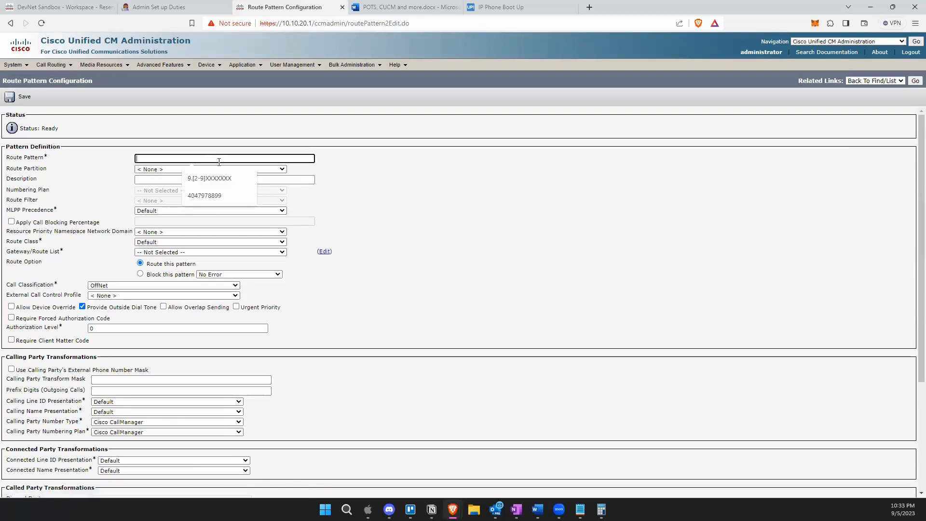
left_click(221, 177)
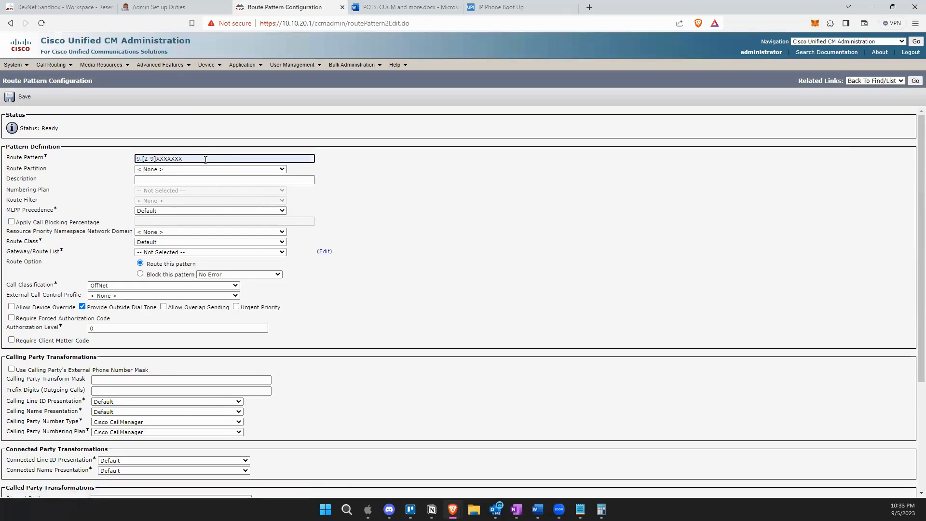
left_click_drag(179, 158, 121, 159)
left_click(442, 215)
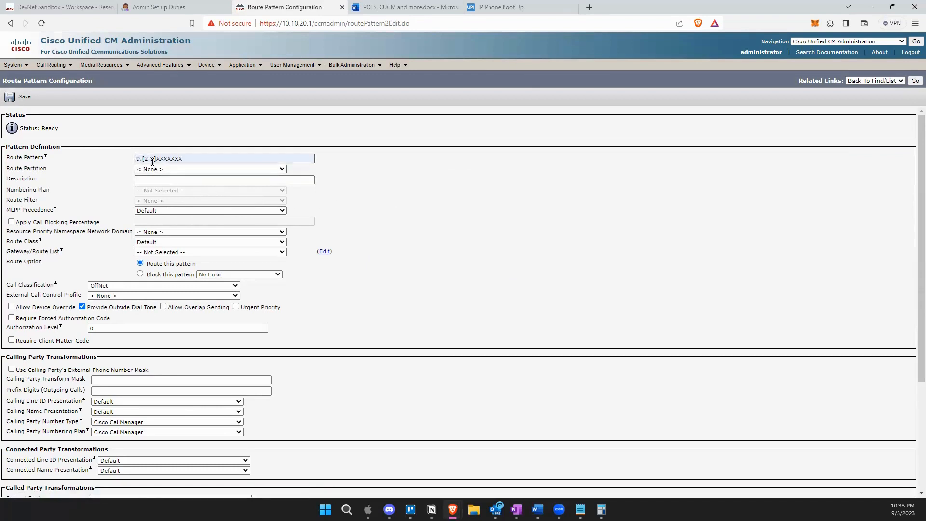
left_click_drag(144, 158, 155, 158)
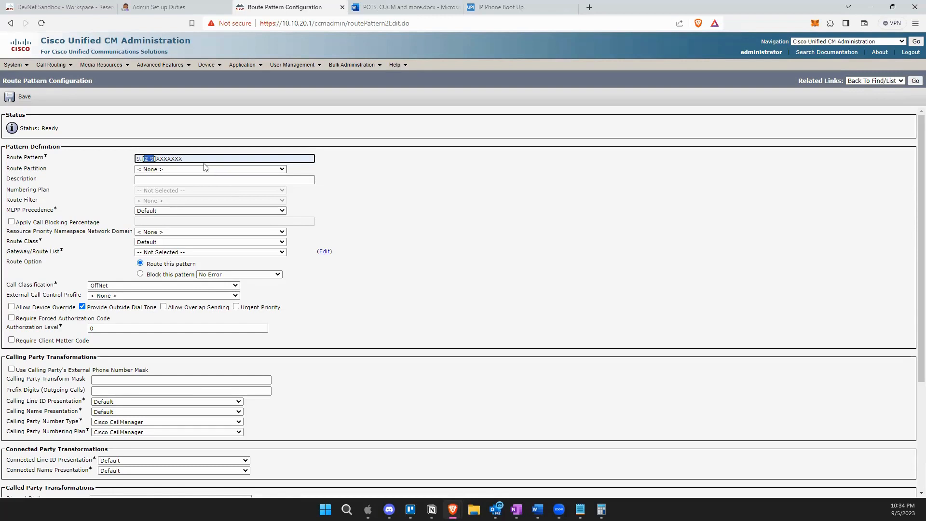
left_click_drag(196, 160, 156, 155)
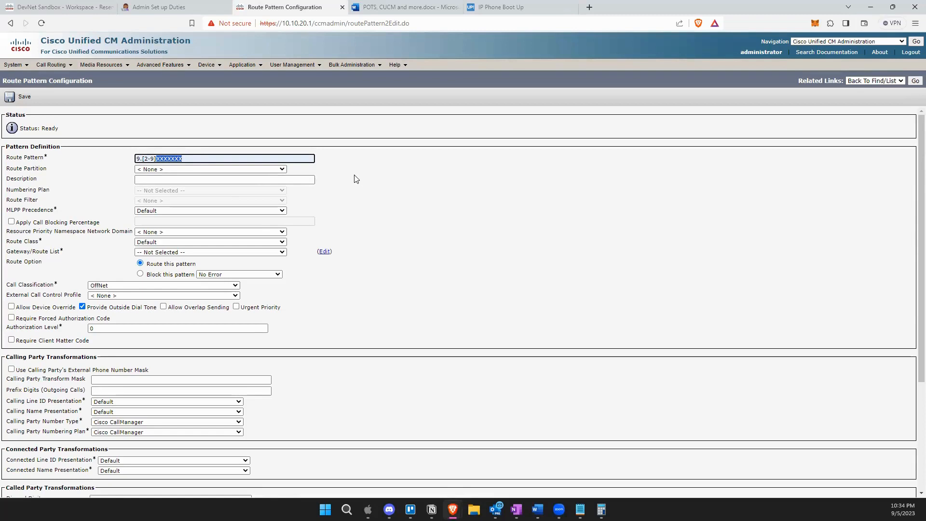
Set the 9.[2-9]XXXXXXX route pattern's Route Partition to PT-LD-TX.
left_click(276, 169)
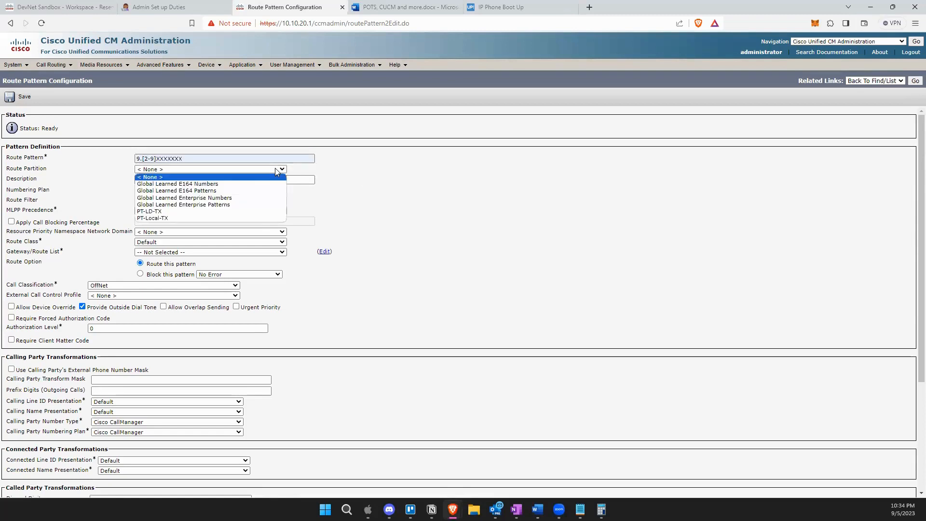
left_click(148, 213)
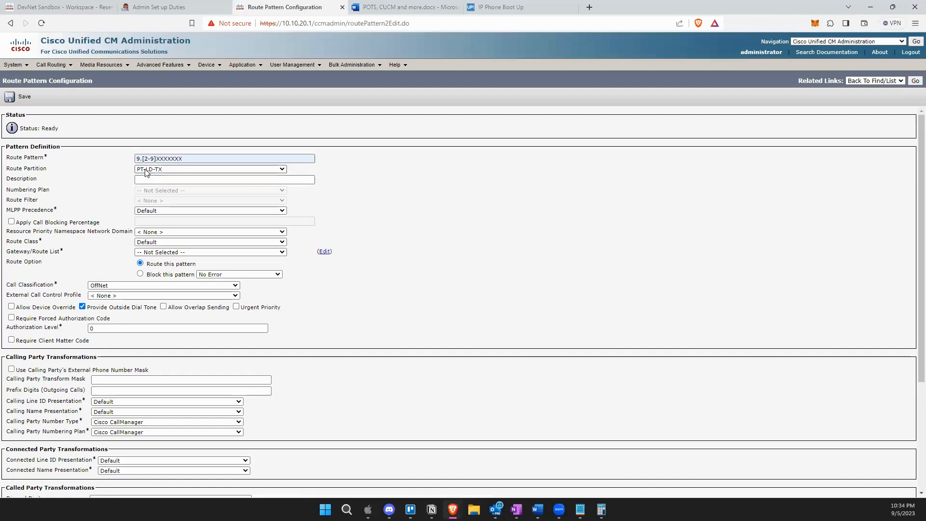
left_click_drag(187, 159, 94, 170)
left_click(169, 141)
left_click(184, 178)
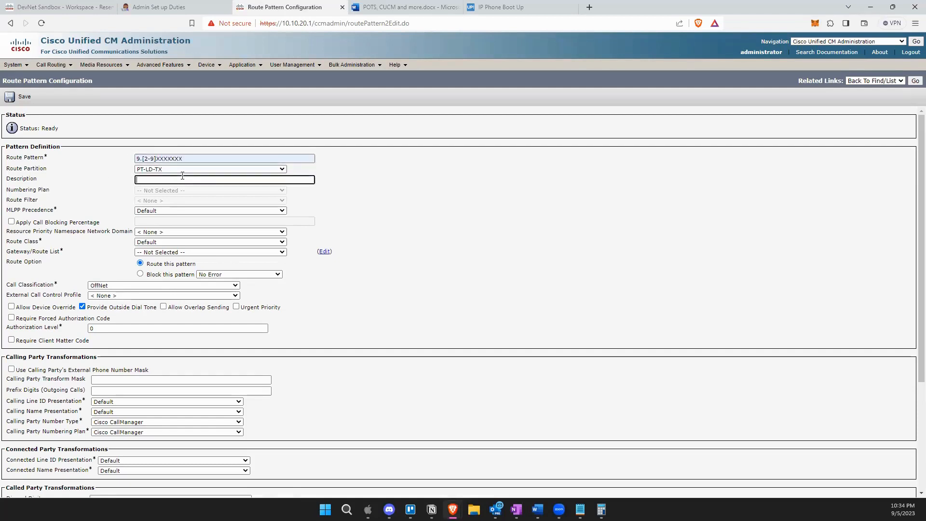
left_click(189, 140)
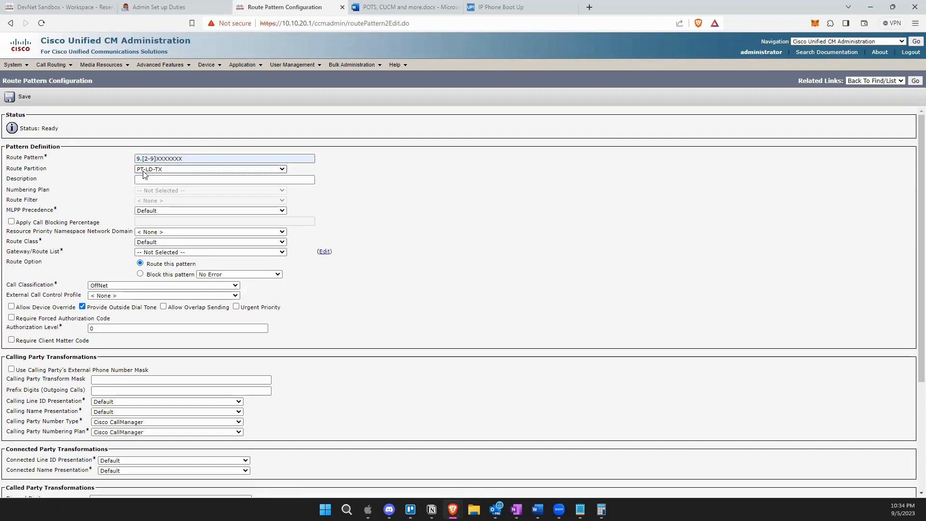
left_click_drag(184, 159, 131, 164)
left_click(201, 155)
left_click_drag(183, 159, 138, 158)
Review the 9.[2-9]XXXXXXX text in the Route Pattern field.
left_click(138, 151)
left_click(159, 157)
left_click(177, 150)
left_click_drag(188, 159, 103, 168)
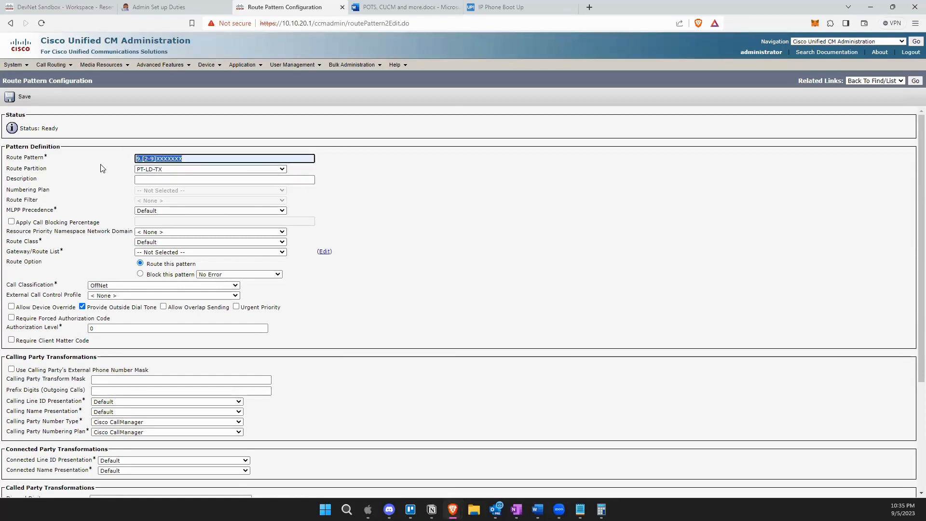
left_click(114, 123)
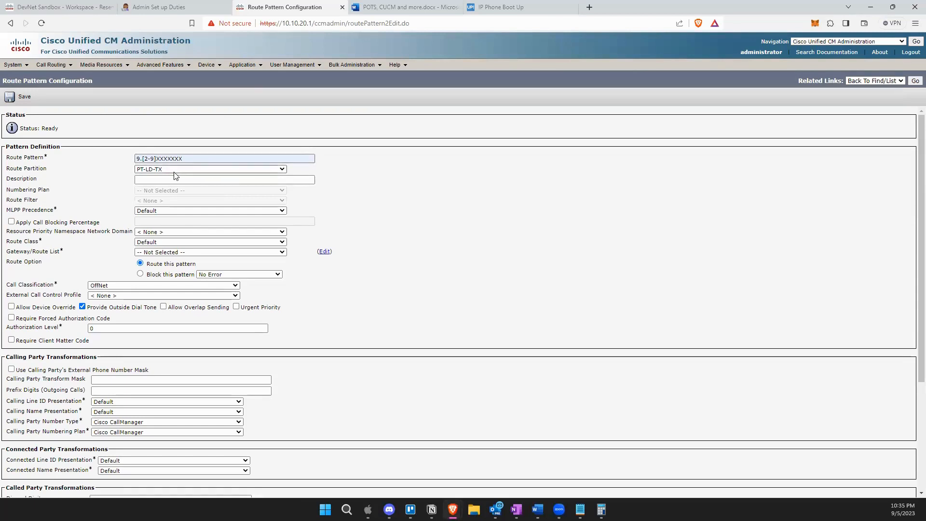
left_click(160, 158)
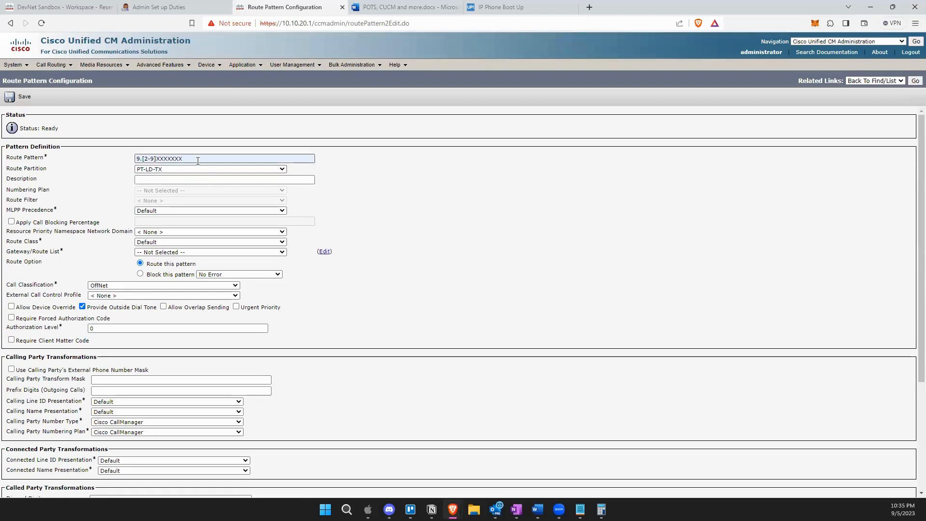
left_click_drag(197, 159, 120, 154)
left_click(162, 144)
left_click(194, 157)
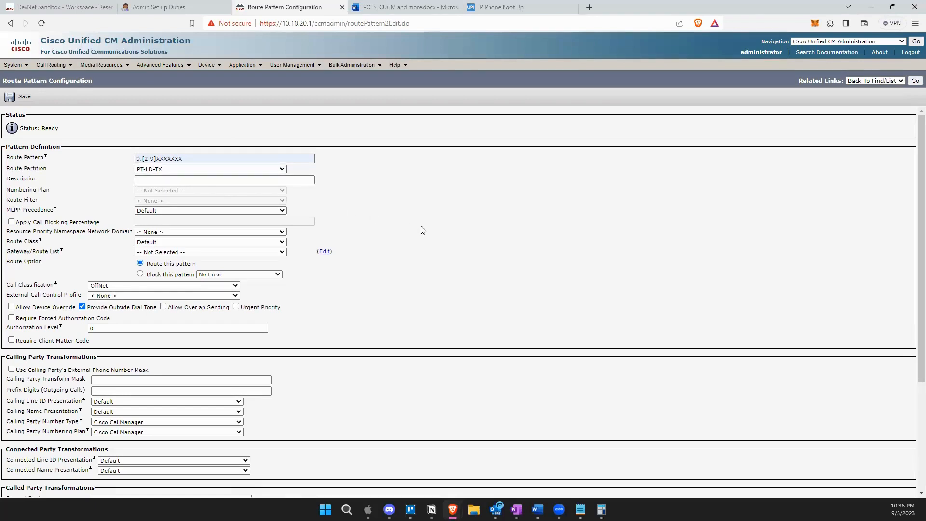
Enter the description 'Long Distance TX' using the autofill suggestion.
left_click(169, 180)
left_click(412, 181)
left_click(254, 180)
type("Long")
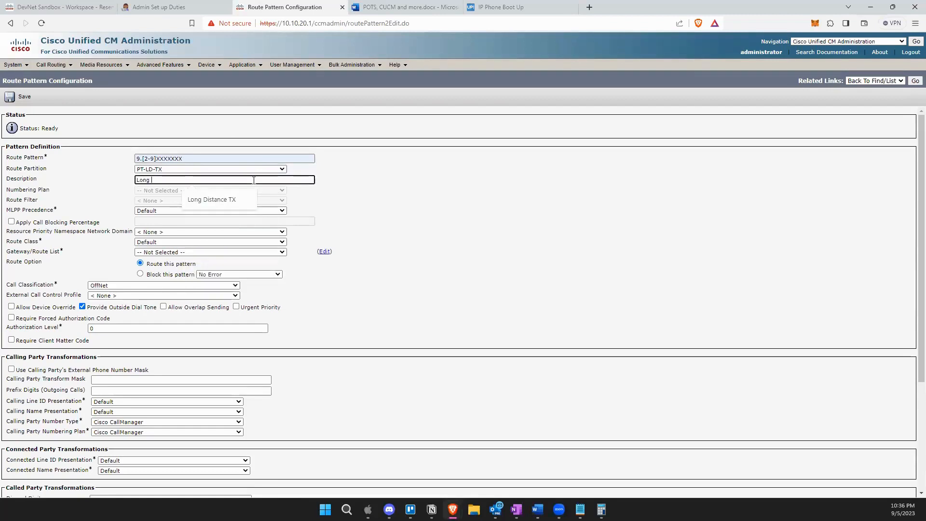
left_click(218, 201)
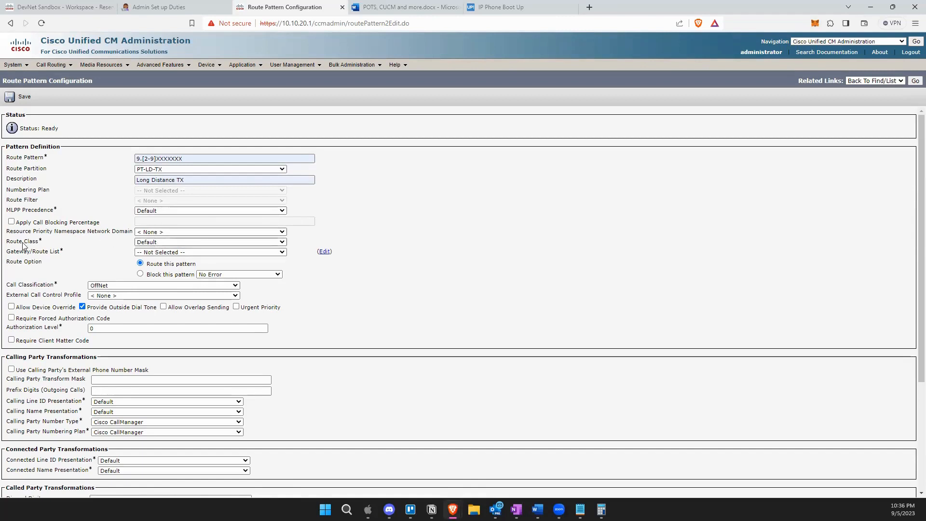
Keep Route Class at Default and set Gateway/Route List to SIPTrunktoCUP.
left_click(150, 243)
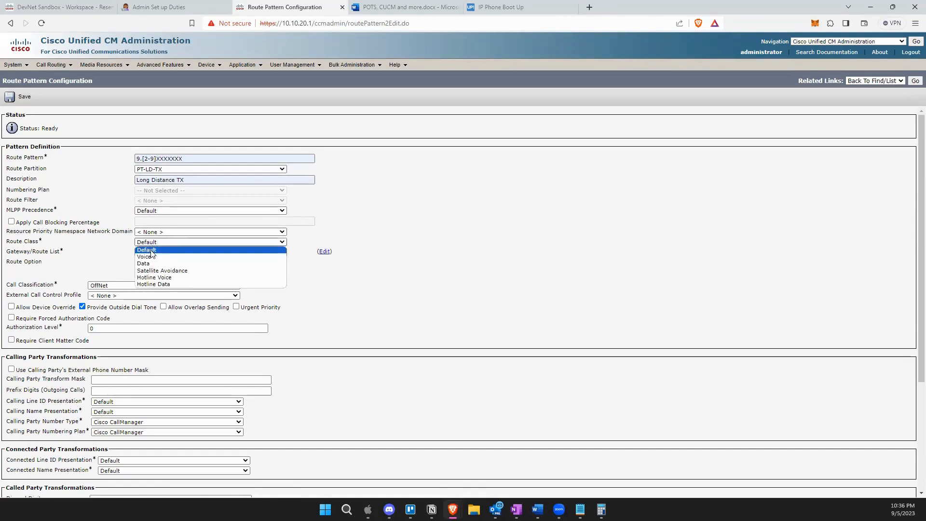
left_click(465, 218)
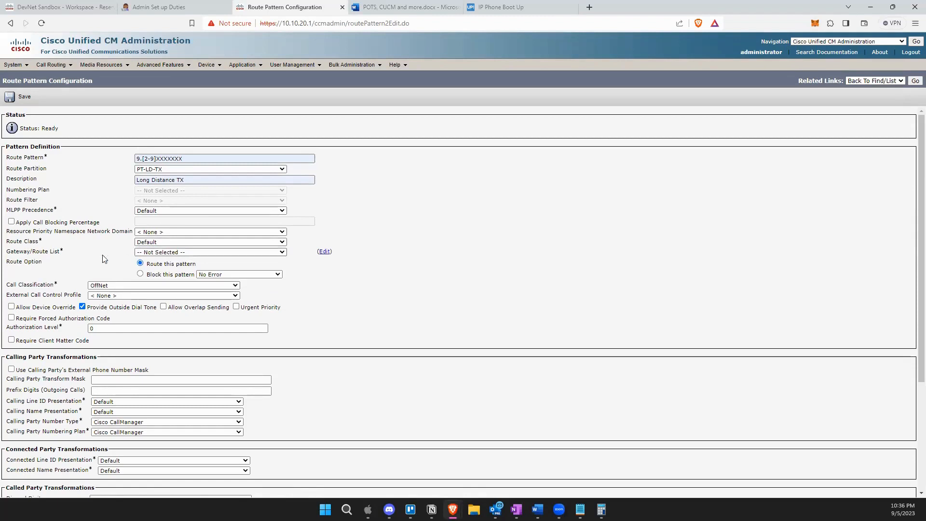
left_click(150, 252)
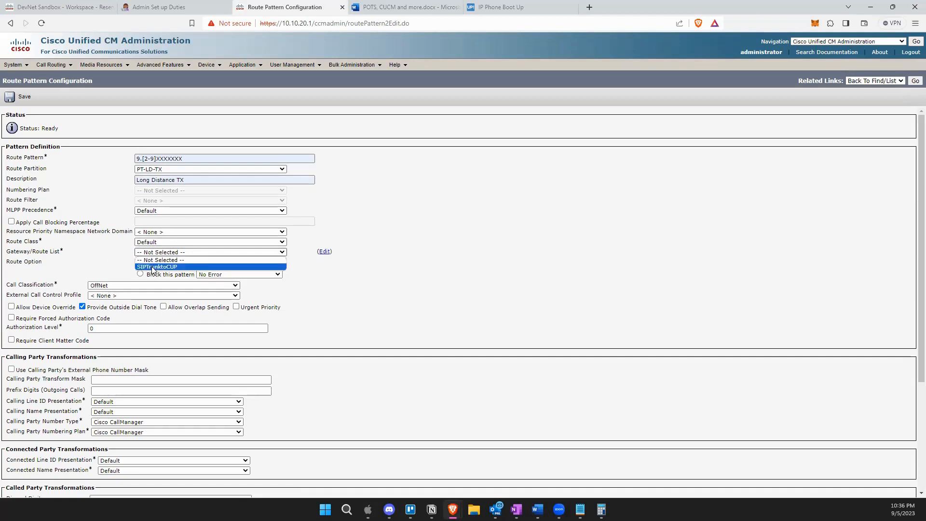
left_click(152, 267)
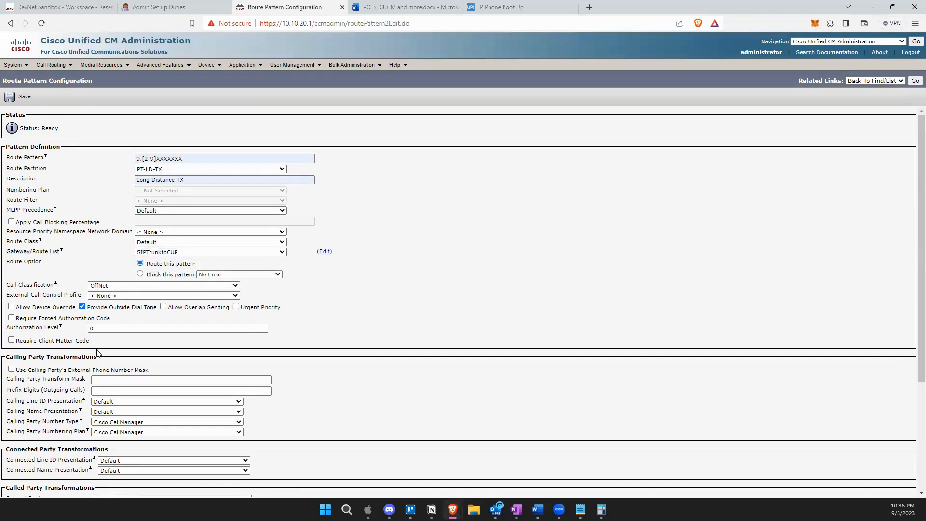
scroll(101, 362, "down", 1)
scroll(100, 362, "down", 2)
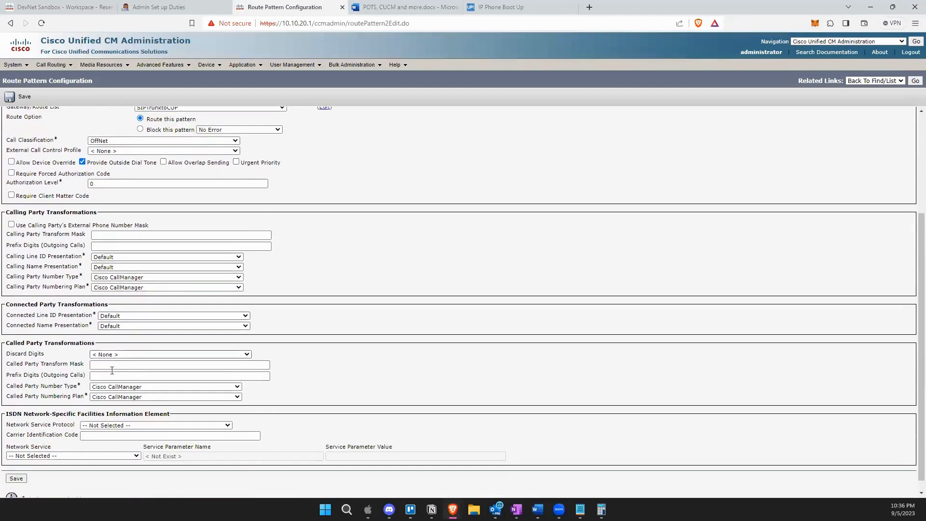
scroll(111, 380, "down", 1)
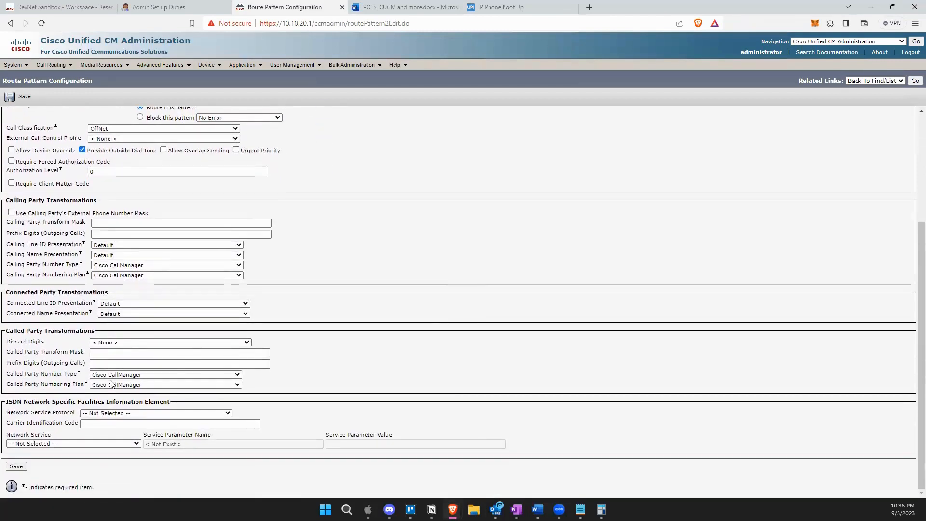
right_click(124, 347)
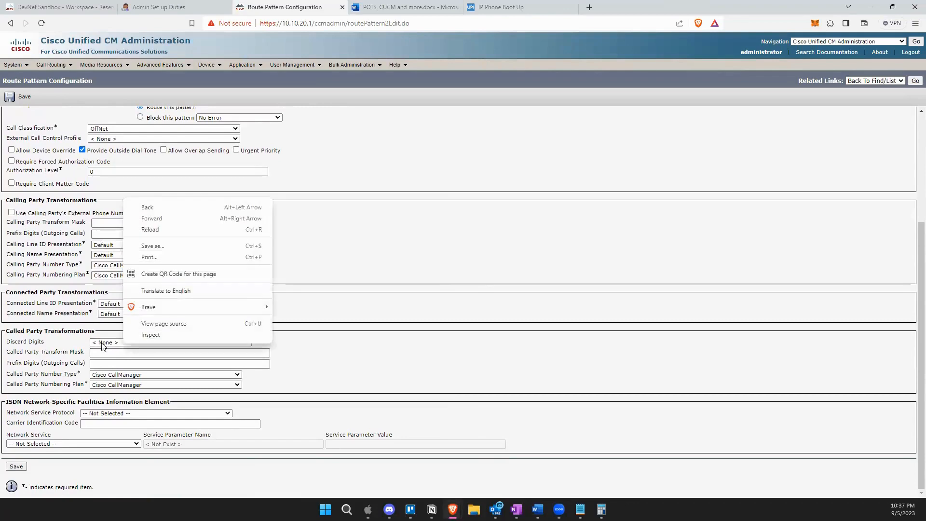
left_click(105, 346)
scroll(355, 333, "up", 4)
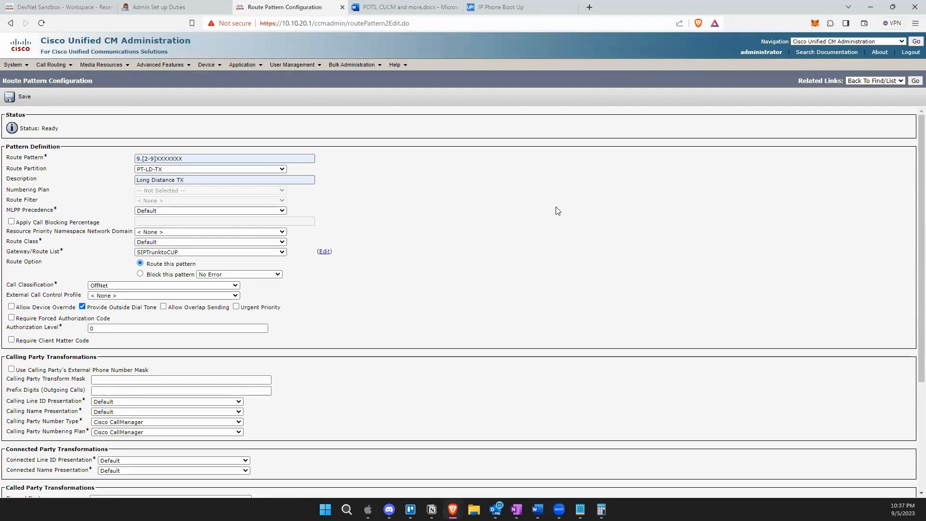
left_click_drag(196, 159, 135, 155)
left_click(463, 213)
Set Discard Digits to PreDot under Called Party Transformations.
scroll(447, 350, "down", 3)
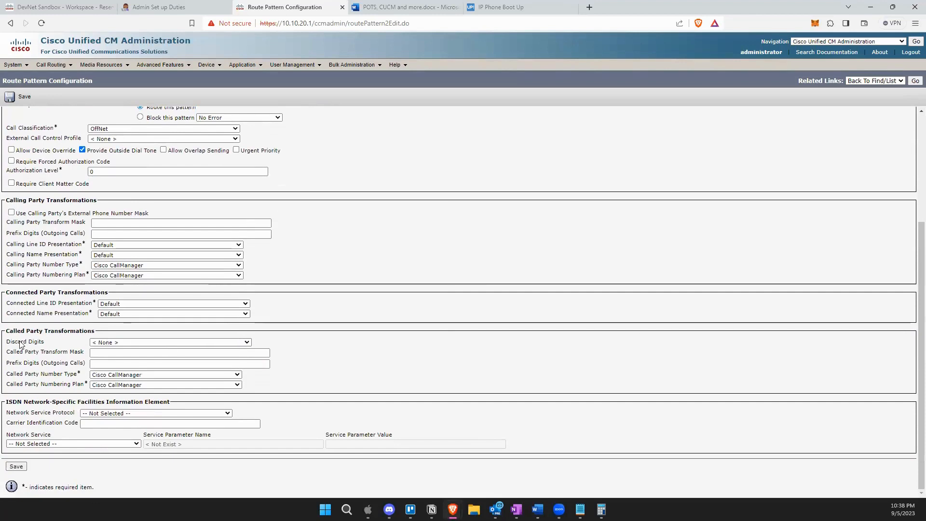
left_click(124, 343)
left_click(124, 365)
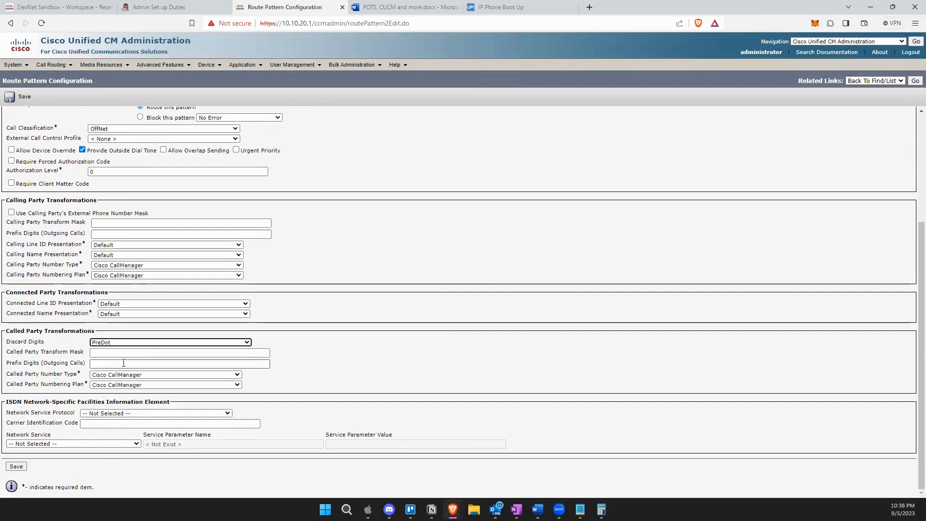
scroll(423, 323, "up", 1)
scroll(424, 323, "up", 1)
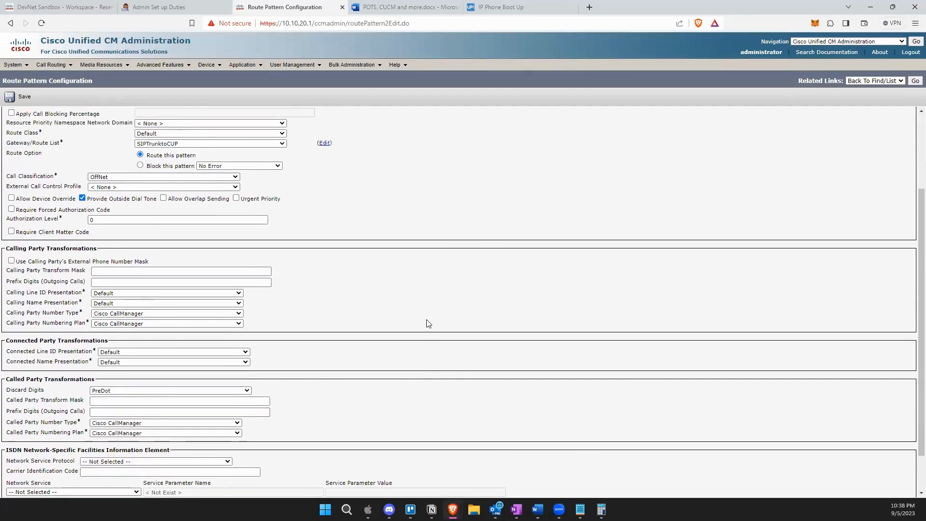
scroll(428, 325, "up", 2)
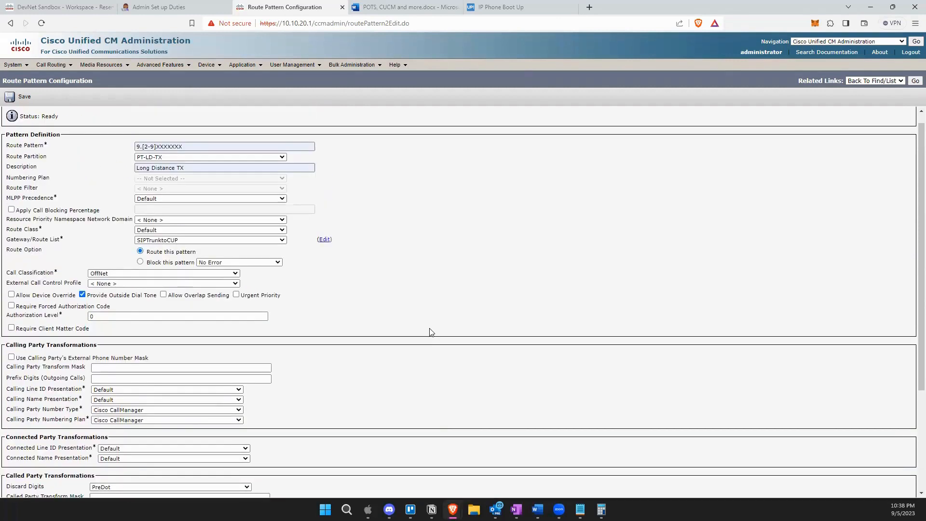
scroll(431, 332, "up", 1)
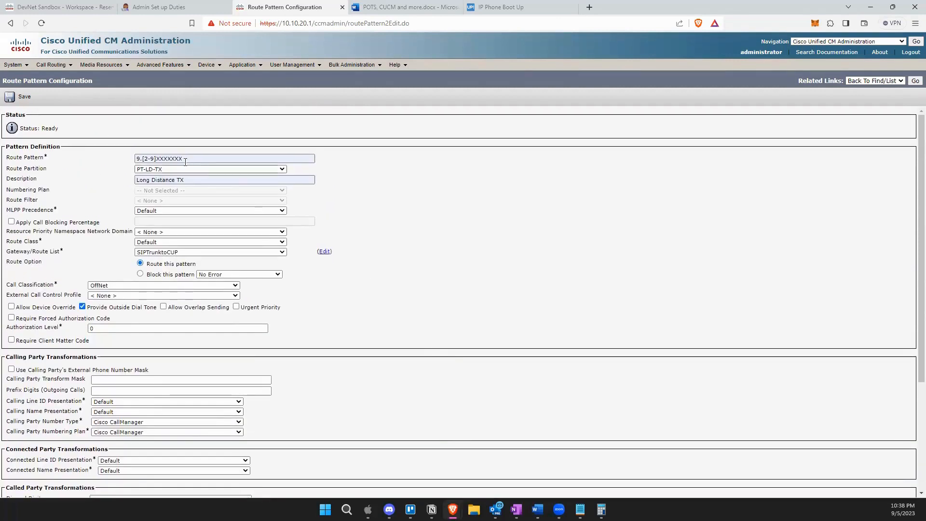
left_click(142, 158)
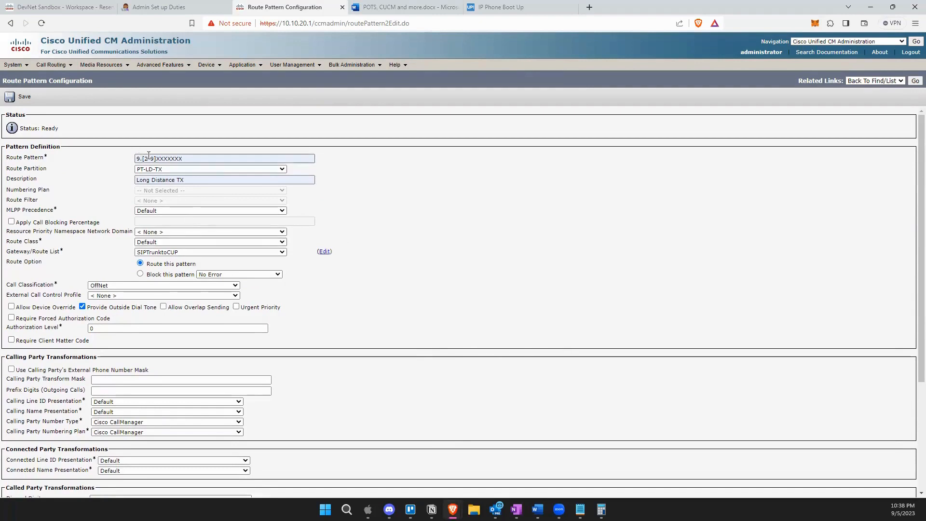
scroll(472, 209, "down", 3)
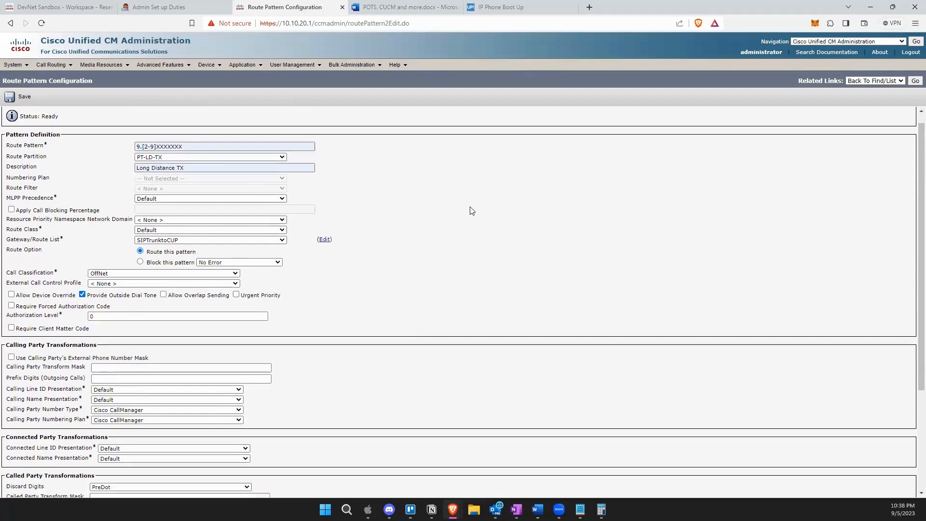
Save the 9.[2-9]XXXXXXX Long Distance TX route pattern, accepting the authorization code and reset alerts.
left_click(15, 466)
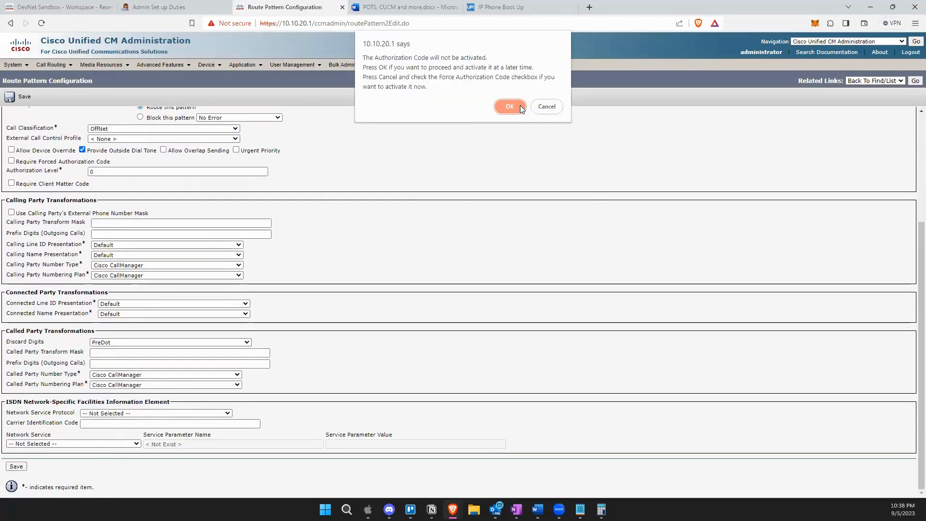
left_click(518, 105)
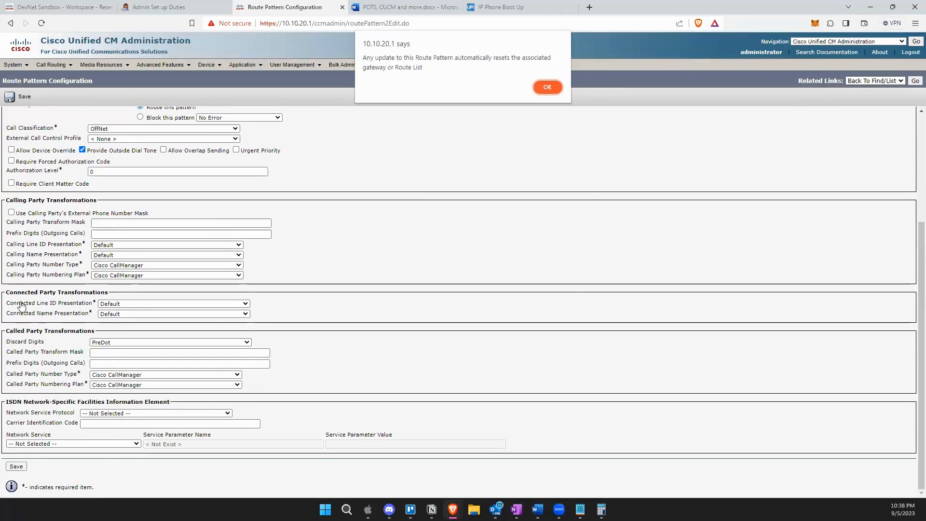
left_click(546, 87)
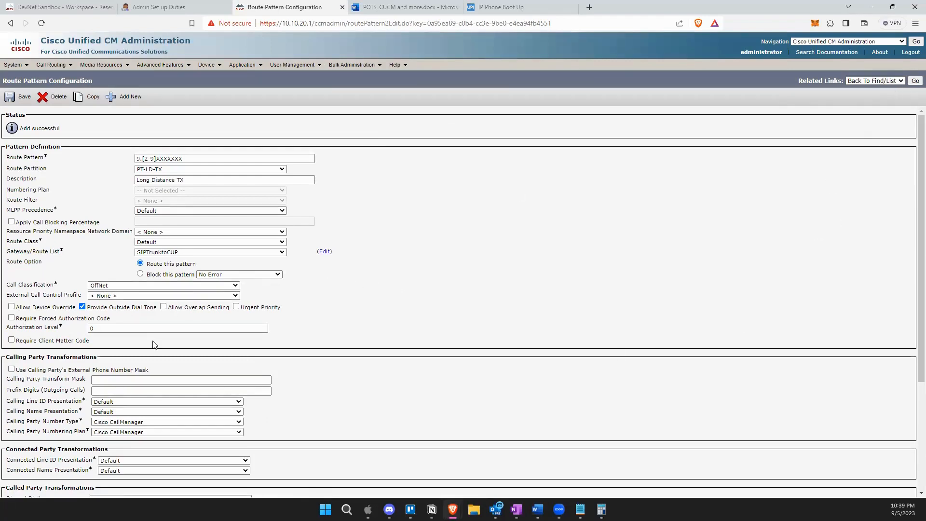
Return to the route pattern list showing 9.[2-9]XXXXXXX in PT-LD-TX via SIPTrunktoCUP.
left_click(915, 80)
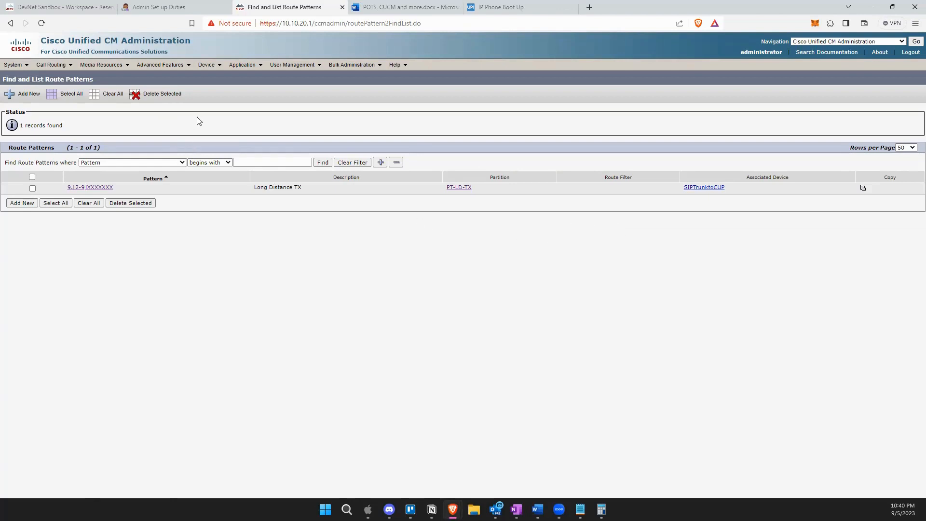
Open a new Device Pool Configuration form from System > Device Pool.
left_click(213, 66)
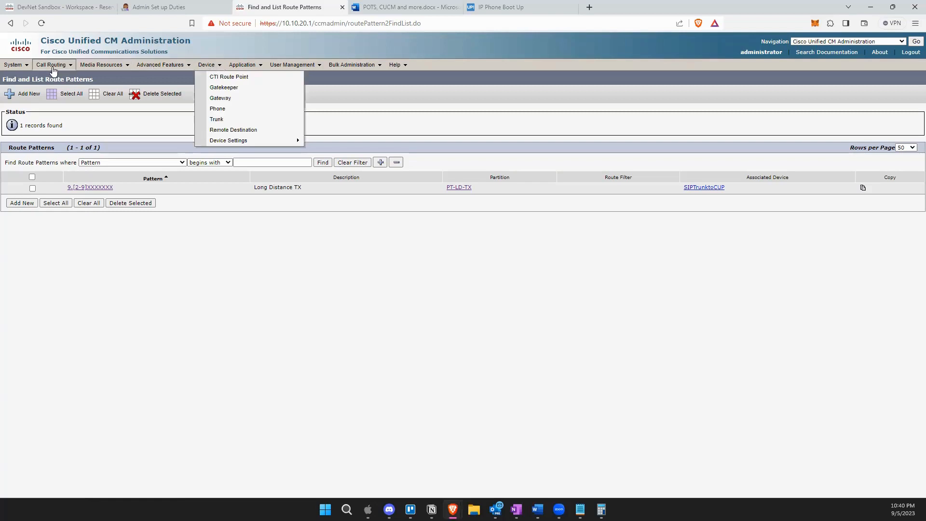
mouse_move(14, 65)
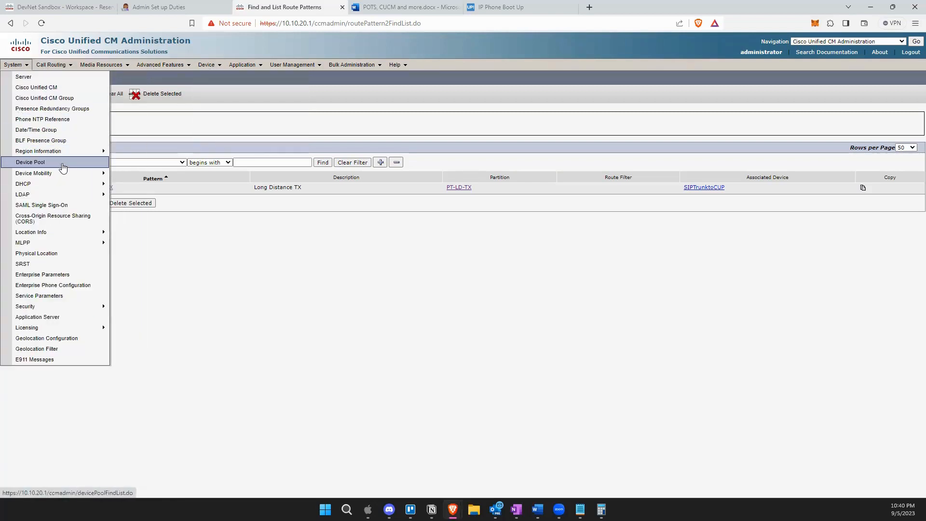
left_click(30, 162)
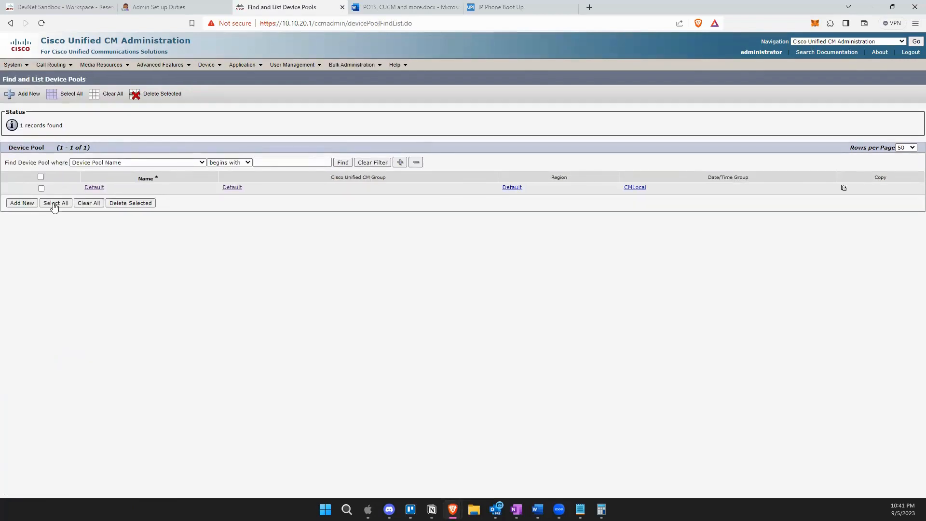
left_click(30, 207)
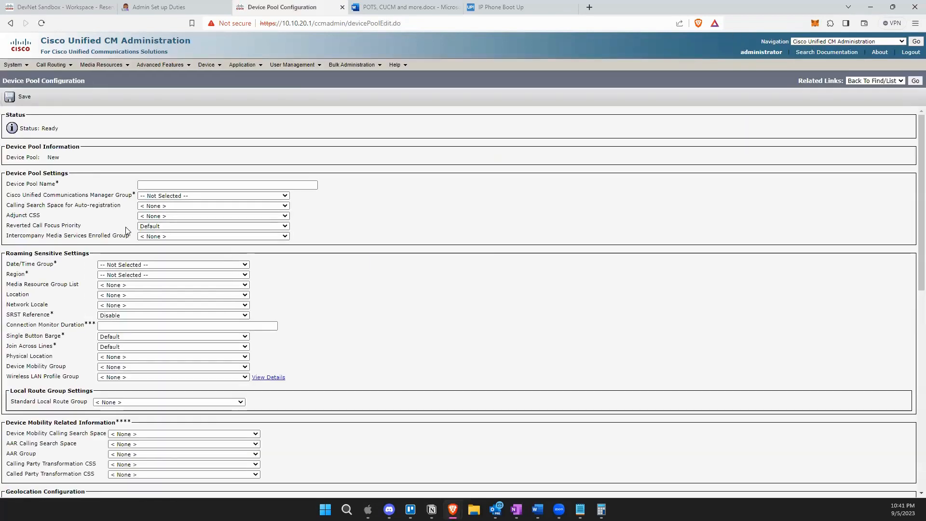
Enter DP-TX as the new device pool's name.
left_click(155, 183)
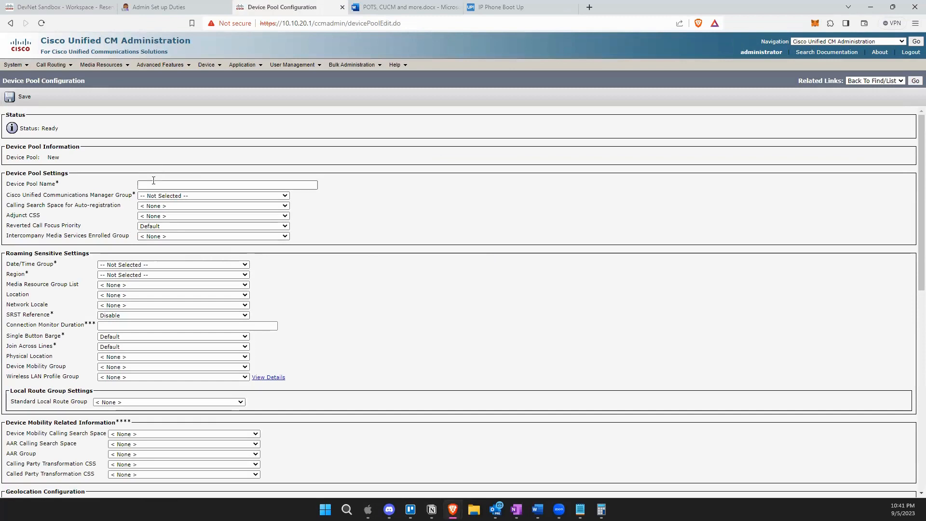
type("DP")
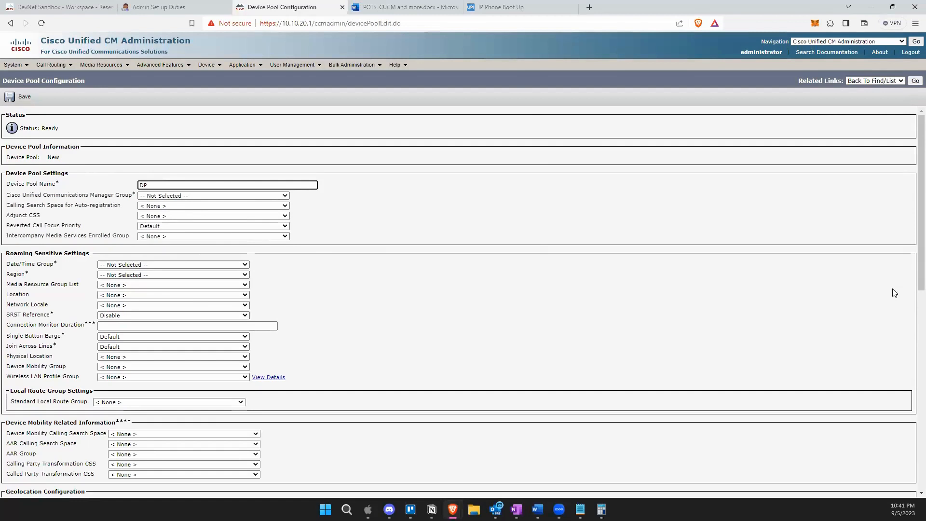
type("-TX")
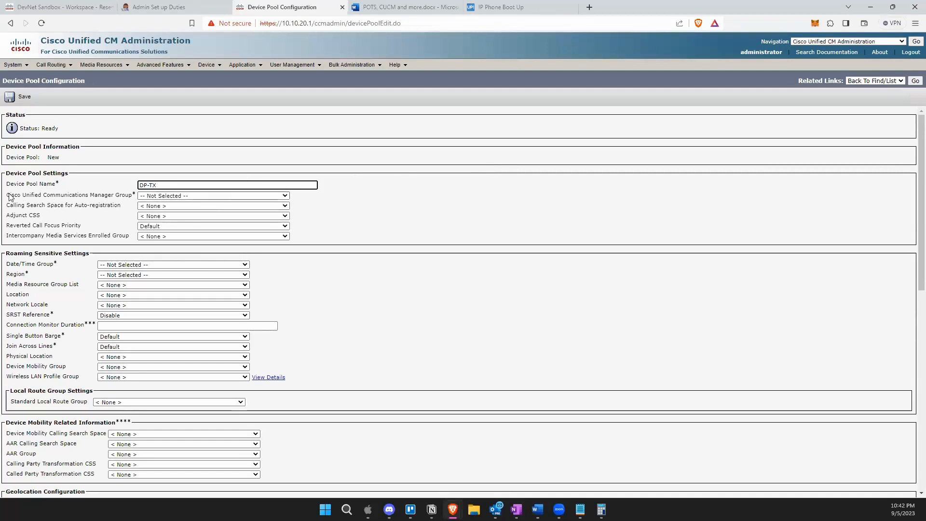
left_click_drag(7, 195, 135, 201)
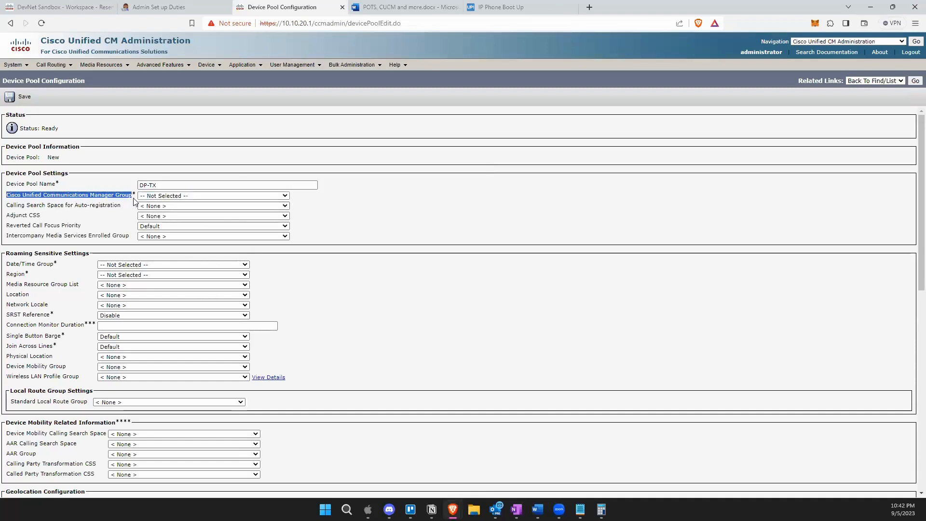
Set the DP-TX device pool's Unified CM group to CMG-USA.
left_click(167, 196)
left_click(208, 199)
left_click(208, 199)
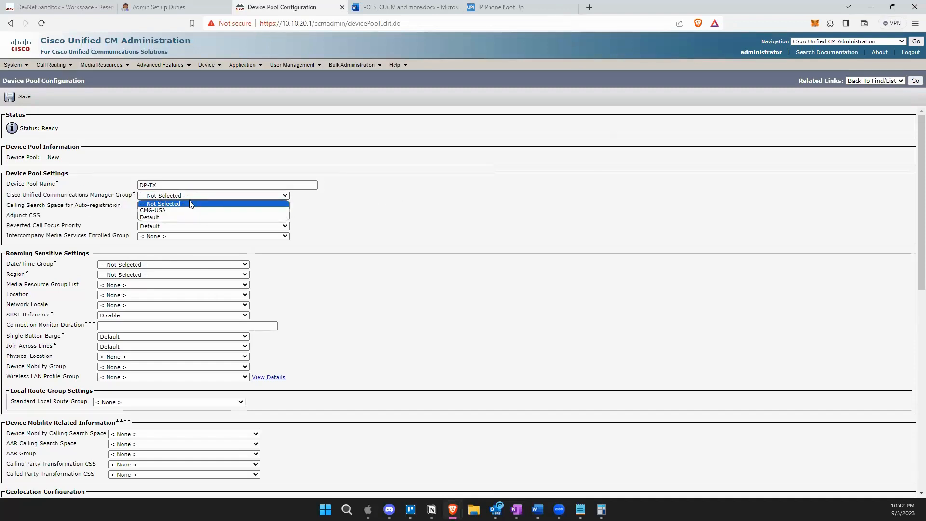
left_click(181, 210)
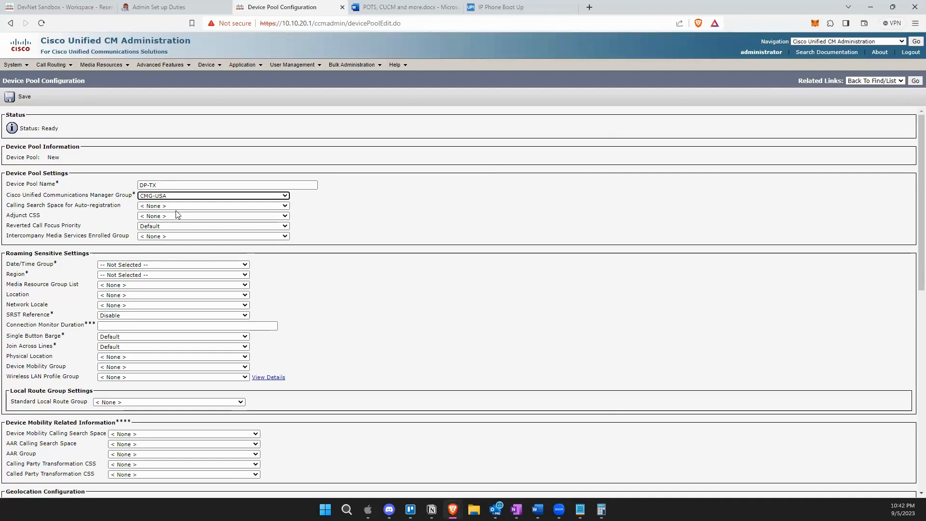
Choose Date/Time Group TX-Central, Region TX-Region and Location Hub_None for DP-TX.
left_click(149, 248)
scroll(149, 248, "down", 1)
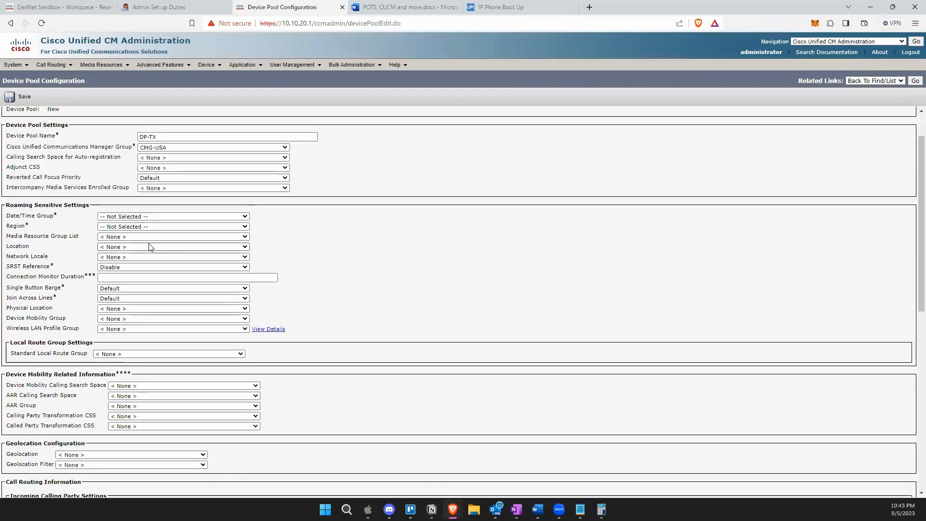
left_click(136, 226)
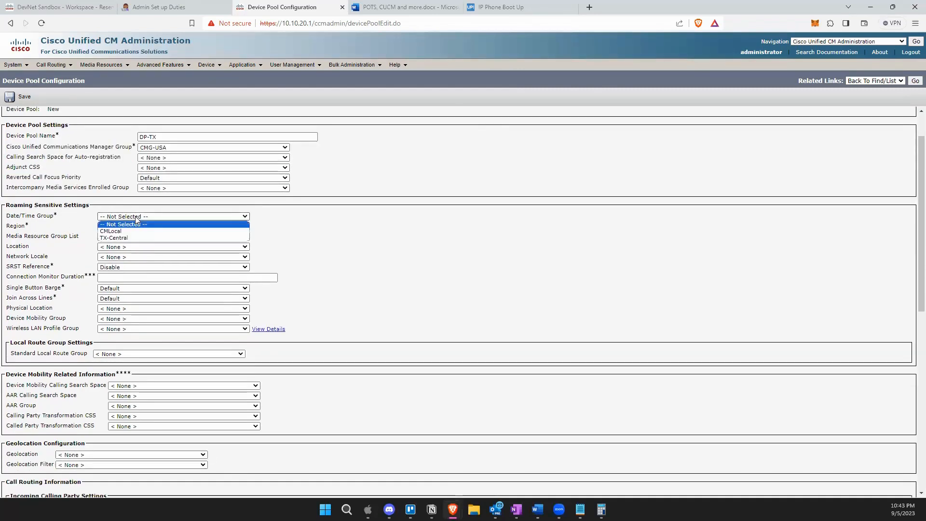
left_click(129, 238)
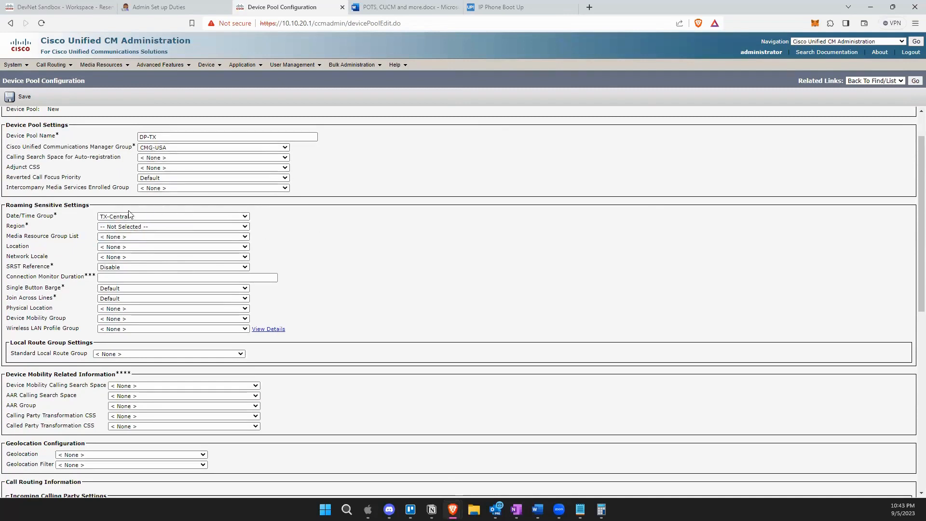
left_click(107, 227)
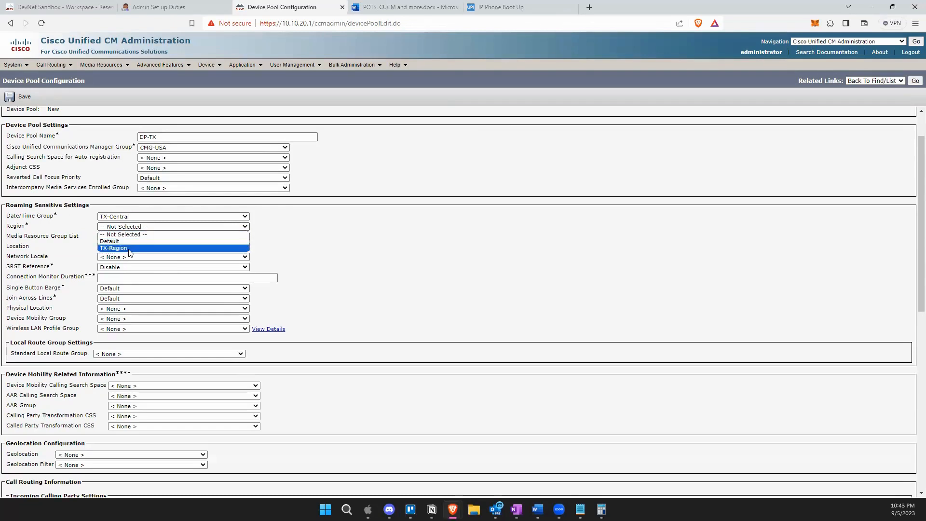
left_click(128, 249)
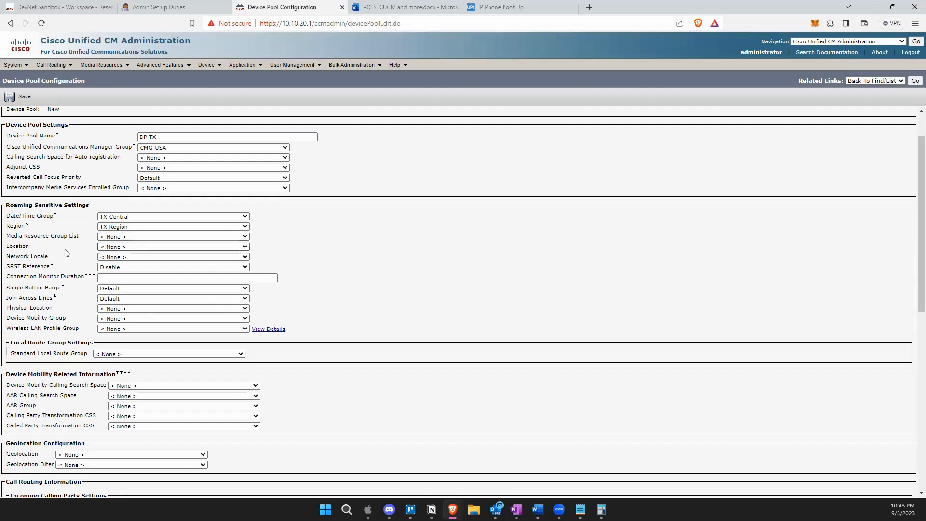
left_click(123, 247)
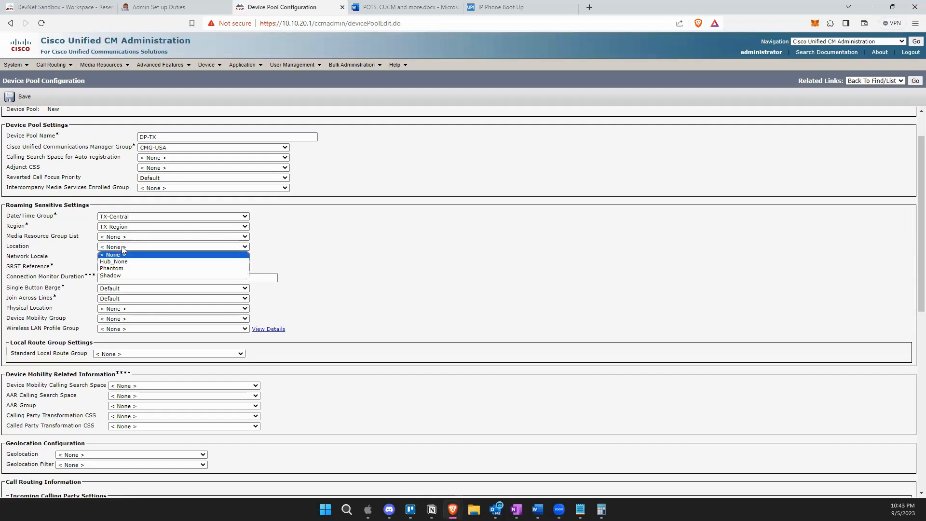
left_click(114, 262)
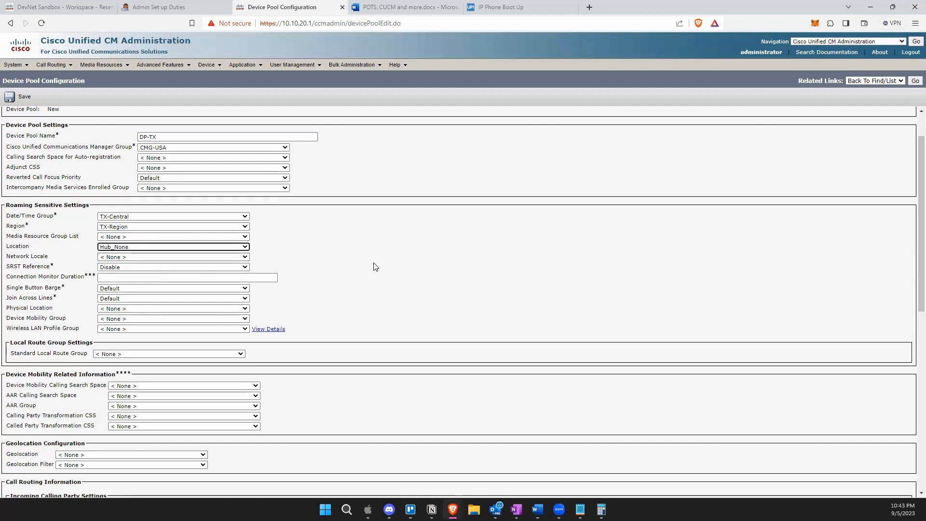
left_click(376, 267)
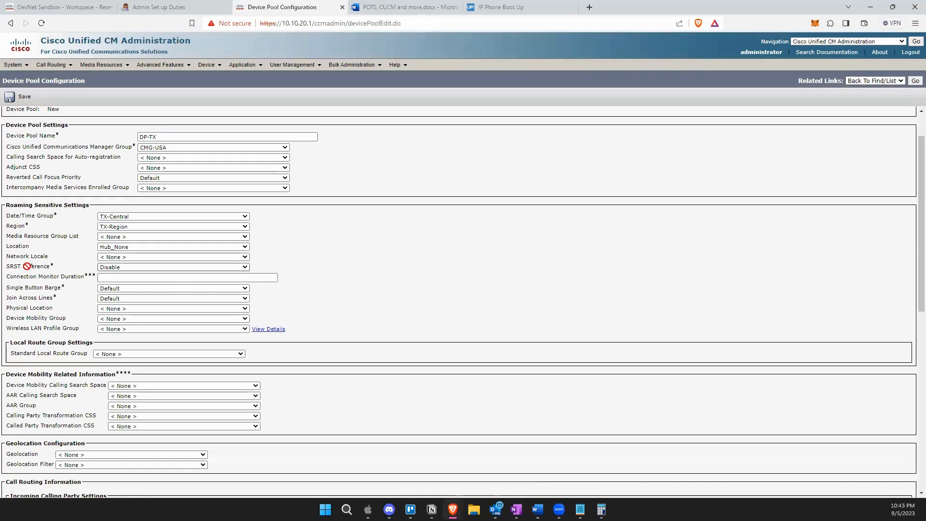
left_click_drag(9, 268, 24, 268)
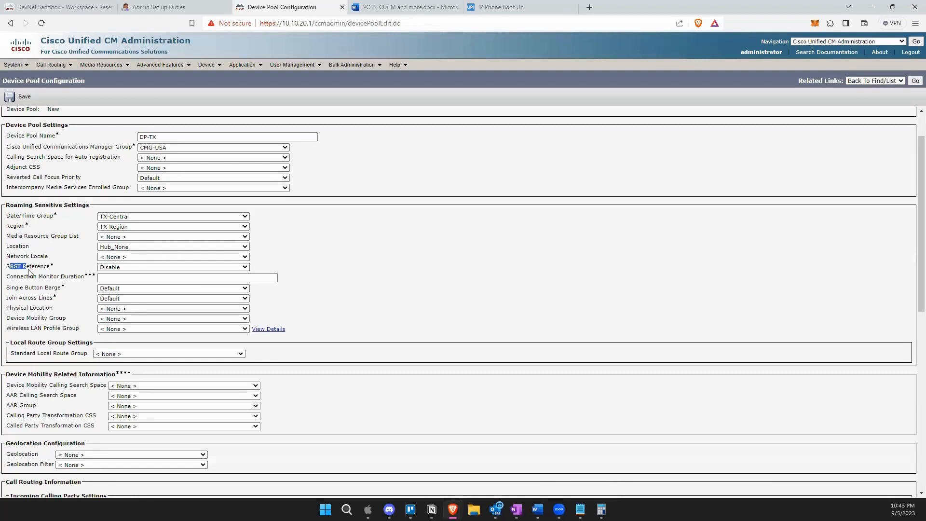
left_click(10, 273)
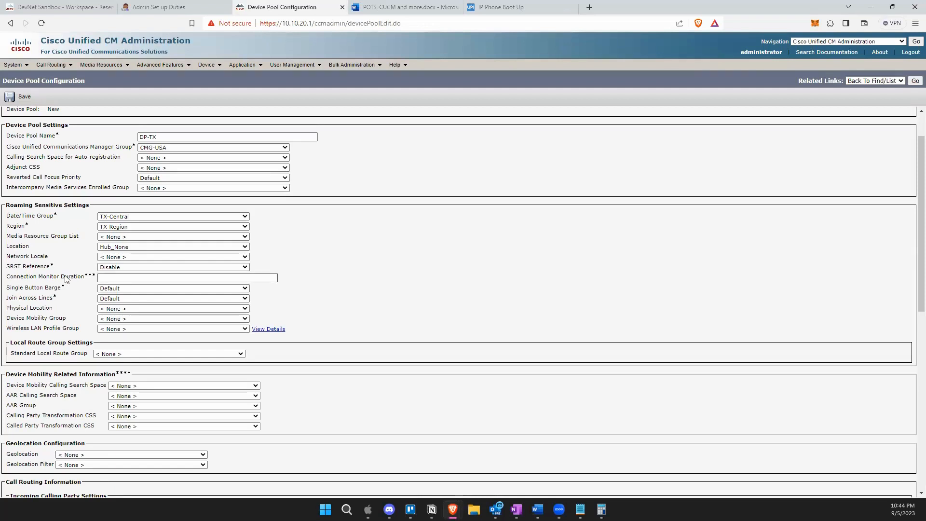
left_click(210, 268)
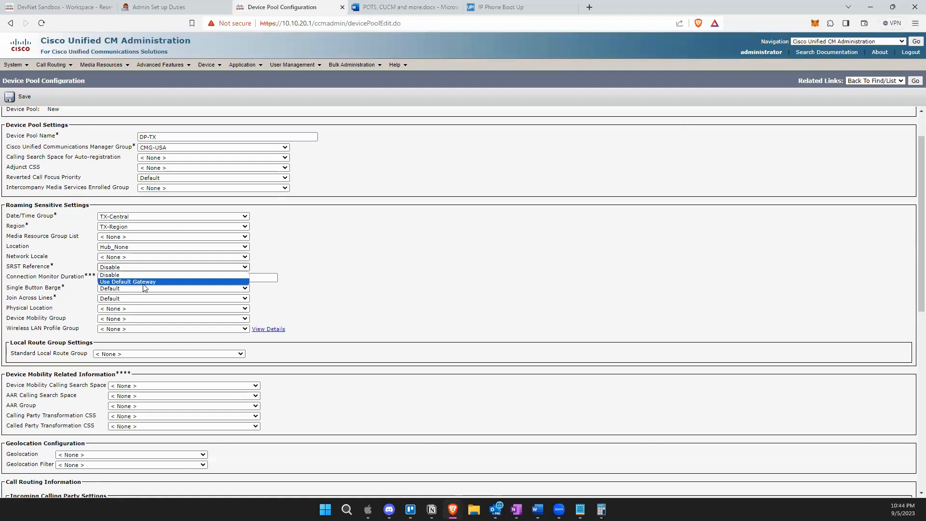
left_click(134, 275)
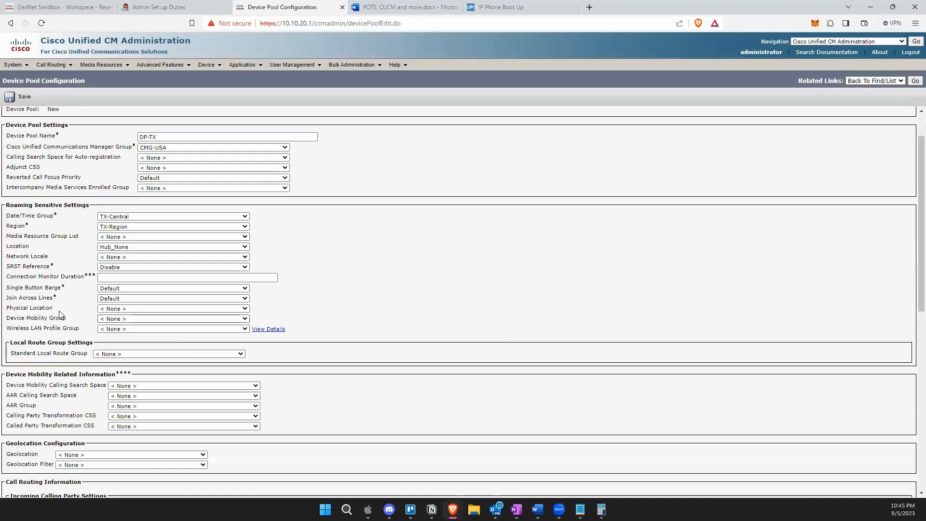
left_click(110, 268)
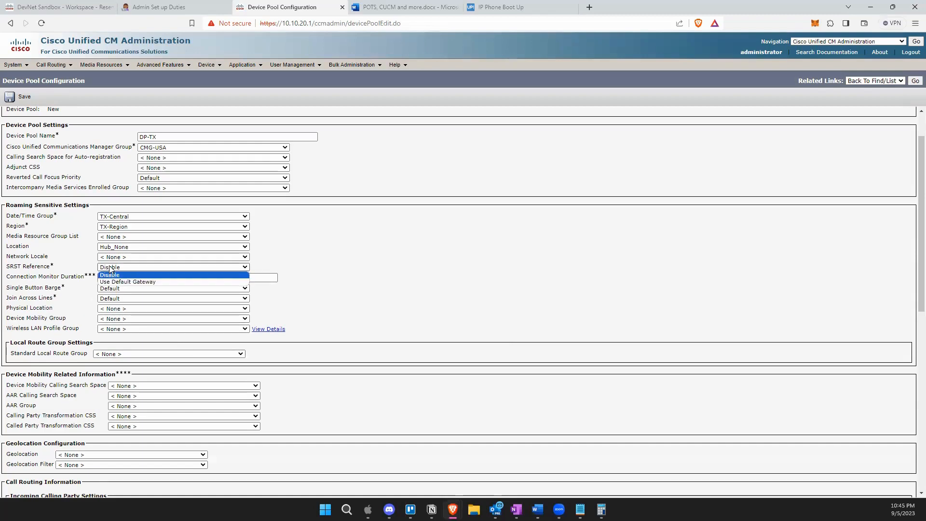
left_click(110, 269)
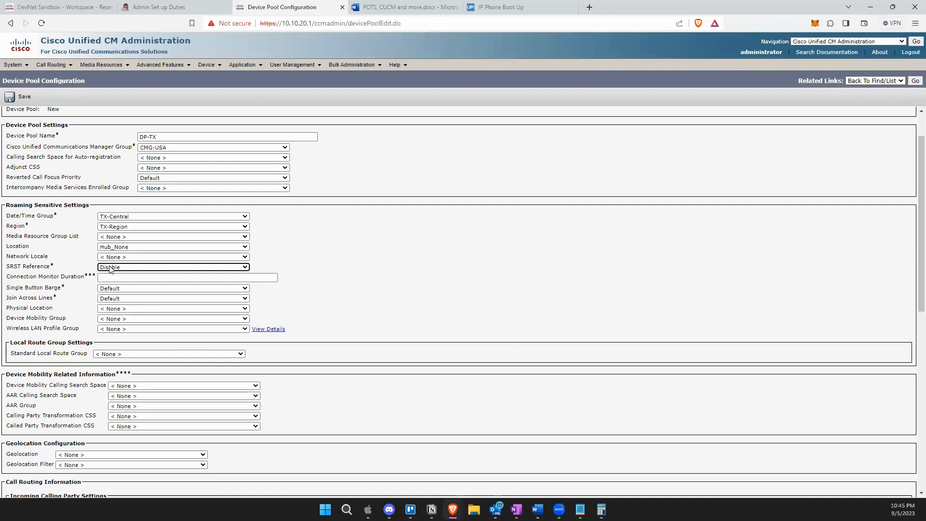
left_click(111, 268)
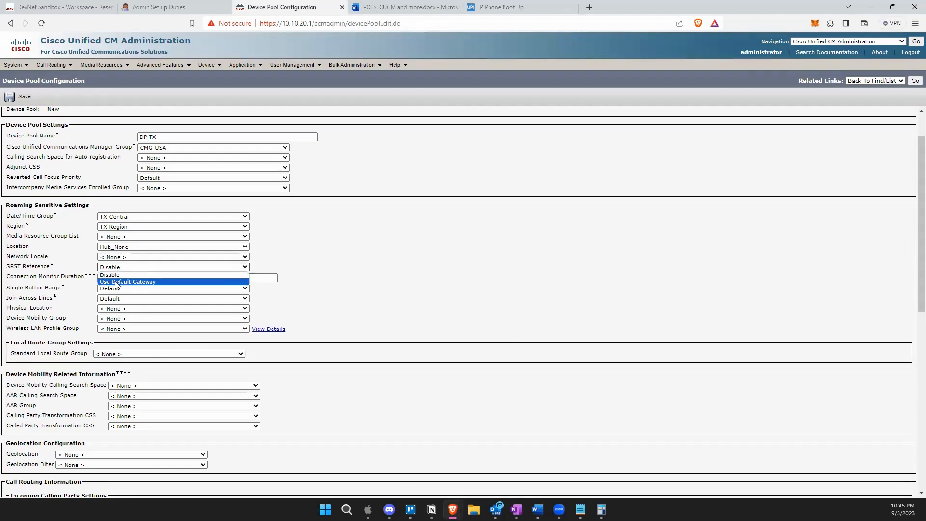
left_click(316, 260)
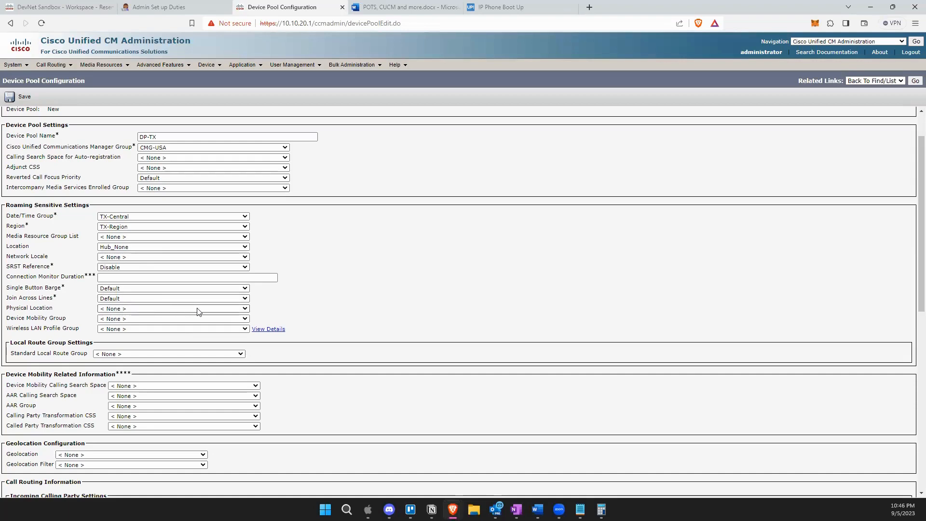
scroll(183, 332, "down", 2)
scroll(184, 333, "down", 4)
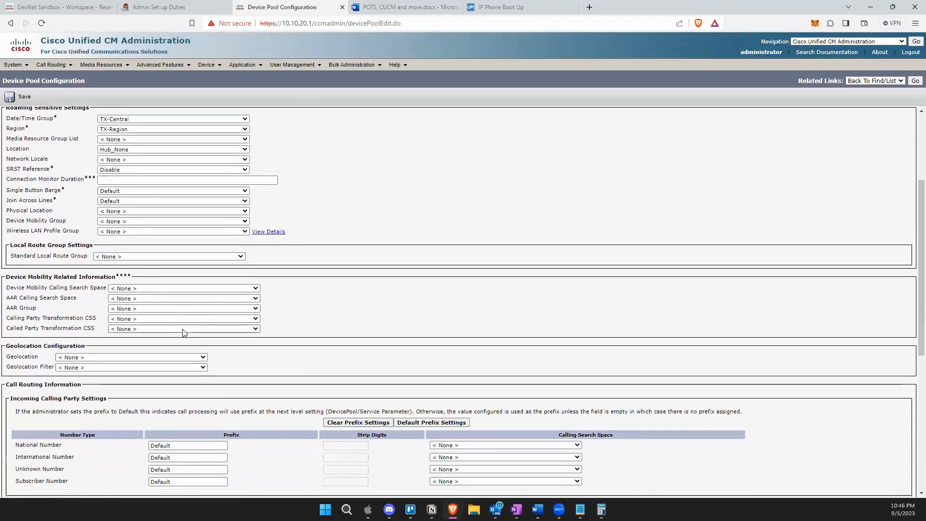
scroll(183, 333, "down", 2)
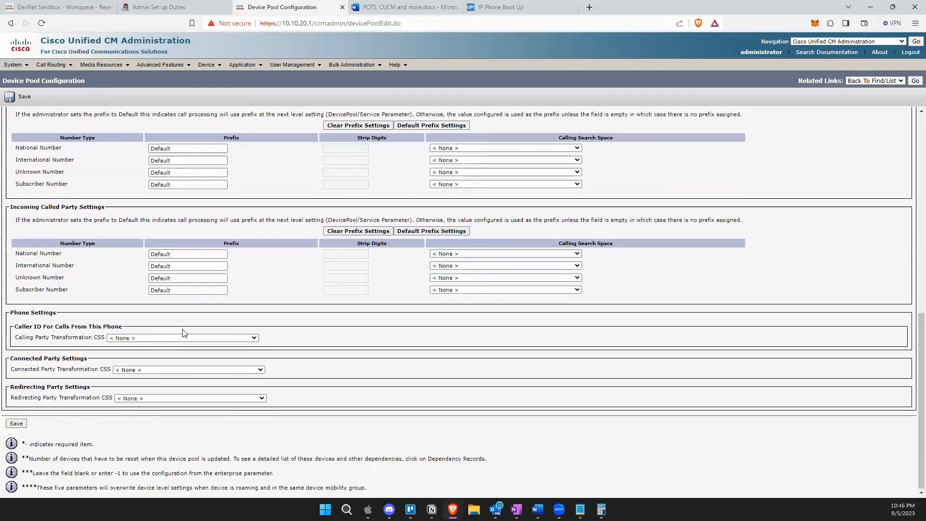
scroll(184, 333, "up", 6)
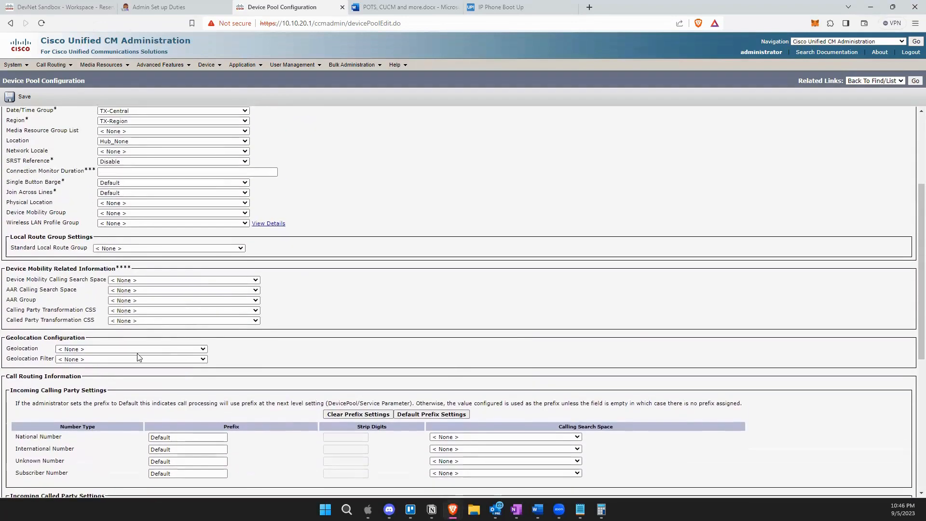
scroll(144, 355, "up", 1)
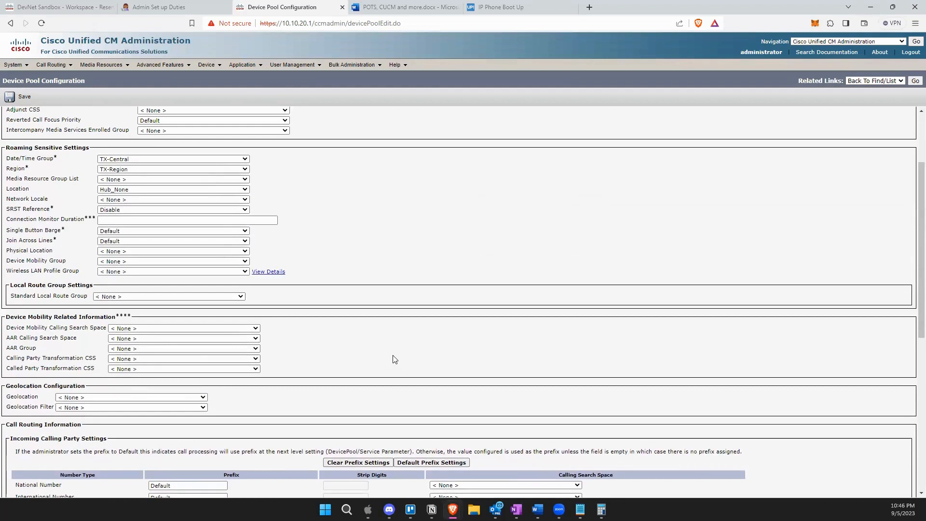
scroll(395, 359, "up", 3)
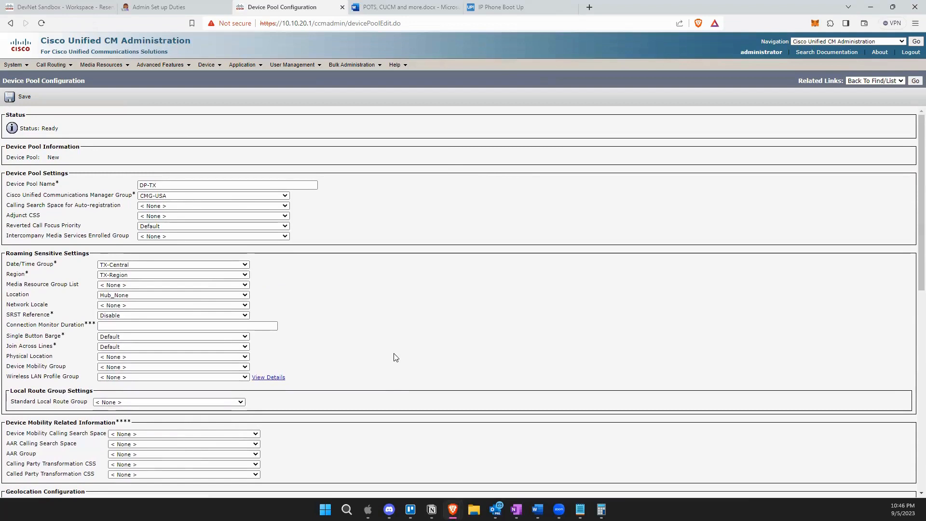
scroll(395, 358, "down", 5)
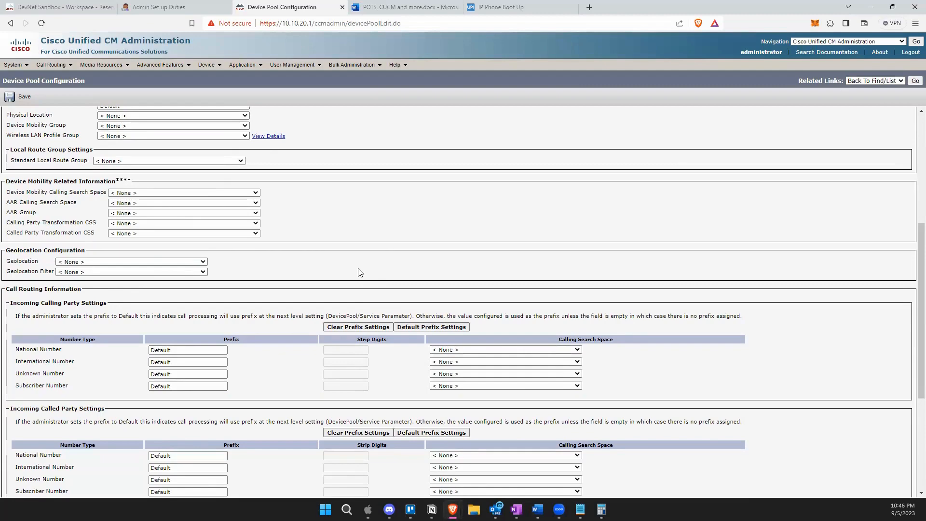
scroll(360, 272, "up", 5)
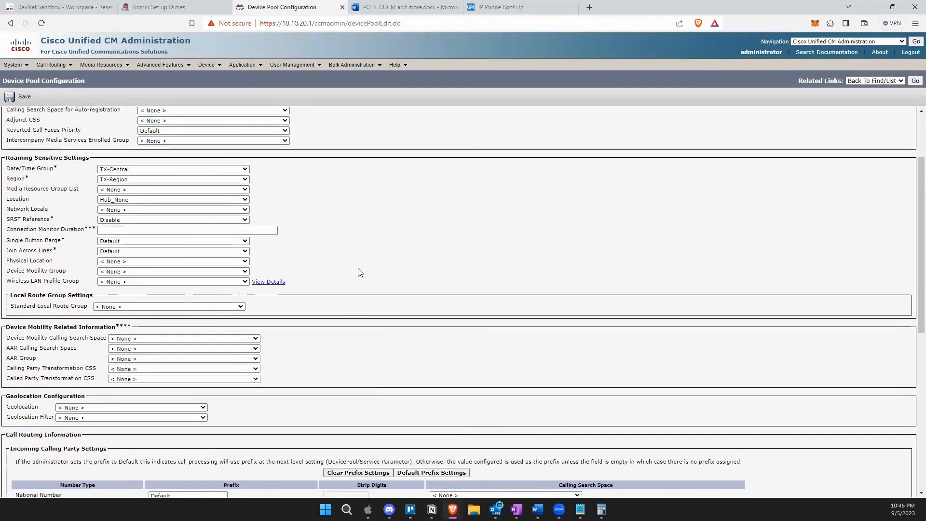
scroll(116, 280, "down", 10)
Save and reset DP-TX, then return to the device pool list showing DP-TX and Default.
left_click(16, 432)
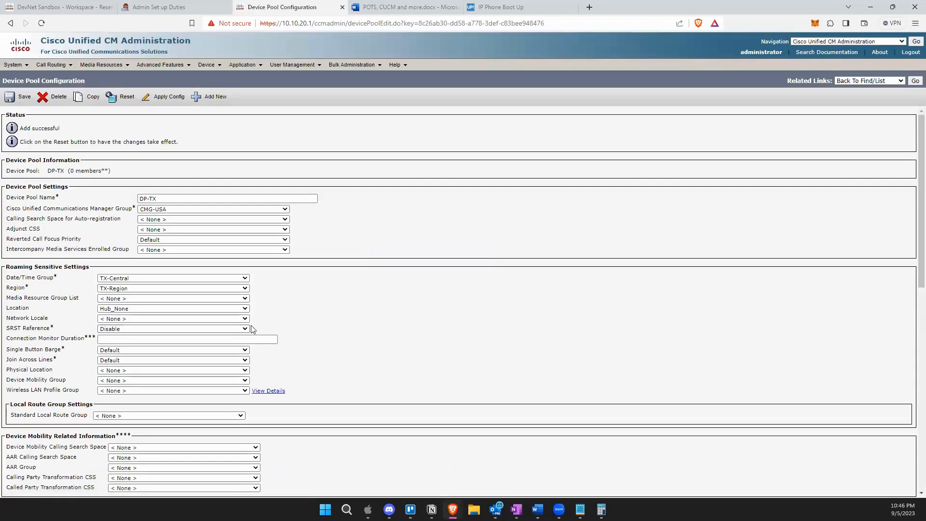
left_click(116, 101)
left_click(549, 74)
left_click(914, 82)
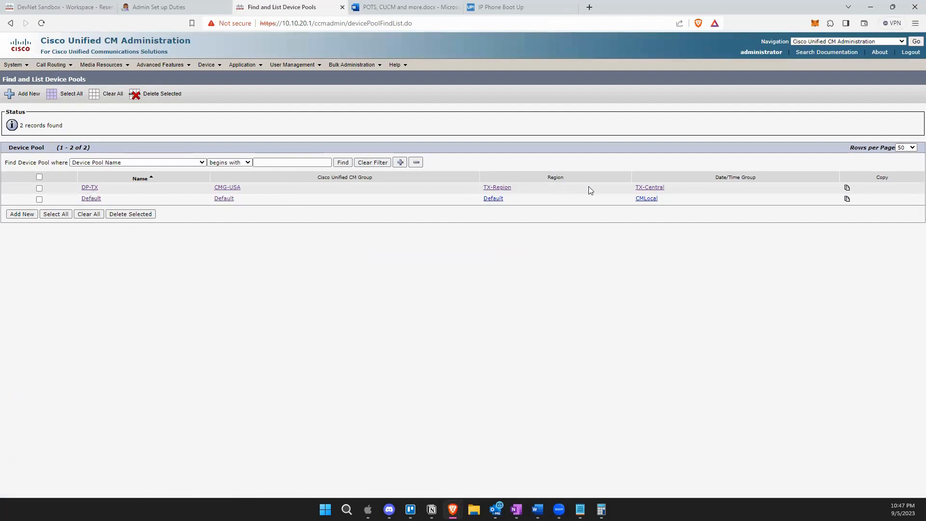
Open Front Desk phone SEP001DA26767D1 from the Device > Phone list.
mouse_move(208, 65)
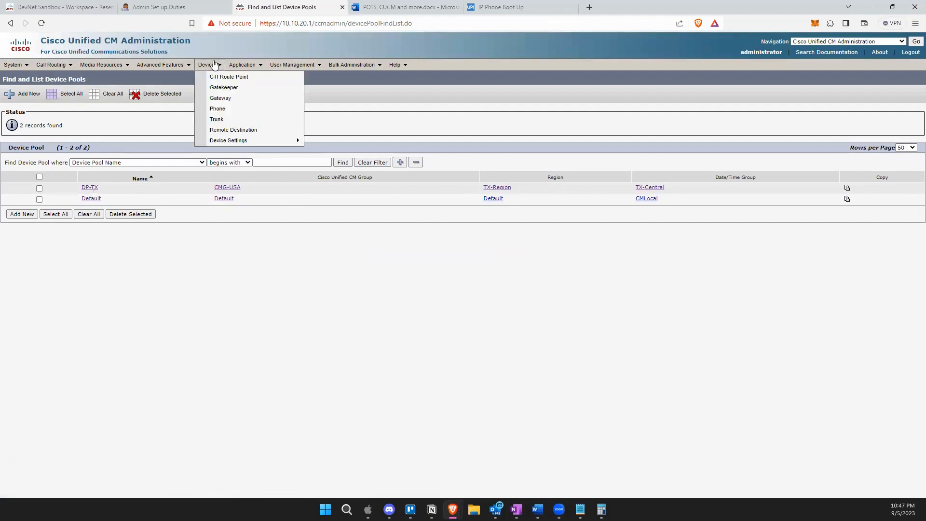
left_click(230, 111)
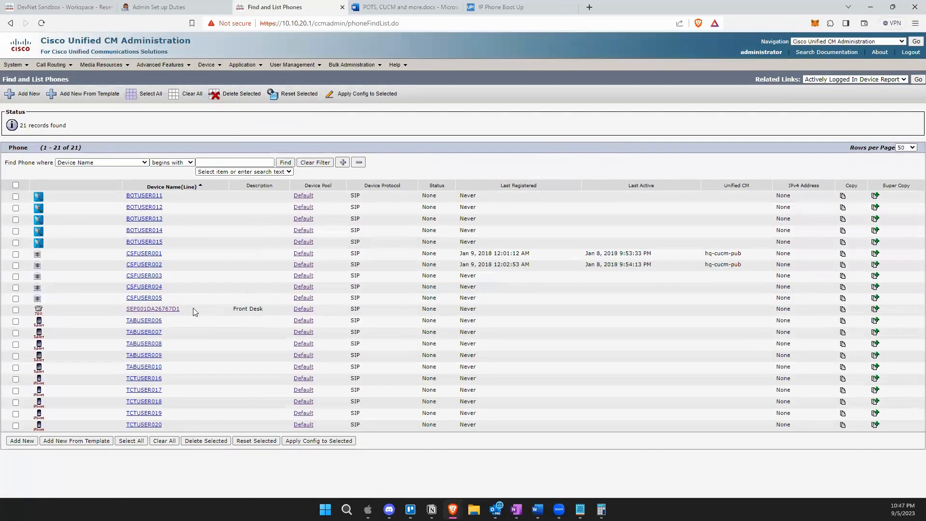
left_click(166, 312)
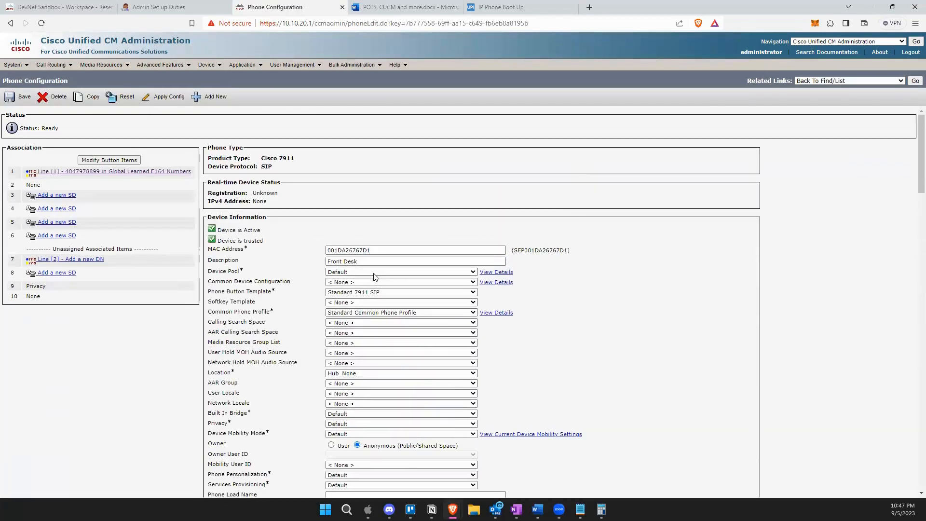
Move the Front Desk phone to device pool DP-TX and save, acknowledging the Apply Config alert.
left_click(374, 274)
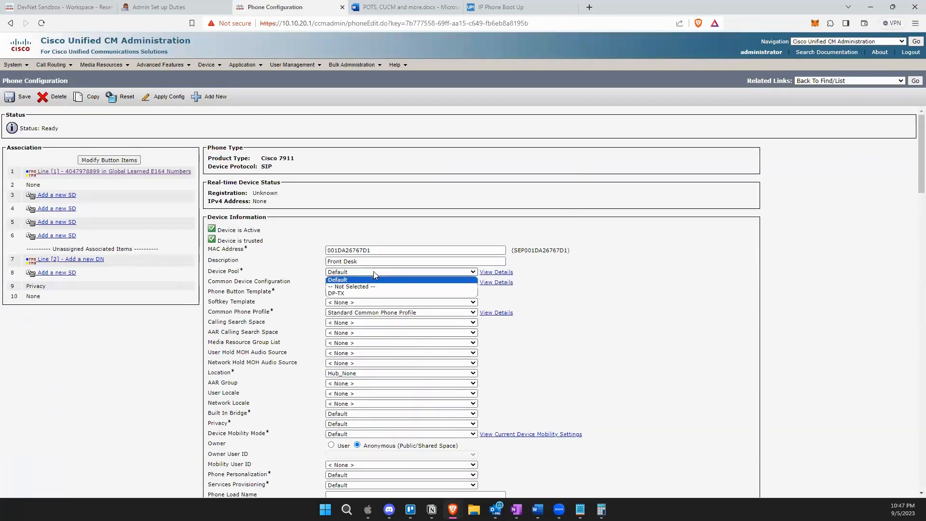
left_click(357, 294)
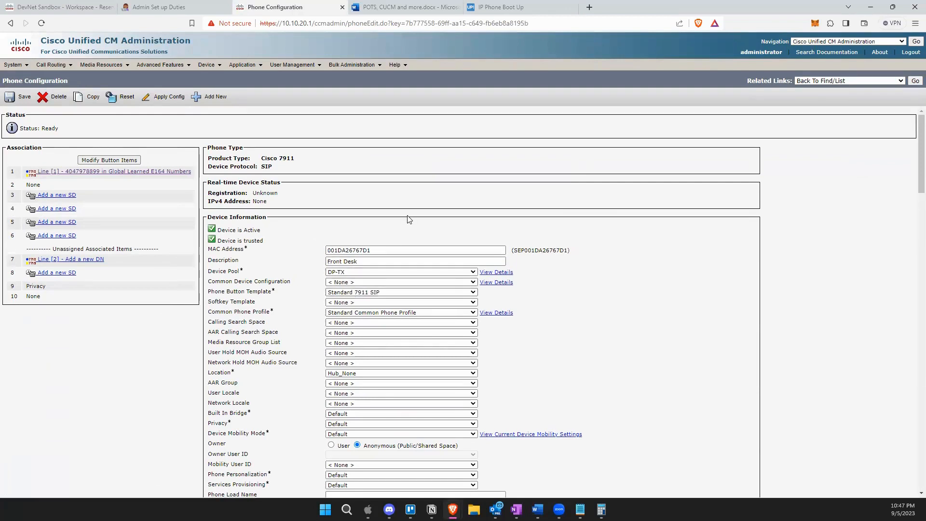
left_click(13, 100)
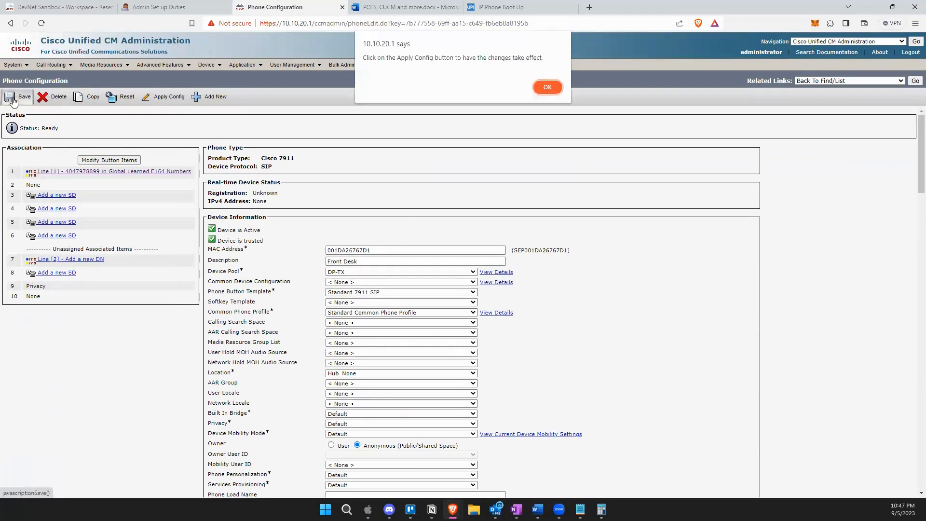
left_click(548, 87)
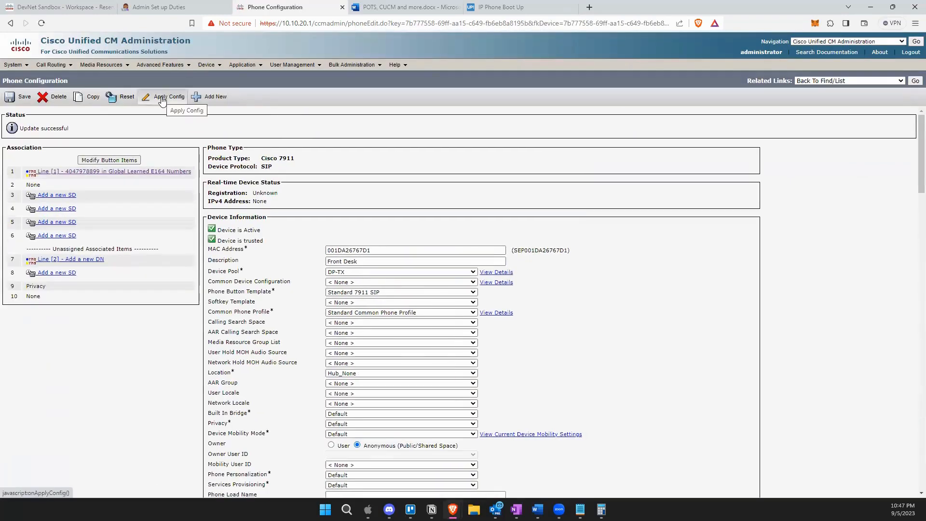
Go back to Find and List Phones, where the Front Desk phone shows DP-TX.
left_click(911, 81)
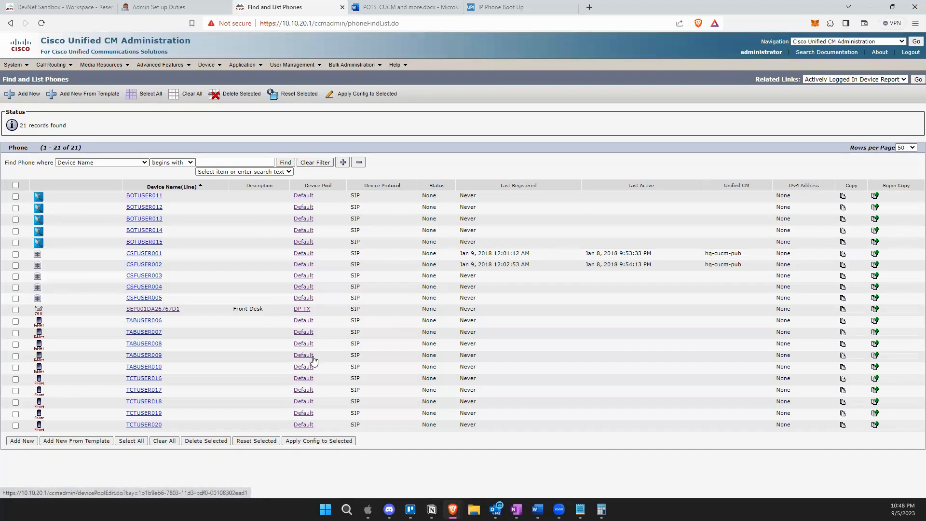
Open DP-TX from the Front Desk phone row and check that it reports 1 member.
left_click(304, 311)
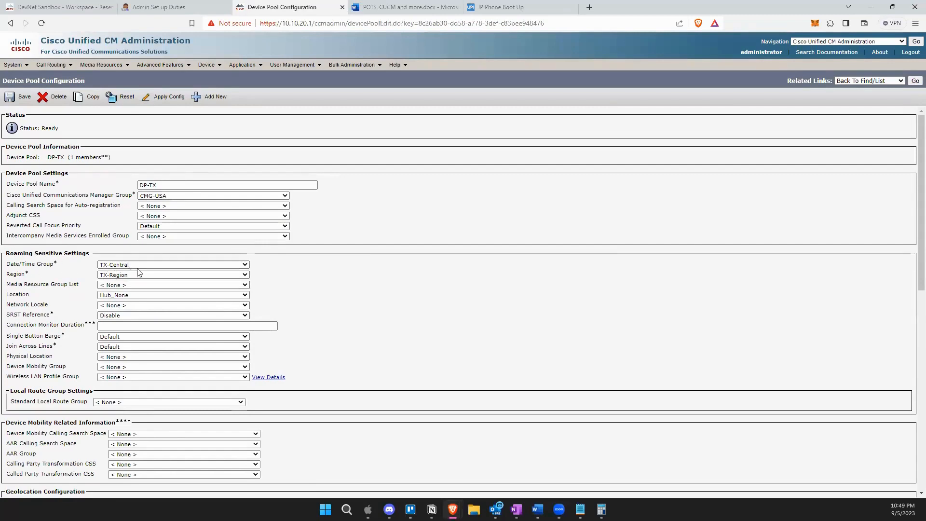
scroll(186, 326, "down", 1)
scroll(186, 326, "down", 7)
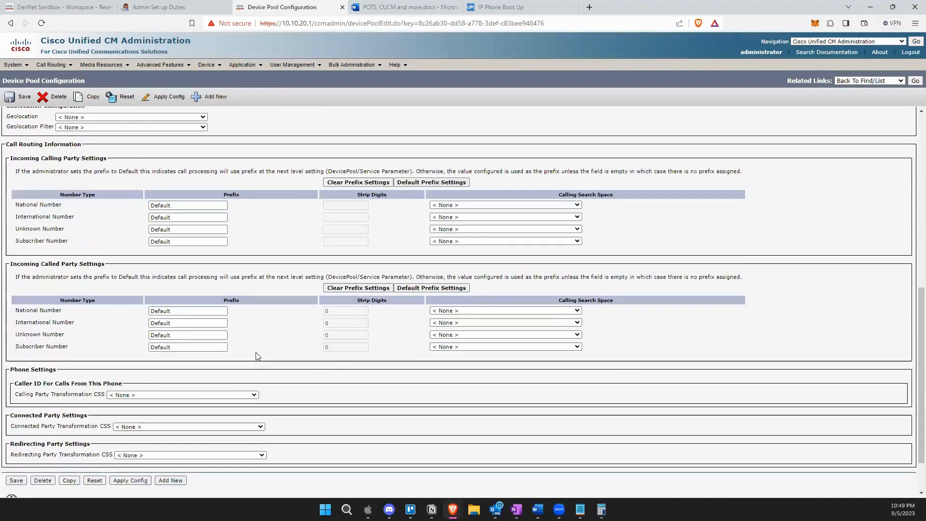
scroll(335, 365, "up", 8)
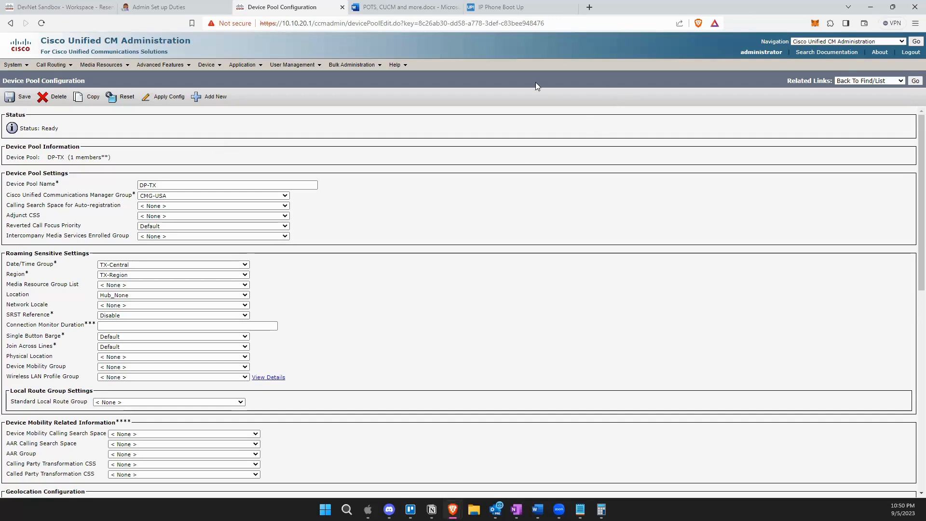
Return to Find and List Device Pools, listing DP-TX (CMG-USA, TX-Region, TX-Central) and Default.
left_click(914, 81)
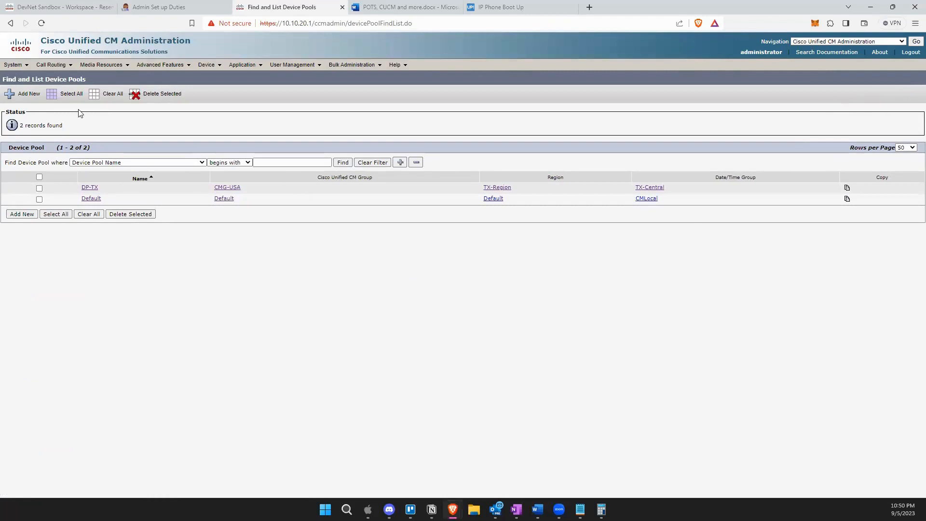
left_click(20, 67)
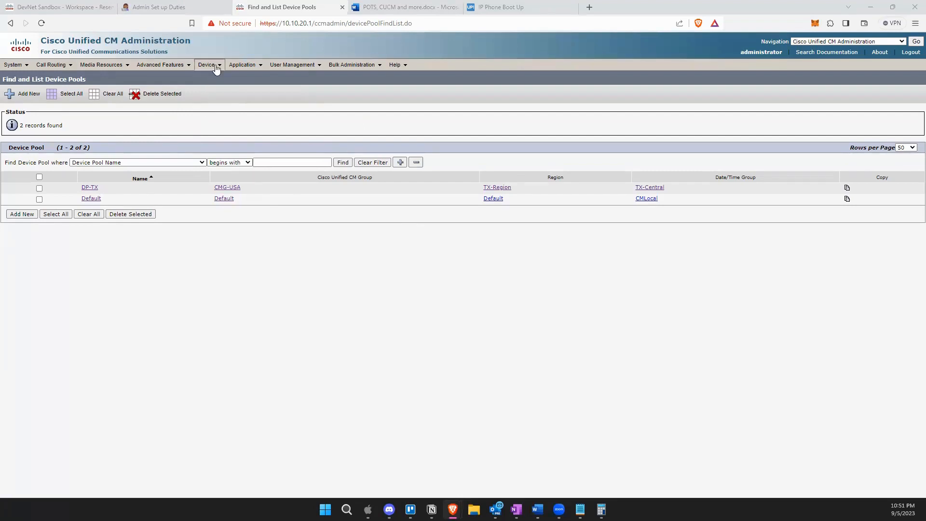
mouse_move(207, 64)
Look through the IP Phone Boot Up, Admin Set up Duties and POTS, CUCM and more tabs.
left_click(516, 7)
left_click(148, 3)
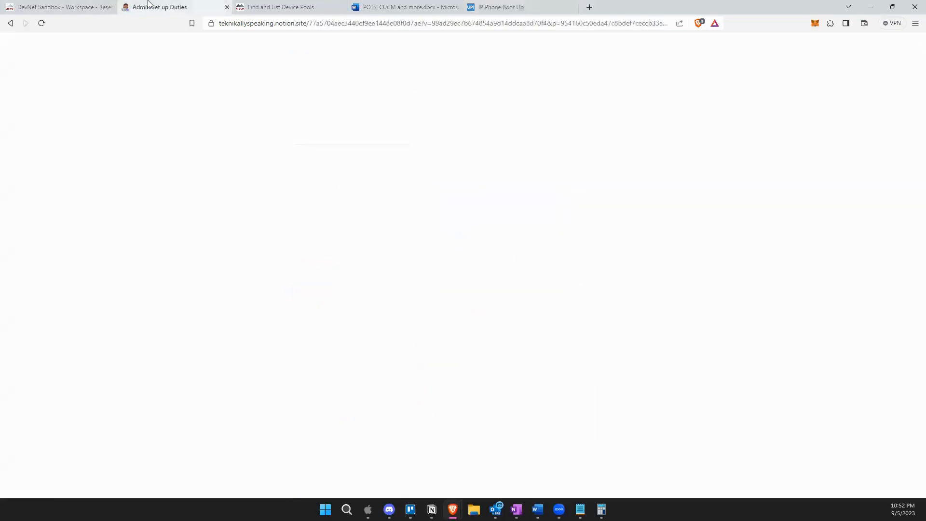
left_click(546, 6)
left_click(11, 24)
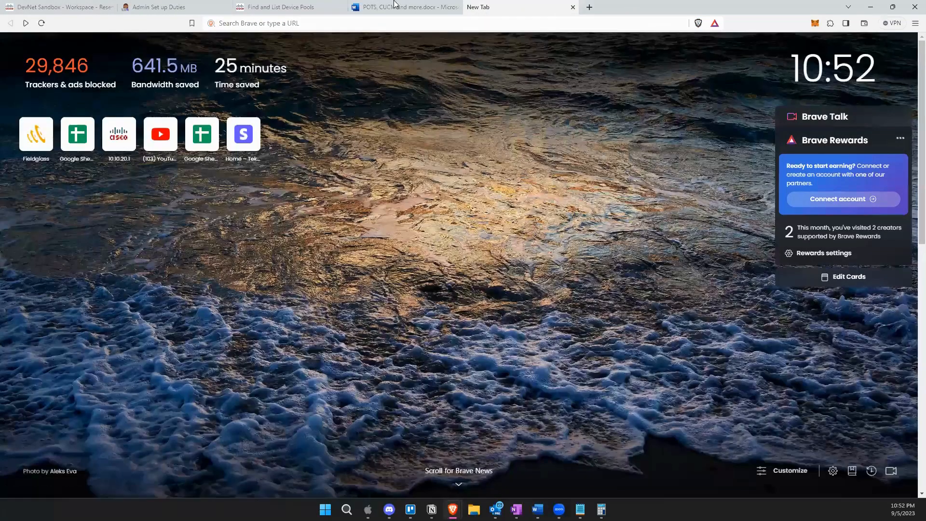
left_click(374, 7)
scroll(454, 315, "down", 1)
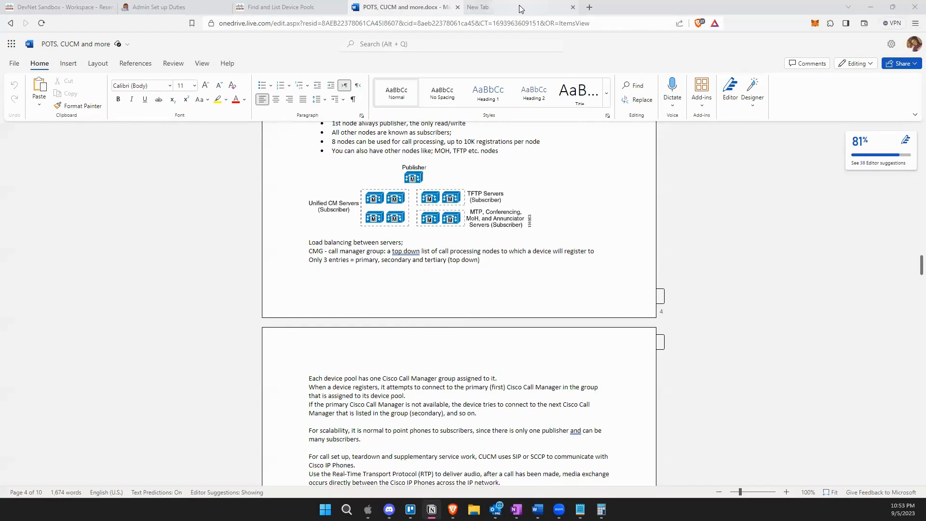
Load the Become a Cisco VoIP Engineer Notion page from the pasted URL in a fresh tab.
key("ctrl+Tab")
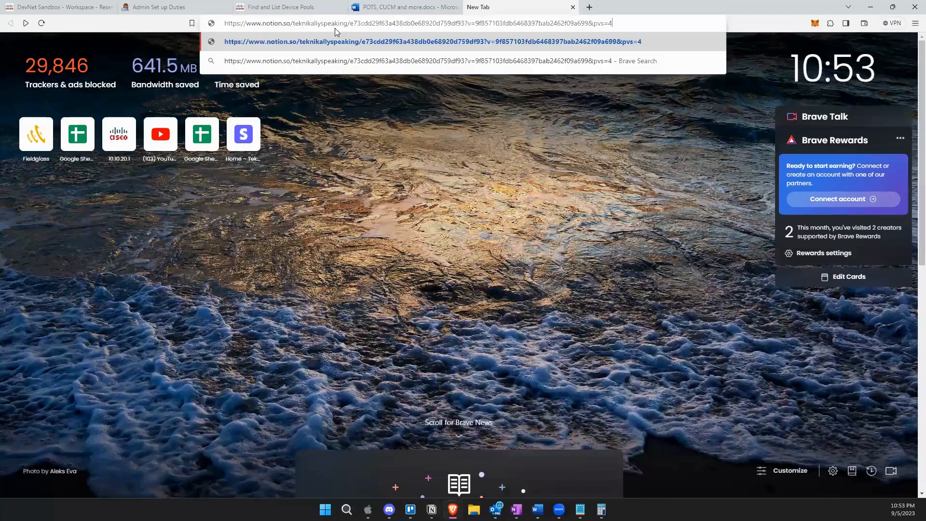
key("Return")
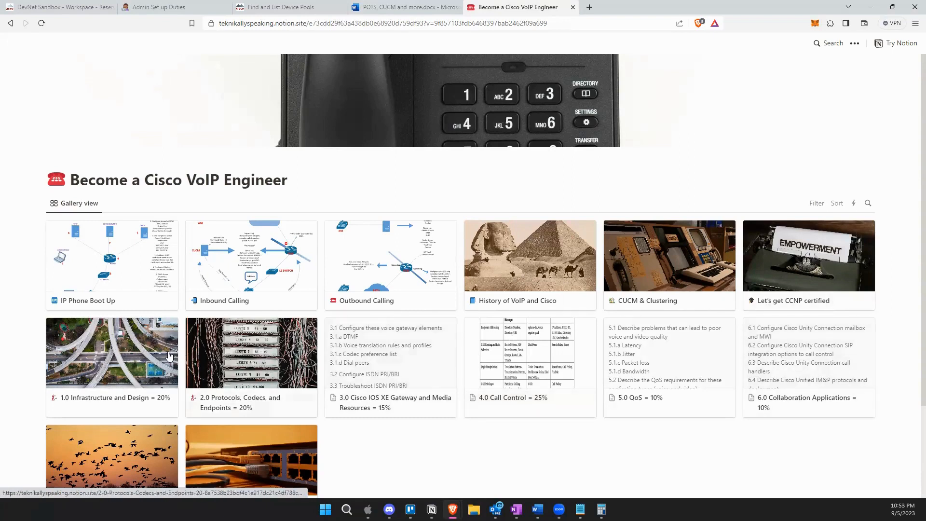
Preview the IP Phone Boot Up page from the gallery, then close it.
left_click(121, 275)
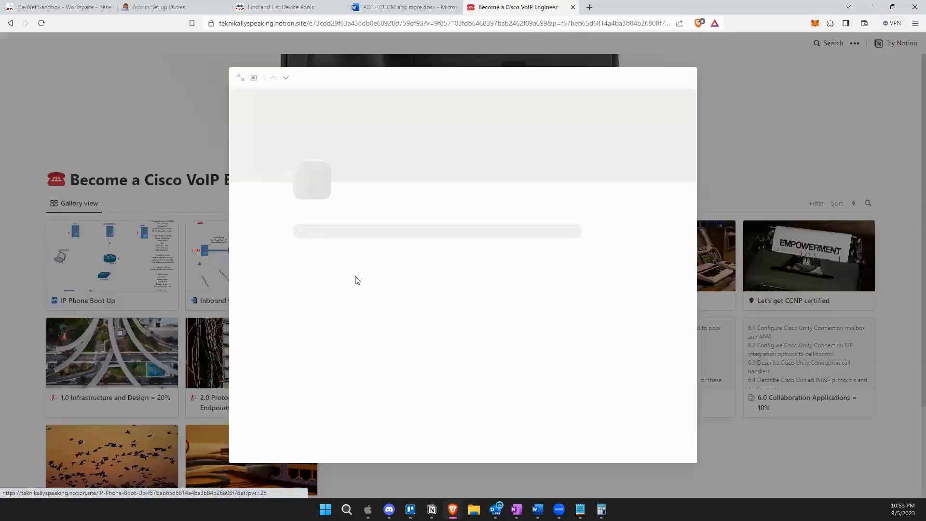
scroll(467, 328, "down", 2)
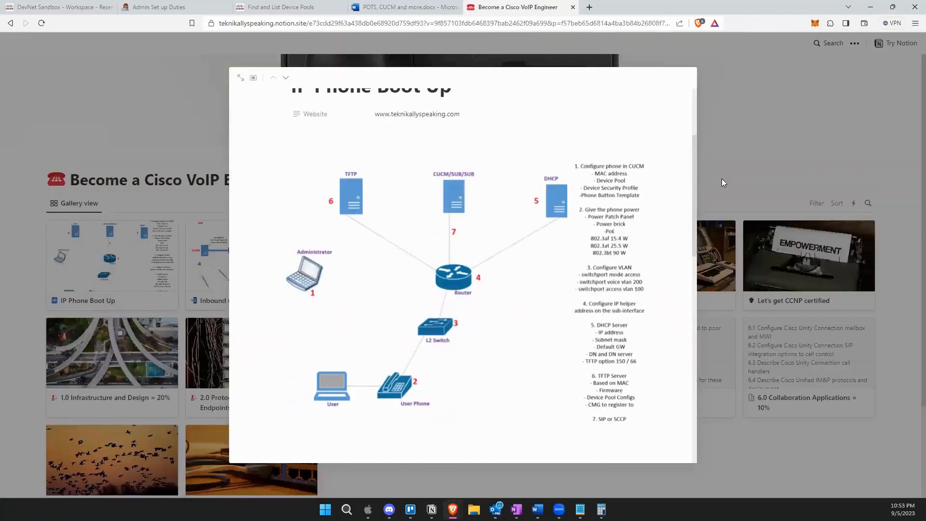
left_click(812, 91)
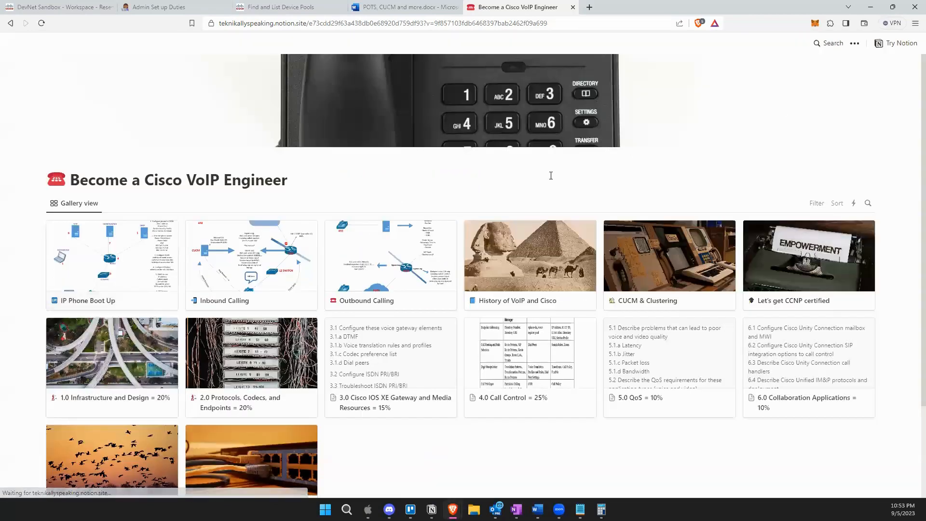
Open the Inbound Calling page to view its ANI/DNIS call-flow diagram.
left_click(236, 271)
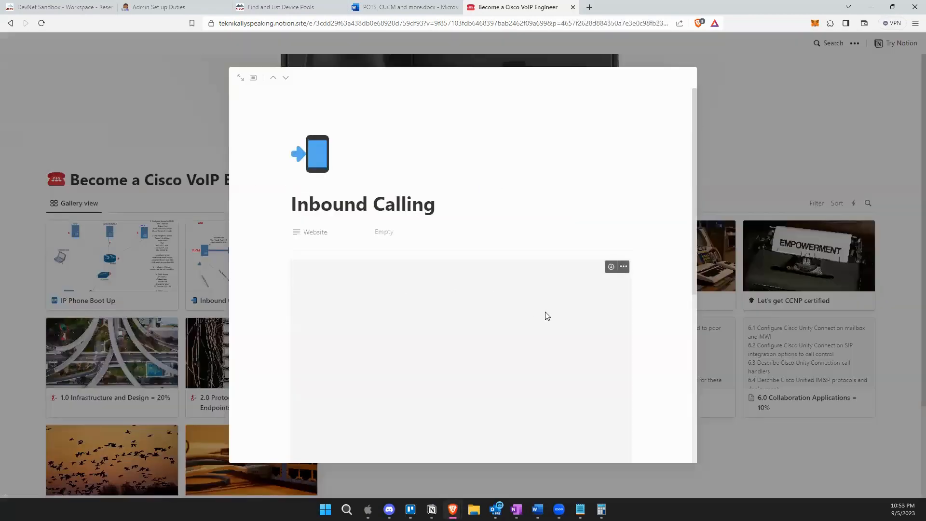
scroll(545, 311, "down", 2)
scroll(548, 318, "up", 1)
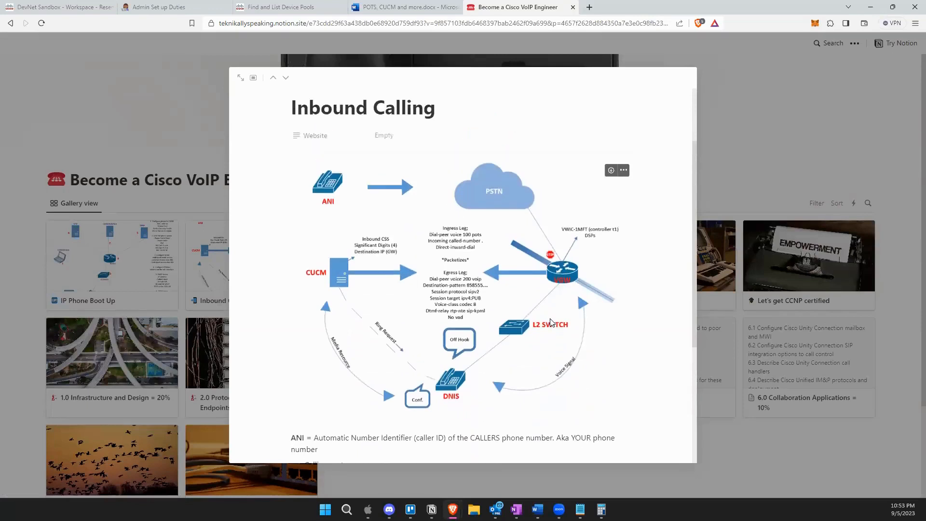
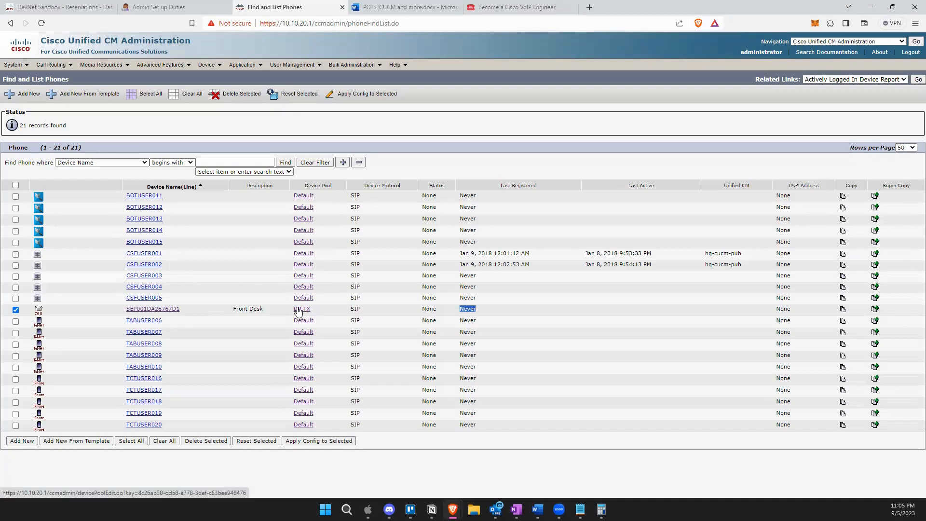
Open the Phone Configuration page for the Front Desk phone SEP001DA26767D1.
left_click(173, 310)
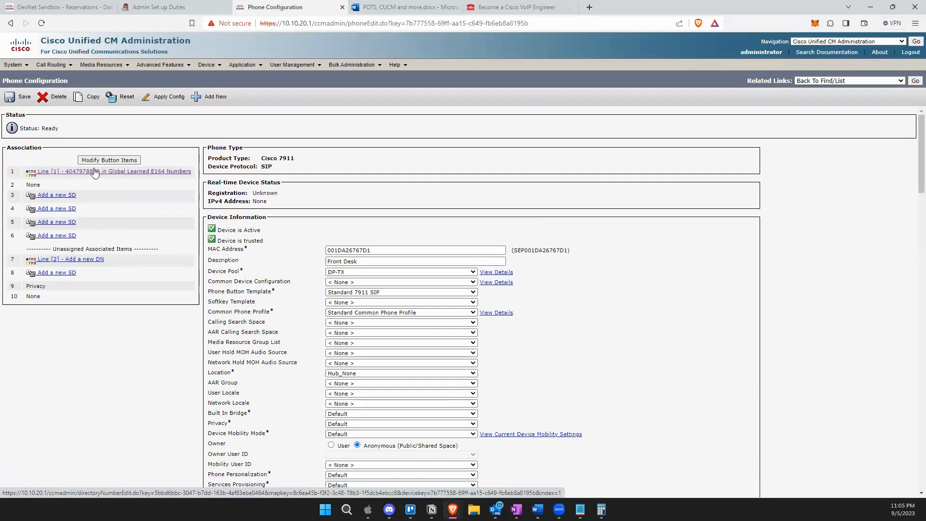
left_click(115, 177)
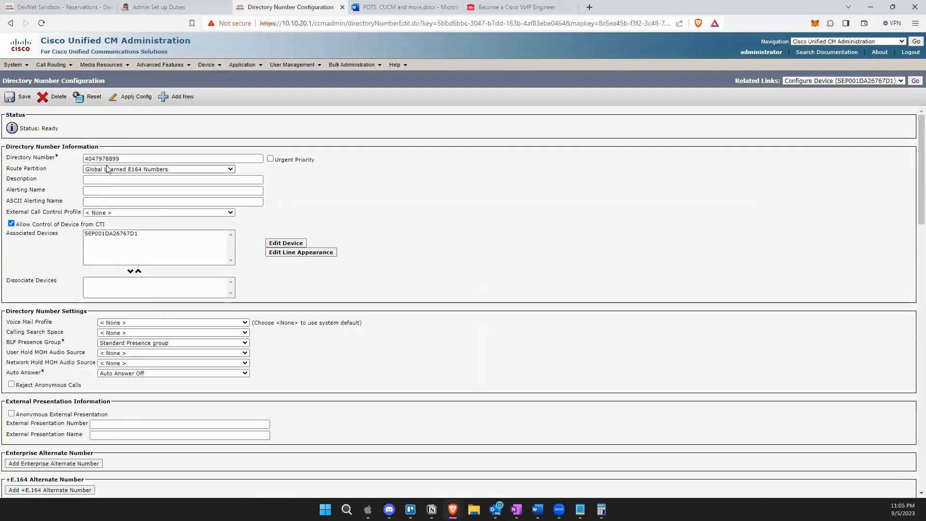
left_click(142, 172)
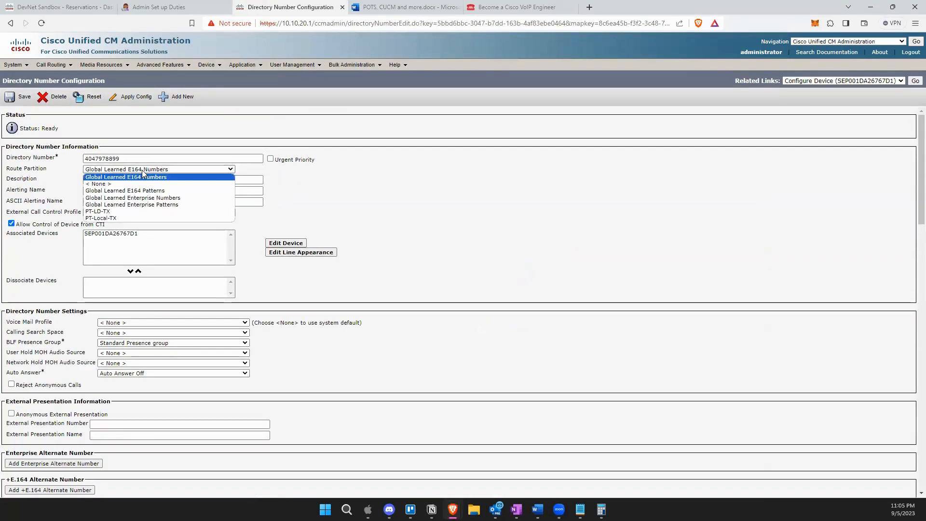
left_click(116, 212)
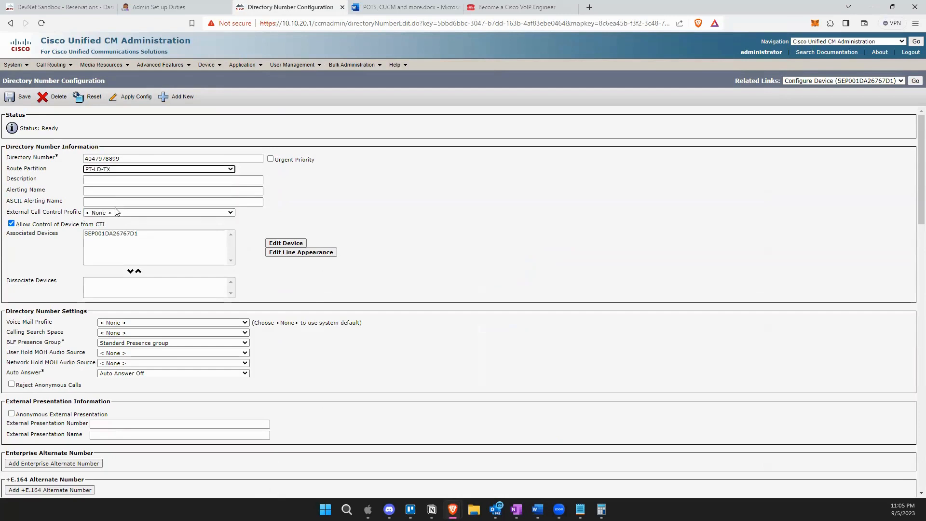
left_click(23, 96)
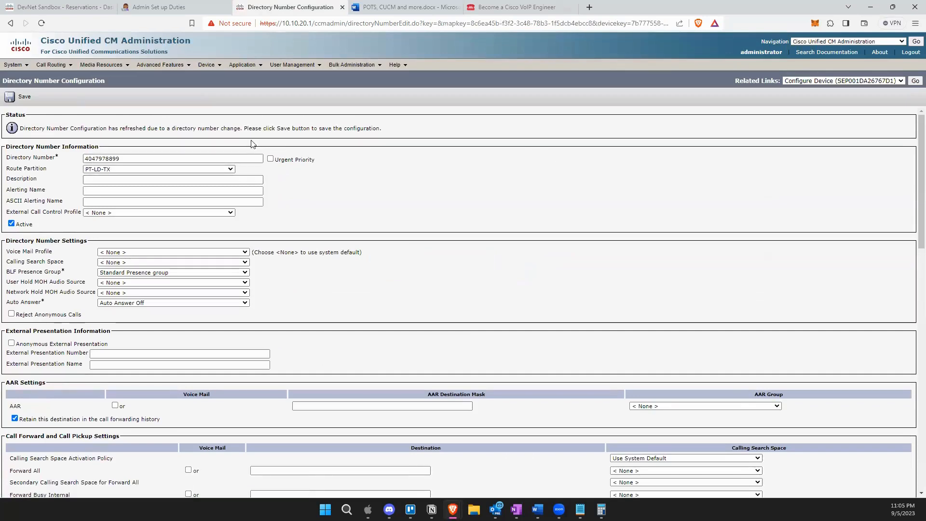
left_click(22, 96)
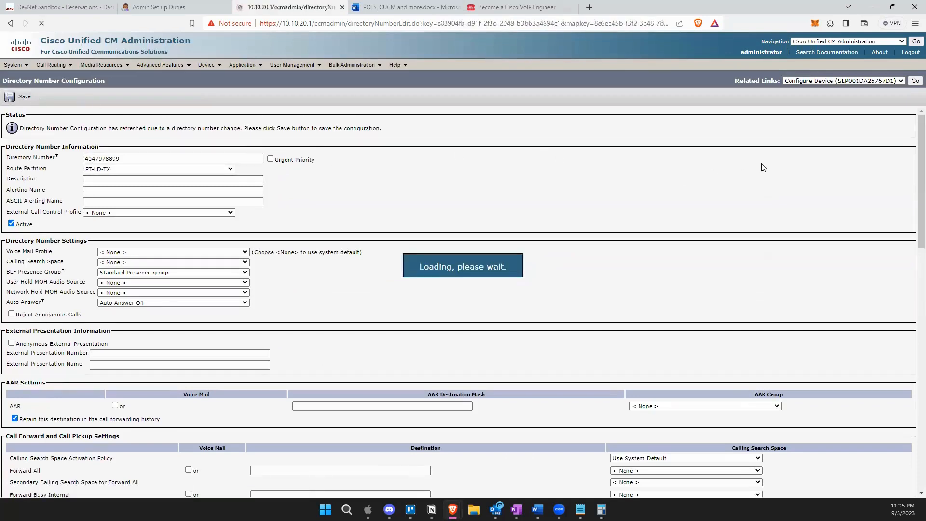
left_click(914, 81)
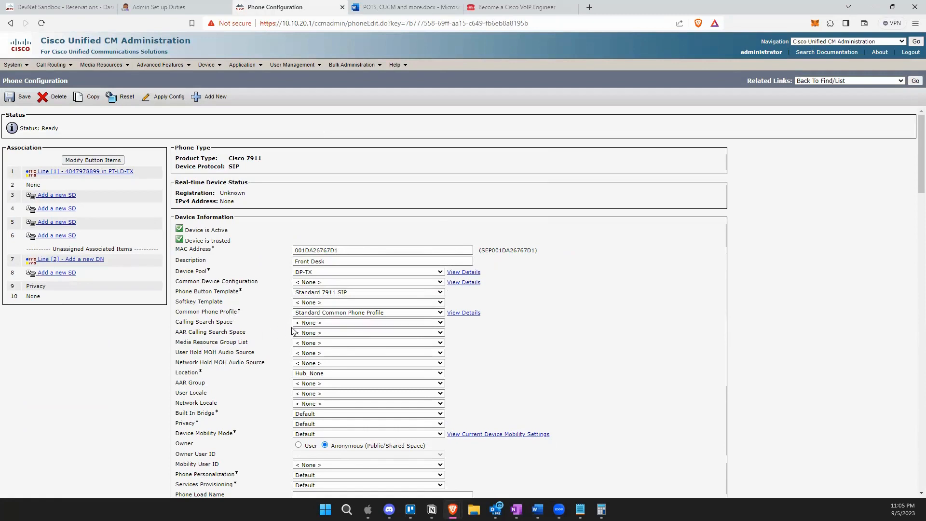
Save the phone with calling search space CSS-Unrestricted Access-TX, then return to the Notion course gallery.
left_click(327, 322)
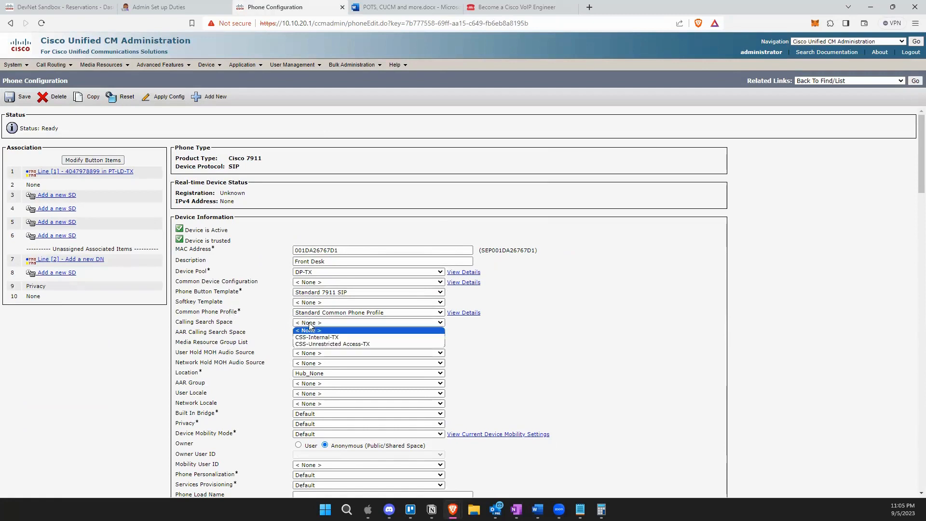
left_click(338, 344)
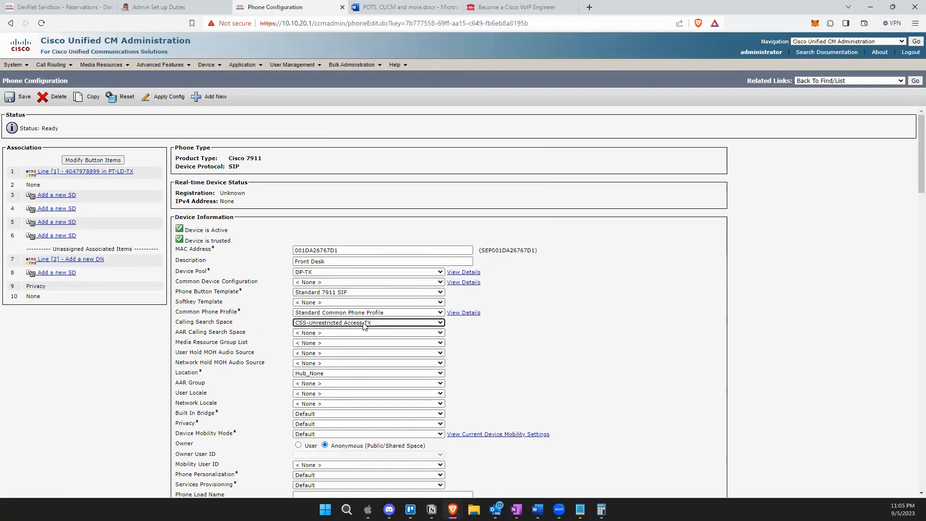
left_click(17, 97)
left_click(547, 88)
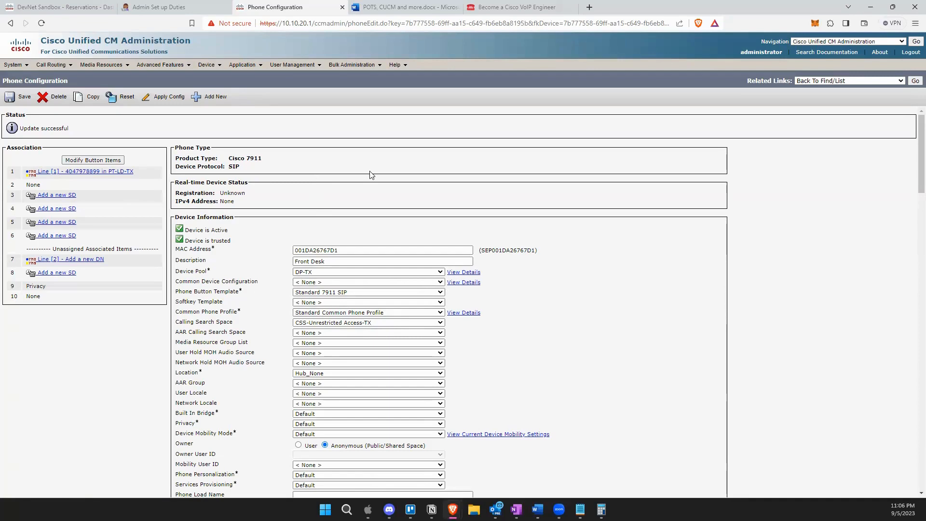
left_click(531, 7)
left_click(80, 270)
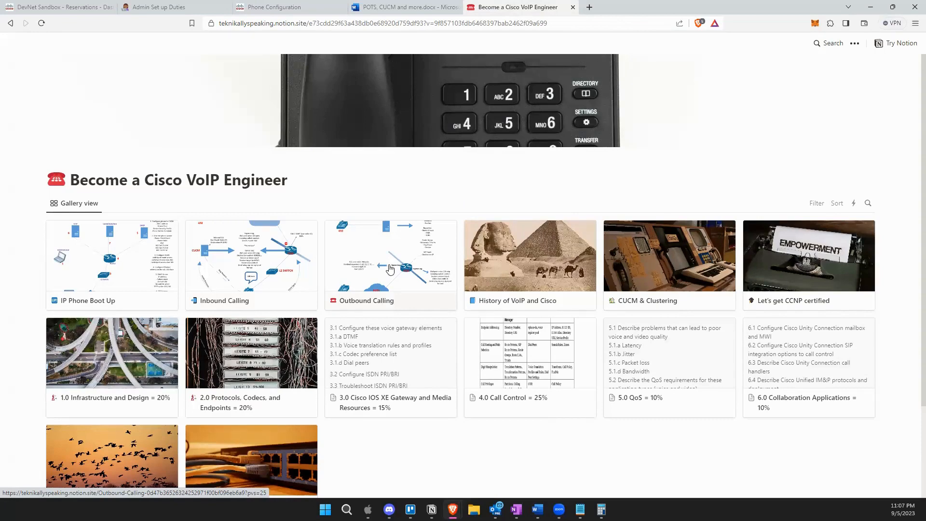
Browse the Become a Cisco VoIP Engineer gallery and preview the IP Phone Boot Up page.
scroll(408, 268, "down", 1)
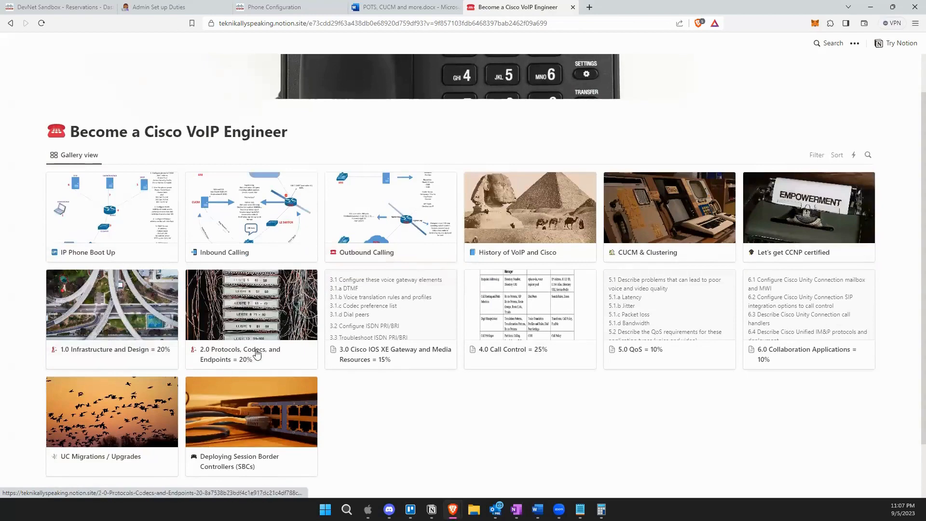
scroll(110, 440, "up", 1)
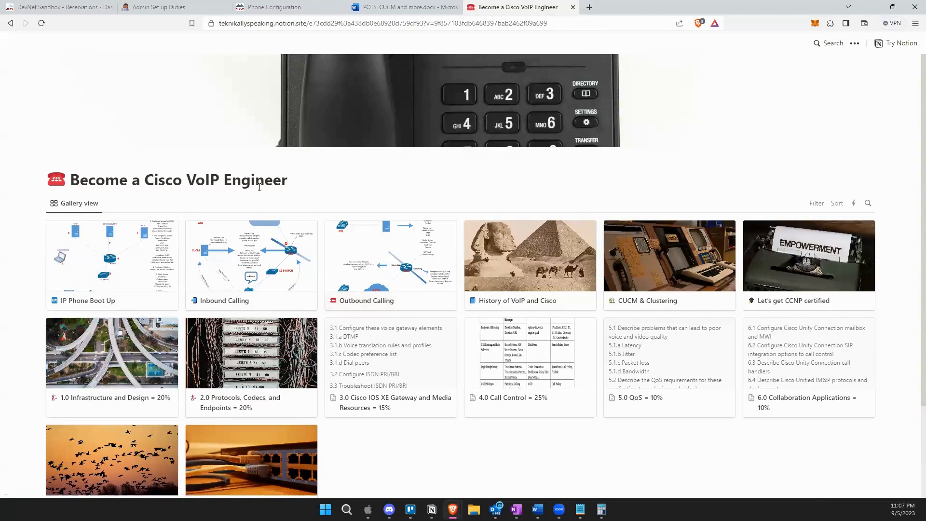
scroll(369, 269, "down", 3)
scroll(405, 273, "up", 3)
scroll(406, 273, "up", 1)
scroll(77, 418, "down", 2)
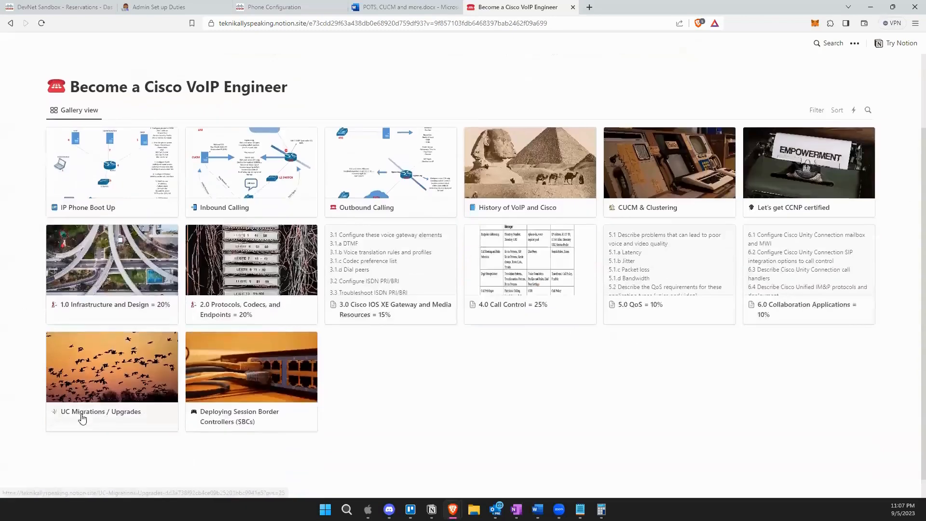
scroll(377, 423, "up", 2)
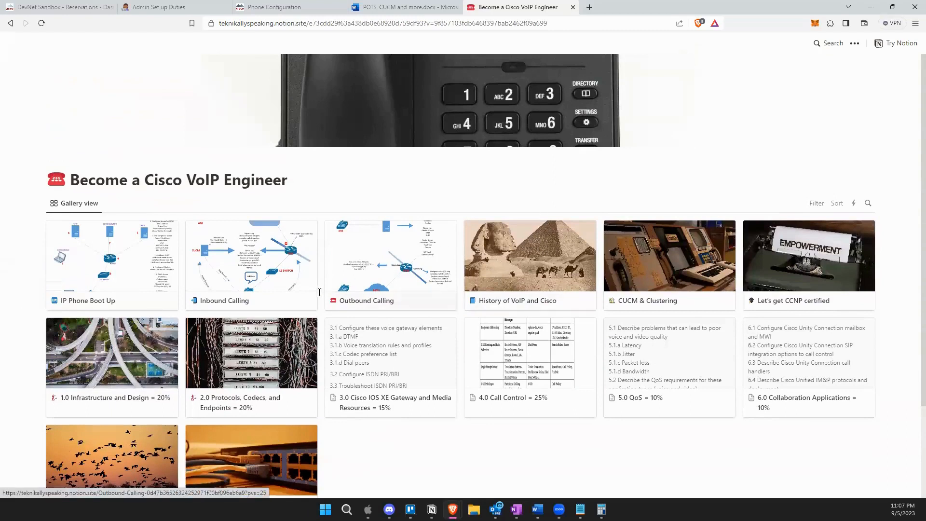
left_click(159, 265)
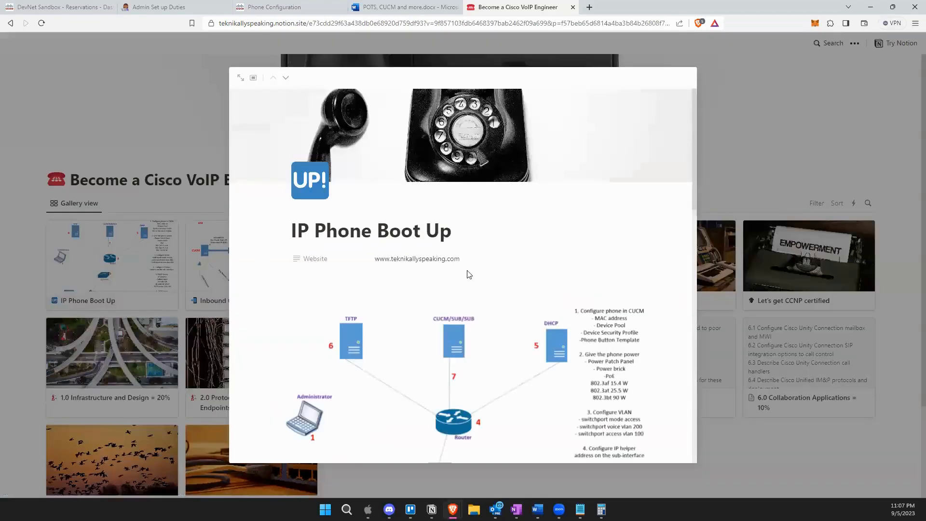
scroll(499, 314, "down", 2)
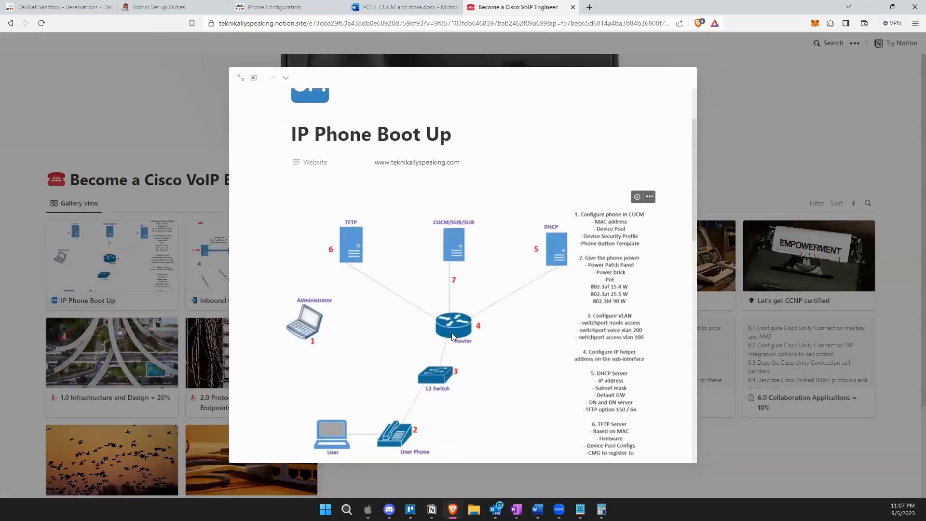
scroll(452, 332, "down", 1)
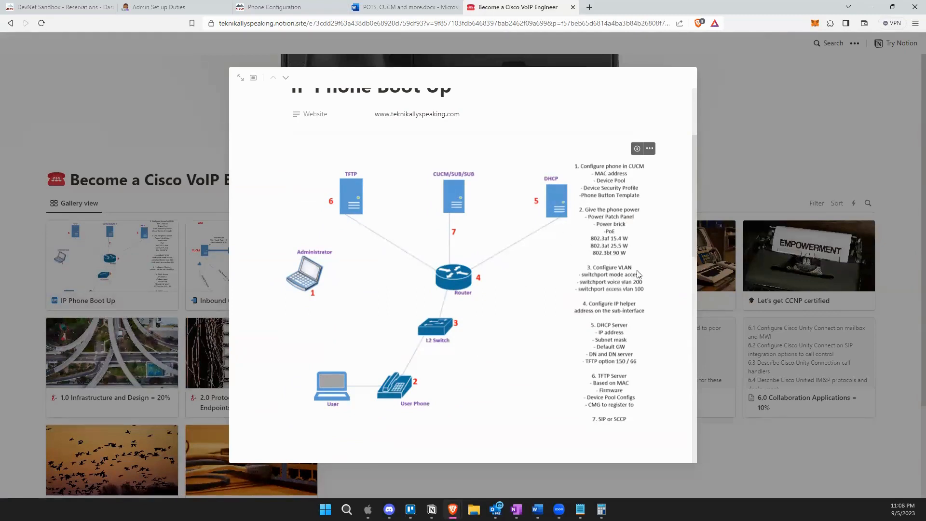
scroll(635, 285, "down", 1)
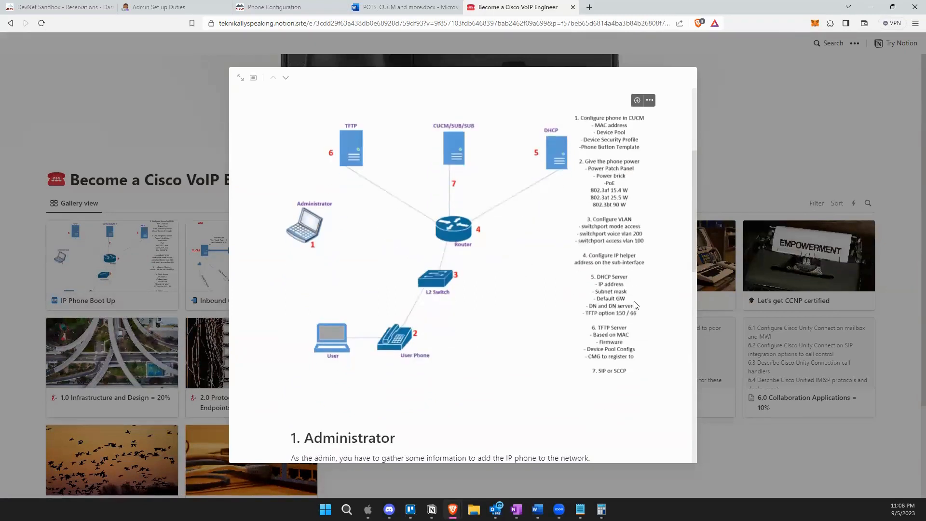
scroll(636, 300, "down", 1)
scroll(613, 308, "up", 3)
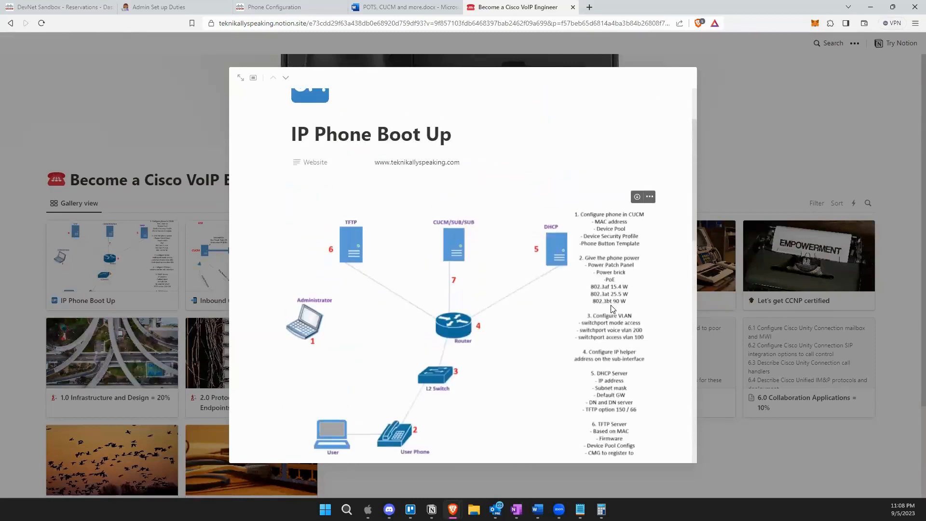